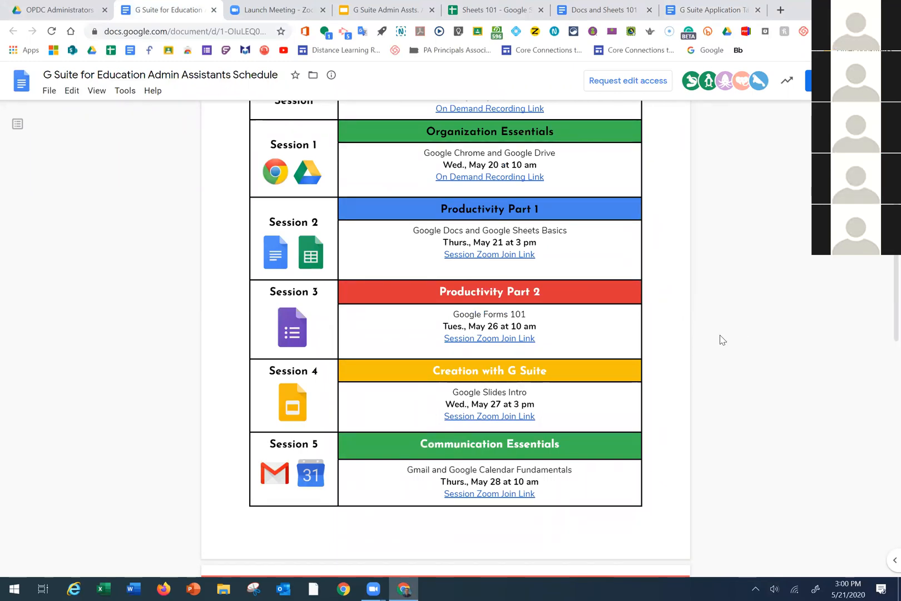
# Scroll up the Admin Assistants live session schedule, then switch to the G Suite Application Tasks document
pyautogui.scroll(2, 717, 342)
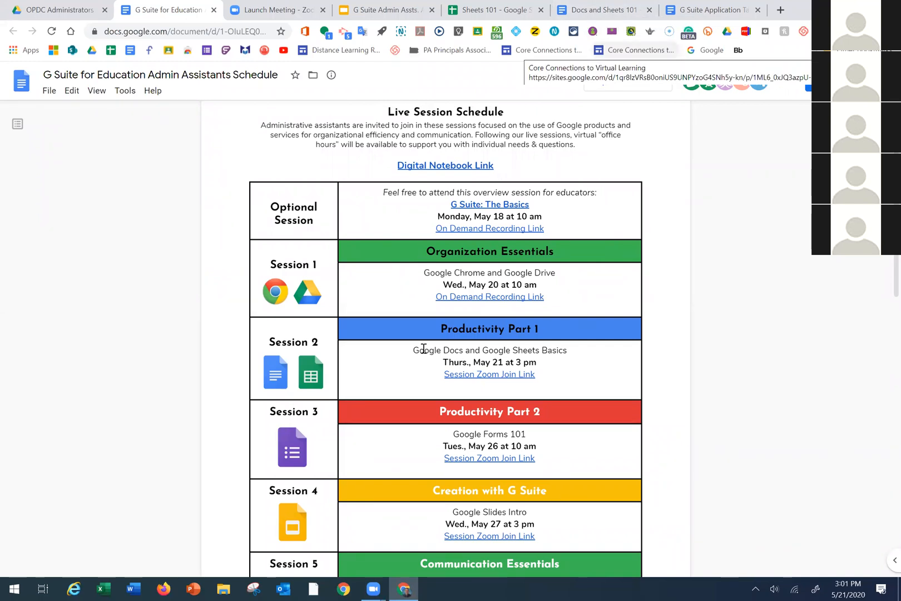
pyautogui.click(707, 10)
# Scroll the Application Tasks document and flip between the Docs and Sheets 101 and schedule documents
pyautogui.scroll(-1, 376, 330)
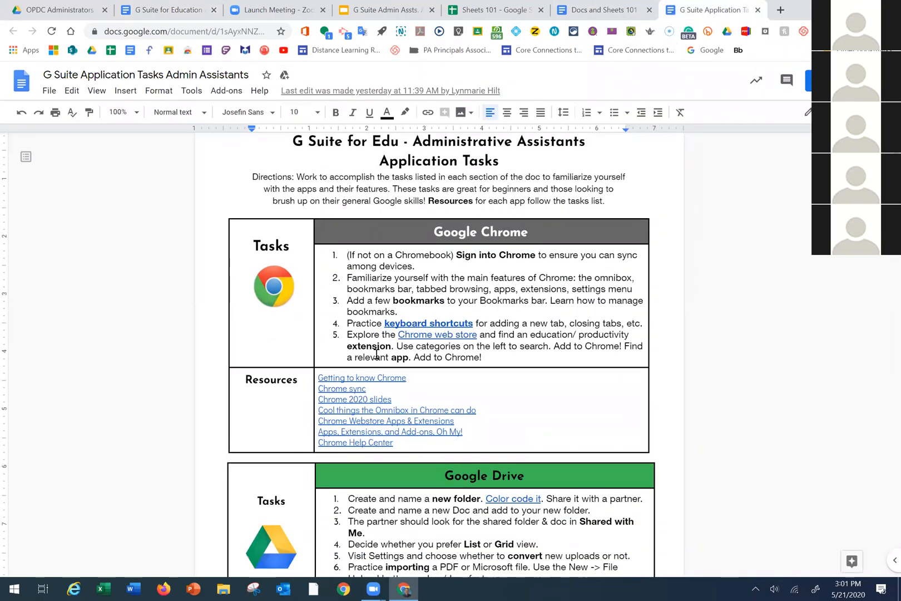
pyautogui.scroll(-1, 395, 324)
pyautogui.scroll(-2, 395, 325)
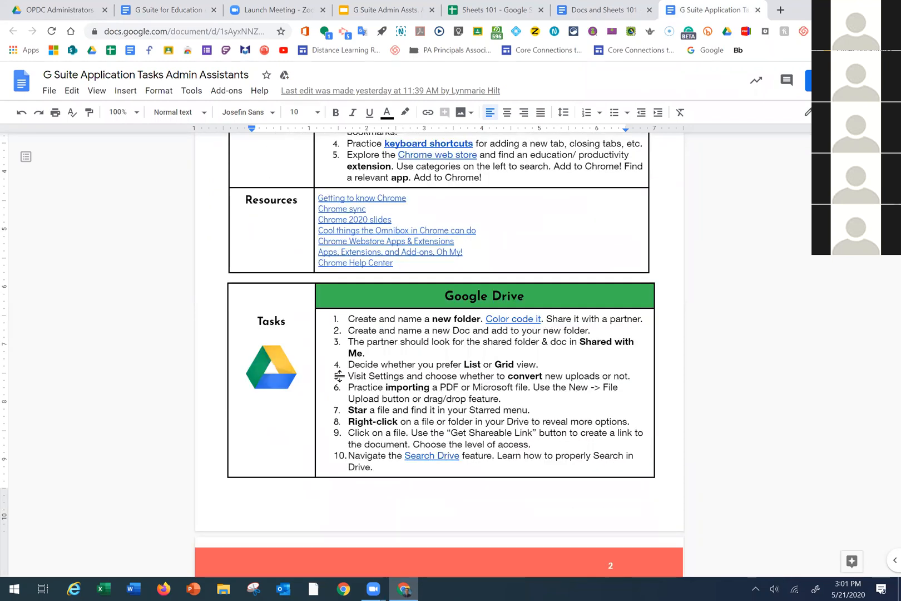
pyautogui.scroll(2, 276, 372)
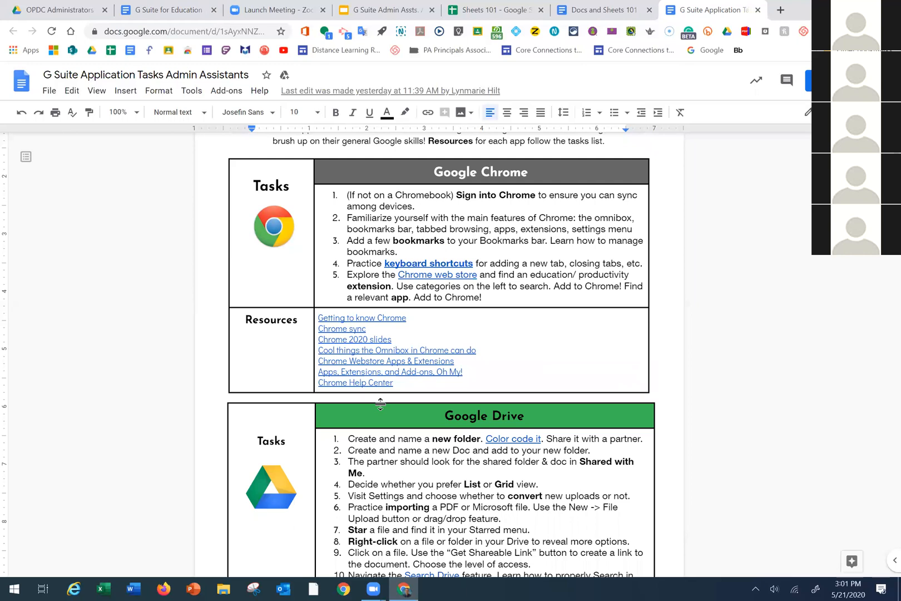
pyautogui.click(582, 10)
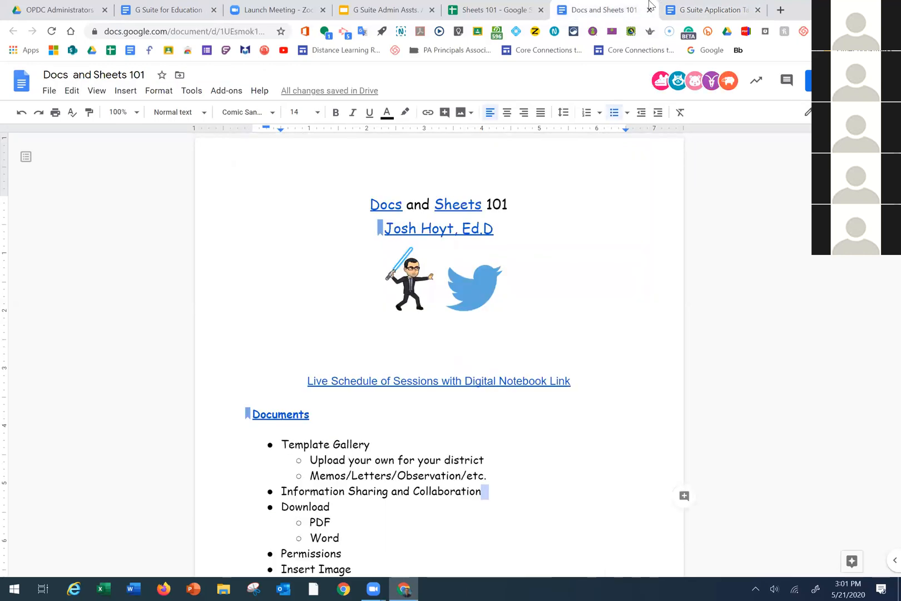
pyautogui.click(698, 7)
pyautogui.click(167, 11)
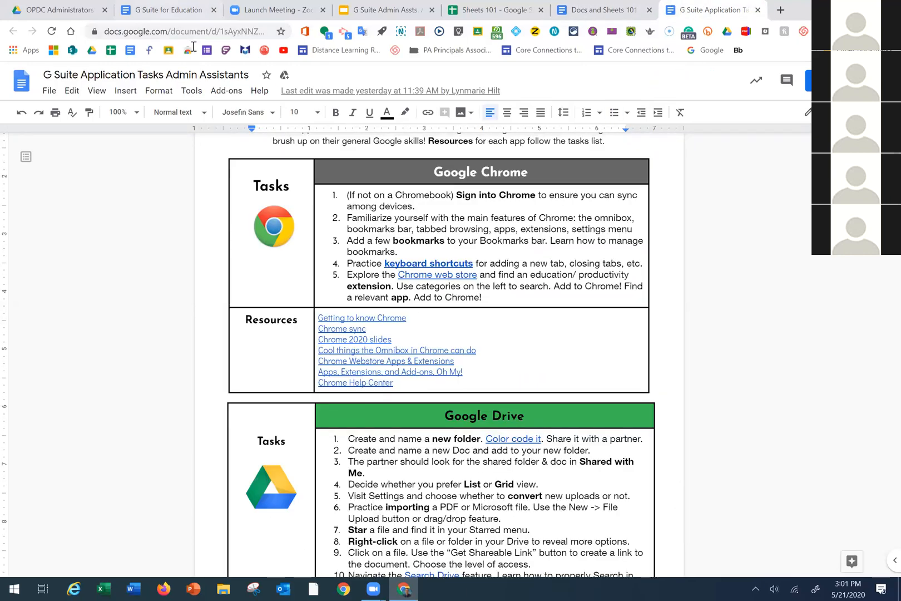
pyautogui.click(708, 11)
# Scroll through the Drive and Docs task lists, then bring up the Docs and Sheets 101 outline
pyautogui.scroll(-4, 414, 324)
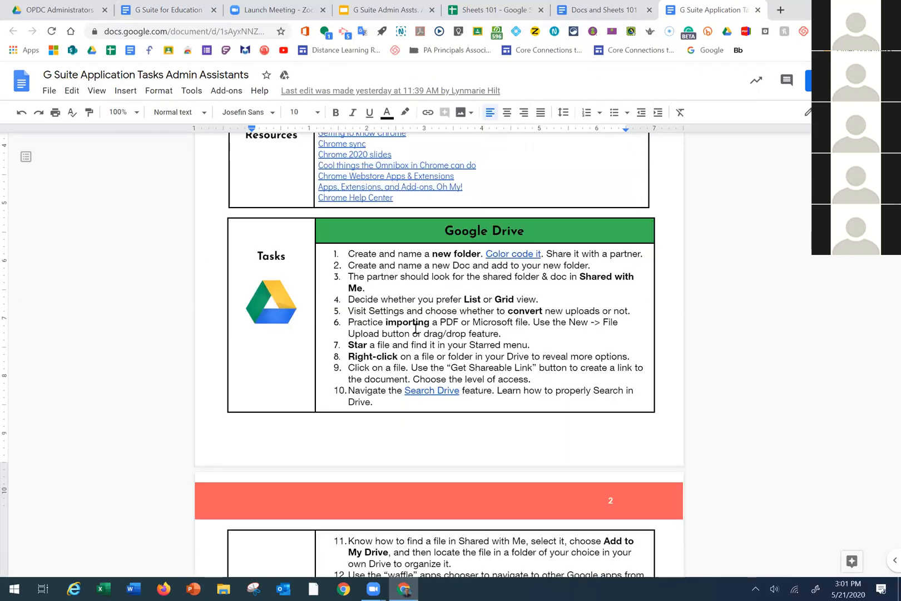
pyautogui.scroll(-4, 415, 323)
pyautogui.scroll(-3, 409, 319)
pyautogui.scroll(-1, 401, 323)
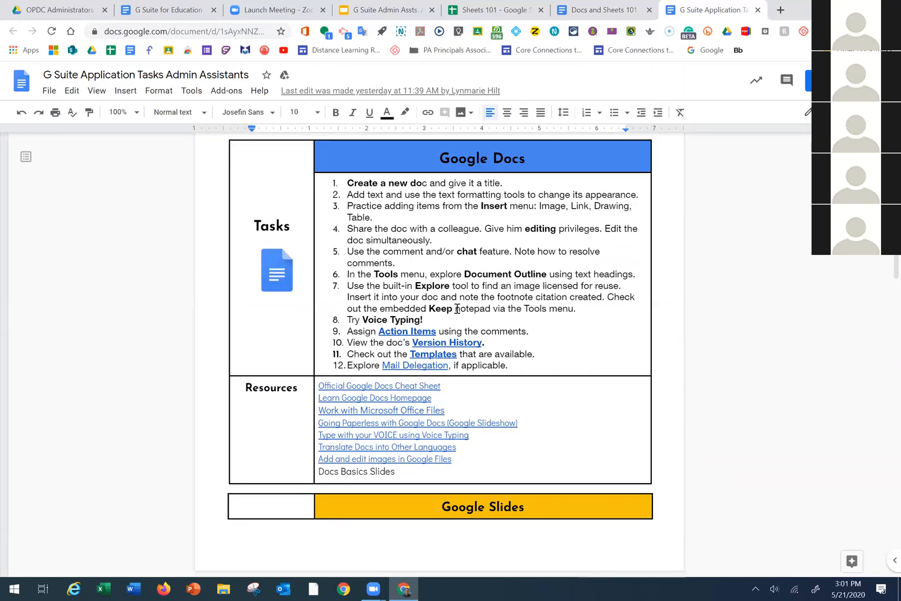
pyautogui.scroll(1, 458, 308)
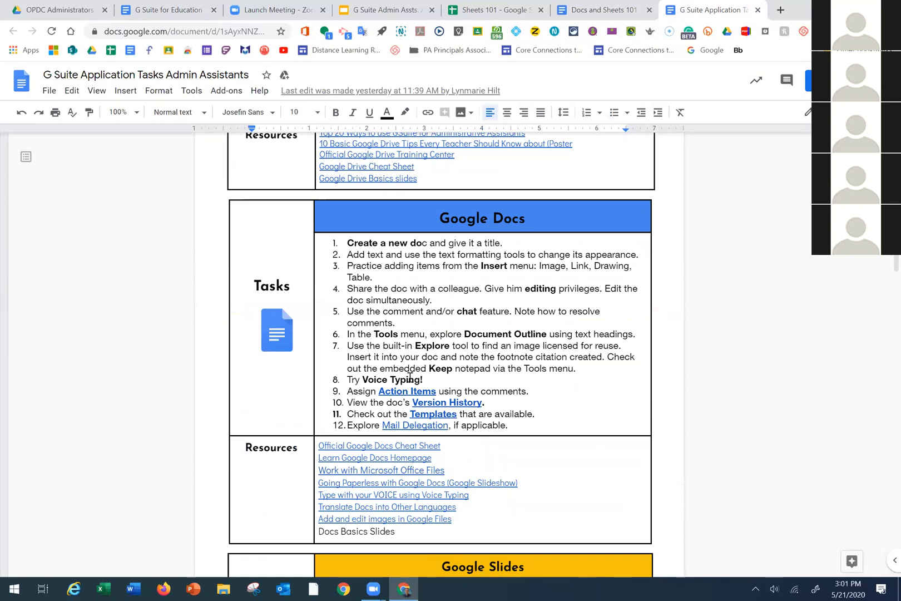
pyautogui.click(596, 10)
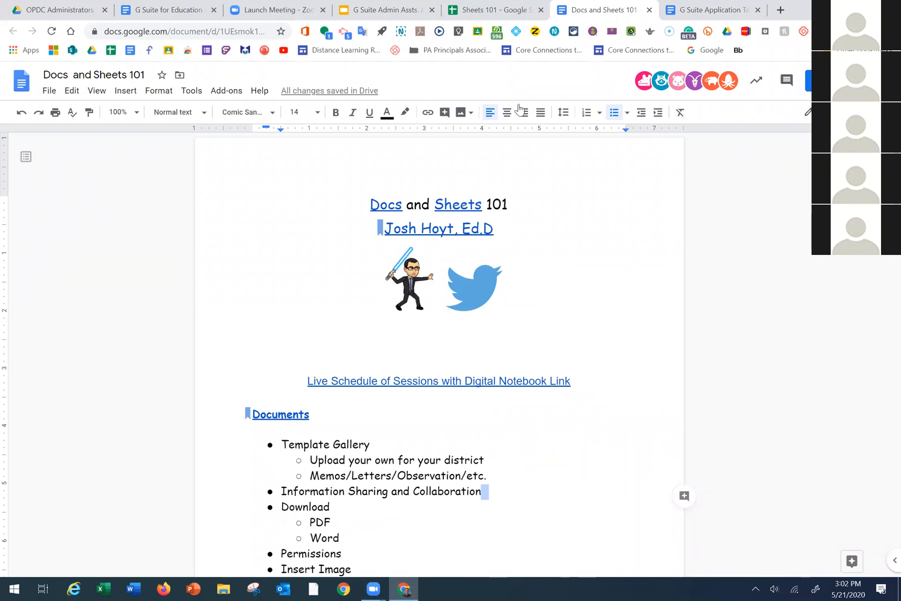
pyautogui.scroll(-1, 503, 256)
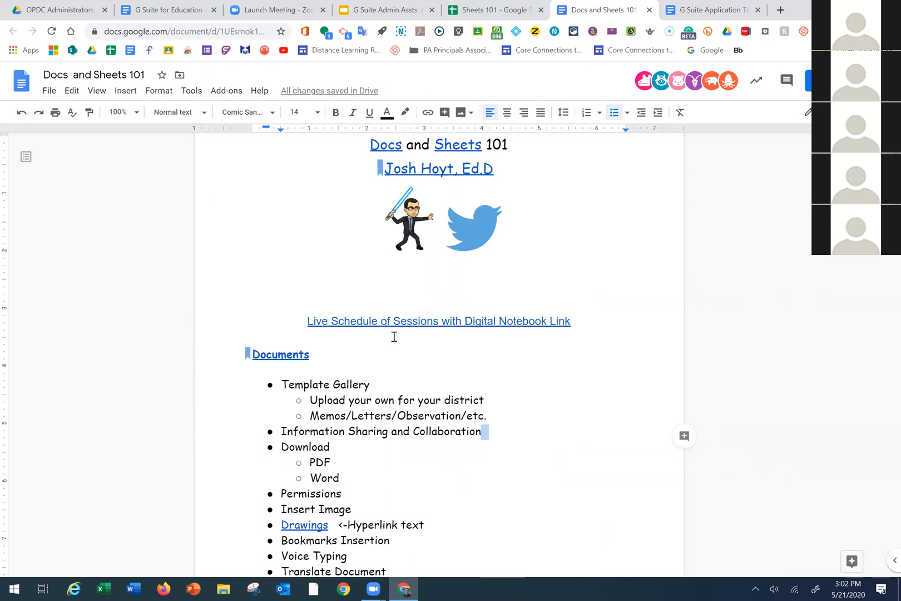
# Load drive.google.com/ in a new browser tab to reach My Drive
pyautogui.click(780, 10)
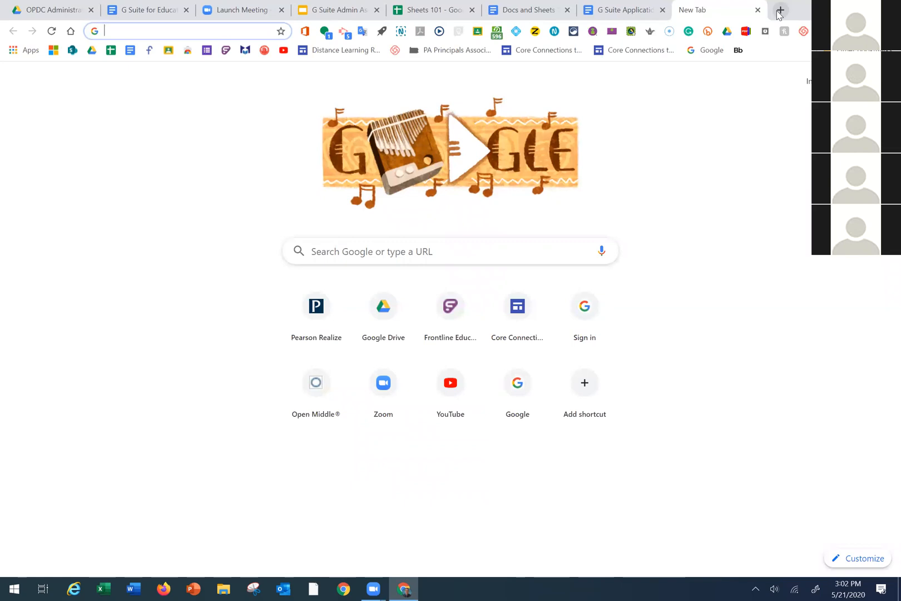
pyautogui.write('dr')
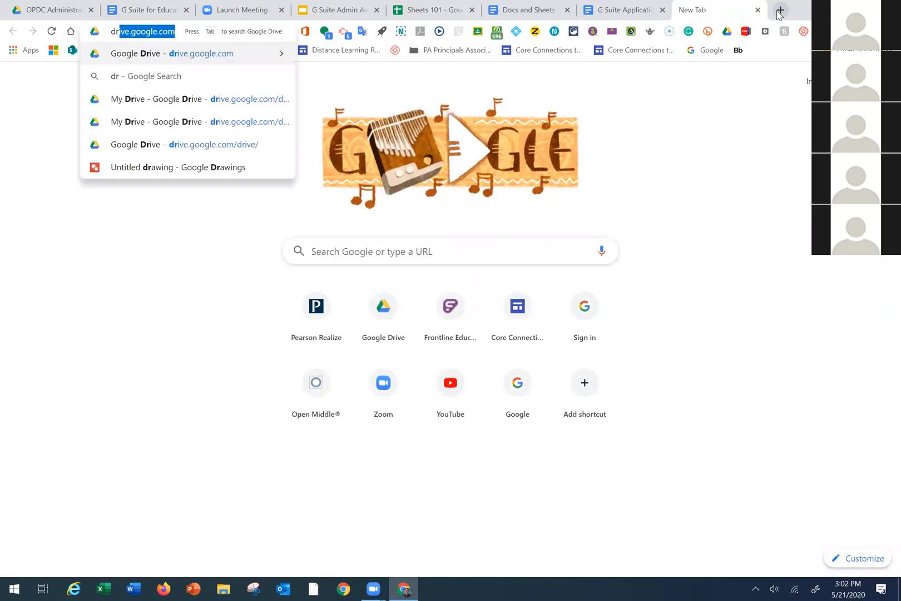
pyautogui.write('ive.google.com/')
pyautogui.press('Return')
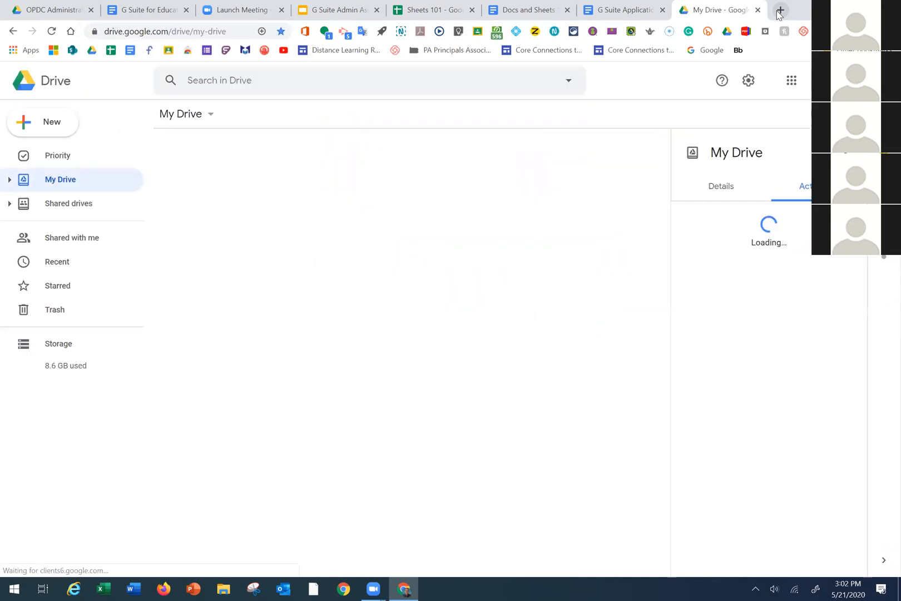
# Create a blank Google Doc from Drive's New menu, then close its tab
pyautogui.click(66, 121)
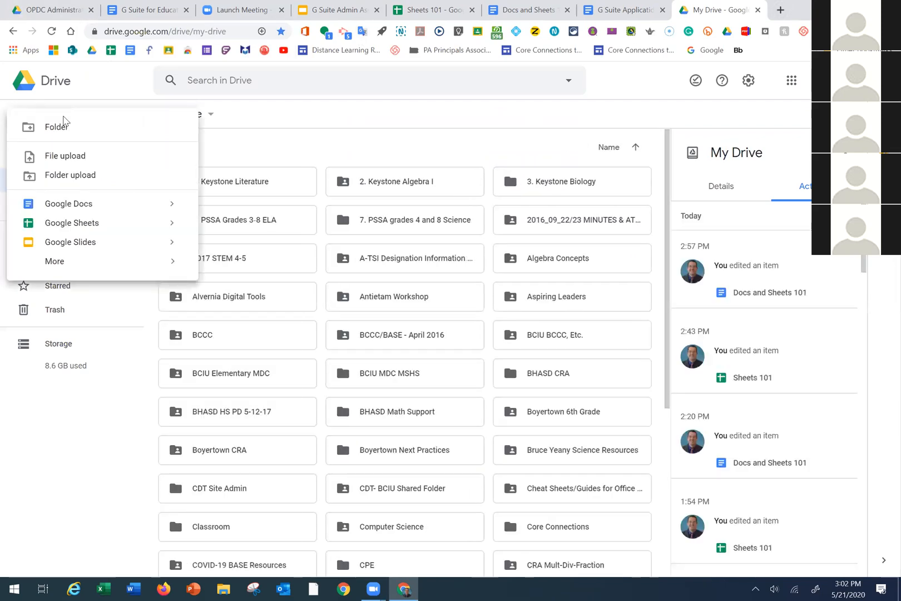
pyautogui.click(70, 105)
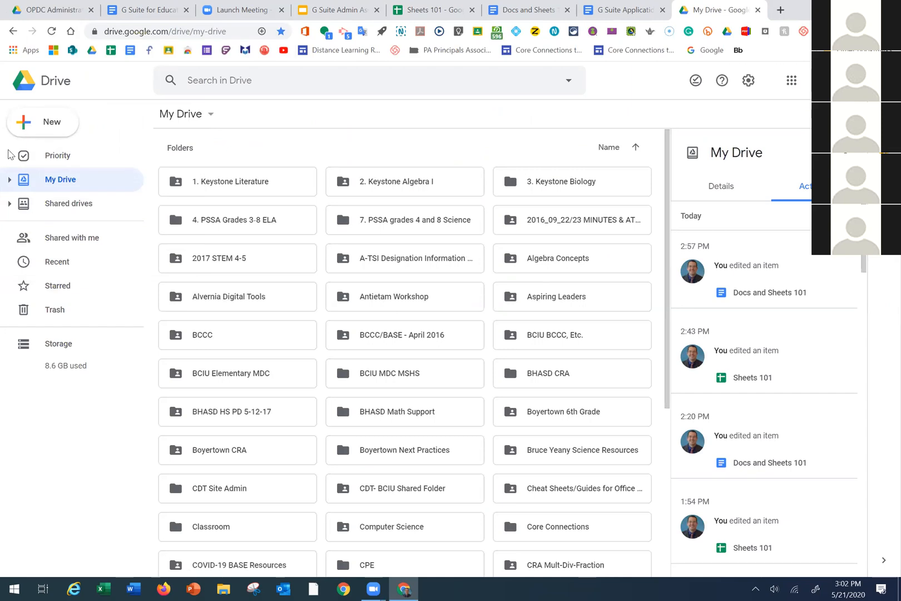
pyautogui.click(51, 127)
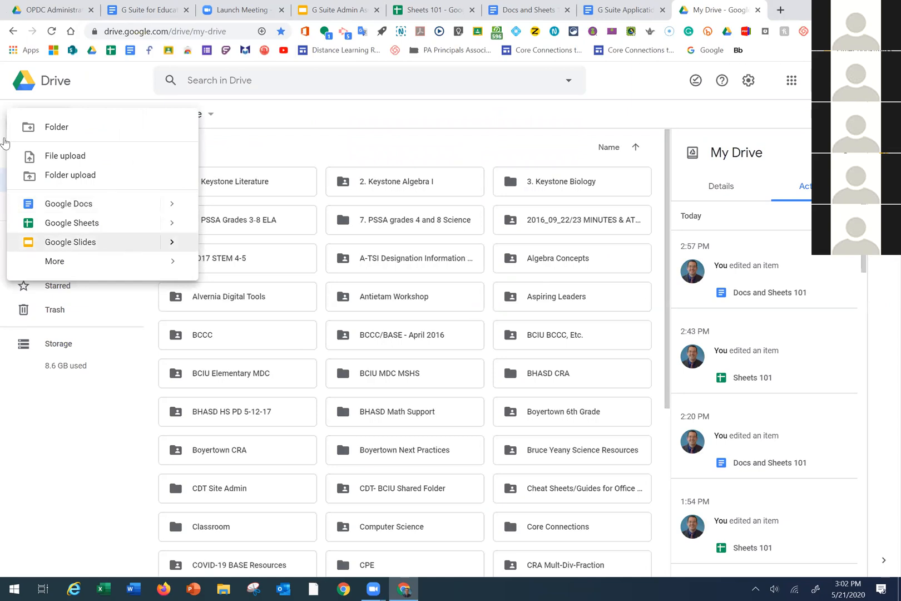
pyautogui.click(105, 269)
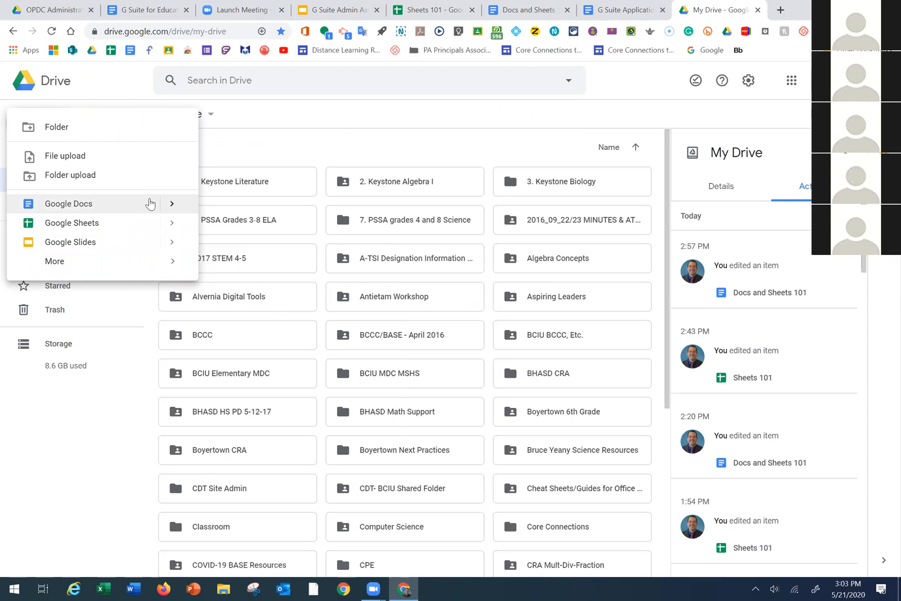
pyautogui.click(174, 204)
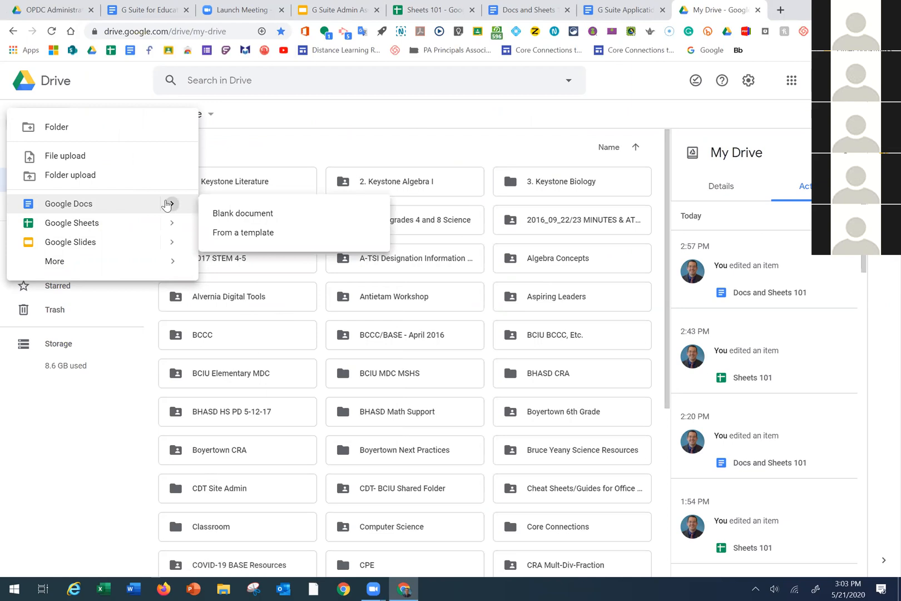
pyautogui.click(167, 204)
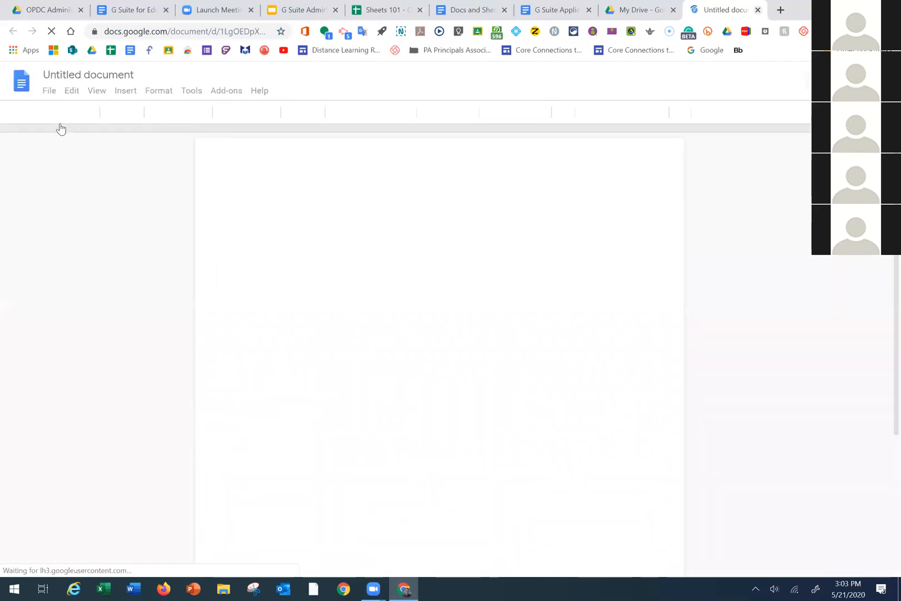
pyautogui.hotkey('ctrl', 'w')
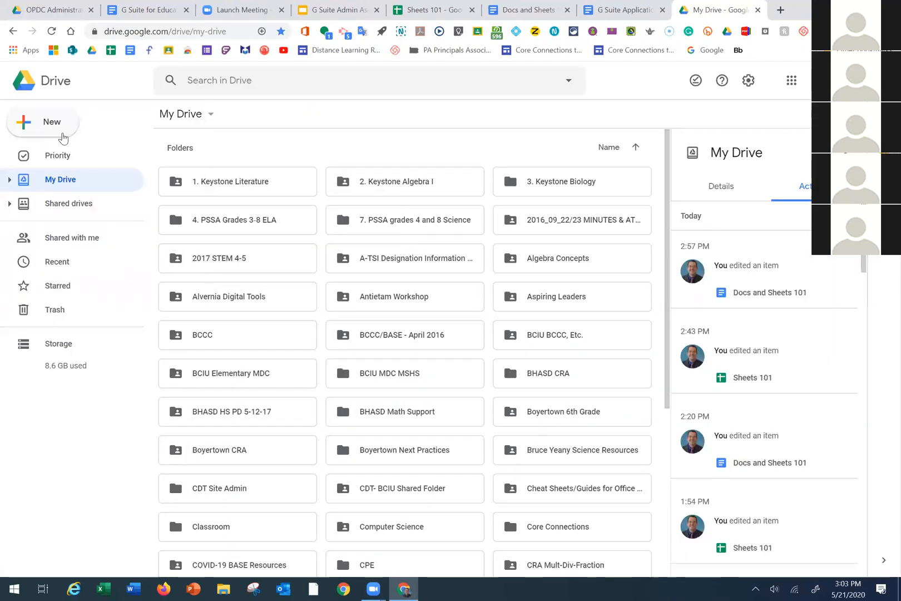
# Start a new Google Doc from a template through Drive's New menu
pyautogui.click(63, 137)
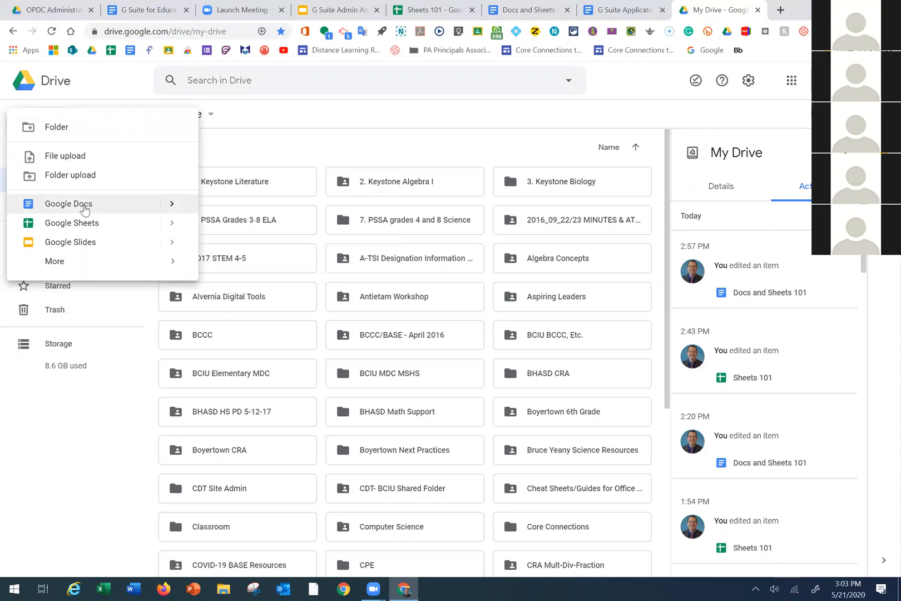
pyautogui.moveTo(178, 205)
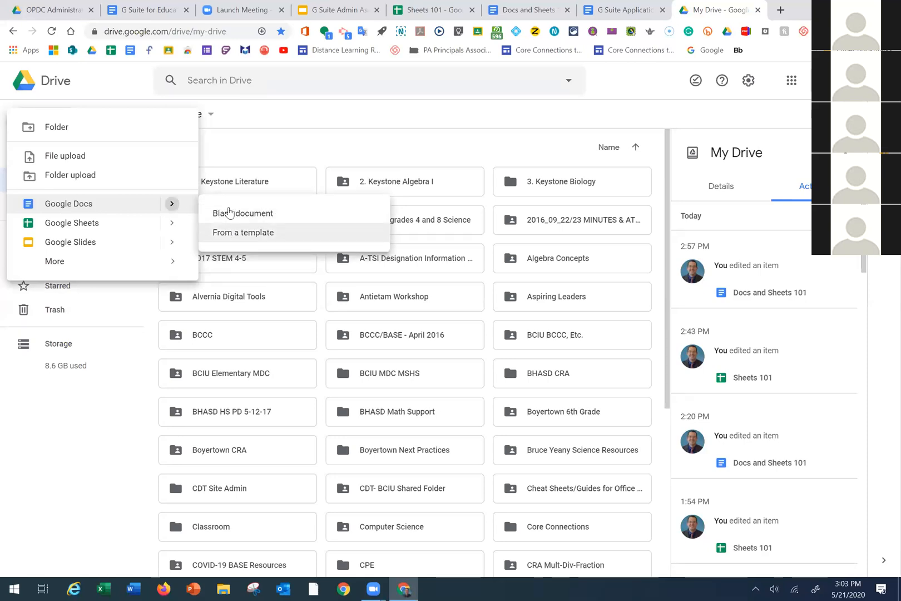
pyautogui.click(245, 233)
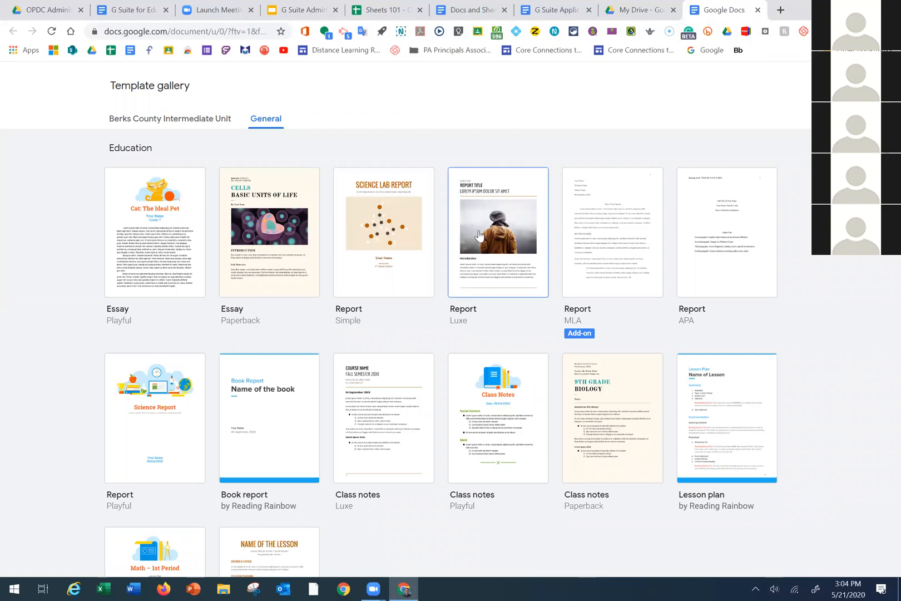
# Browse the General templates, then view the empty Berks County Intermediate Unit template collection
pyautogui.scroll(-2, 291, 301)
pyautogui.scroll(2, 316, 282)
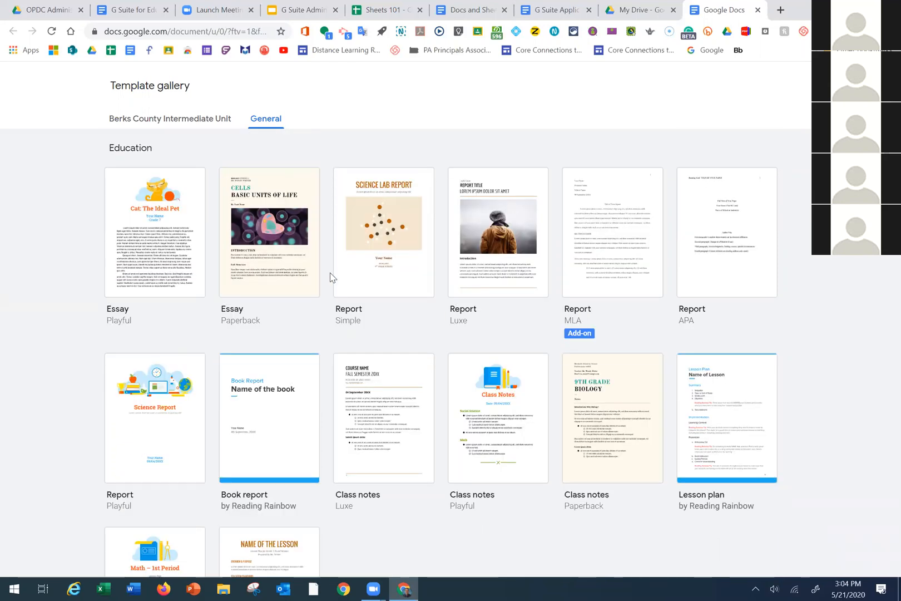
pyautogui.scroll(-1, 331, 280)
pyautogui.scroll(-2, 328, 281)
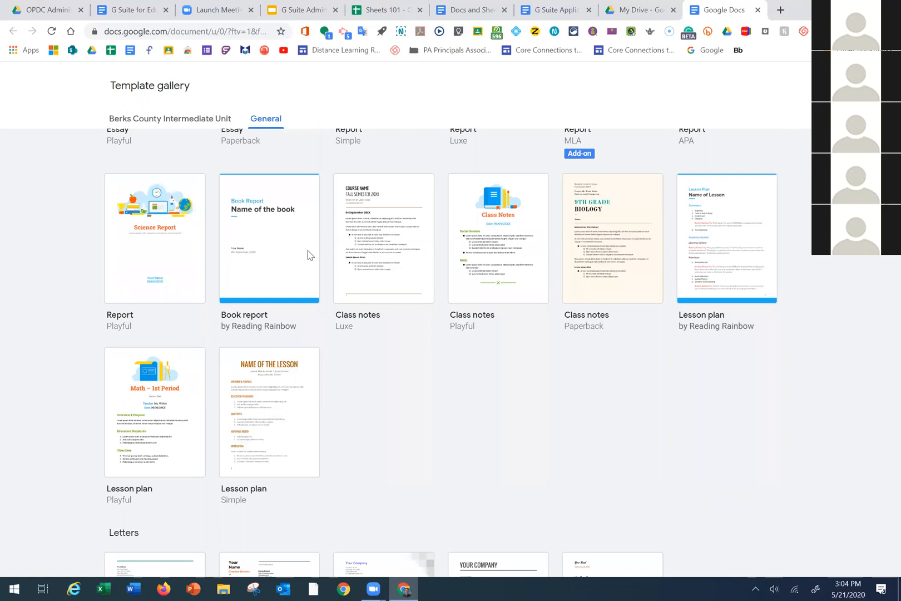
pyautogui.scroll(-1, 289, 307)
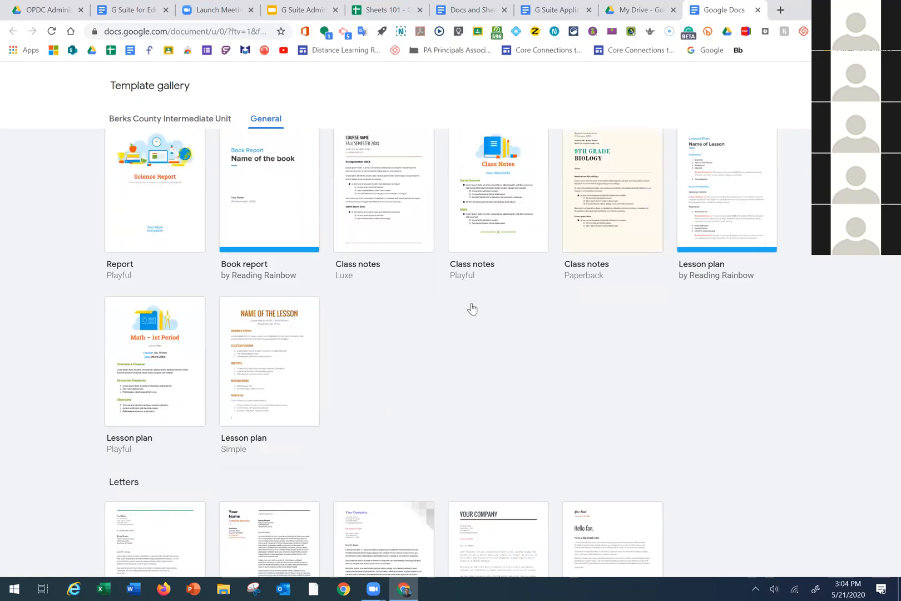
pyautogui.scroll(-1, 472, 308)
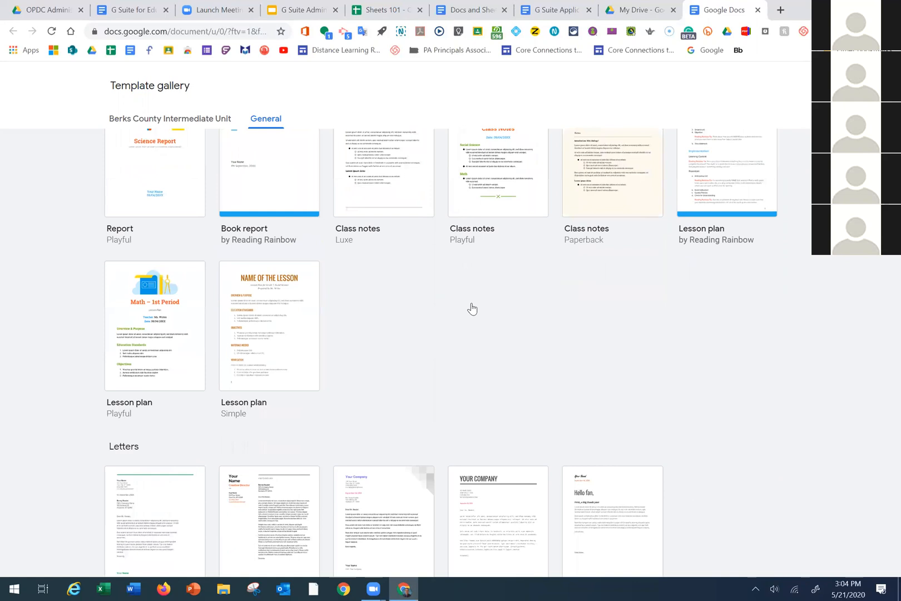
pyautogui.scroll(-3, 472, 309)
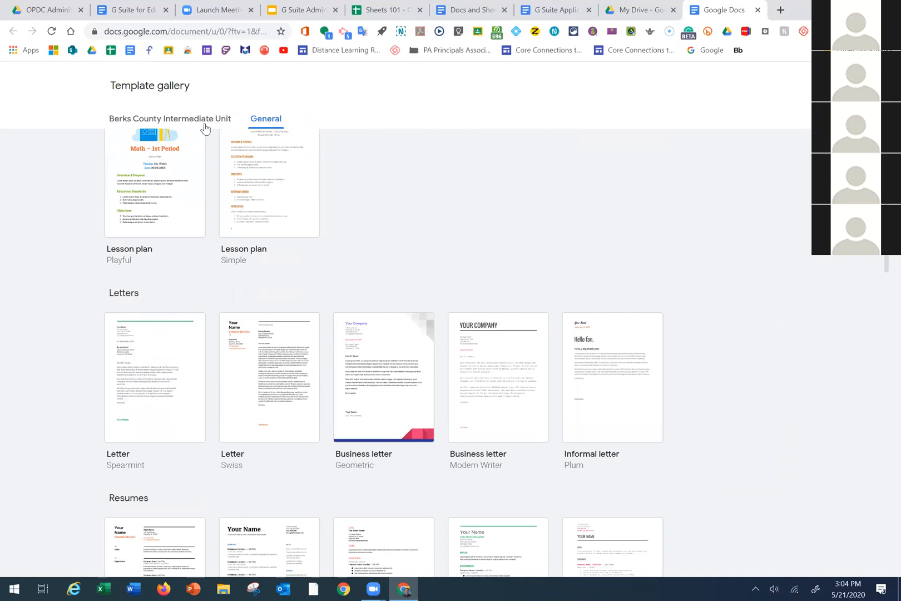
pyautogui.scroll(-10, 205, 128)
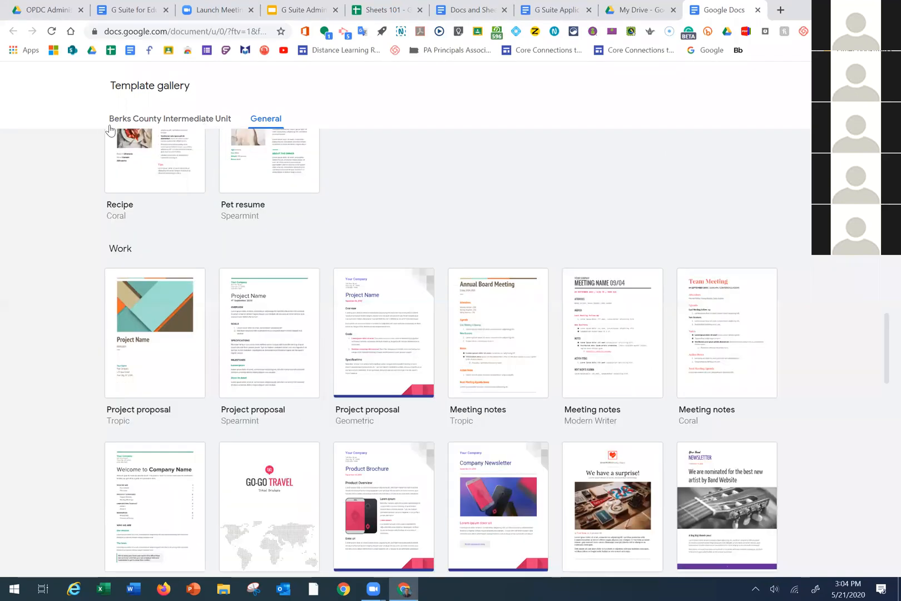
pyautogui.scroll(-10, 149, 156)
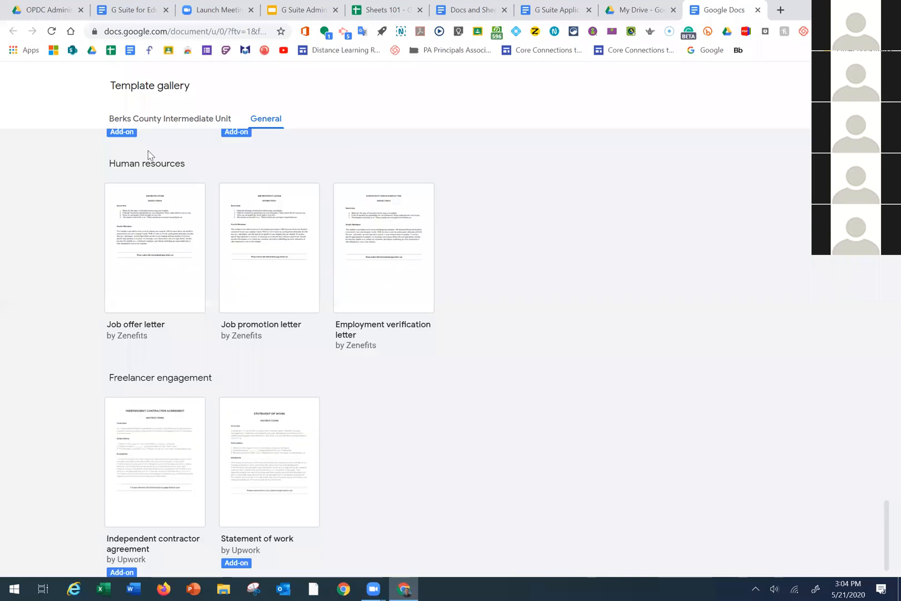
pyautogui.click(149, 119)
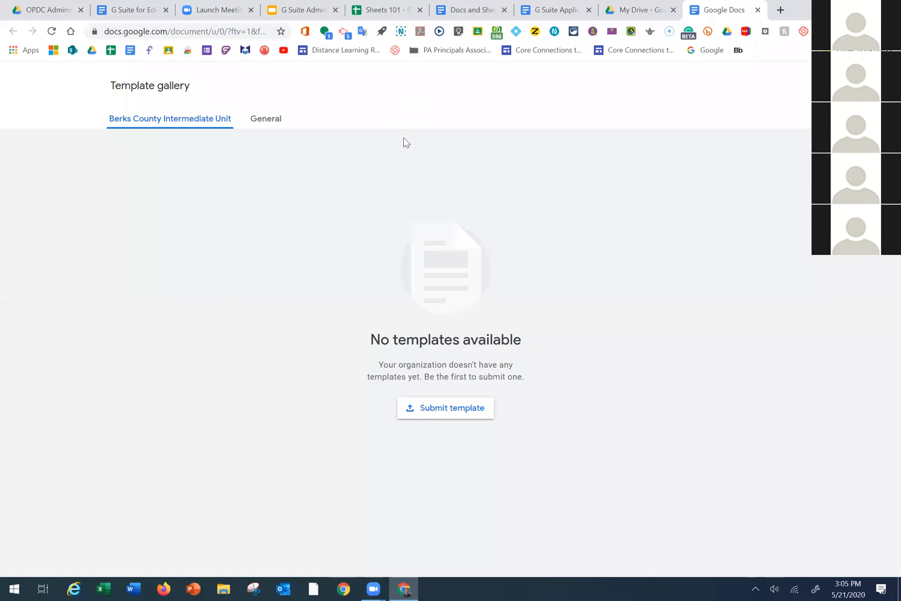
# Go back to Docs and Sheets 101 and show its Documents topics, Template Gallery through Explore Tool
pyautogui.click(511, 12)
pyautogui.scroll(-1, 343, 362)
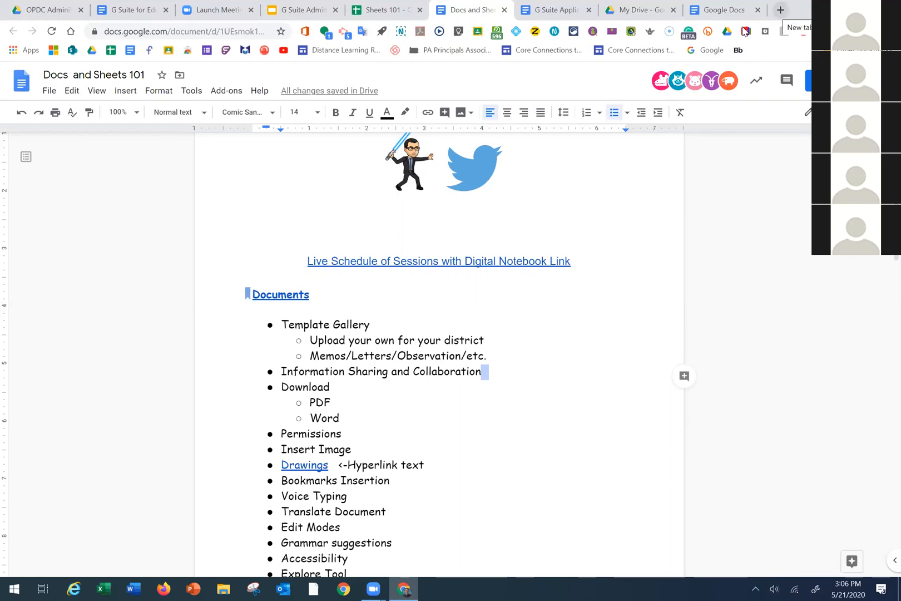
# Open a new empty Chrome tab beside Docs and Sheets 101 with Ctrl+T
pyautogui.hotkey('ctrl', 't')
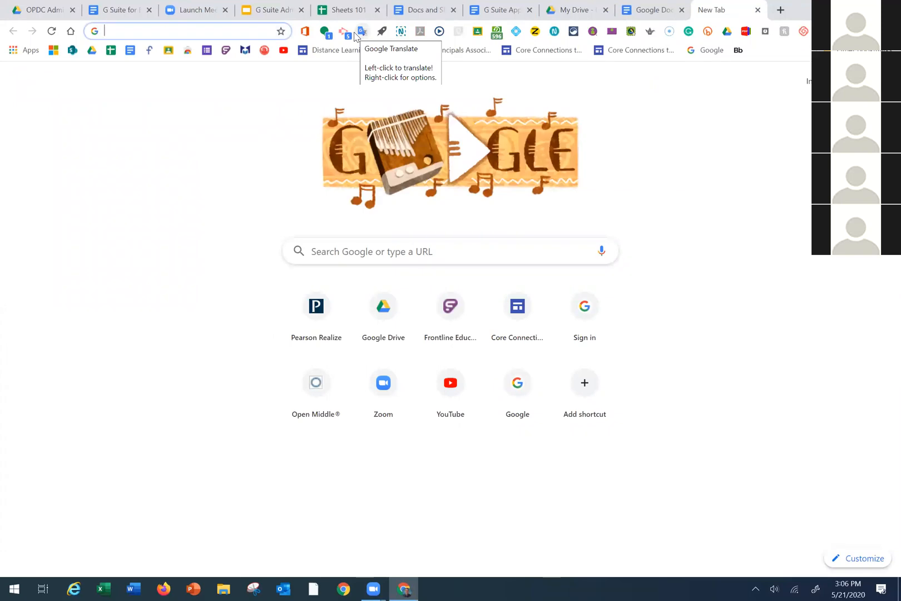
# Load the Google Docs home page via 'docs' in the new tab, then return to My Drive
pyautogui.write('d')
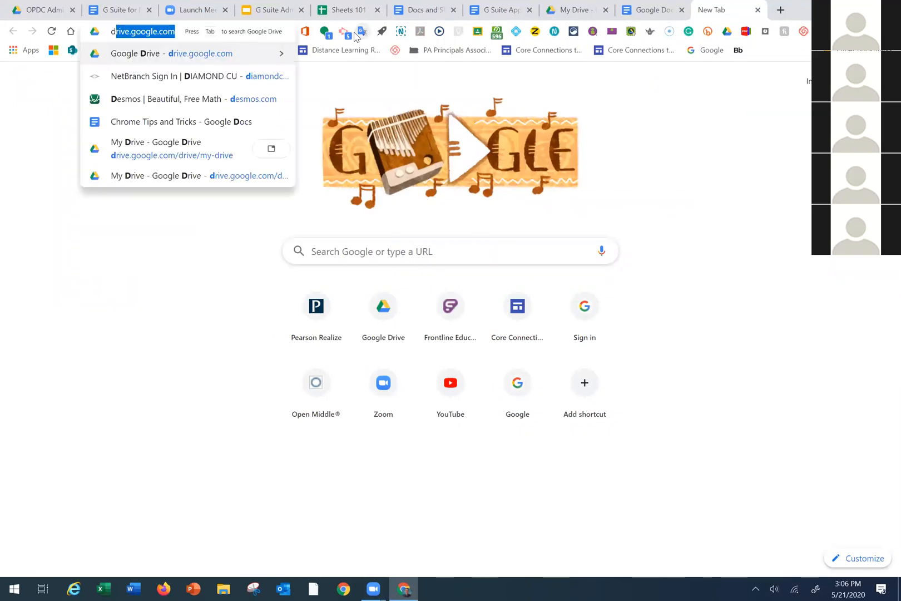
pyautogui.write('ocs')
pyautogui.press('Return')
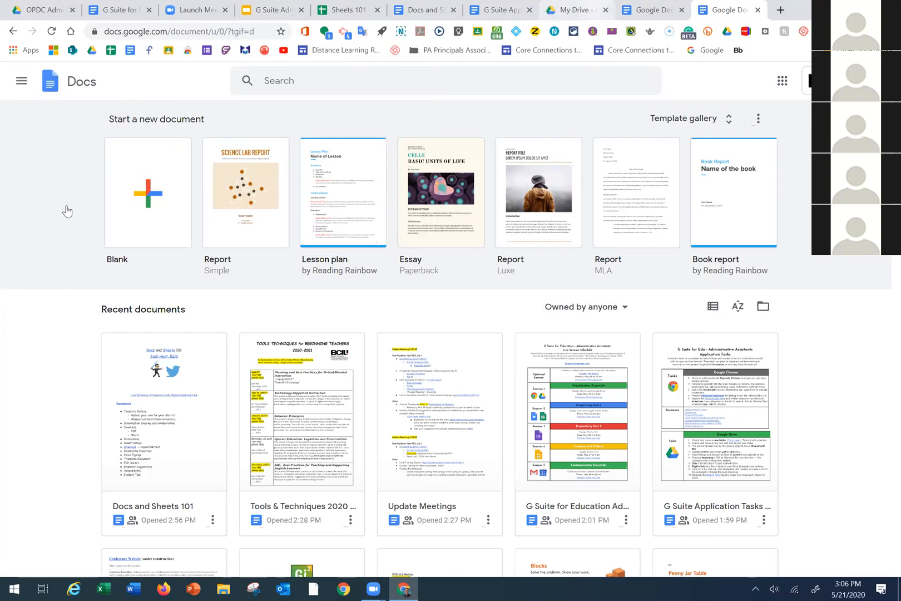
pyautogui.hotkey('ctrl', 'shift', 'Tab')
pyautogui.hotkey('ctrl', 'shift', 'Tab')
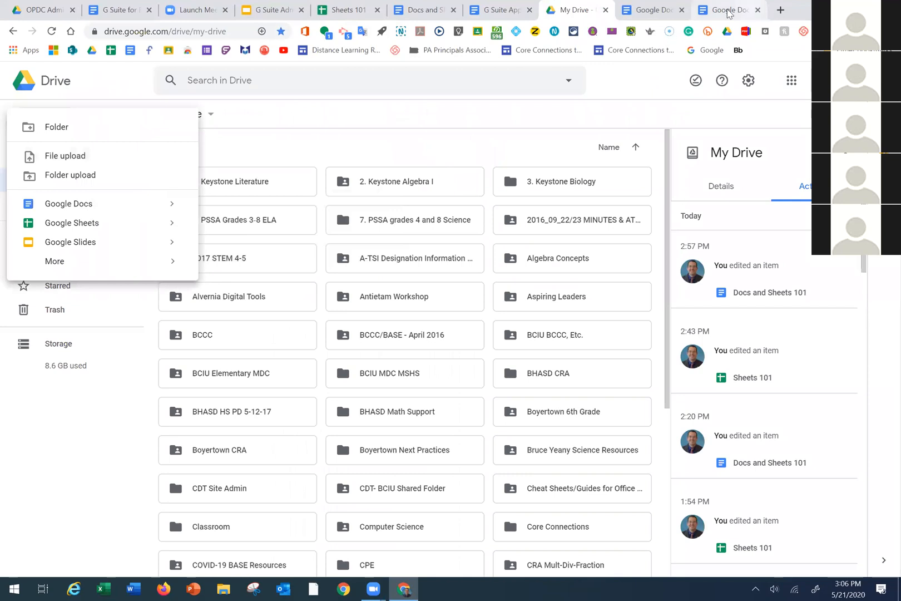
# Close the extra Google Docs home tab and the Template gallery tab
pyautogui.click(729, 11)
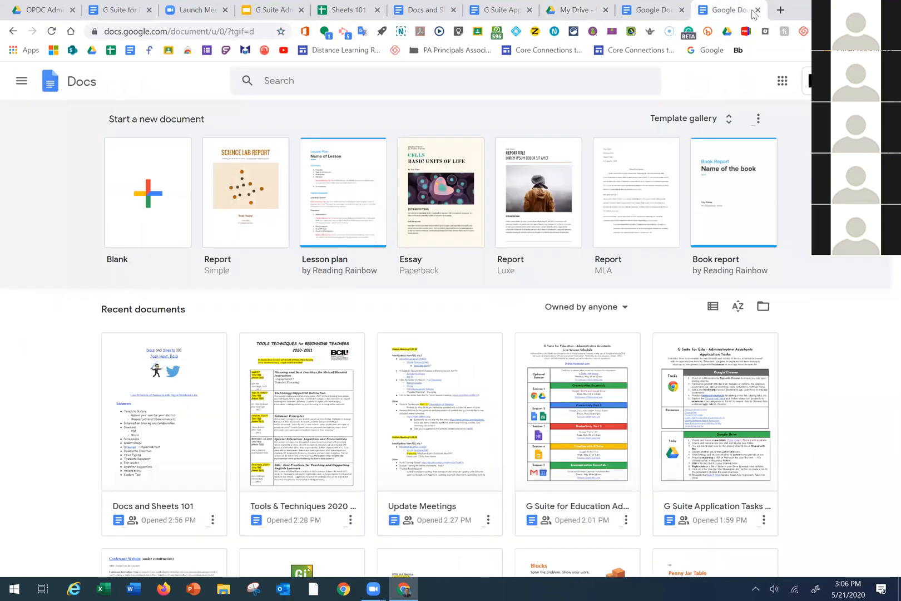
pyautogui.click(757, 12)
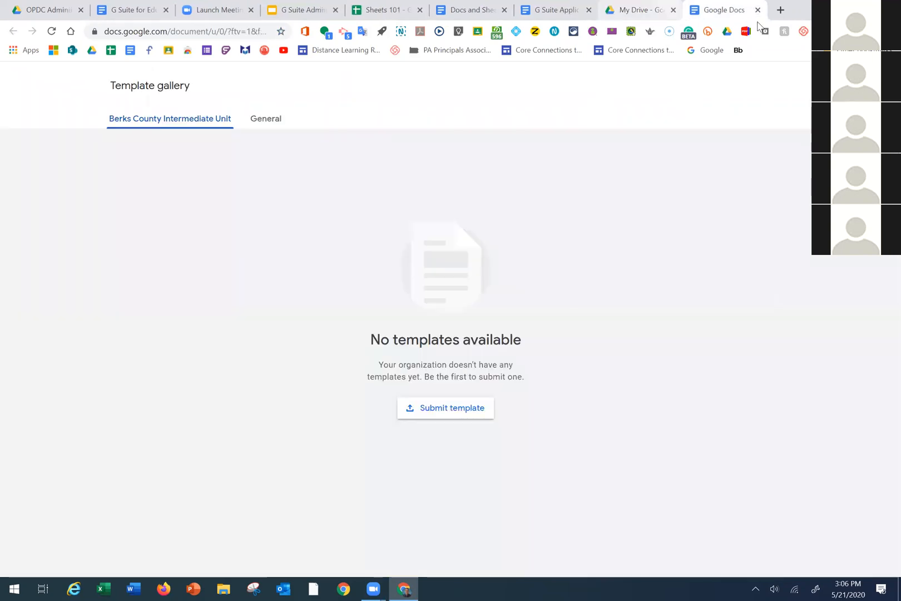
pyautogui.hotkey('ctrl', 'w')
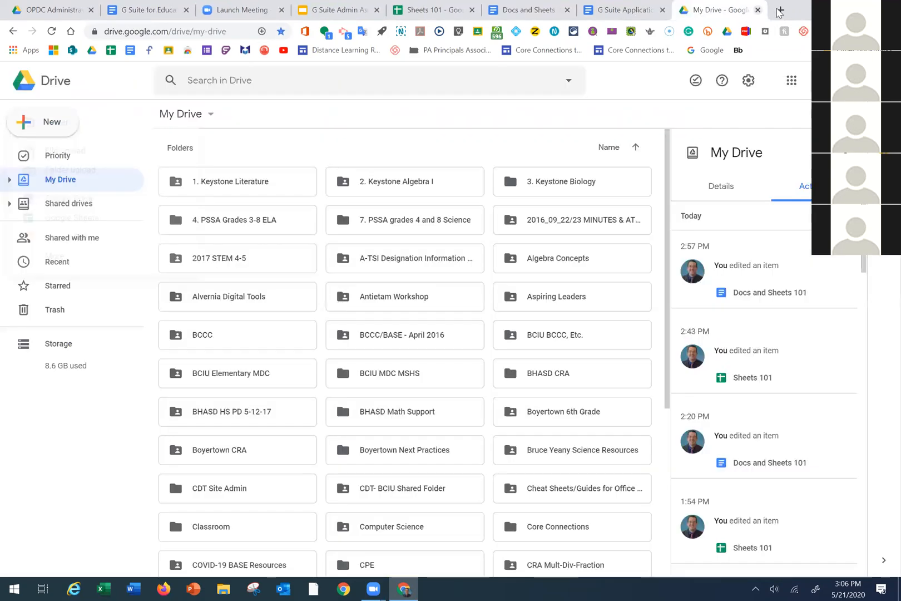
# Load the Google Docs home page again in a fresh tab
pyautogui.click(780, 10)
pyautogui.write('docs.google.com')
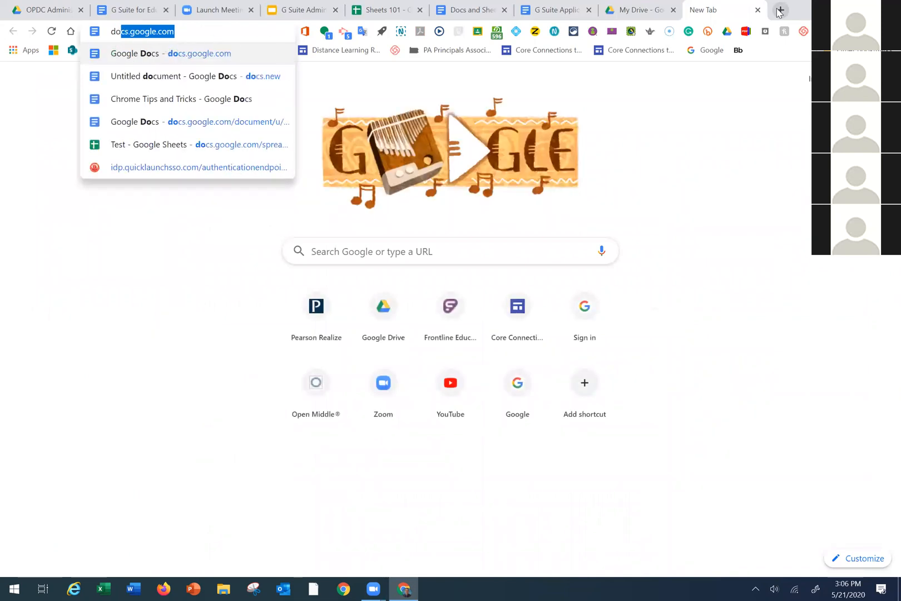
pyautogui.press('Return')
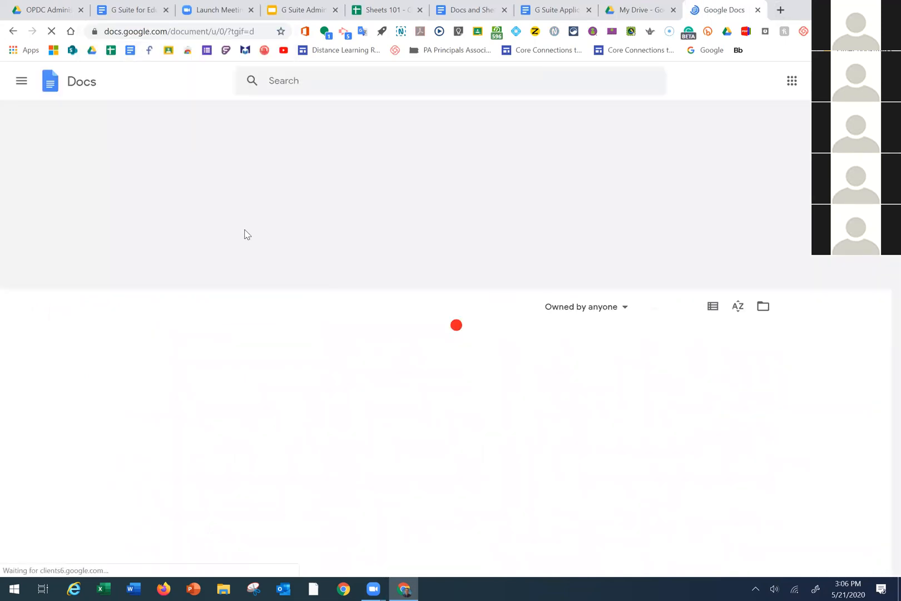
# Create a blank document titled 'Test', then close its tab
pyautogui.click(163, 214)
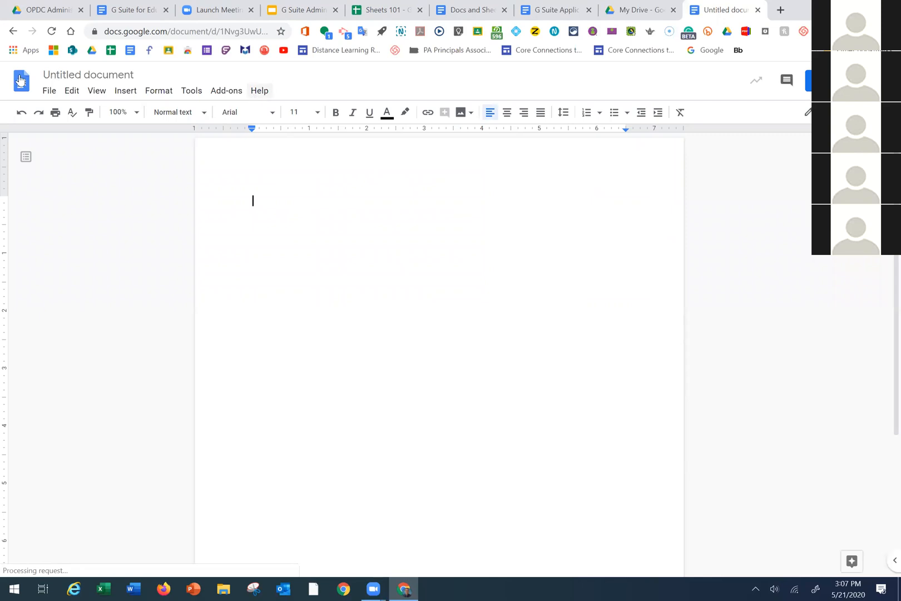
pyautogui.click(88, 75)
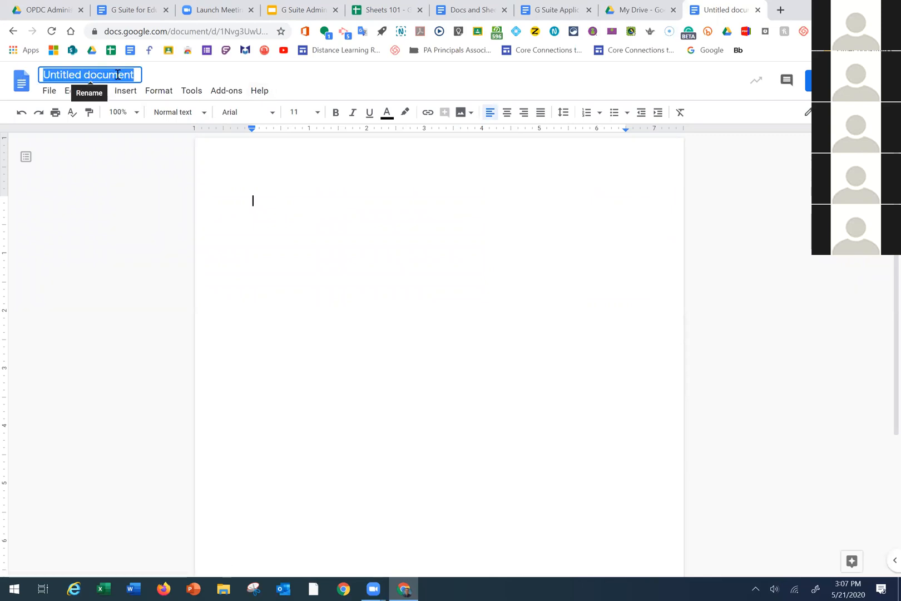
pyautogui.write('Test')
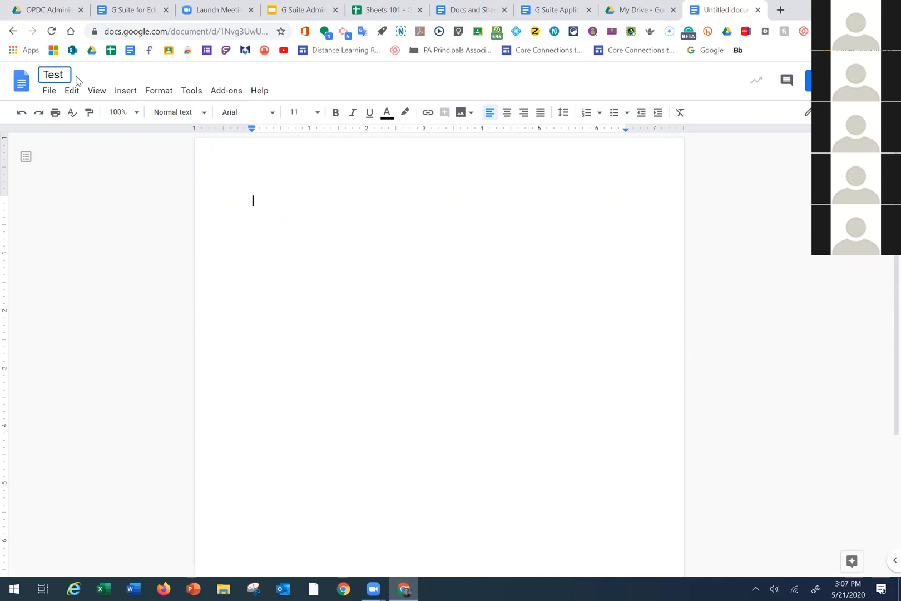
pyautogui.click(230, 196)
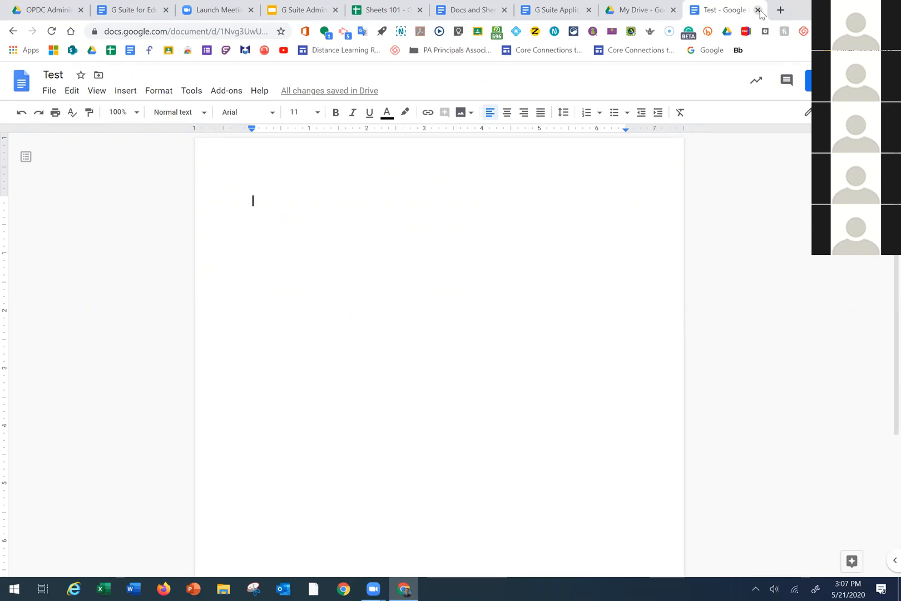
pyautogui.hotkey('ctrl', 'w')
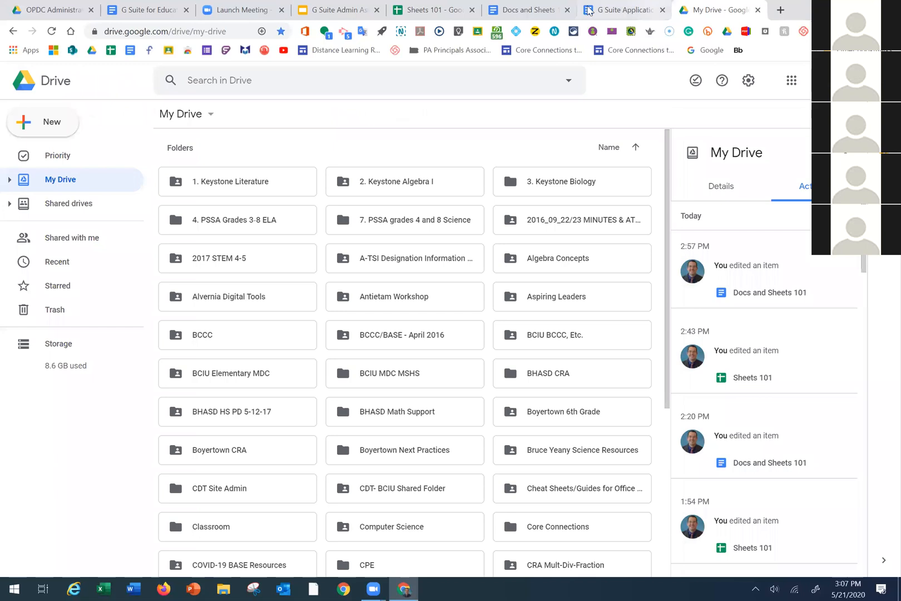
# Switch back to the Docs and Sheets 101 tab in Chrome
pyautogui.click(543, 11)
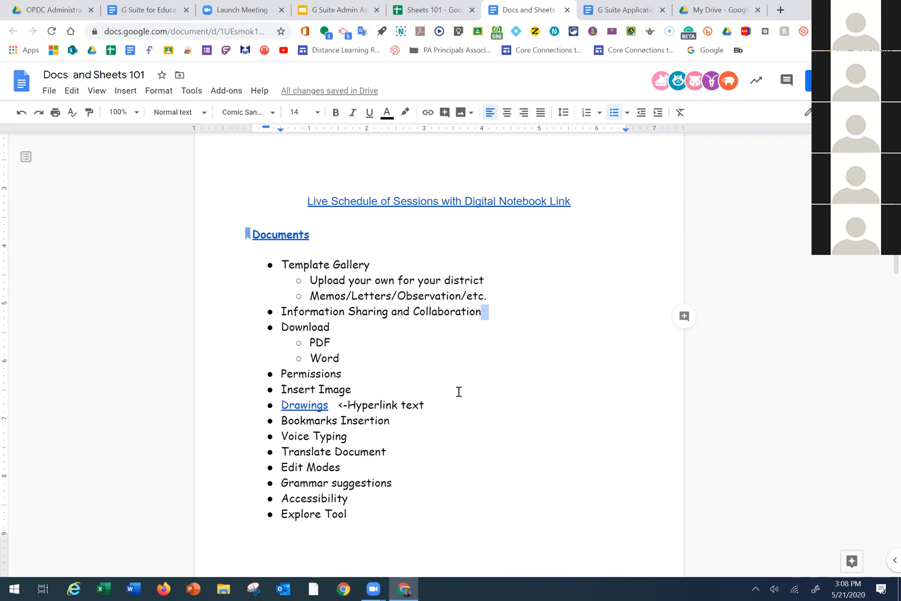
# Scroll the outline down to Best Add-ons! and back, then open the Share dialog
pyautogui.scroll(-1, 459, 391)
pyautogui.scroll(-1, 459, 392)
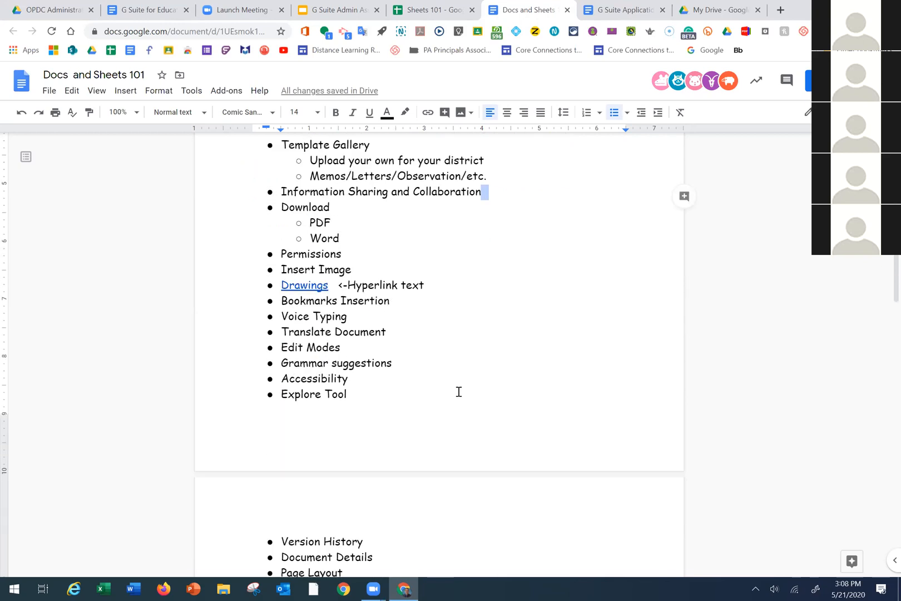
pyautogui.scroll(-1, 460, 387)
pyautogui.scroll(-1, 460, 382)
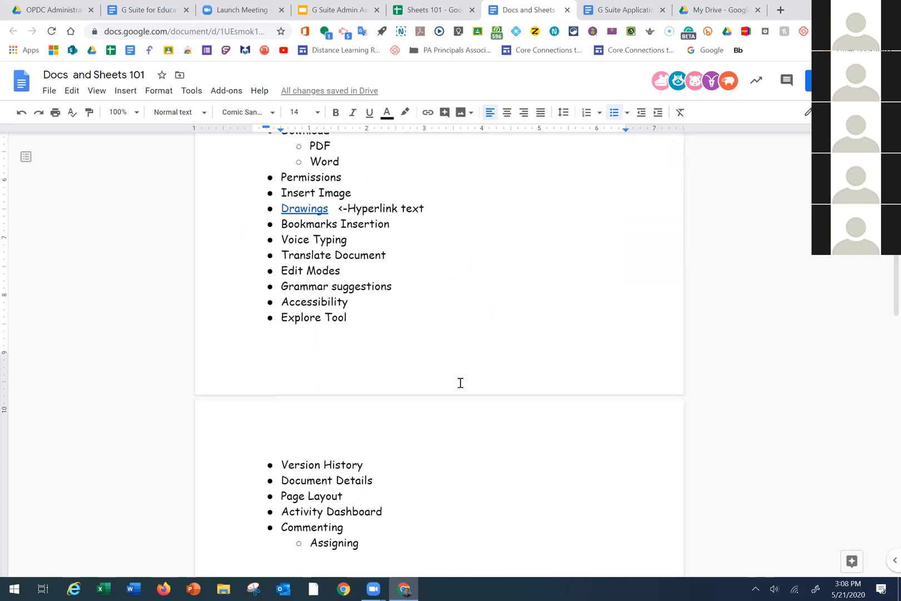
pyautogui.scroll(-1, 460, 383)
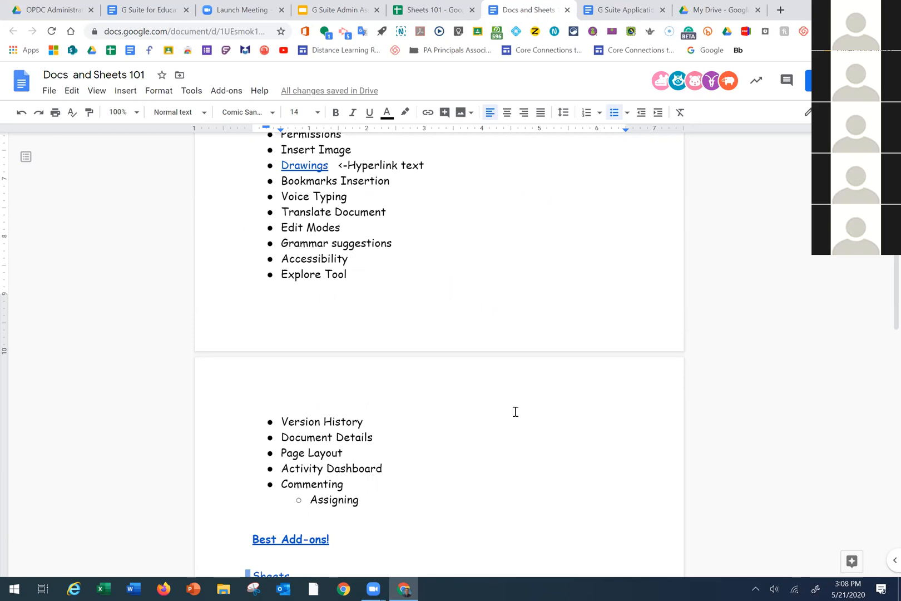
pyautogui.scroll(7, 515, 412)
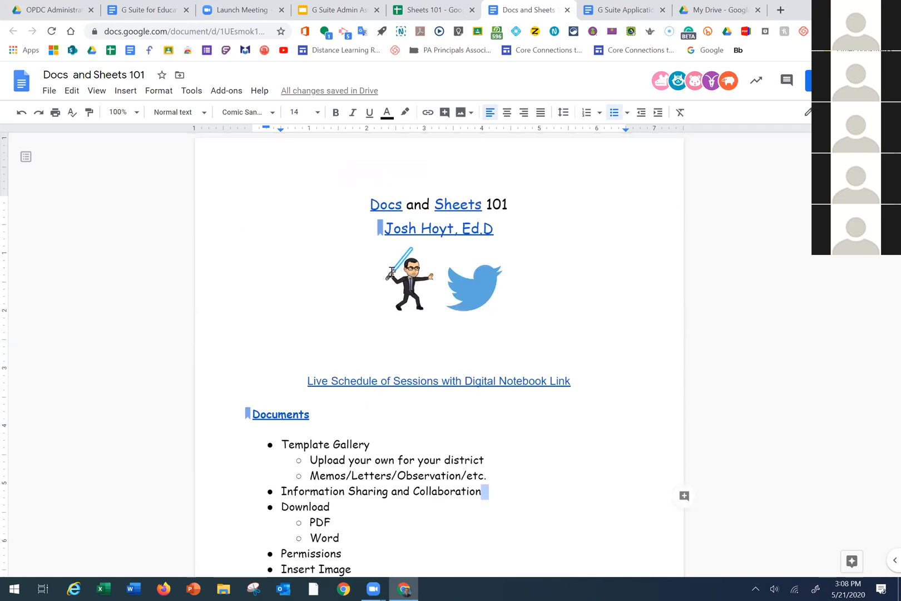
pyautogui.scroll(-3, 389, 272)
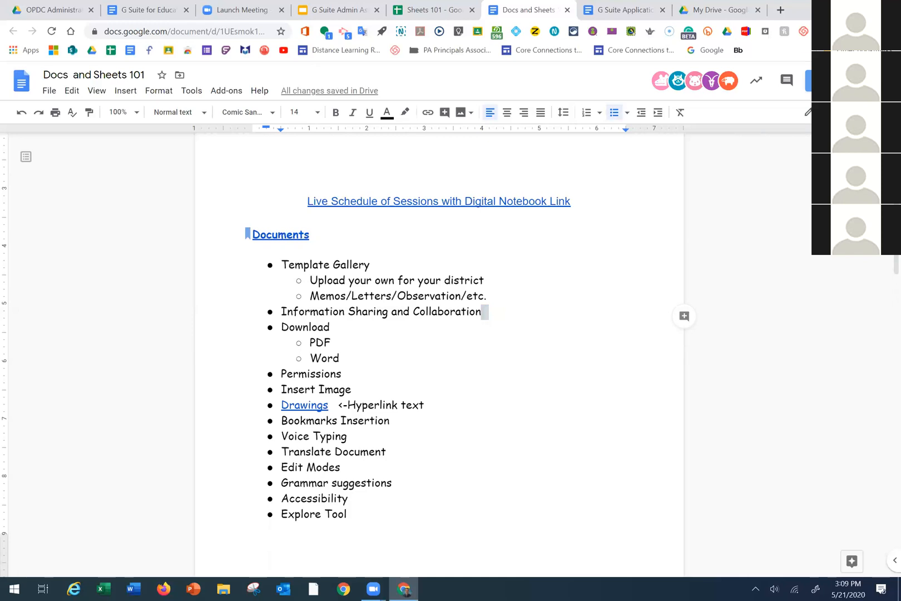
pyautogui.click(808, 81)
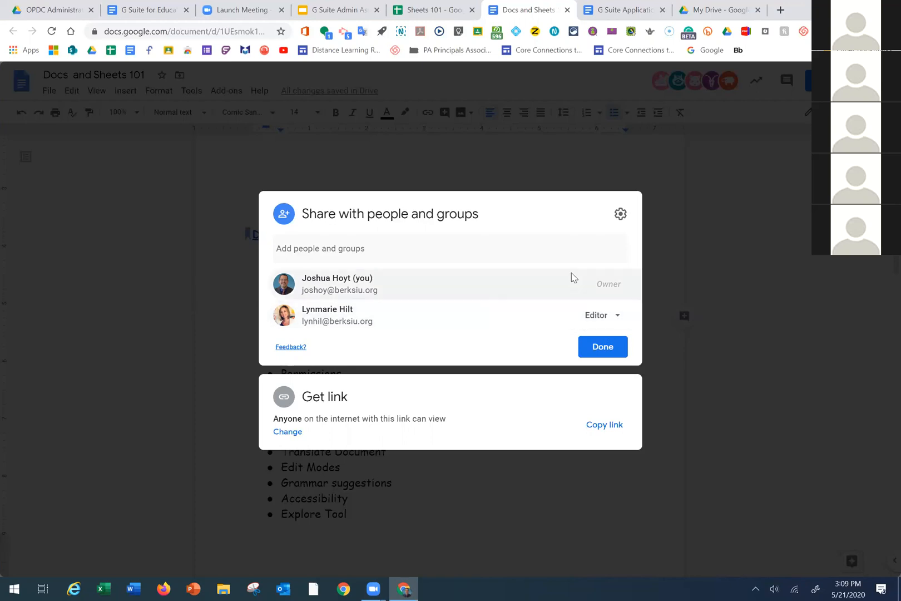
# Search contacts by the colleague's name and add her from the suggestions as a recipient
pyautogui.click(331, 246)
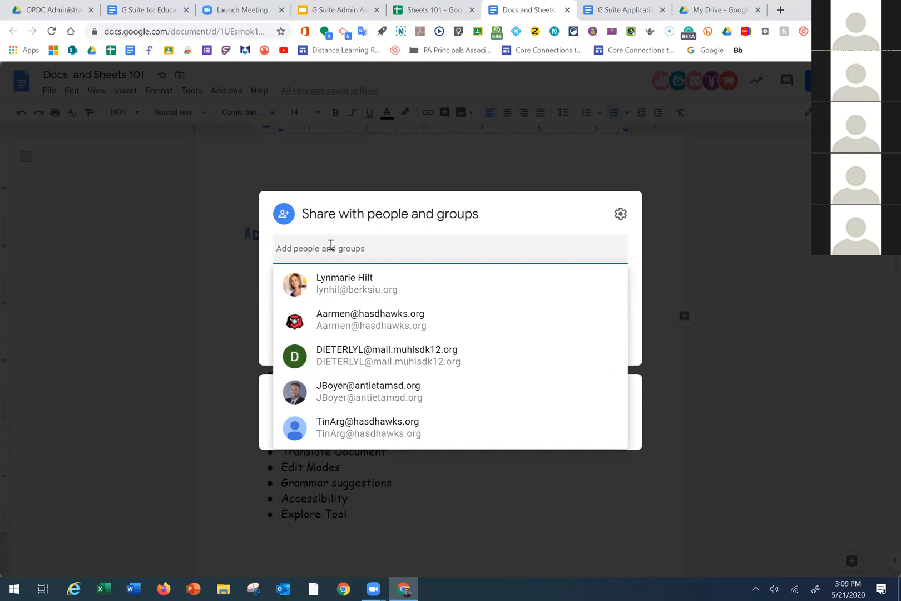
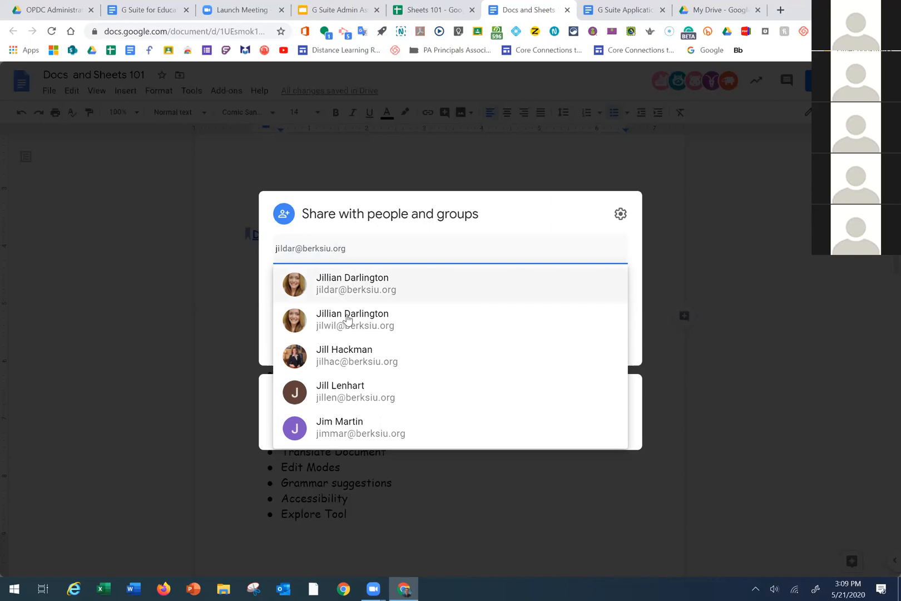
pyautogui.moveTo(354, 286)
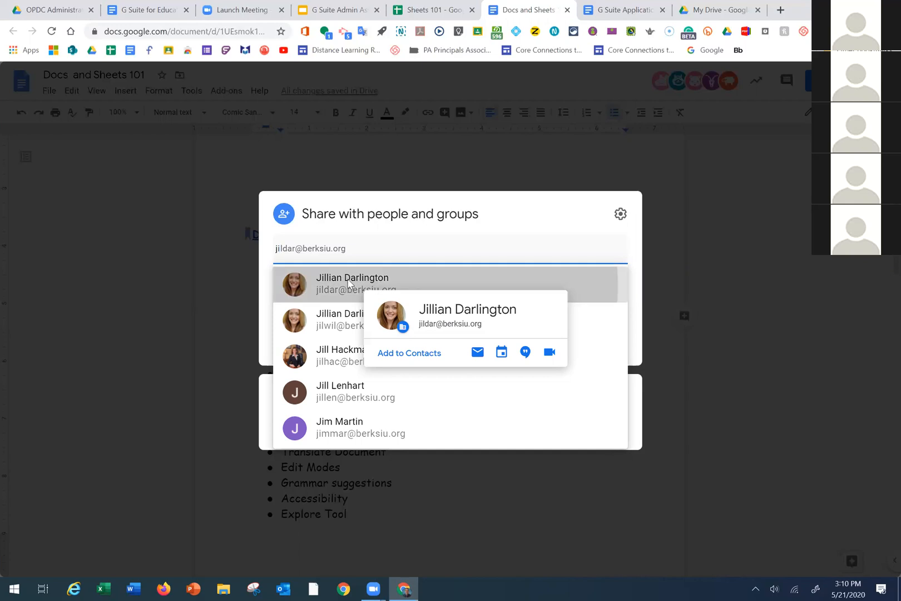
pyautogui.click(347, 287)
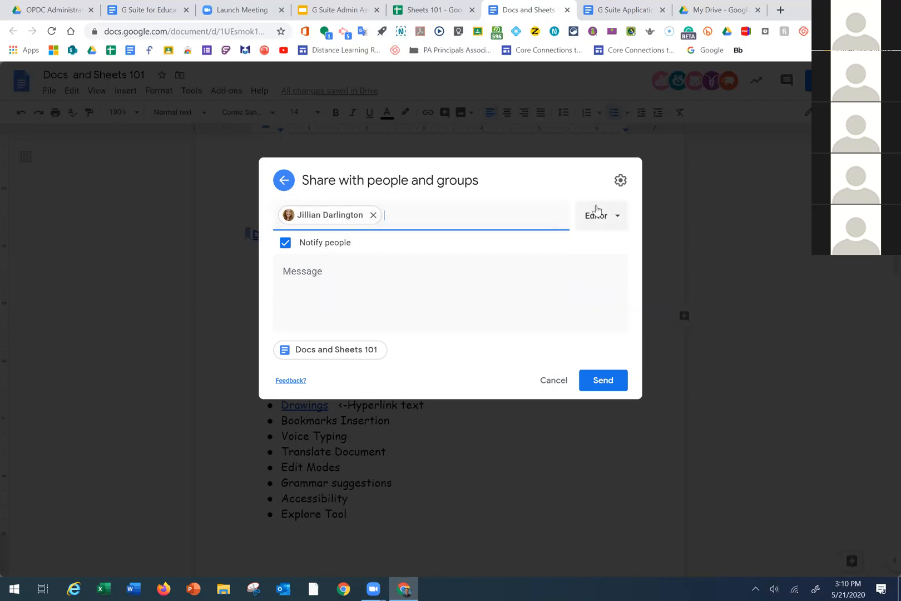
# Try Commenter access for the recipient, then switch her back to Editor
pyautogui.click(619, 222)
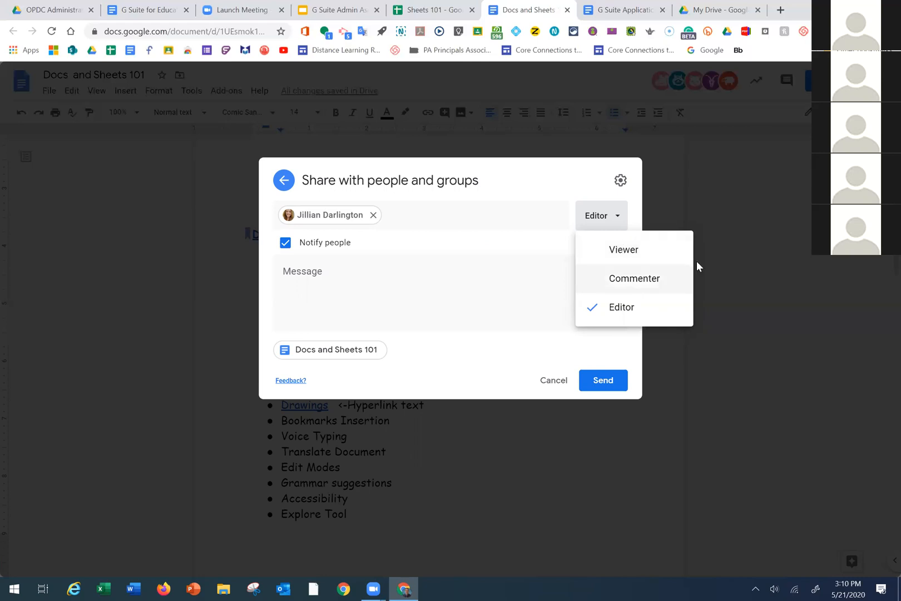
pyautogui.click(635, 284)
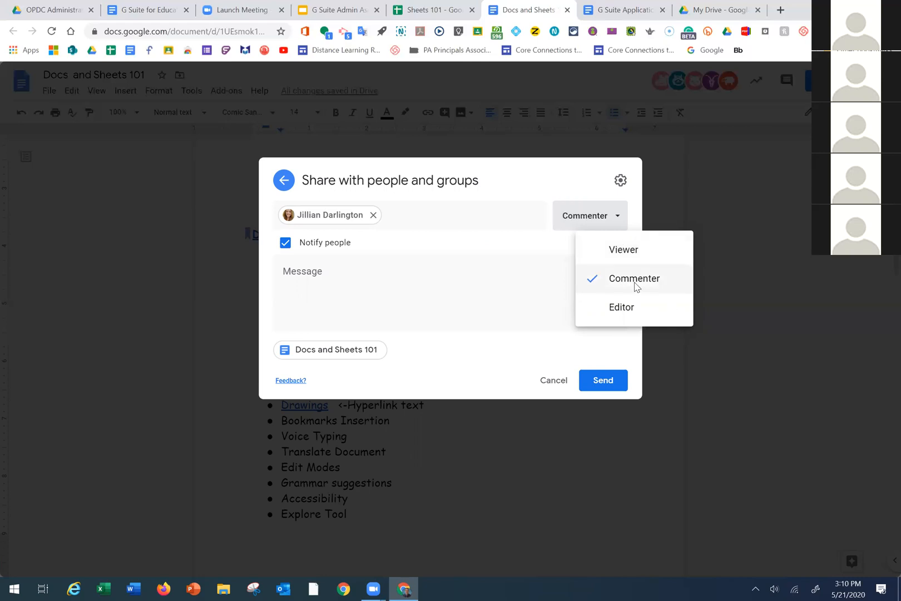
pyautogui.click(636, 281)
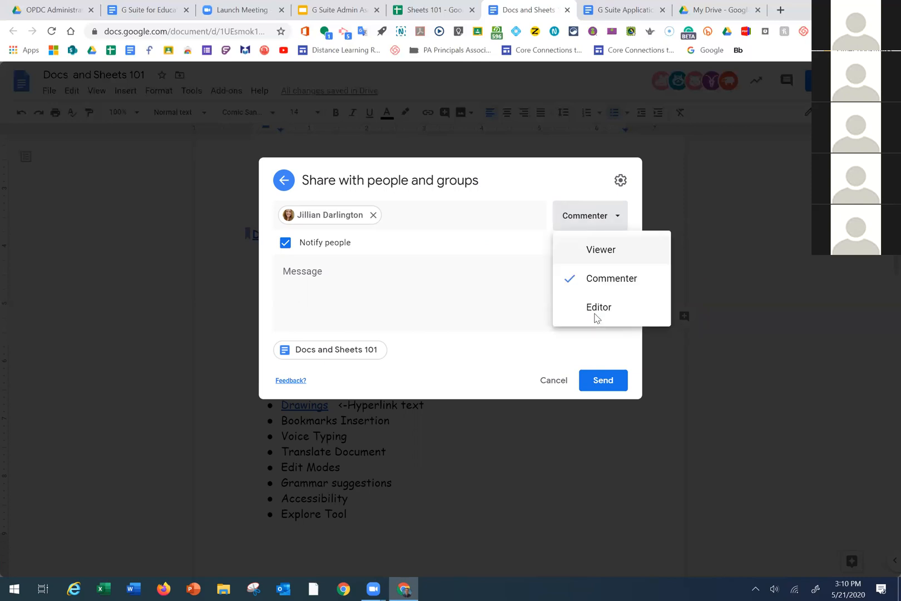
pyautogui.click(594, 309)
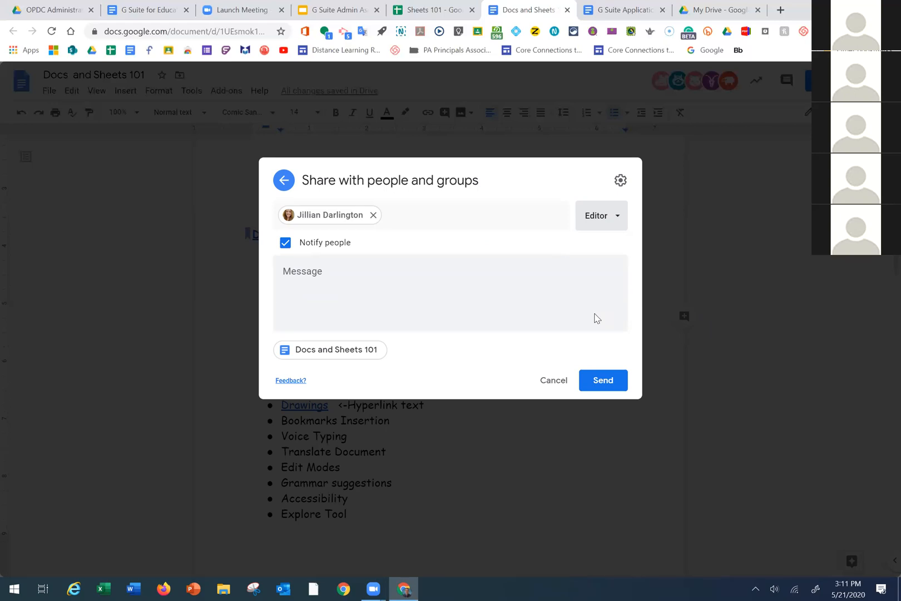
# Settle the recipient's role on Viewer after briefly trying Commenter again
pyautogui.click(607, 221)
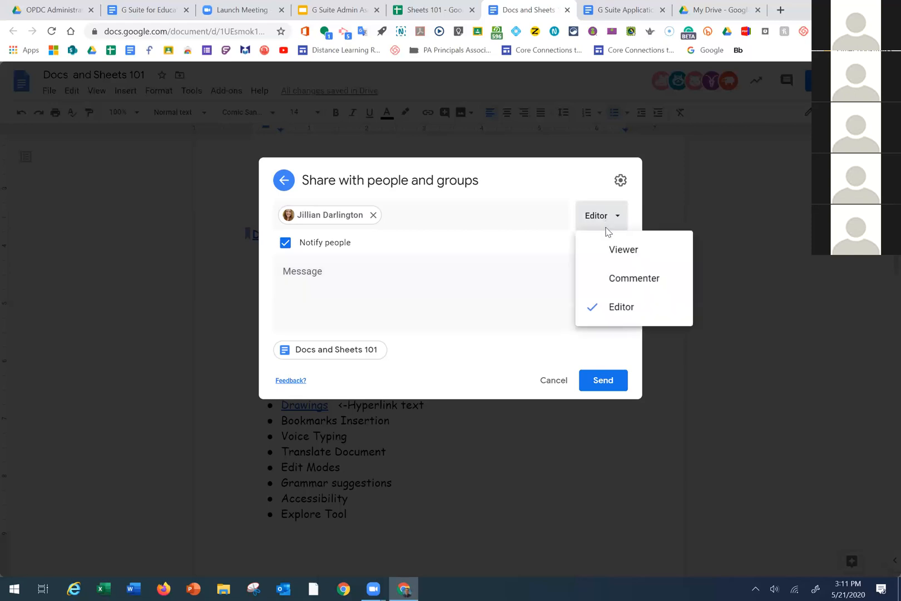
pyautogui.click(615, 250)
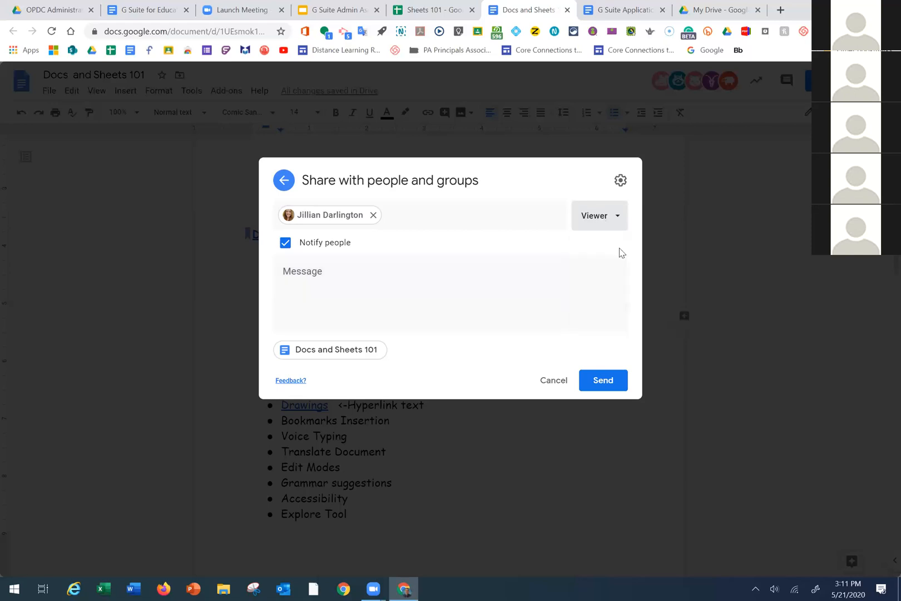
pyautogui.click(618, 215)
pyautogui.click(616, 277)
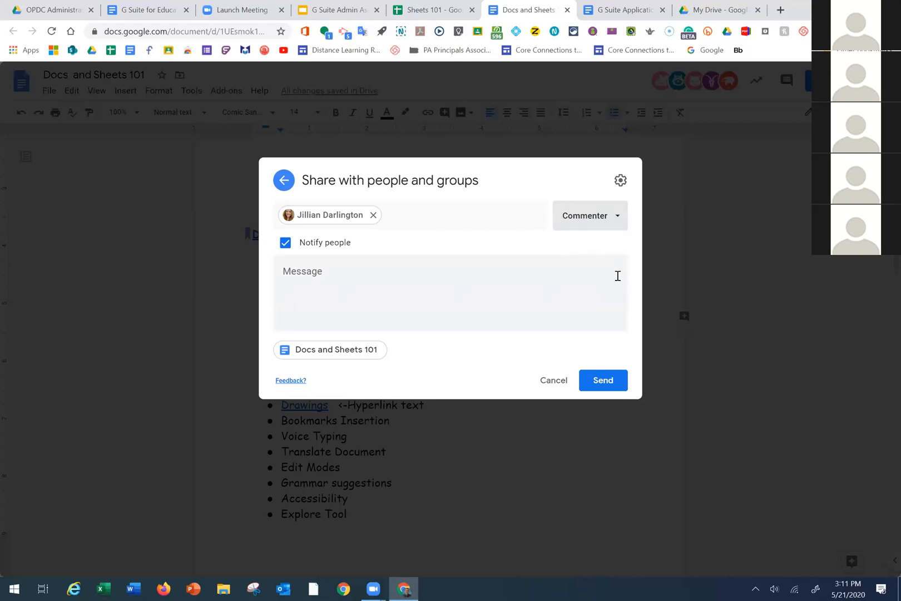
pyautogui.click(610, 223)
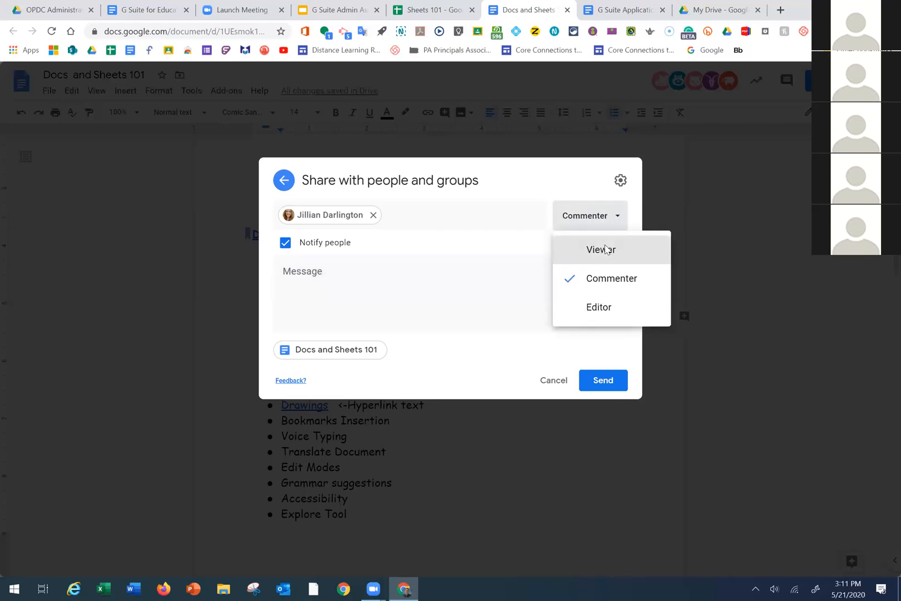
pyautogui.click(606, 249)
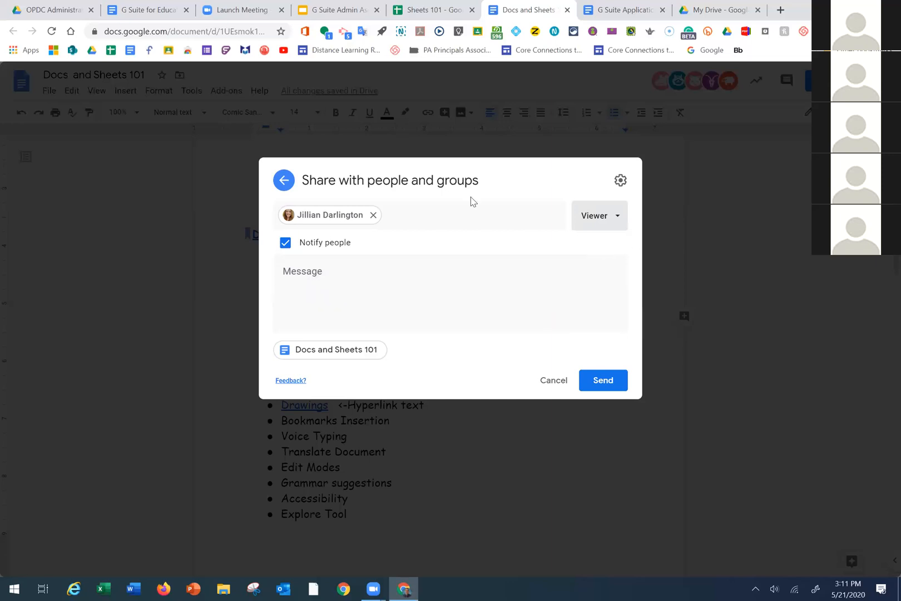
pyautogui.click(612, 221)
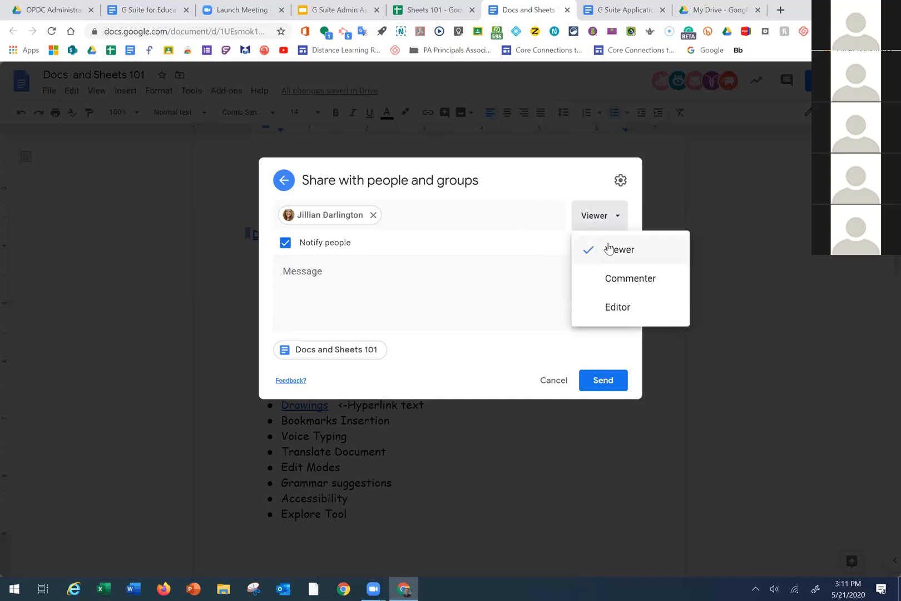
pyautogui.click(589, 247)
pyautogui.click(288, 276)
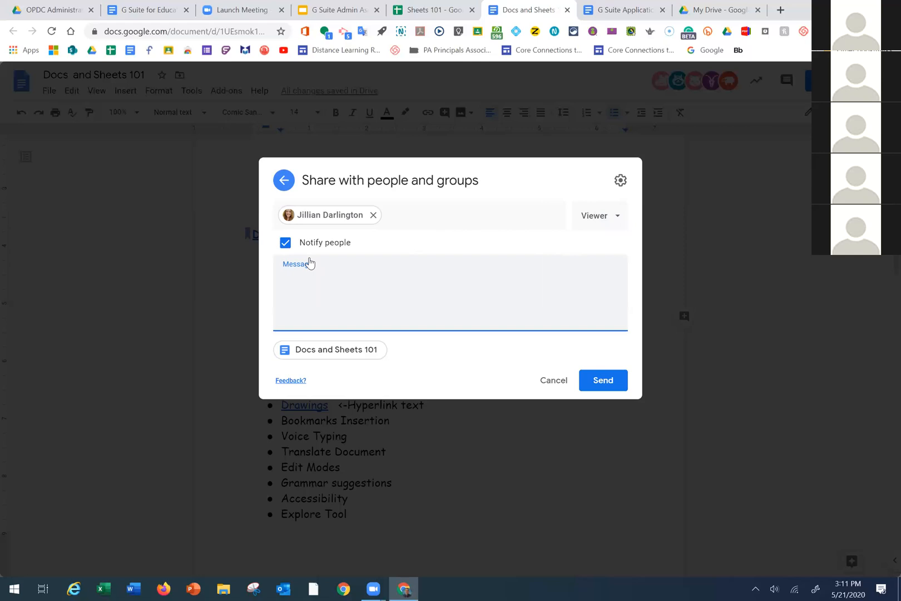
# Write an invitation note asking the colleague to take a look and promising to be in touch
pyautogui.write("Jill, take a look at this, and i'll be in touch!")
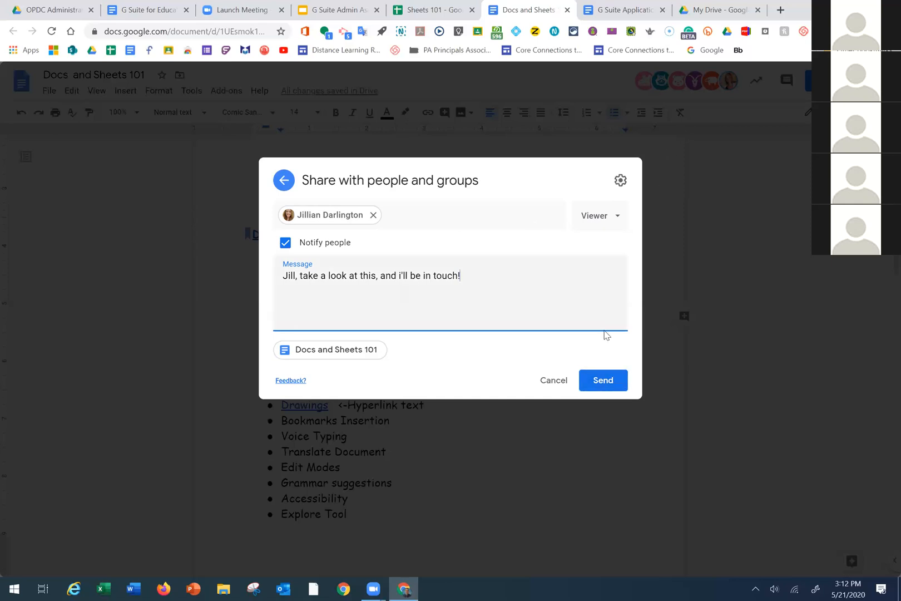
pyautogui.click(620, 182)
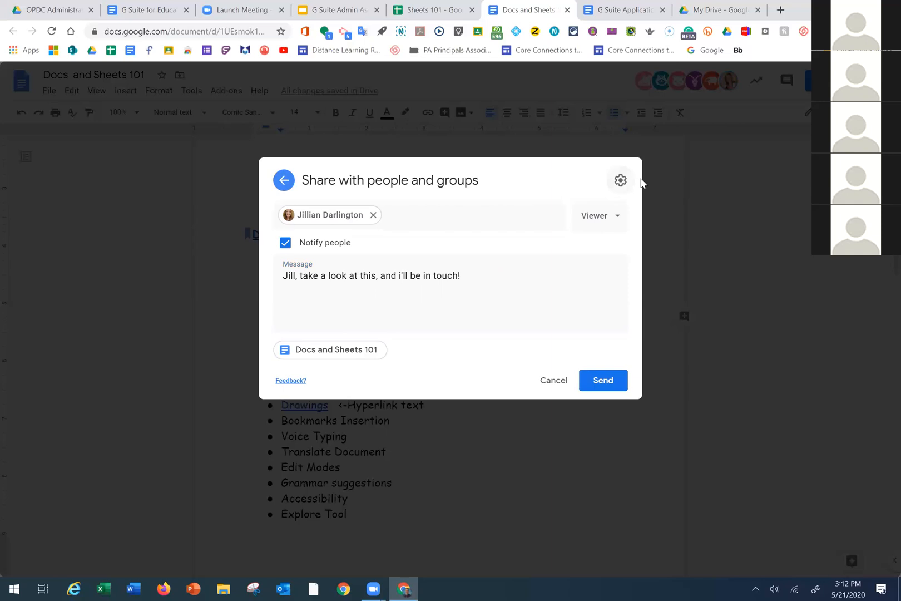
pyautogui.click(617, 179)
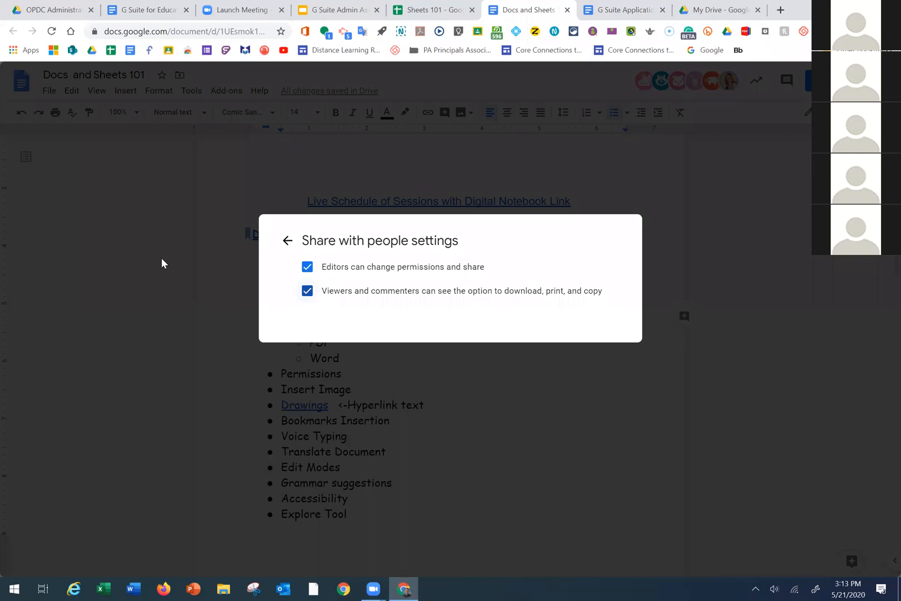
pyautogui.click(287, 241)
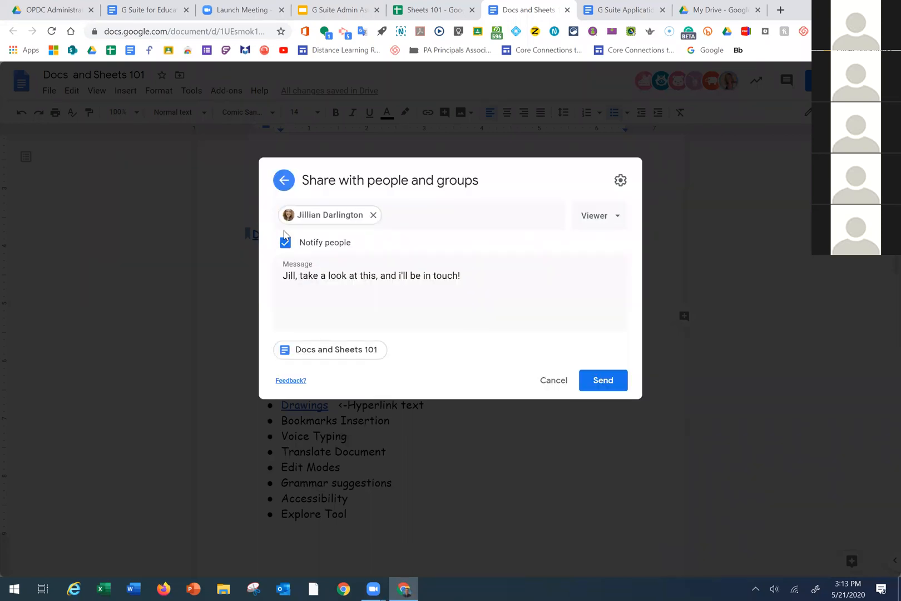
# Cancel the unsent invitation, dismiss the people suggestions, and close the share dialog
pyautogui.click(554, 380)
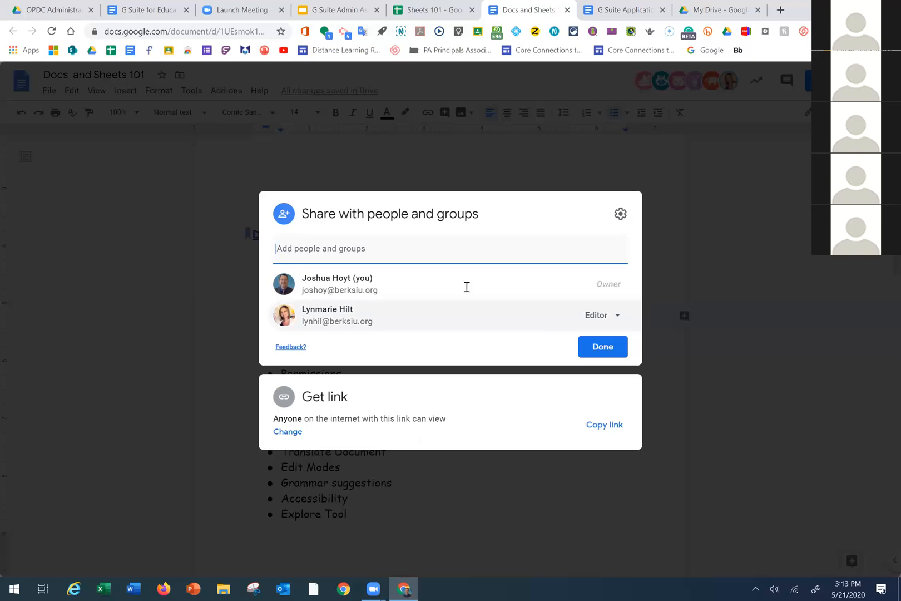
pyautogui.click(303, 251)
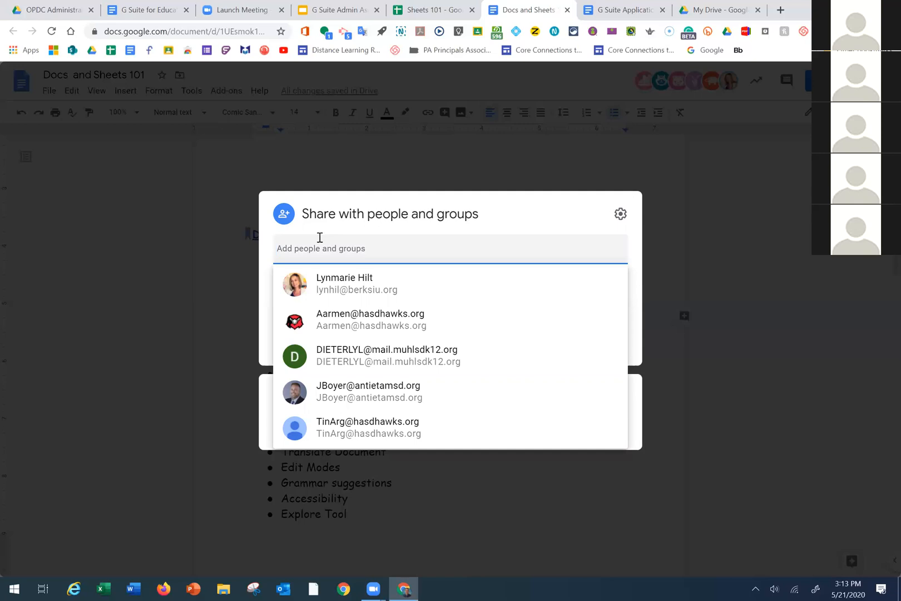
pyautogui.click(531, 228)
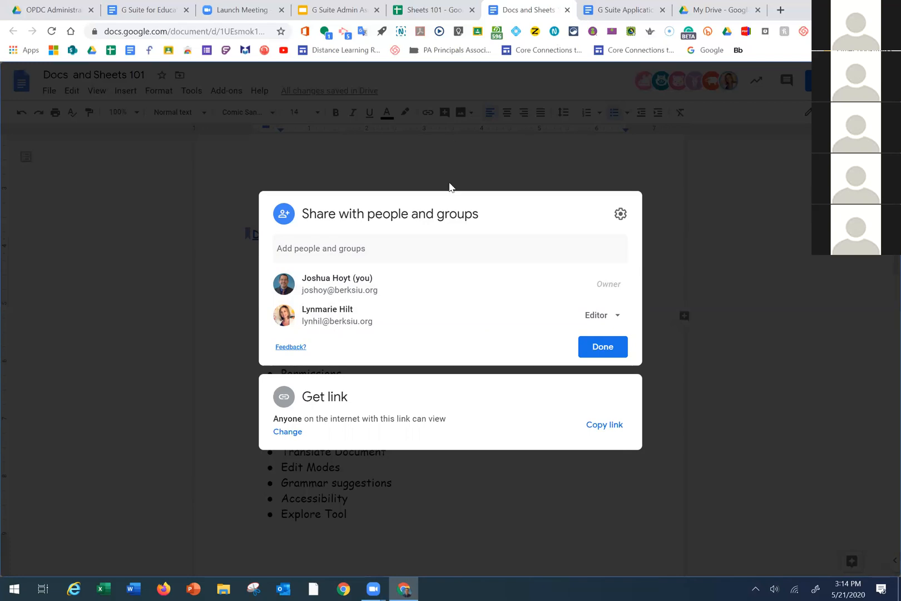
pyautogui.click(727, 317)
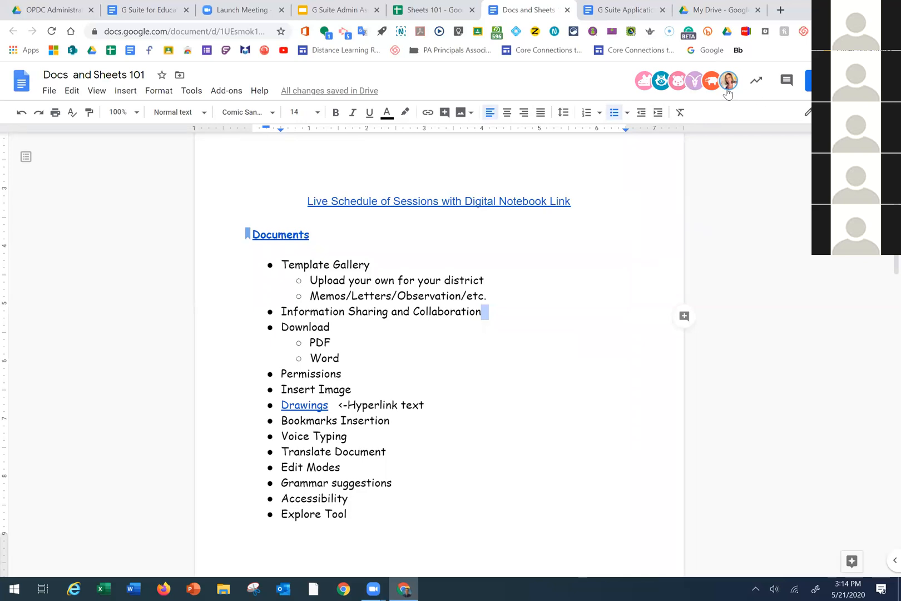
pyautogui.moveTo(728, 93)
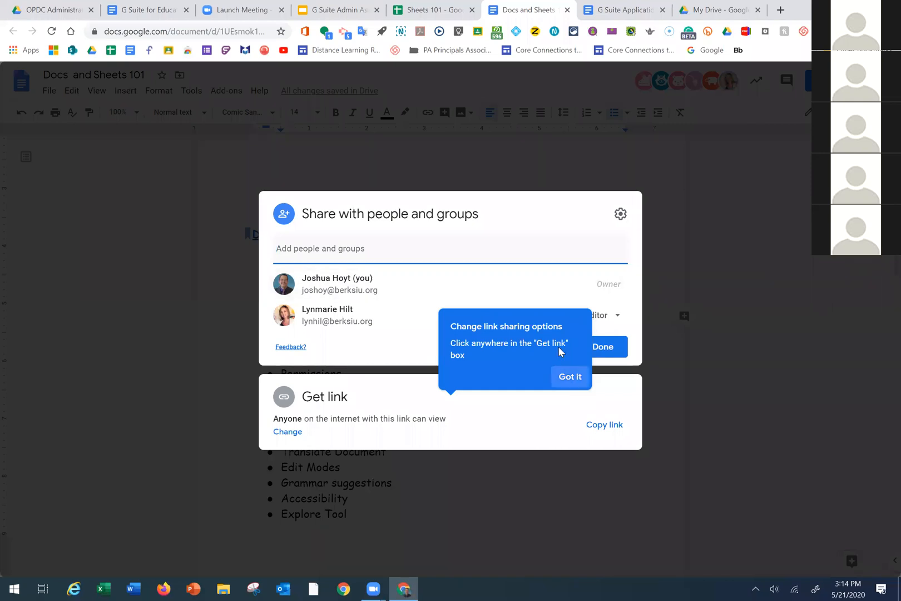
# Dismiss the link-sharing tip, copy the document's share link, and close sharing
pyautogui.click(570, 377)
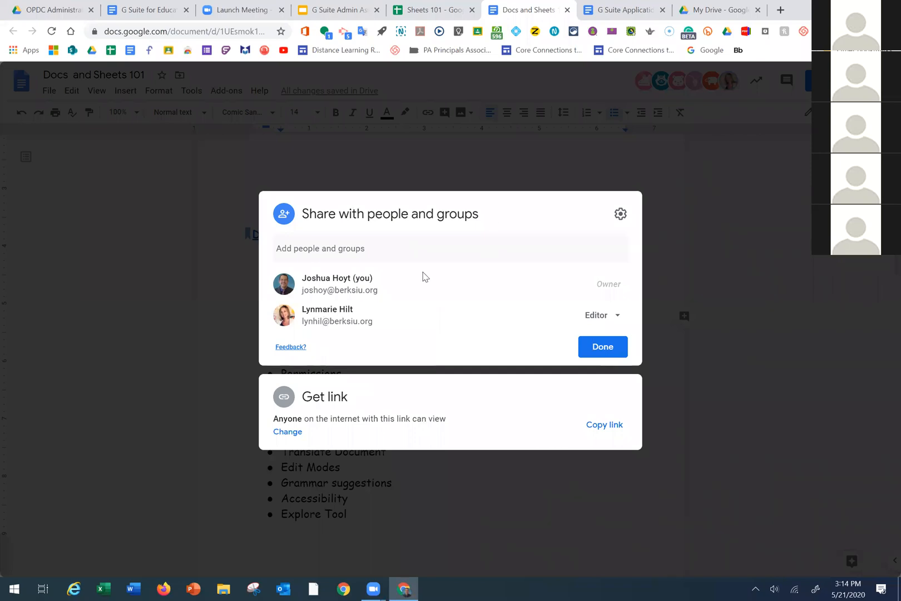
pyautogui.click(610, 427)
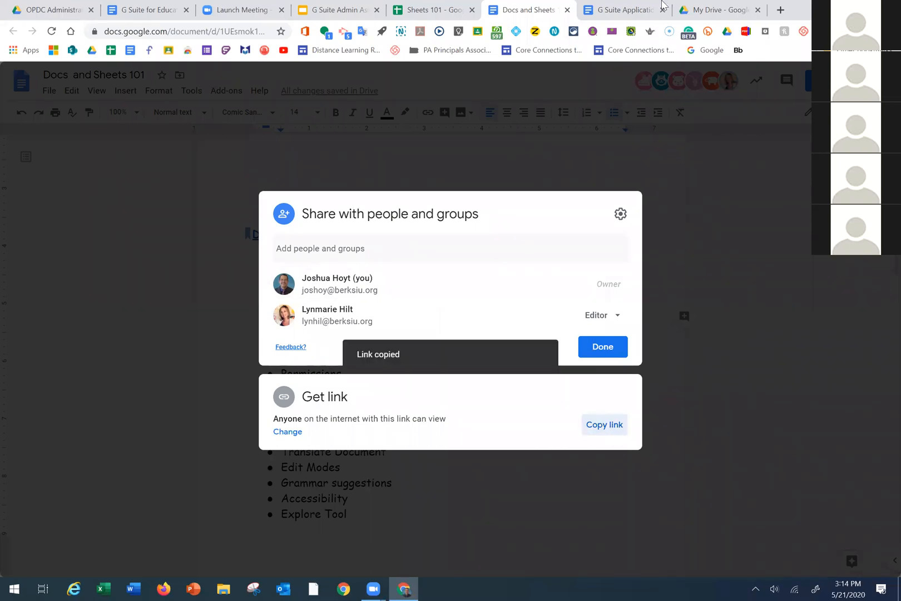
pyautogui.click(575, 142)
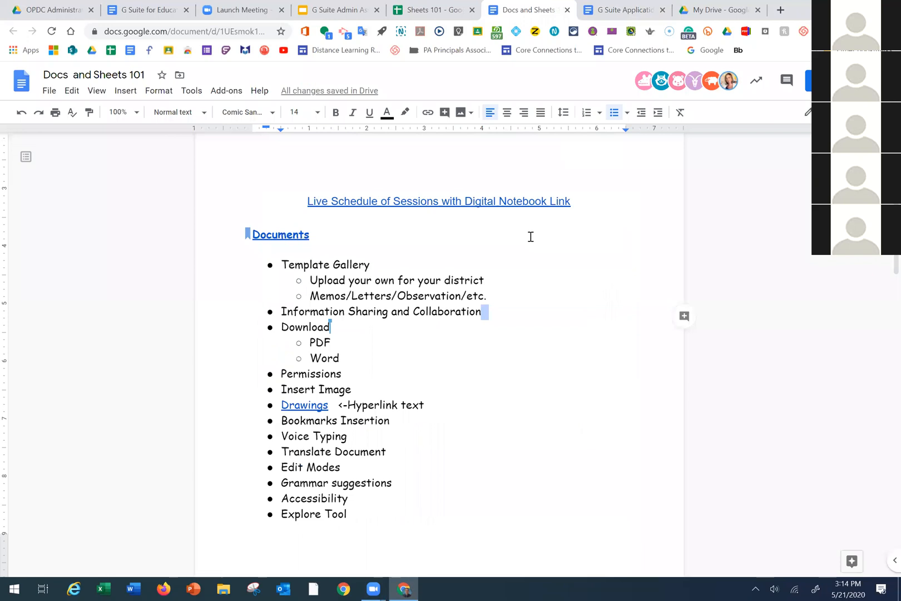
# Add a 'Document' line below the Live Schedule link, linked to the pasted Google Doc URL
pyautogui.click(404, 225)
pyautogui.click(597, 199)
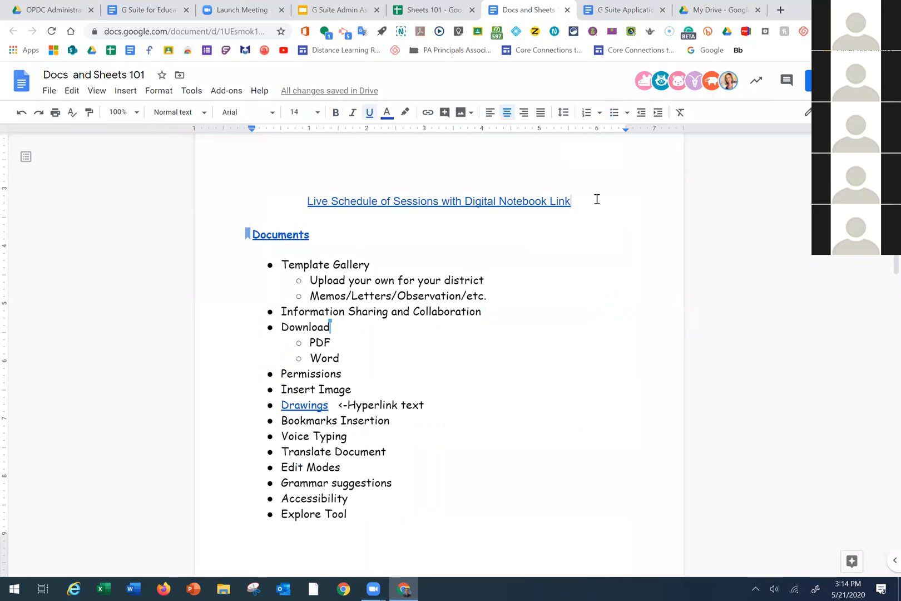
pyautogui.press('Return')
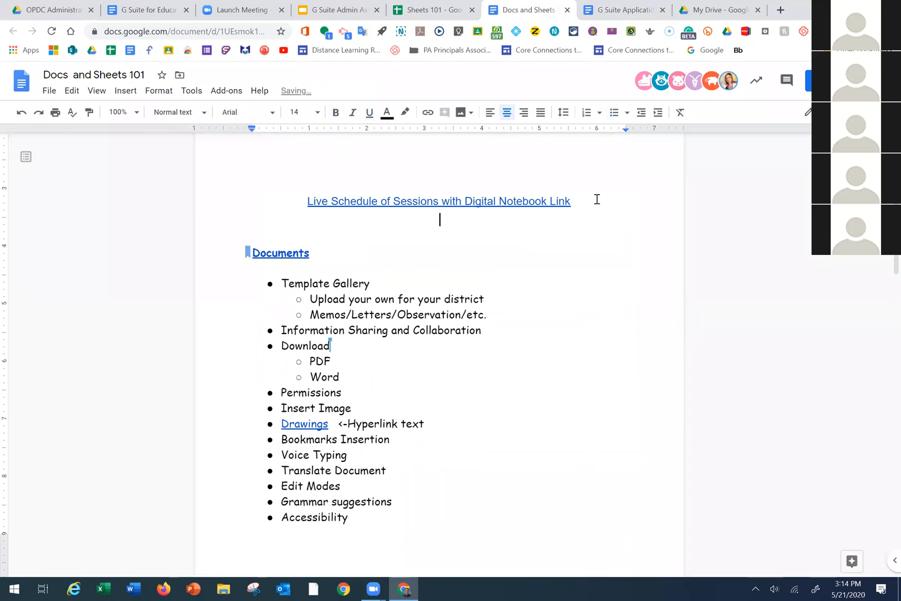
pyautogui.press('Return')
pyautogui.write('Document')
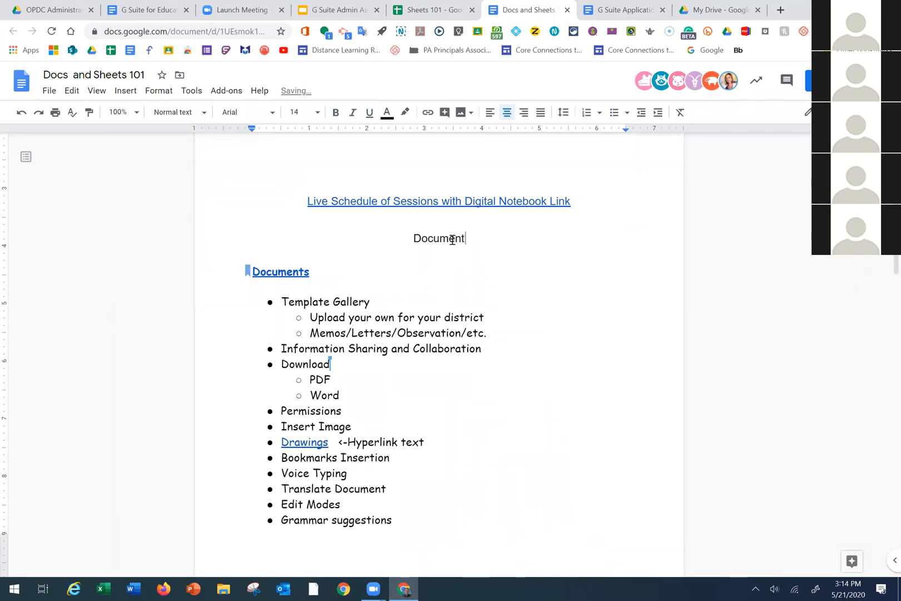
pyautogui.moveTo(466, 238); pyautogui.dragTo(412, 238)
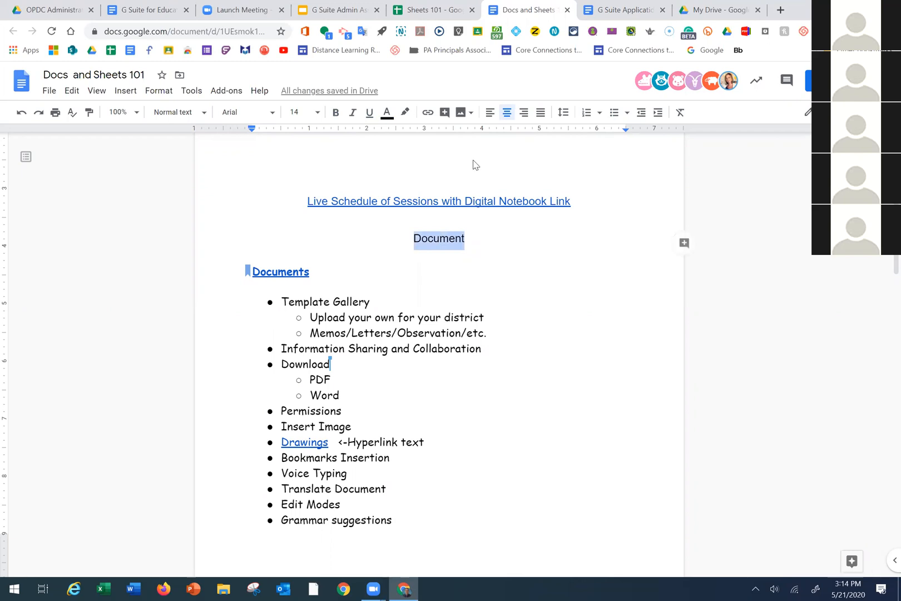
pyautogui.click(428, 114)
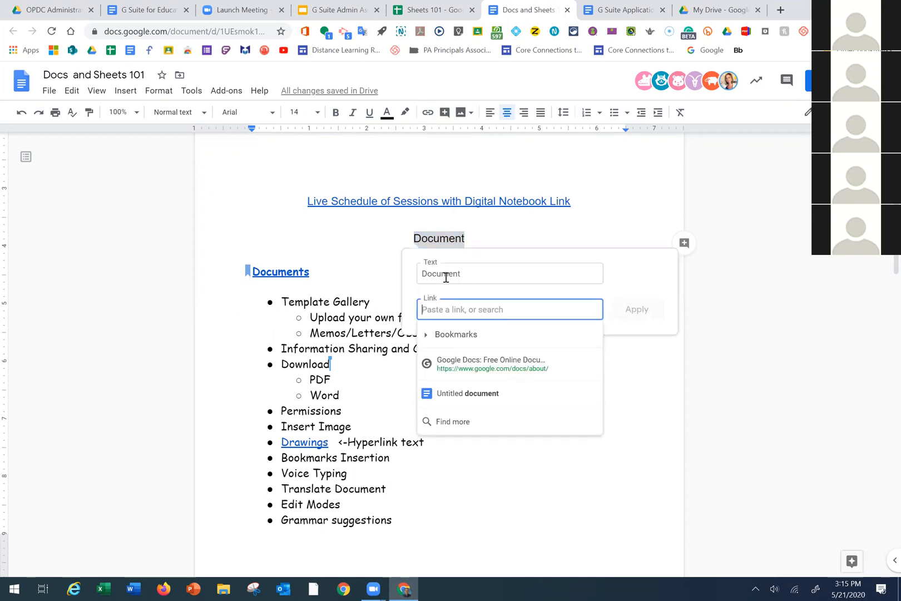
pyautogui.hotkey('ctrl', 'v')
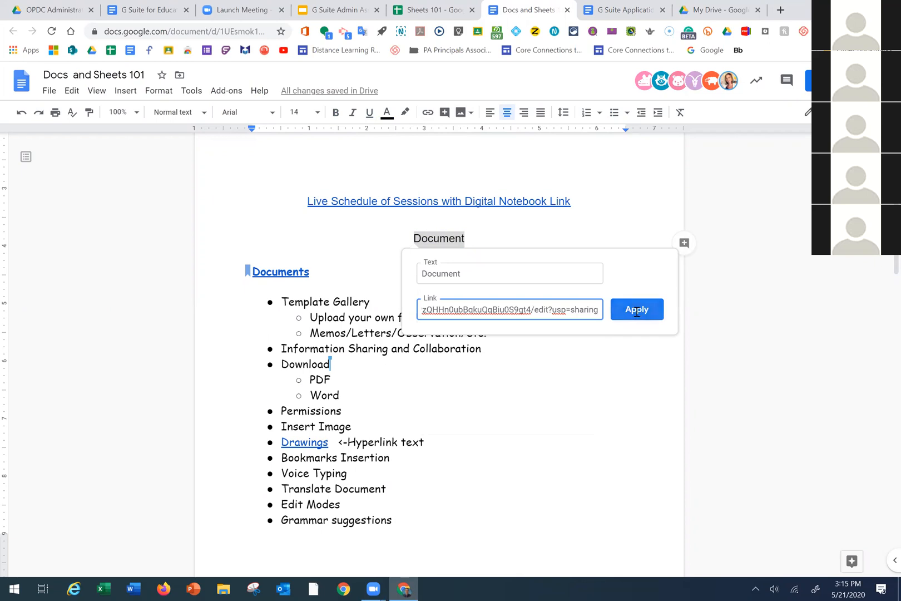
pyautogui.click(635, 310)
# Test the Document link by opening it, then close the duplicate tab
pyautogui.click(434, 239)
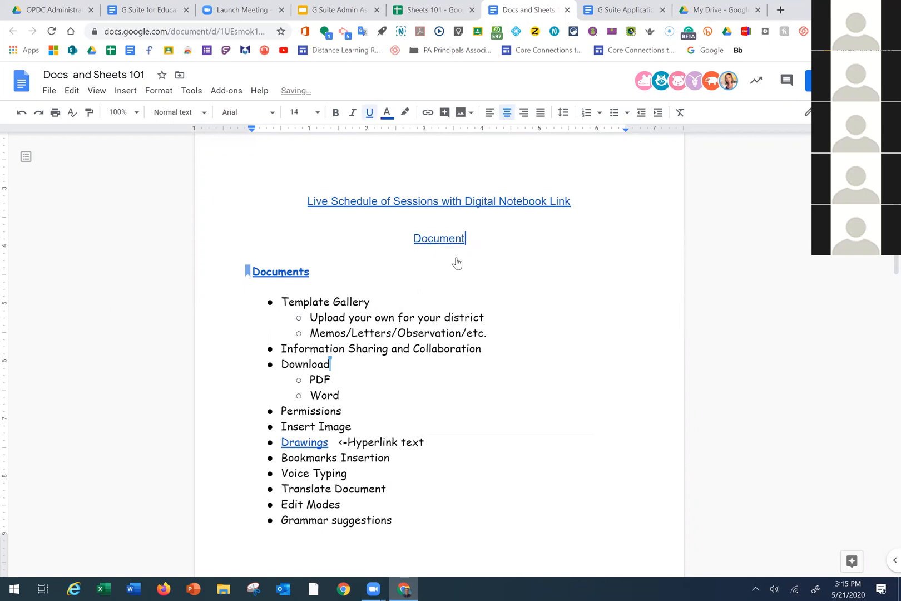
pyautogui.click(456, 258)
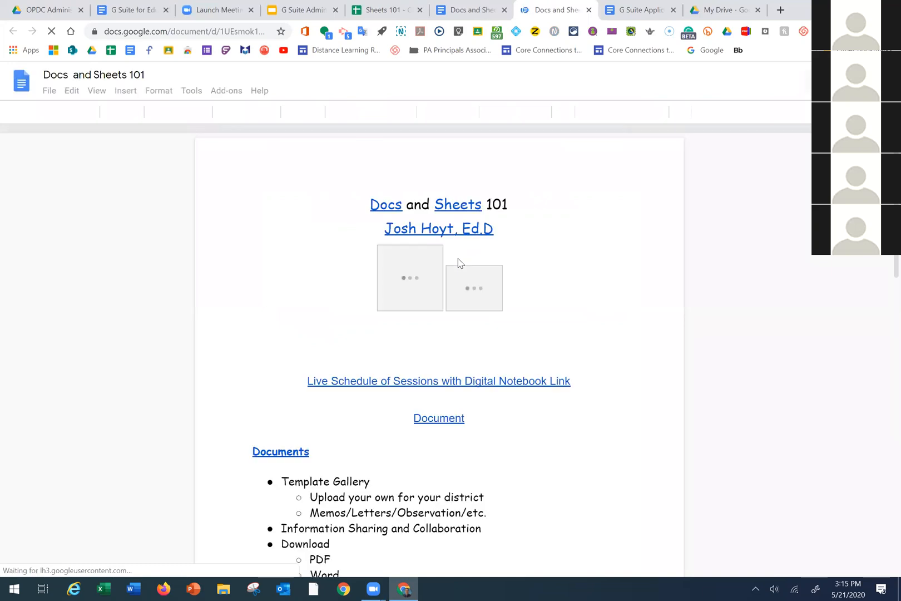
pyautogui.click(588, 10)
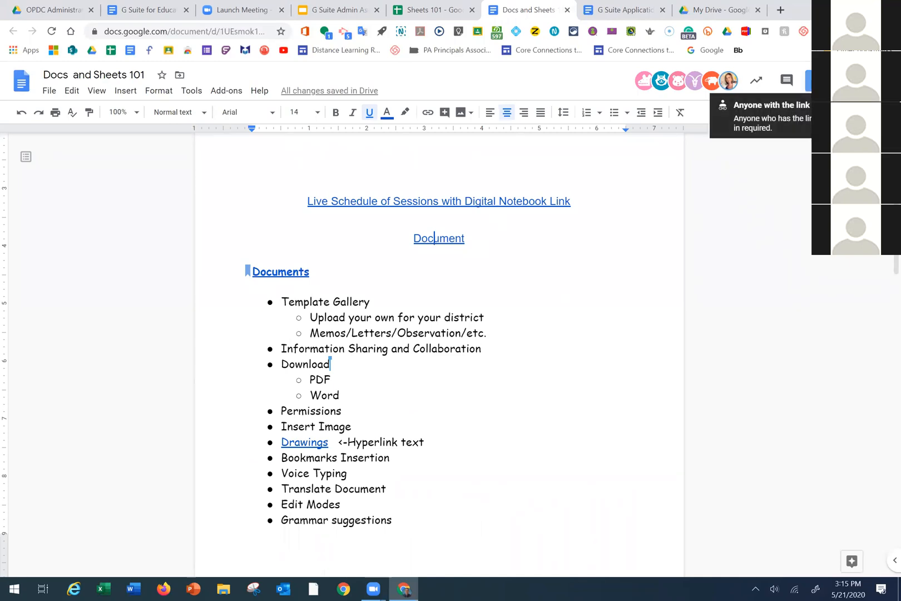
pyautogui.click(809, 81)
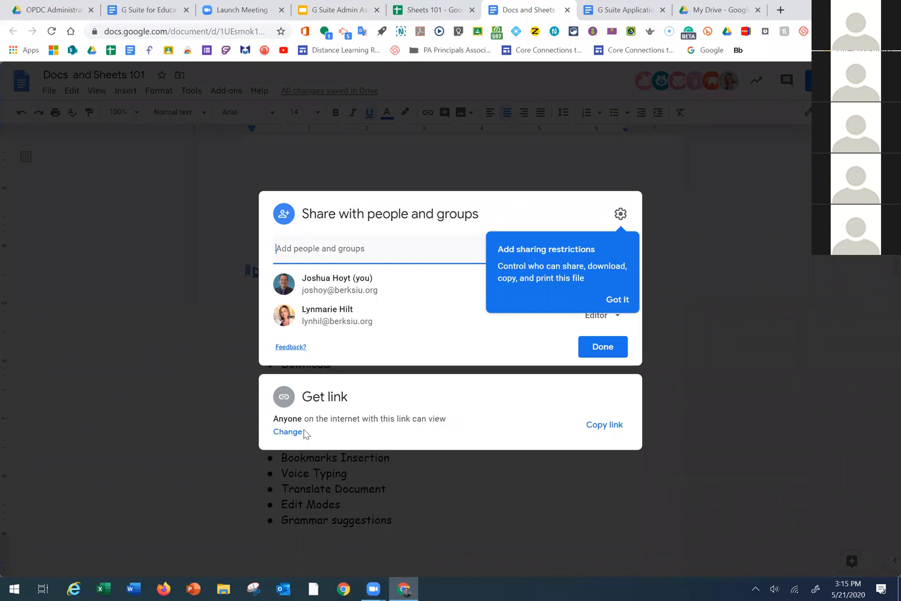
pyautogui.click(299, 431)
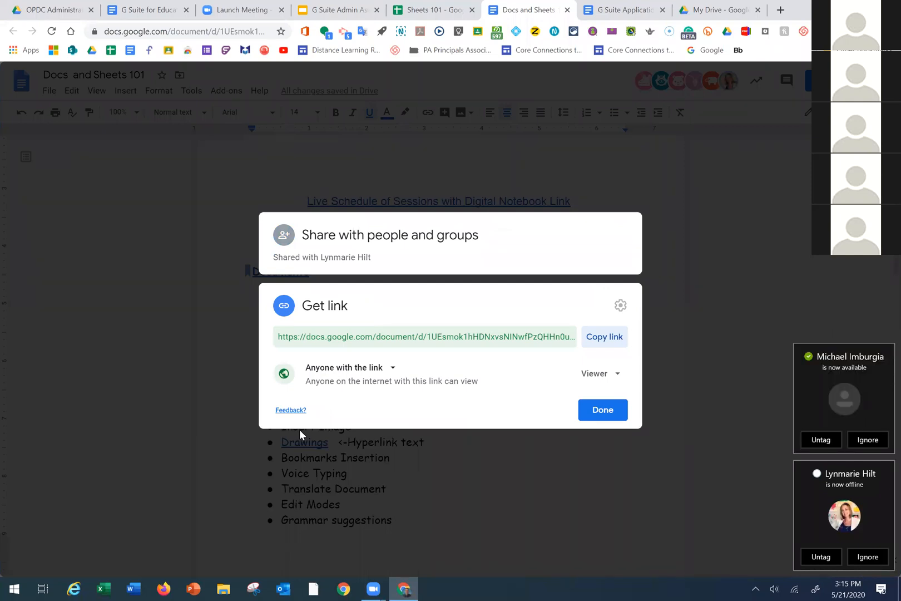
pyautogui.click(394, 374)
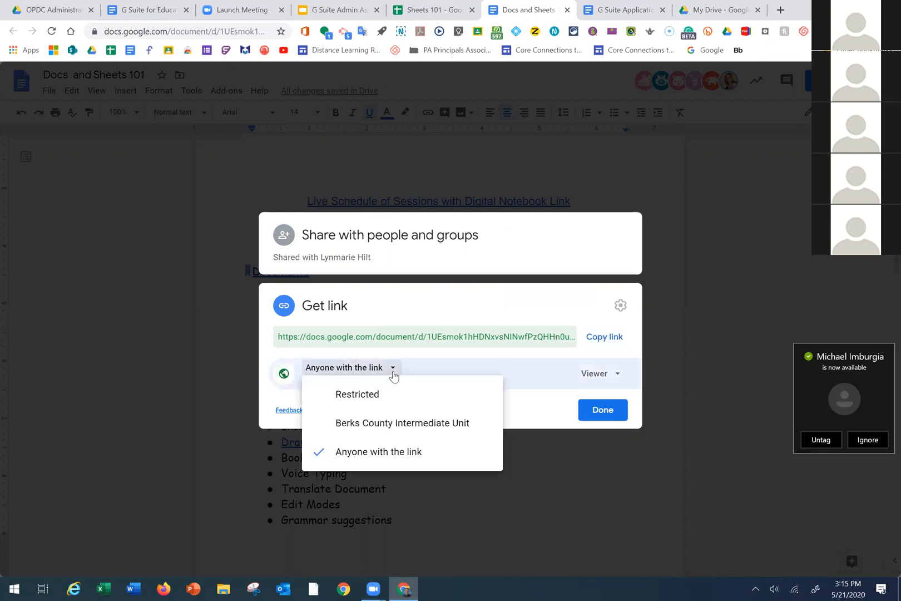
pyautogui.click(423, 427)
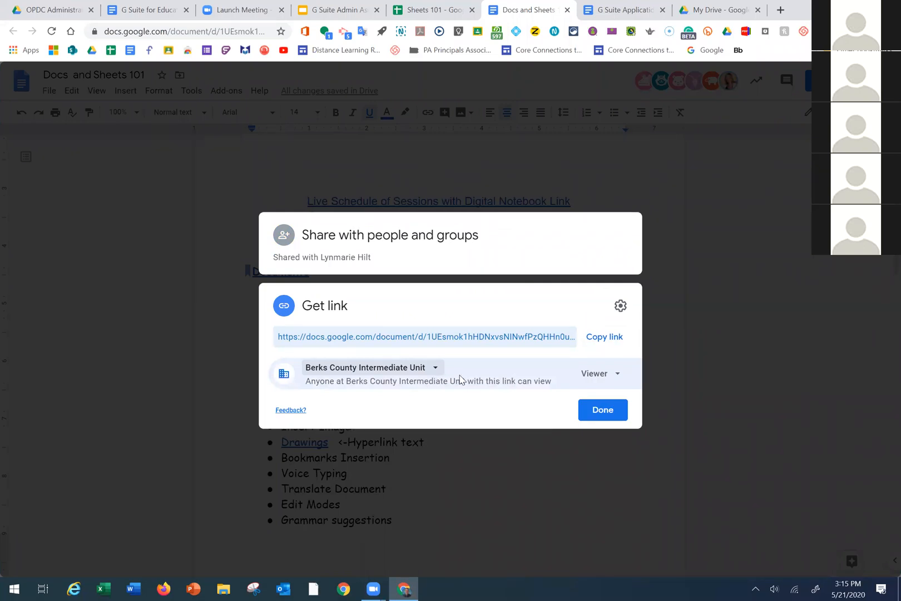
pyautogui.click(437, 369)
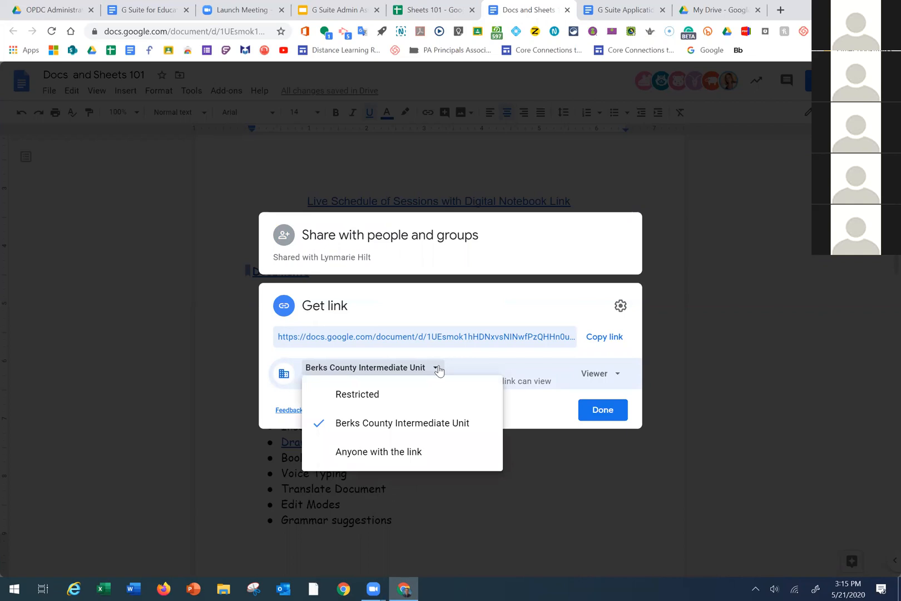
pyautogui.click(414, 452)
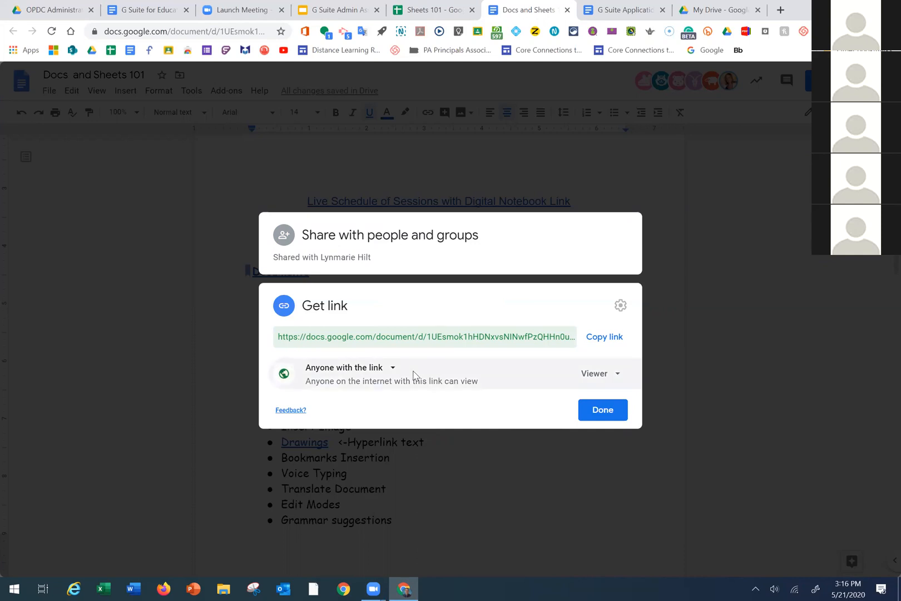
pyautogui.click(392, 369)
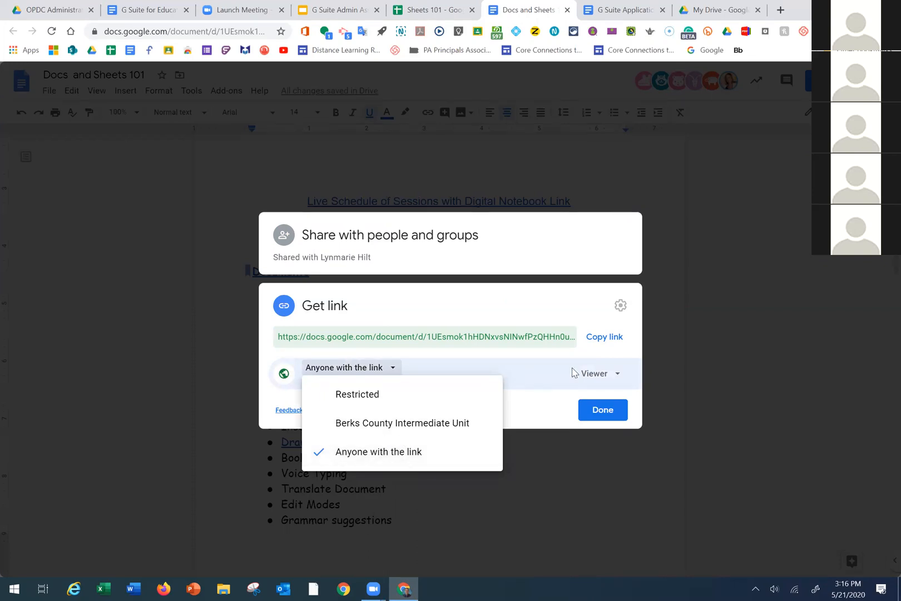
pyautogui.click(605, 410)
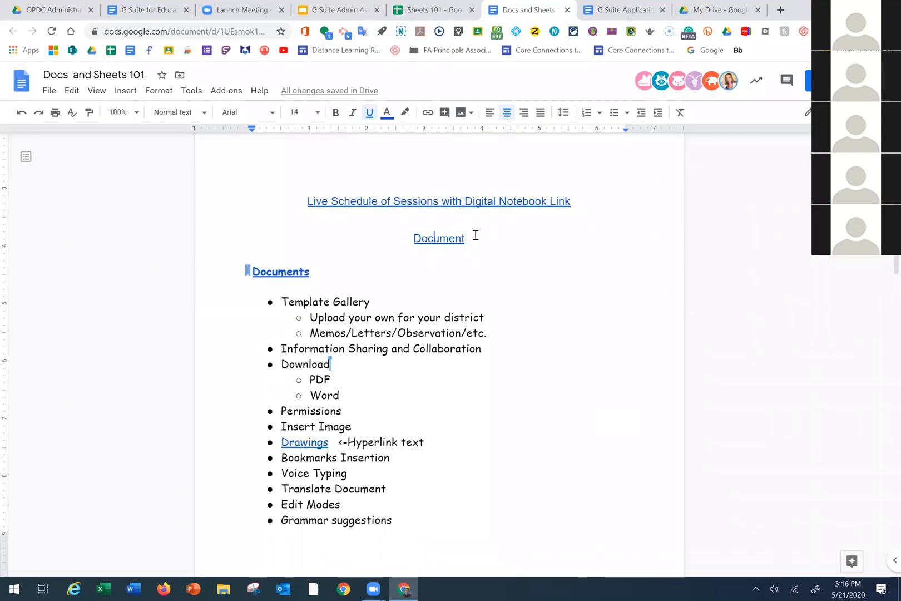
pyautogui.moveTo(465, 238); pyautogui.dragTo(410, 242)
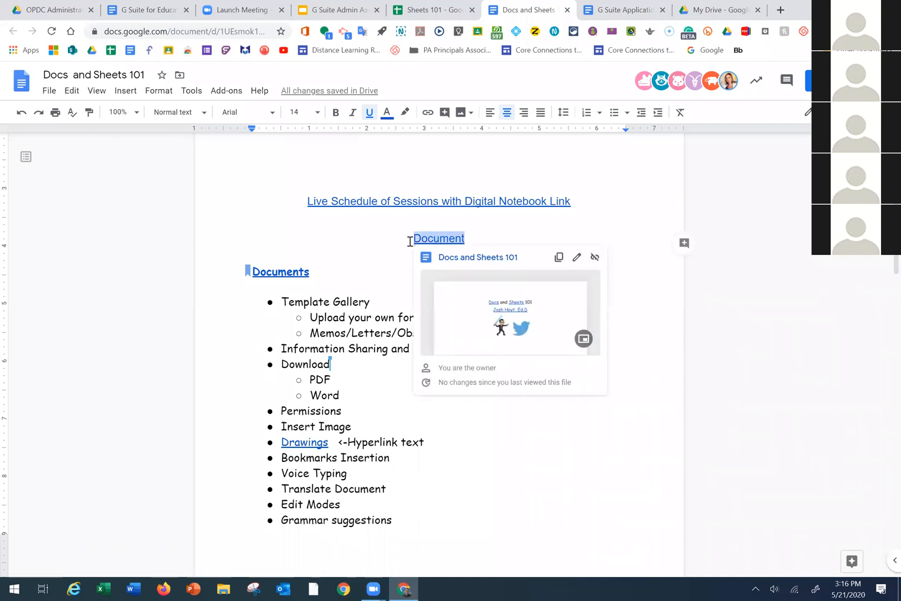
# Deselect the Document link and open the File menu
pyautogui.click(479, 229)
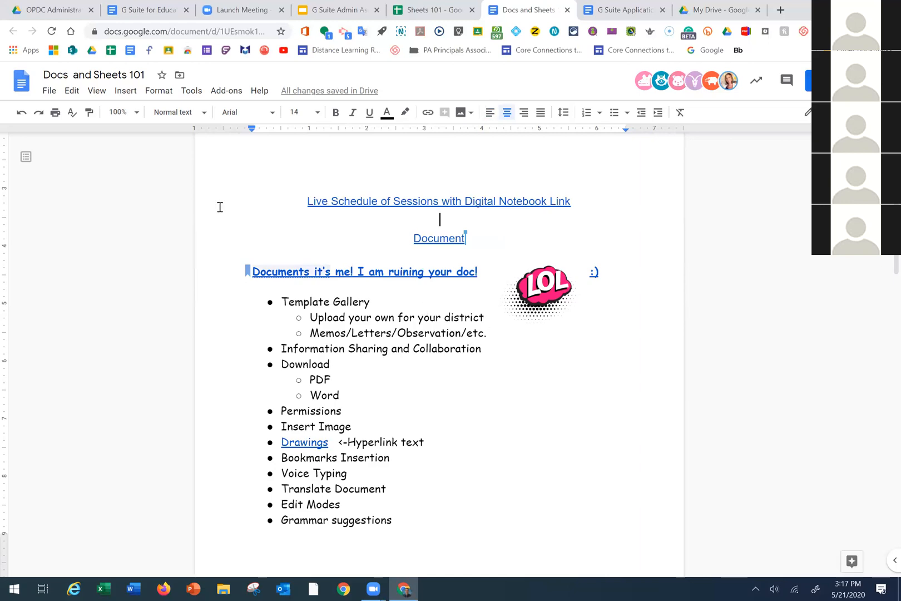
pyautogui.click(49, 91)
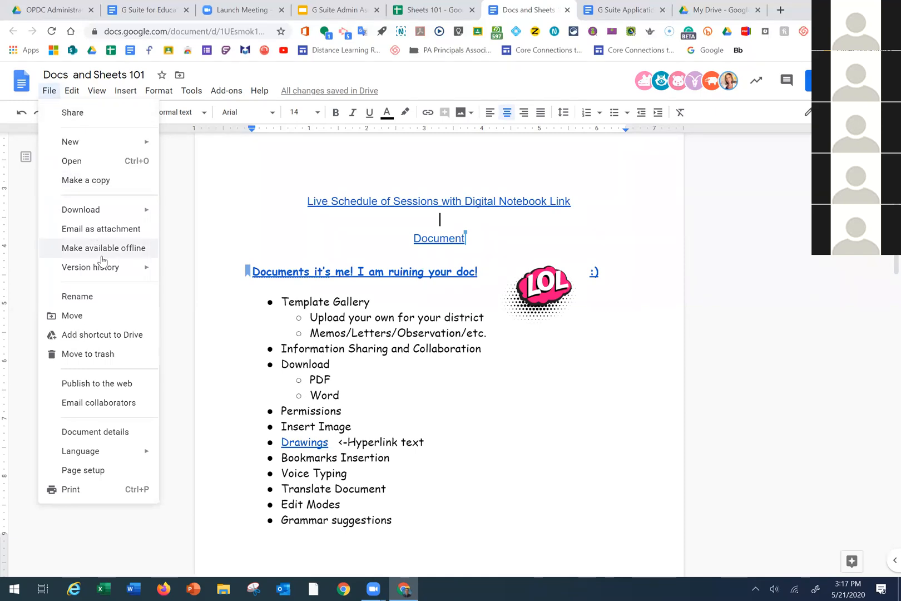
# Open Version history and expand the 3:20 PM entry's detailed versions
pyautogui.moveTo(104, 273)
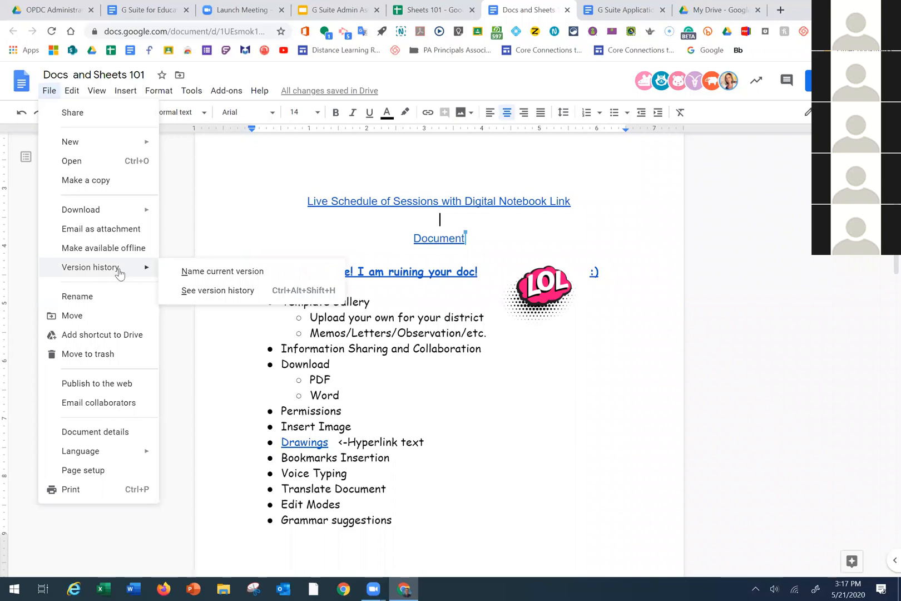
pyautogui.click(207, 292)
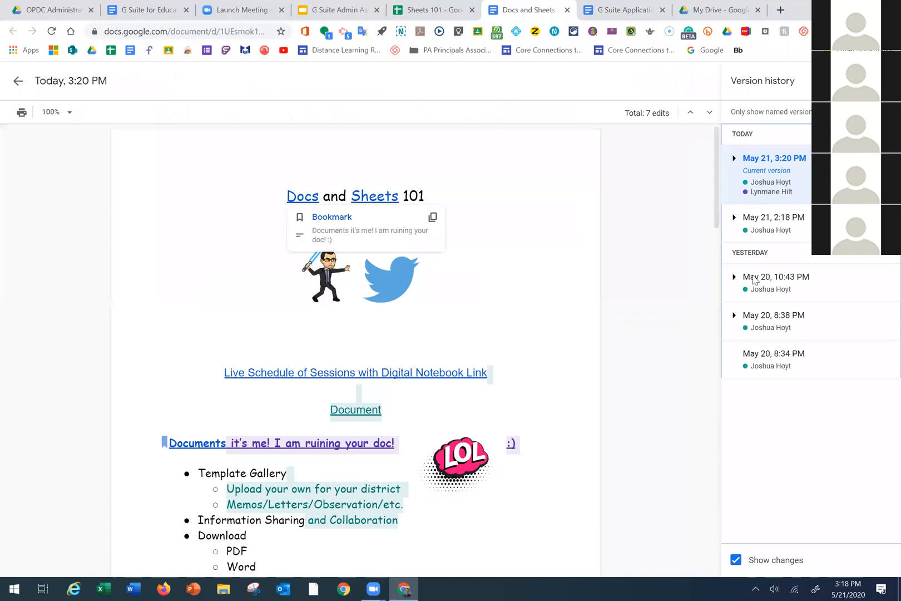
pyautogui.click(734, 161)
pyautogui.click(731, 161)
pyautogui.click(732, 160)
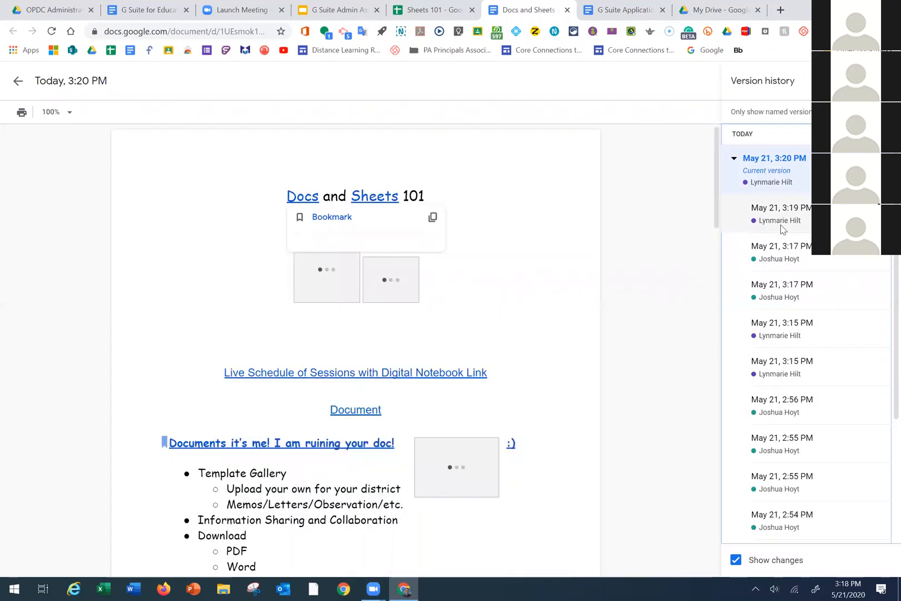
# Step through the 3:19, 3:17, 3:15 and May 21 2:56 PM versions, then exit history
pyautogui.click(780, 224)
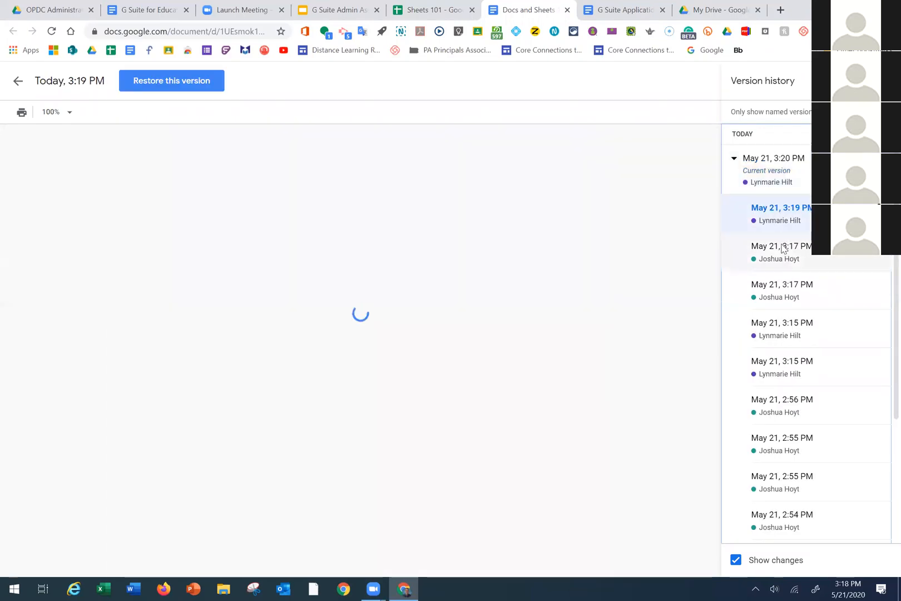
pyautogui.click(784, 251)
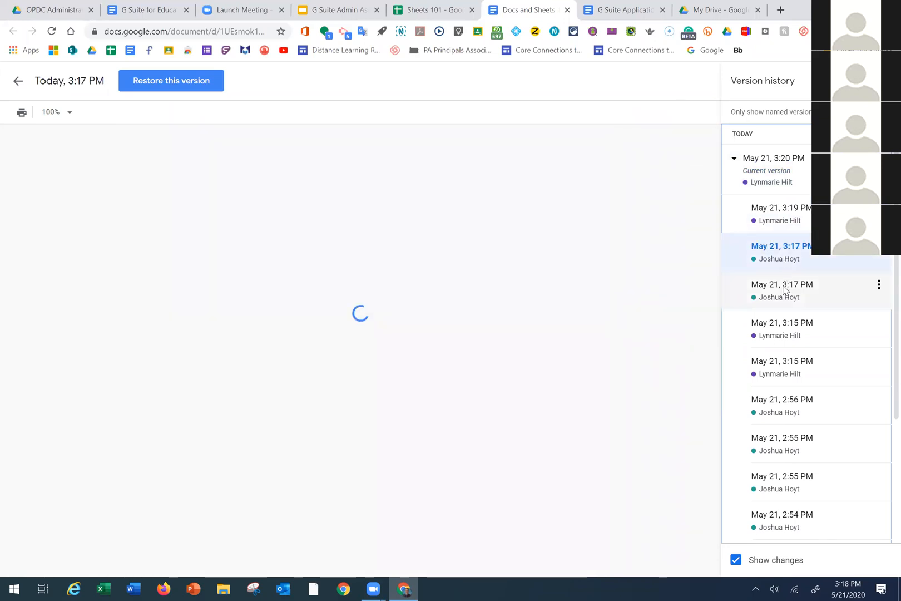
pyautogui.click(785, 305)
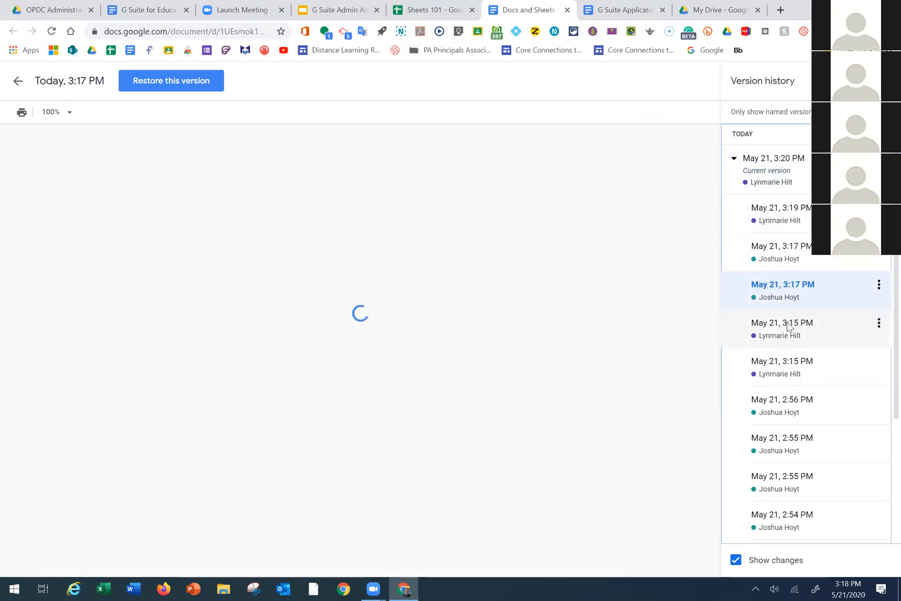
pyautogui.click(791, 358)
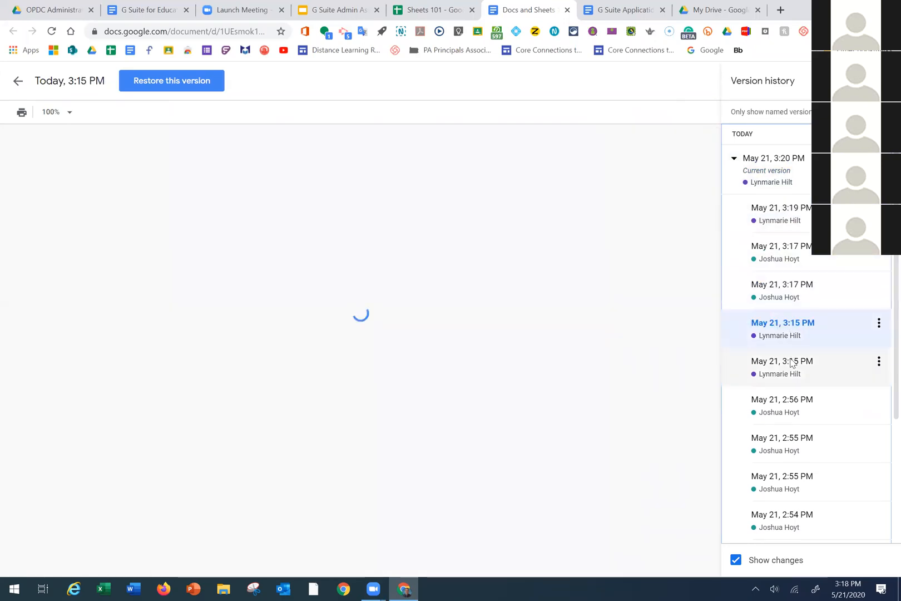
pyautogui.click(794, 409)
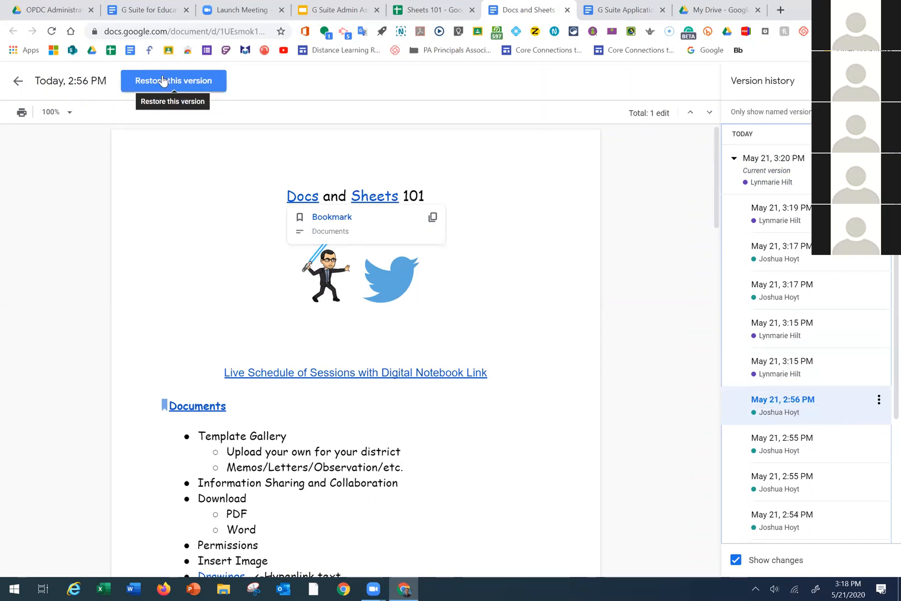
pyautogui.click(17, 82)
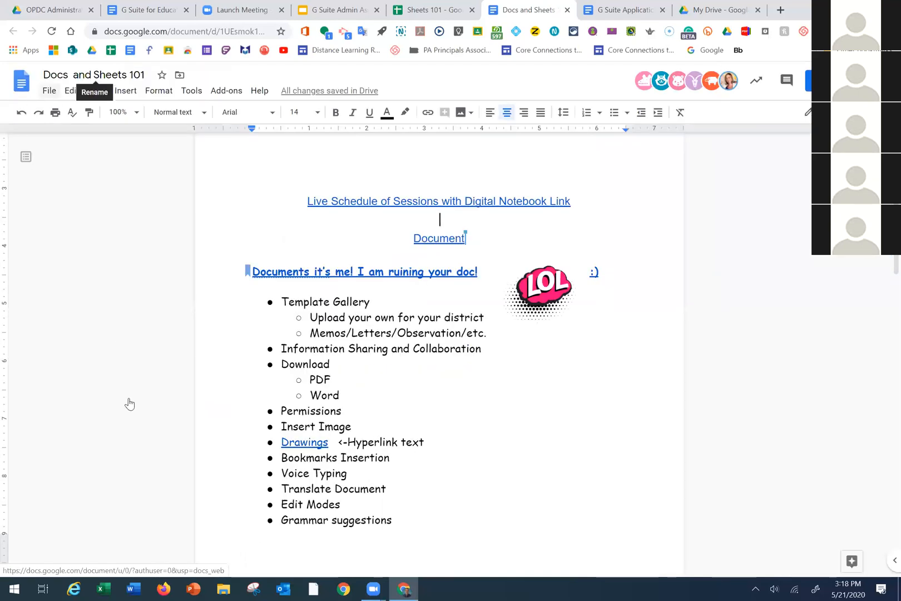
pyautogui.hotkey('alt', 'f')
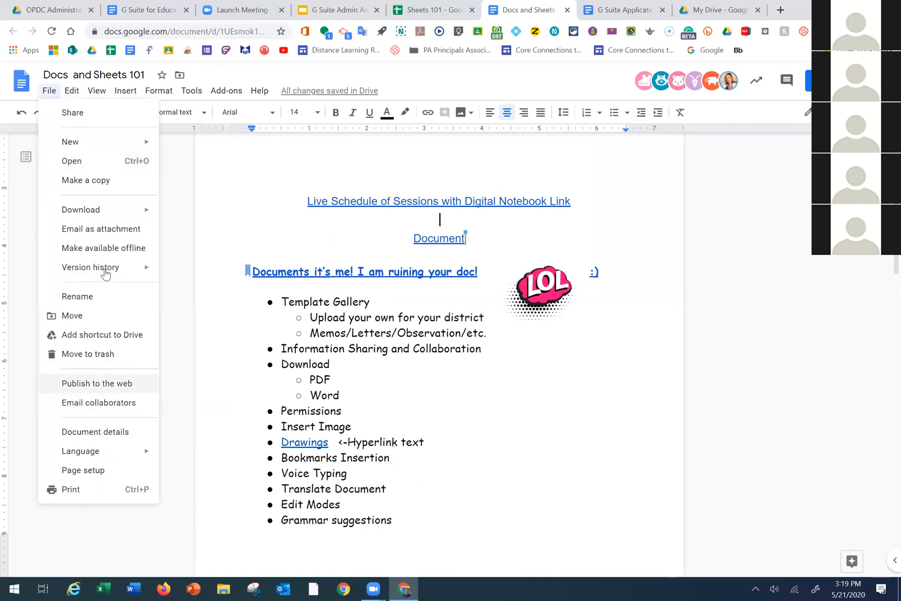
pyautogui.moveTo(106, 274)
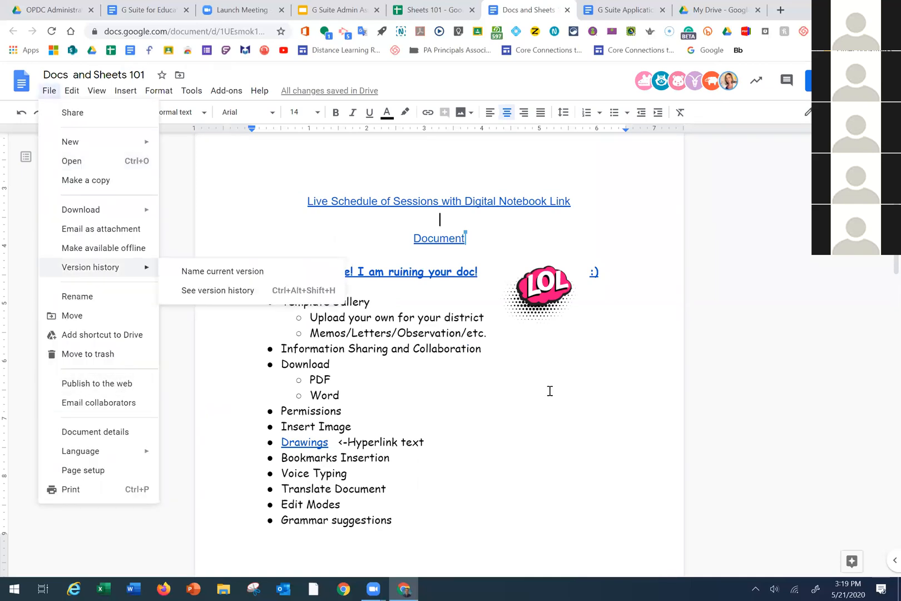
pyautogui.click(494, 340)
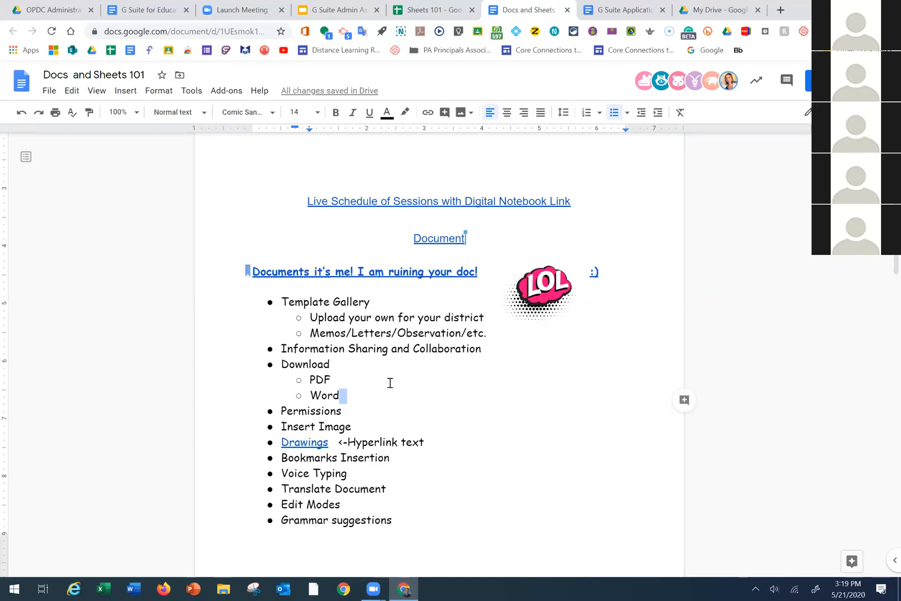
# Delete the LOL image, the joke text after 'Documents', and the Document link line above it
pyautogui.click(548, 292)
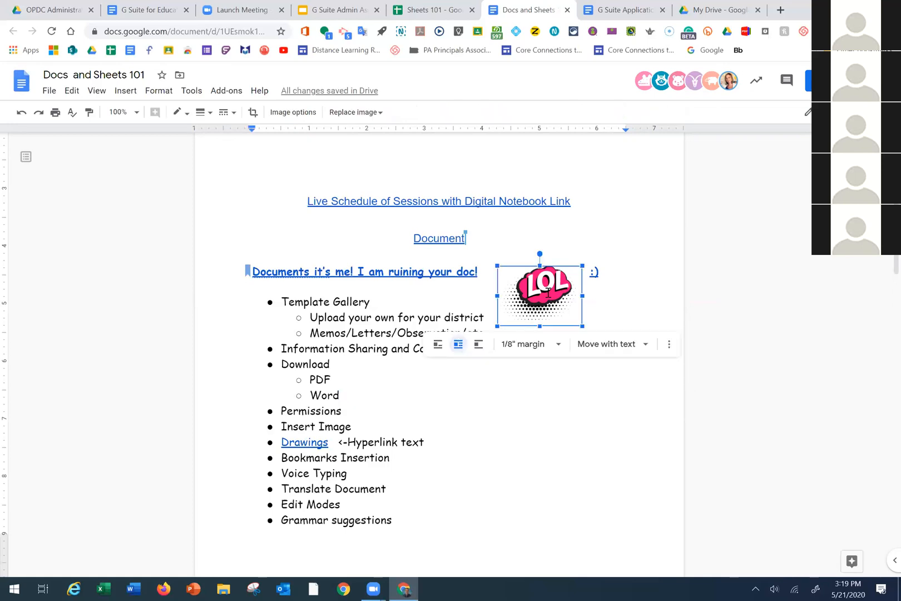
pyautogui.press('Delete')
pyautogui.click(241, 257)
pyautogui.hotkey('shift', 'Down')
pyautogui.hotkey('shift', 'Down')
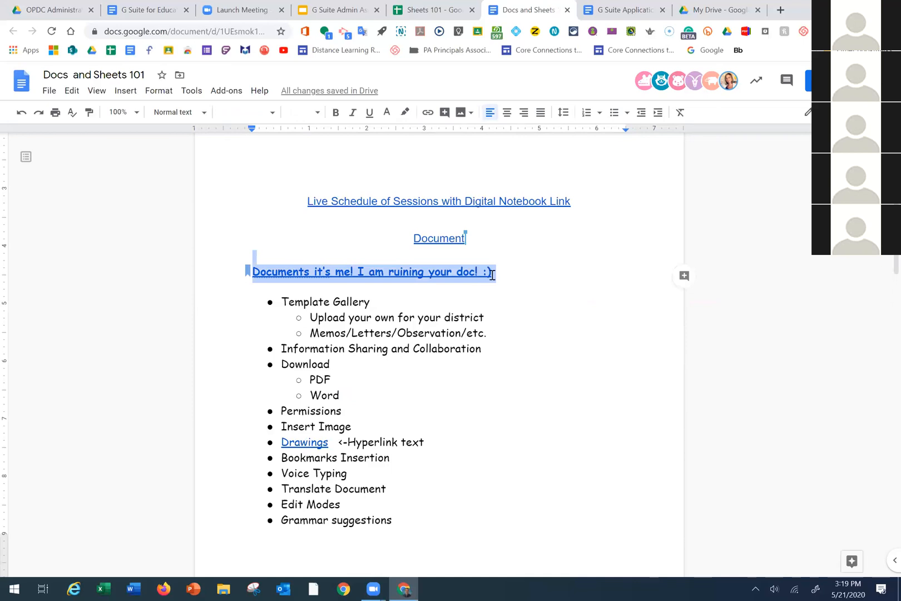
pyautogui.click(344, 264)
pyautogui.hotkey('shift', 'End')
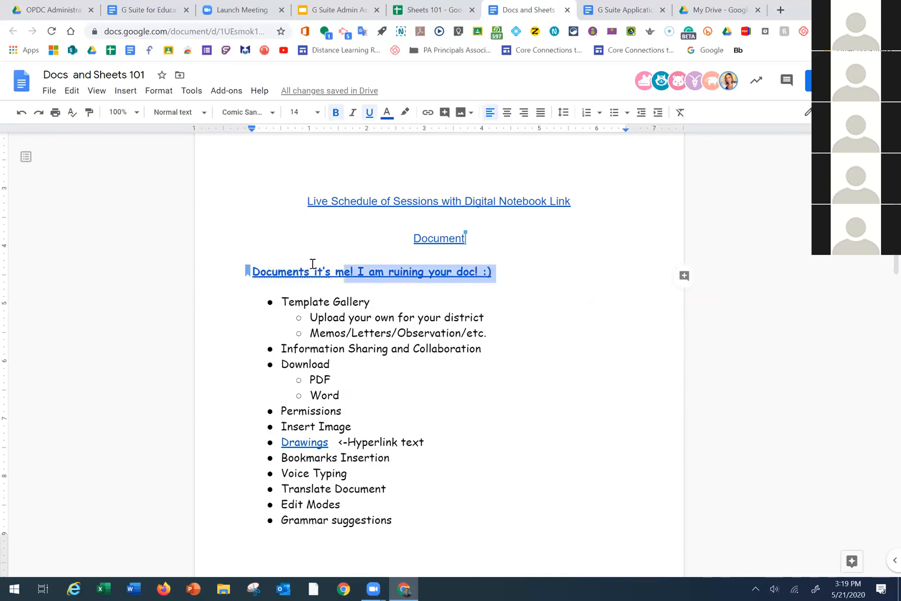
pyautogui.hotkey('shift', 'Left')
pyautogui.hotkey('shift', 'Left')
pyautogui.hotkey('shift', 'Left')
pyautogui.hotkey('shift', 'Left')
pyautogui.hotkey('shift', 'Left')
pyautogui.hotkey('shift', 'Left')
pyautogui.press('BackSpace')
pyautogui.press('Up')
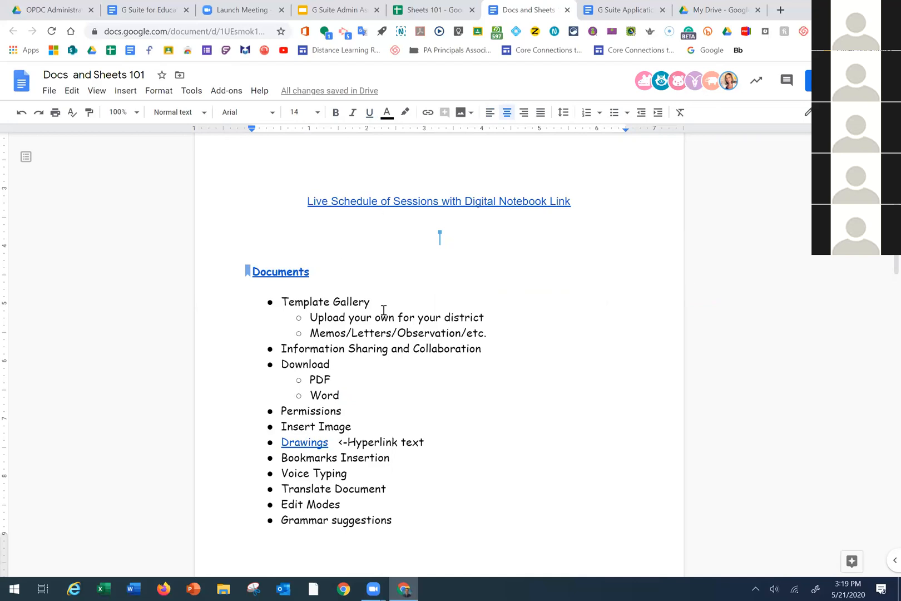
pyautogui.scroll(3, 415, 382)
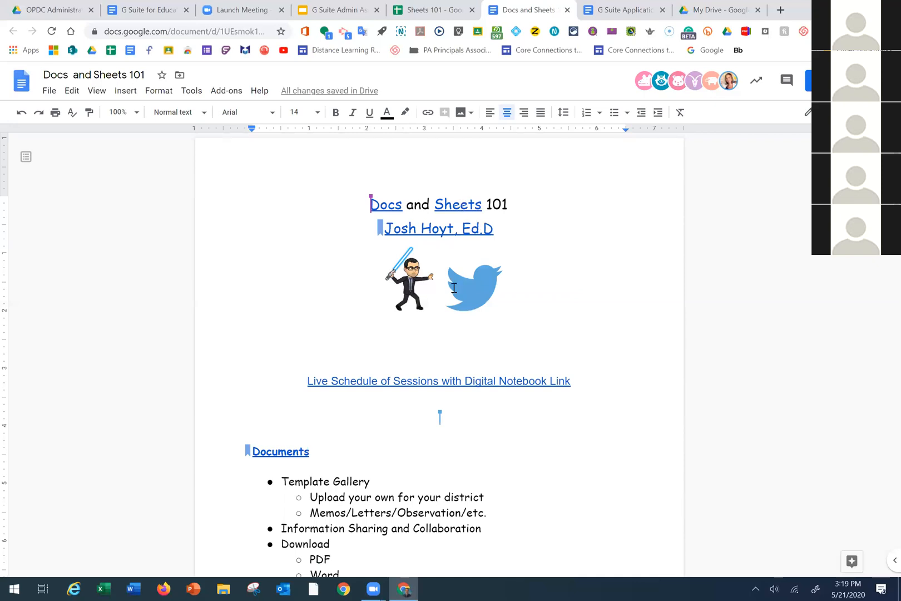
pyautogui.click(461, 200)
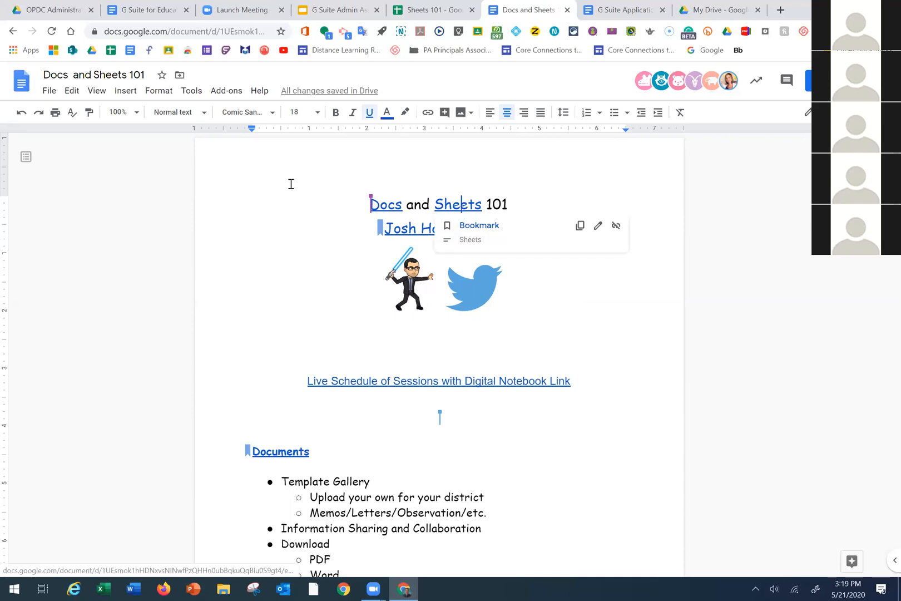
pyautogui.scroll(-1, 308, 371)
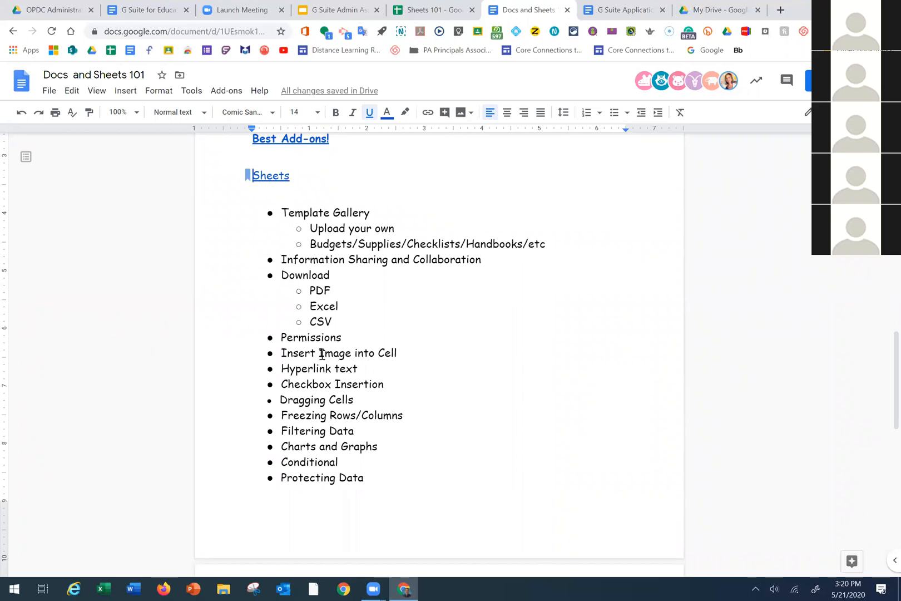
pyautogui.scroll(-10, 321, 354)
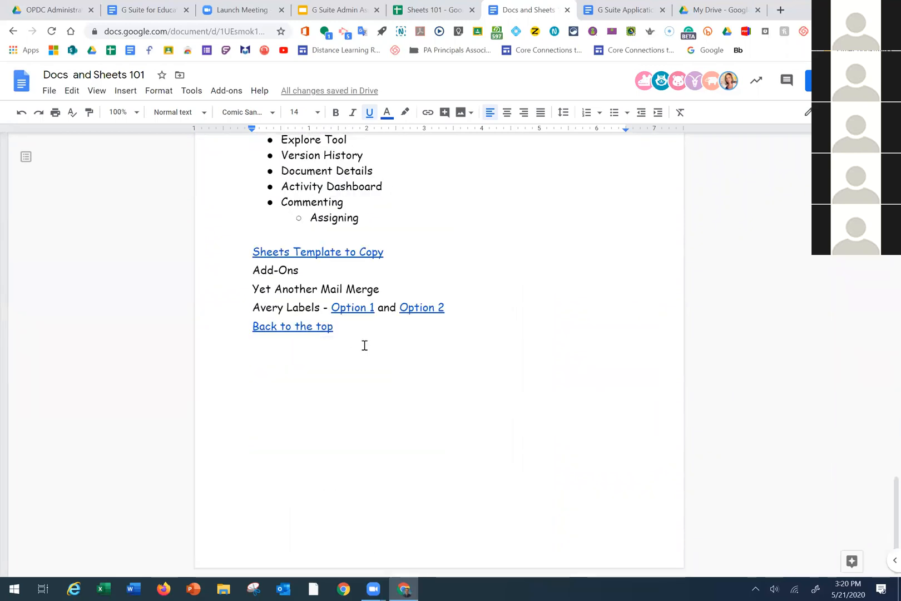
pyautogui.click(308, 327)
pyautogui.click(297, 345)
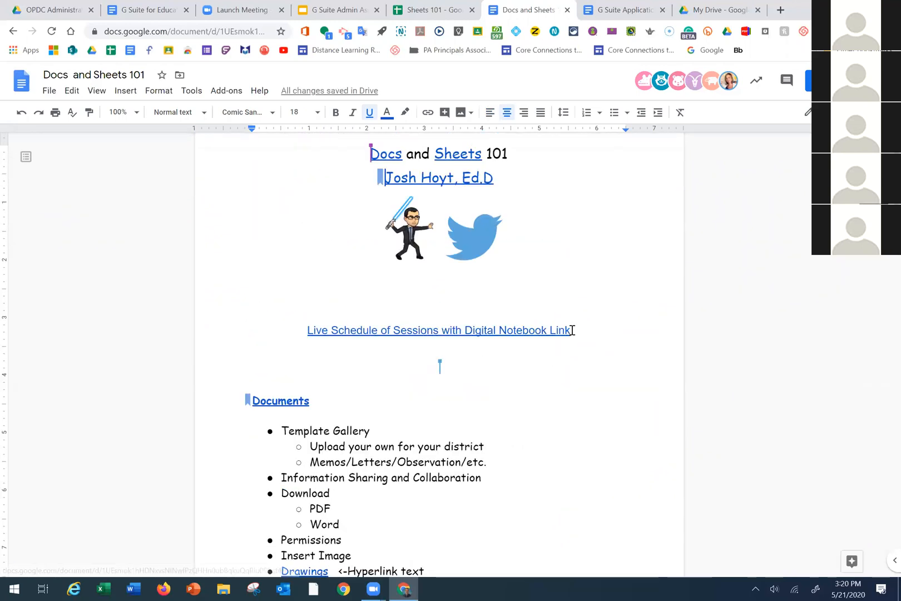
pyautogui.scroll(1, 572, 330)
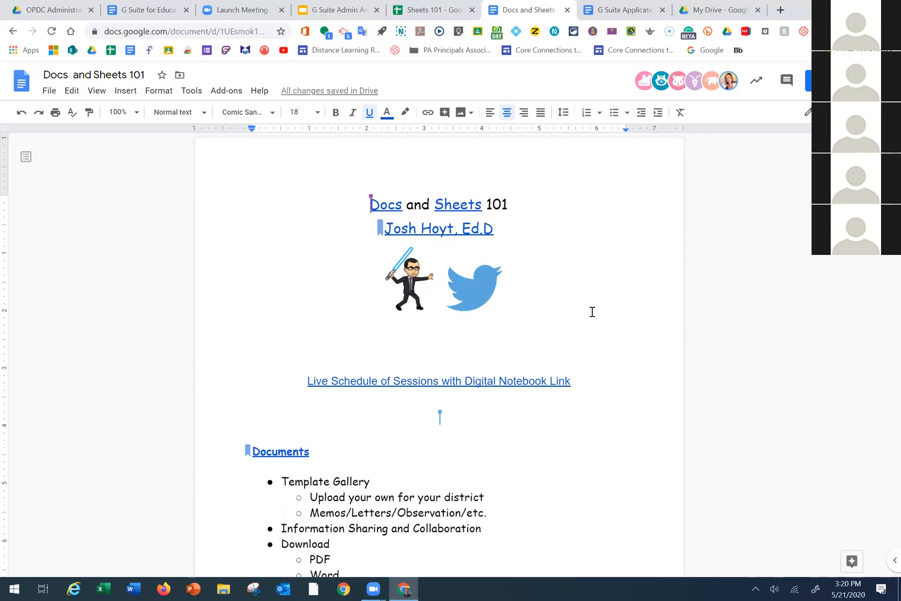
pyautogui.scroll(-1, 554, 328)
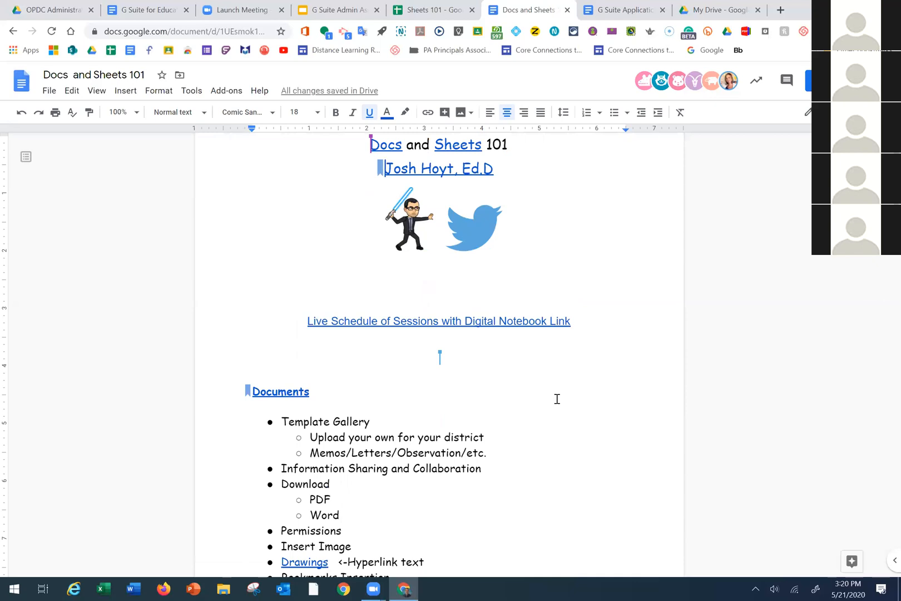
pyautogui.click(463, 432)
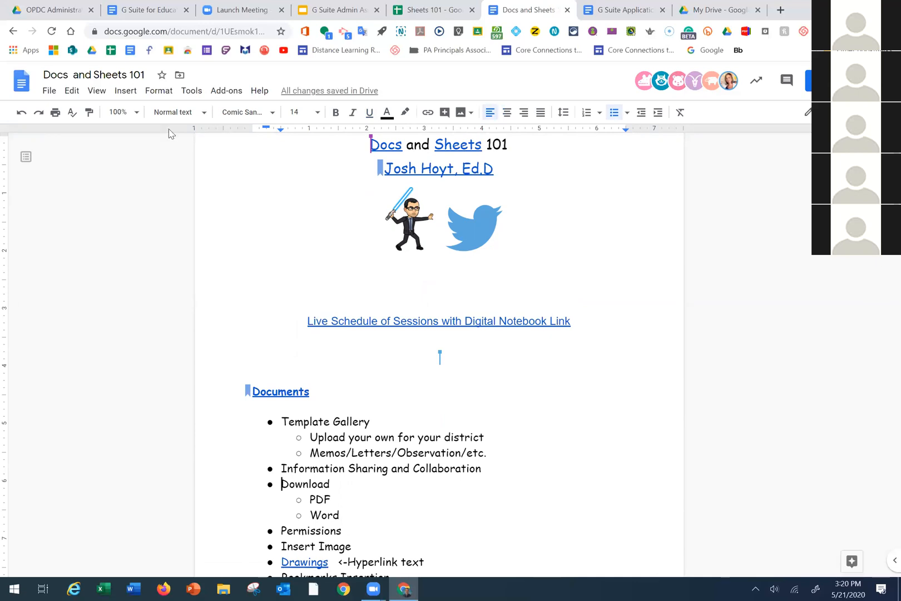
pyautogui.click(125, 91)
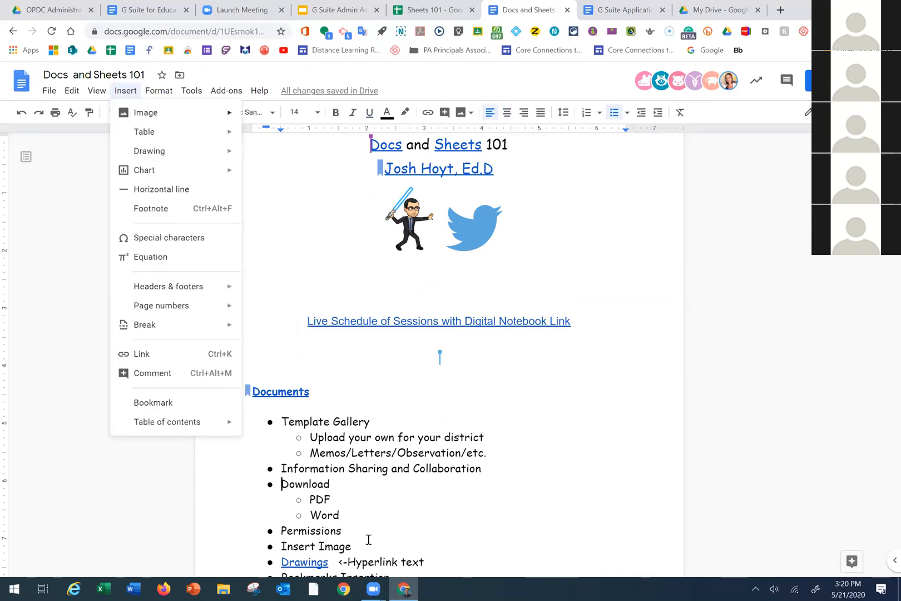
# Add a bookmark at the Download item and start a link on the title's word 'and'
pyautogui.click(153, 403)
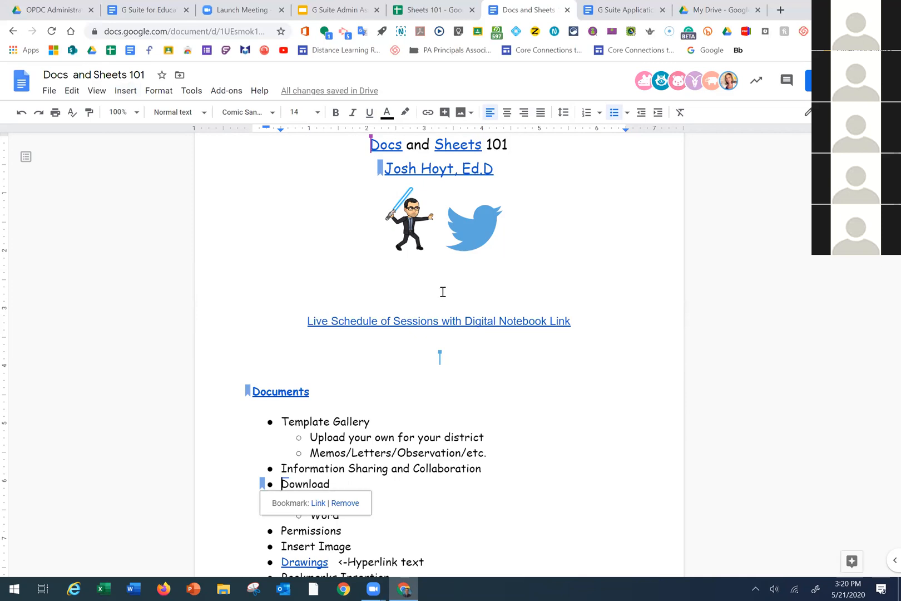
pyautogui.scroll(1, 431, 207)
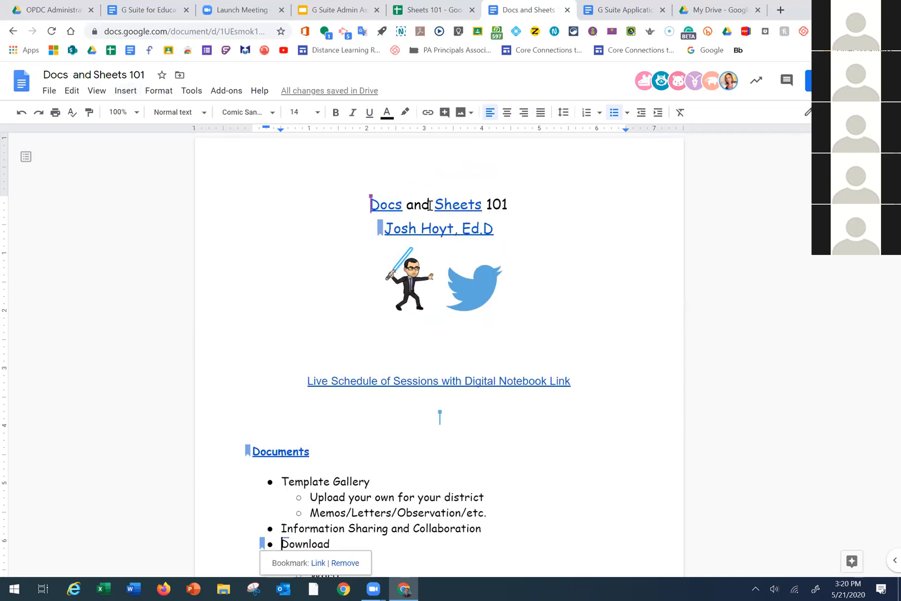
pyautogui.doubleClick(415, 205)
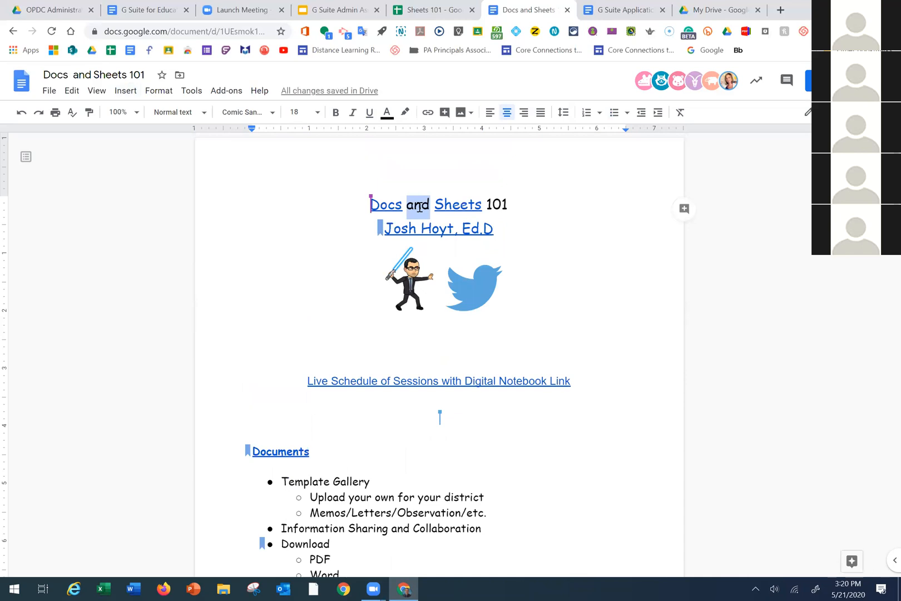
pyautogui.click(427, 113)
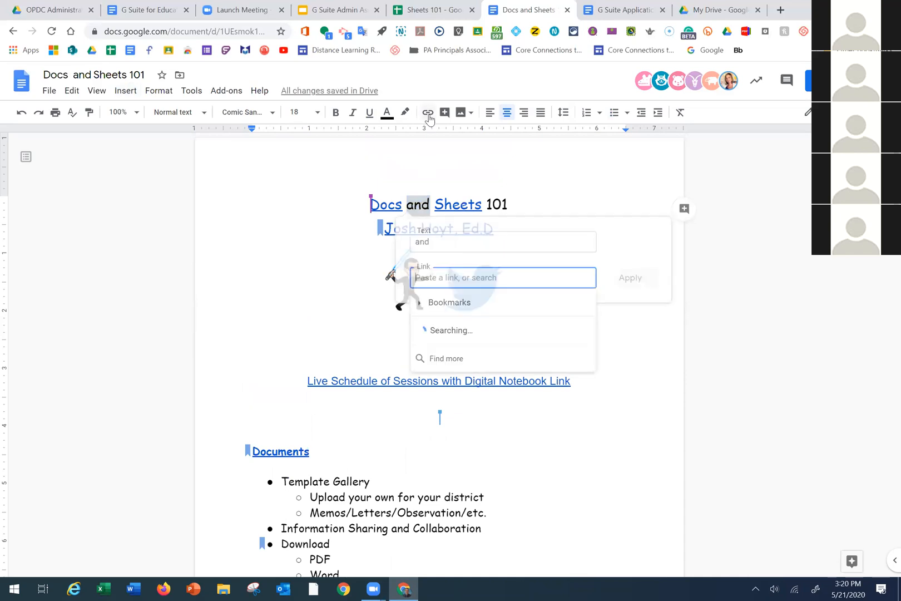
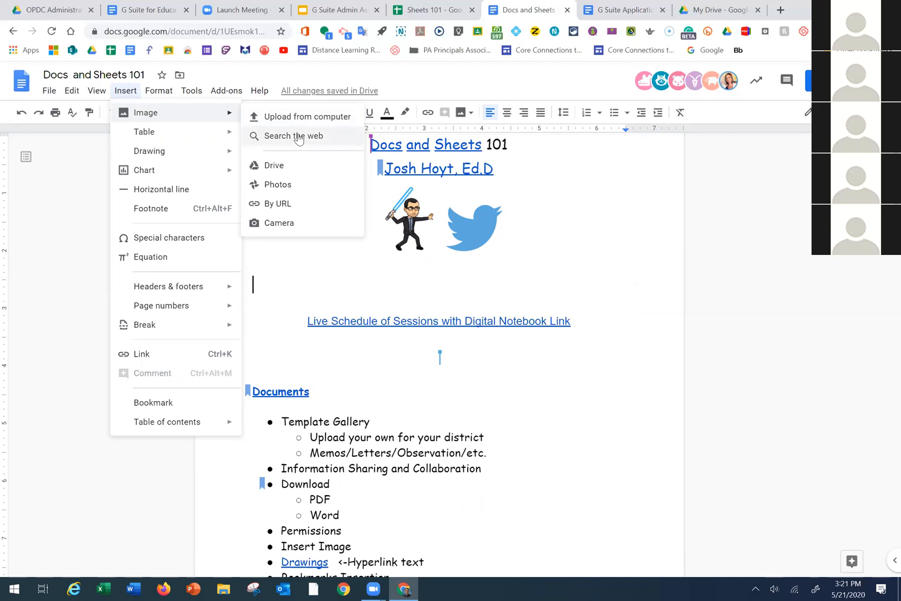
# Cancel the webcam photo capture without inserting anything, and open the Explore panel
pyautogui.click(278, 223)
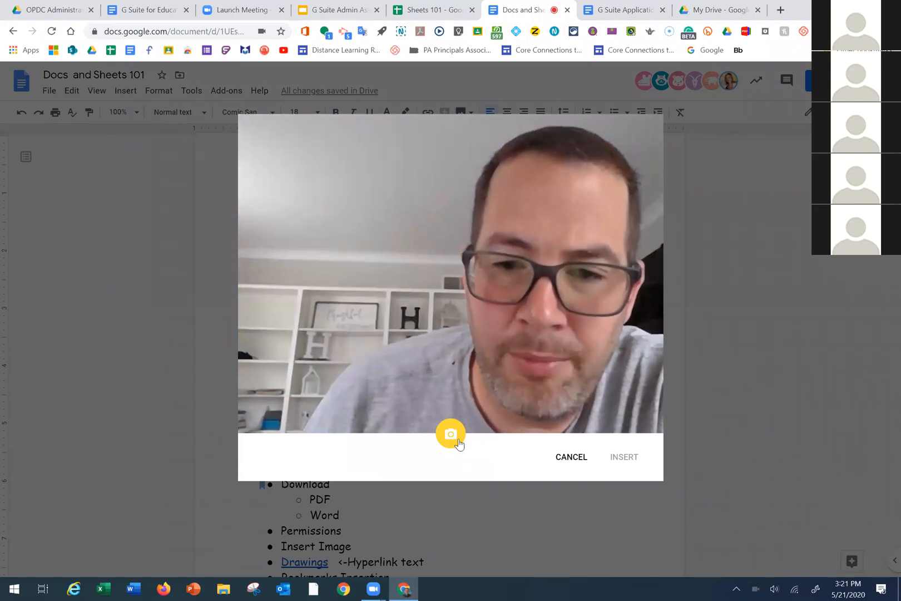
pyautogui.click(568, 455)
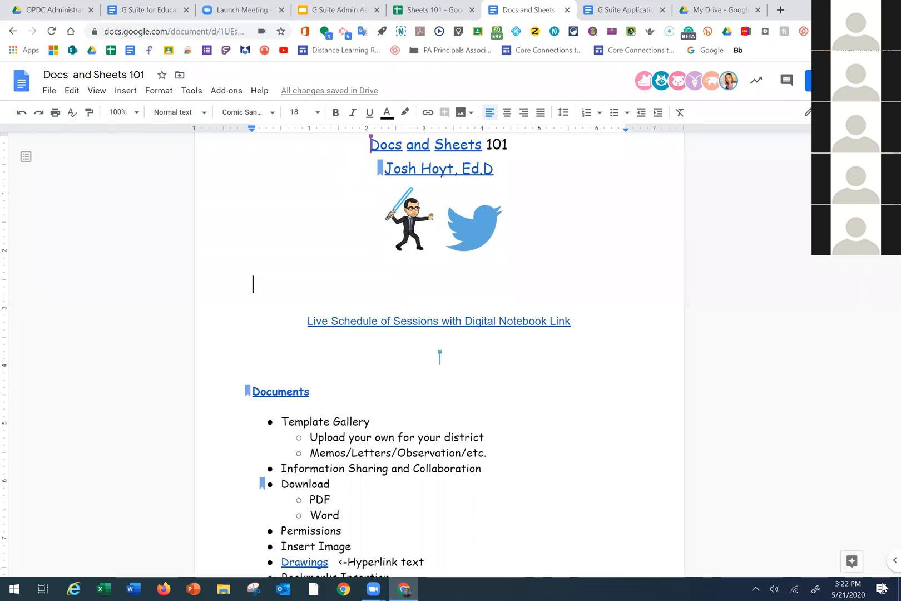
pyautogui.click(850, 563)
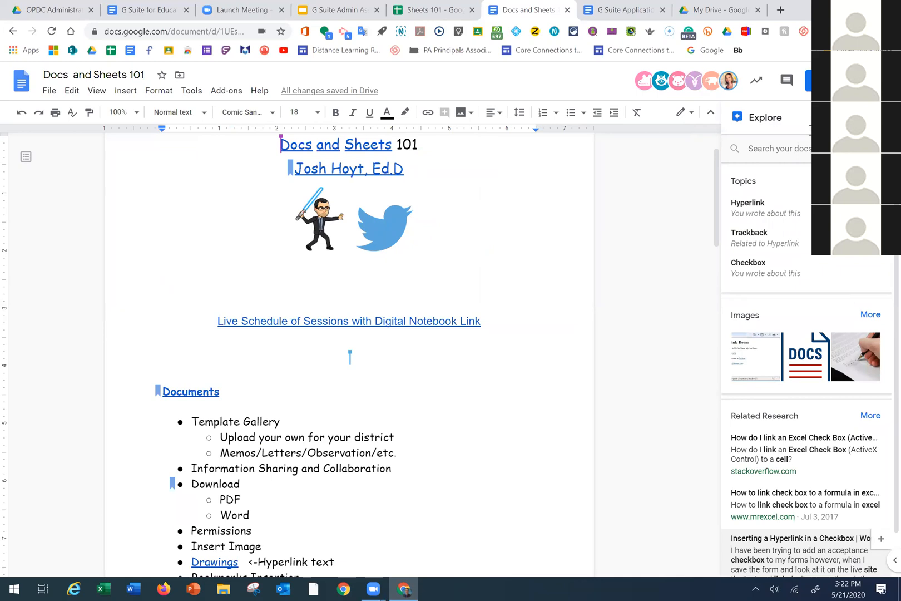
# Search Explore for 'wildcat' and drag the first image result beside the Twitter logo
pyautogui.click(790, 155)
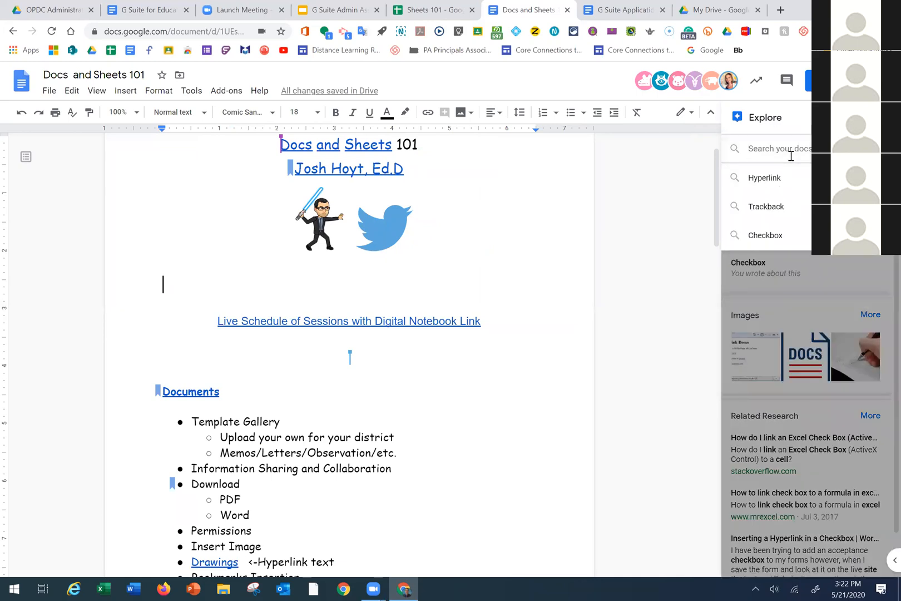
pyautogui.write('wildcat')
pyautogui.press('Return')
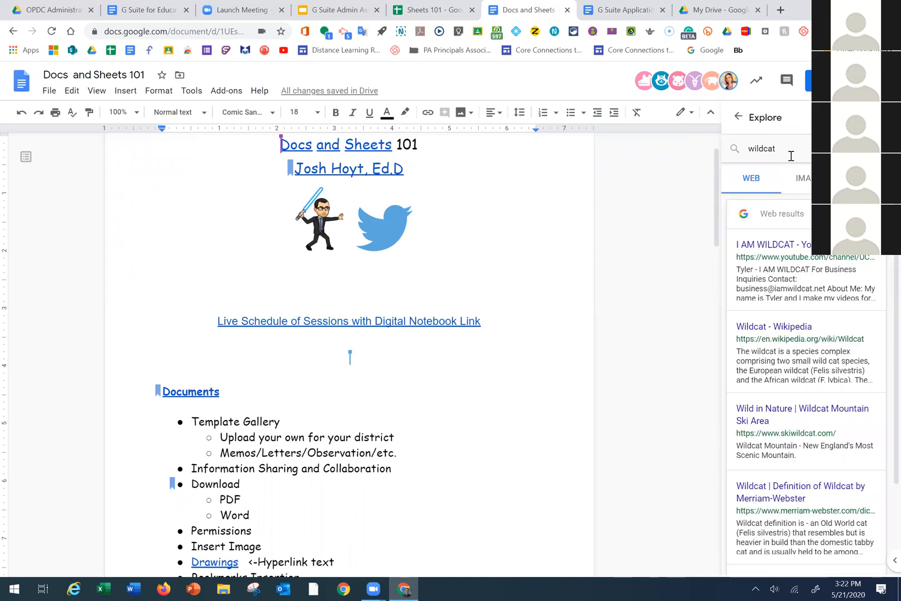
pyautogui.click(809, 186)
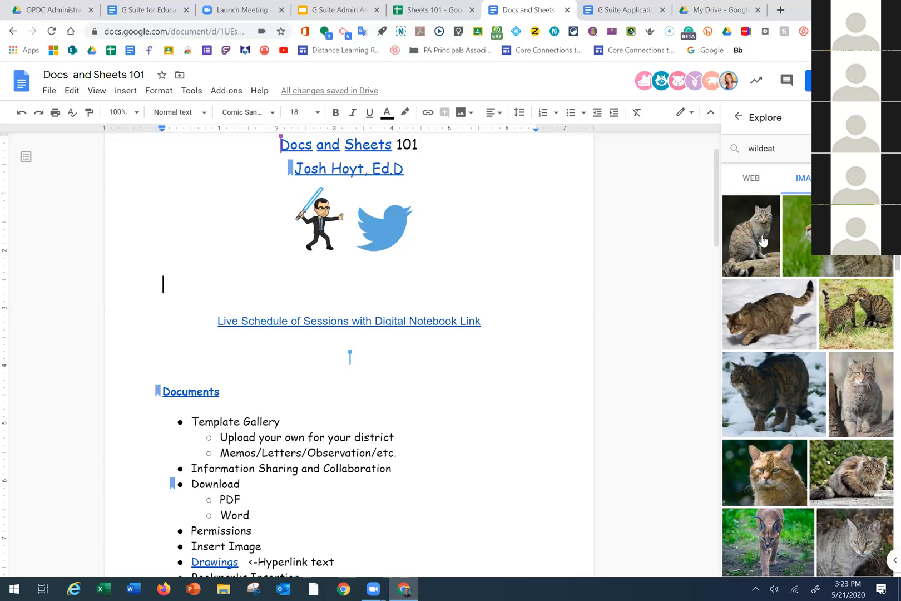
pyautogui.moveTo(762, 240); pyautogui.dragTo(772, 207)
# Drop the wildcat photo into the doc, undo the insertion, and close Explore
pyautogui.click(770, 206)
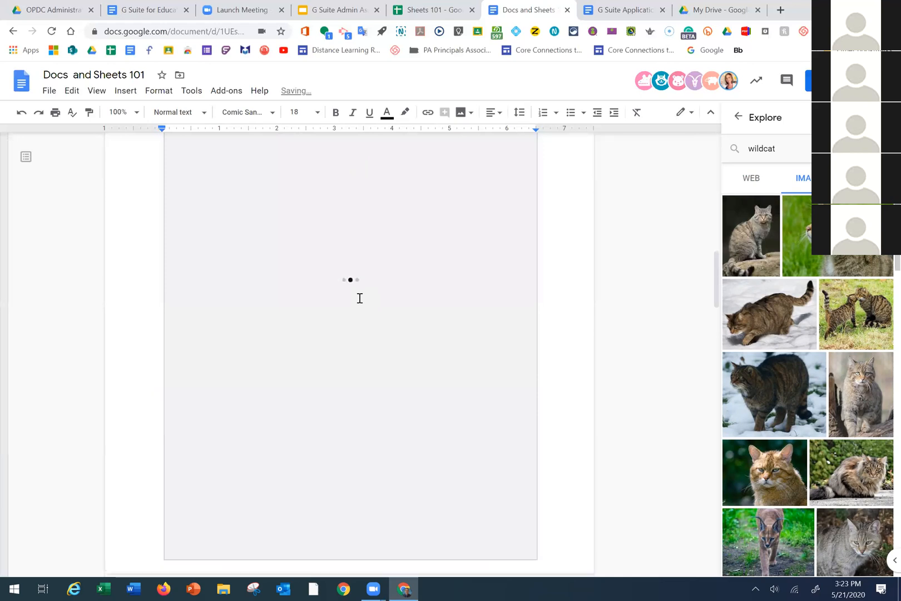
pyautogui.scroll(-1, 386, 323)
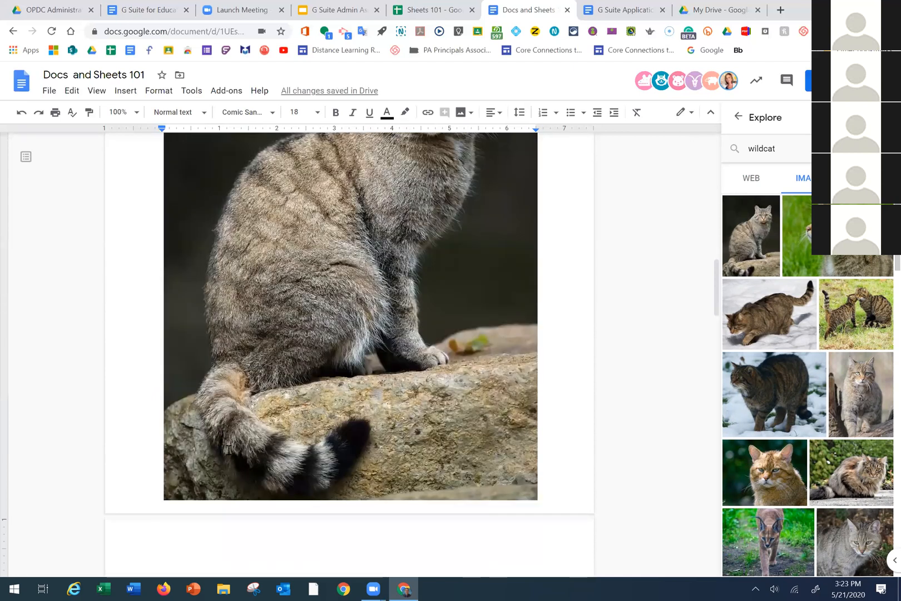
pyautogui.click(309, 401)
pyautogui.scroll(-2, 308, 396)
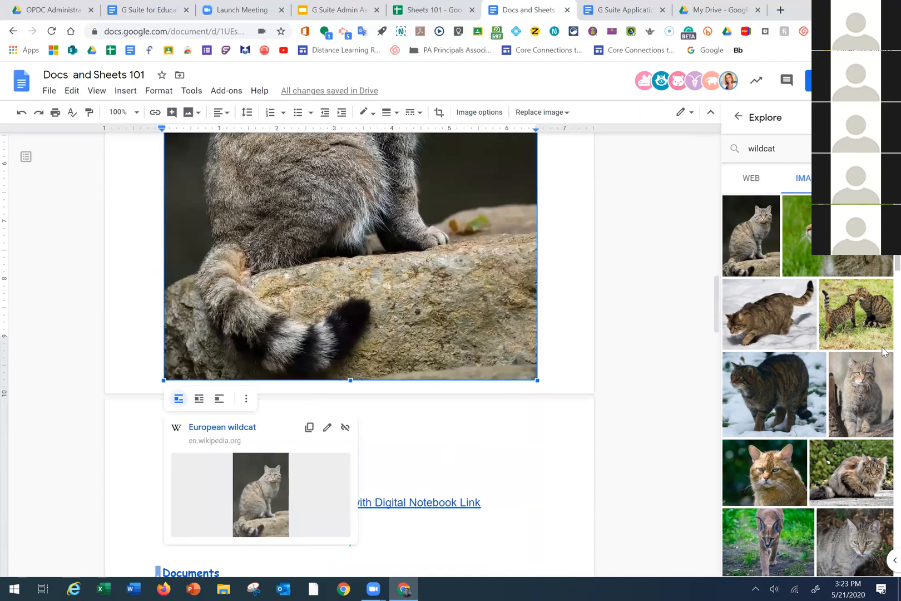
pyautogui.scroll(3, 390, 345)
pyautogui.scroll(2, 351, 356)
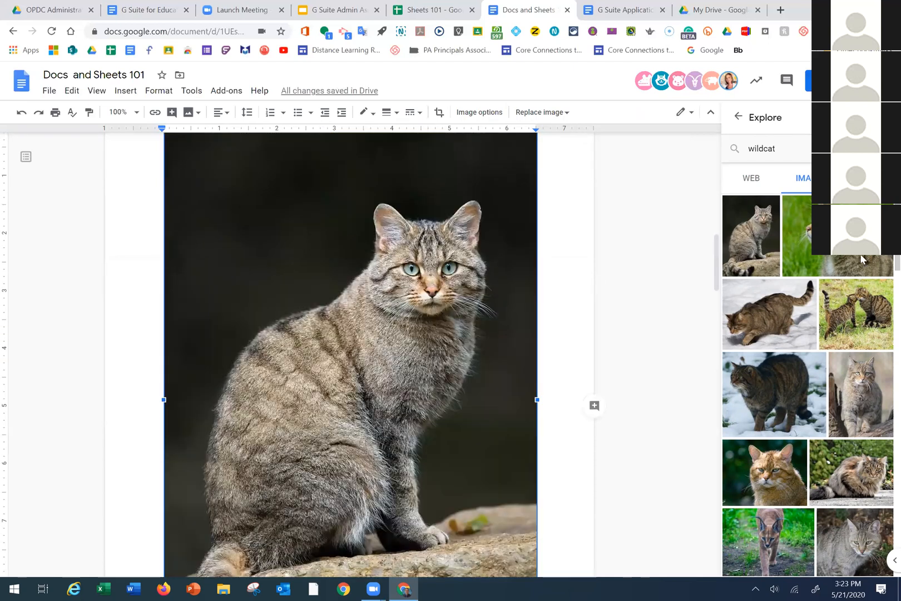
pyautogui.hotkey('ctrl', 'z')
pyautogui.hotkey('ctrl', 'z')
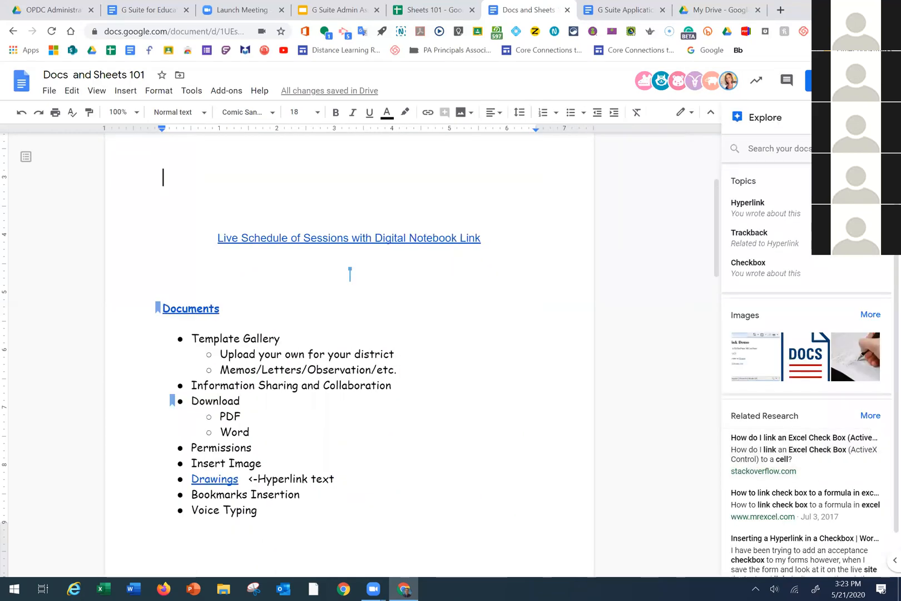
pyautogui.hotkey('ctrl', 'alt', 'shift', 'i')
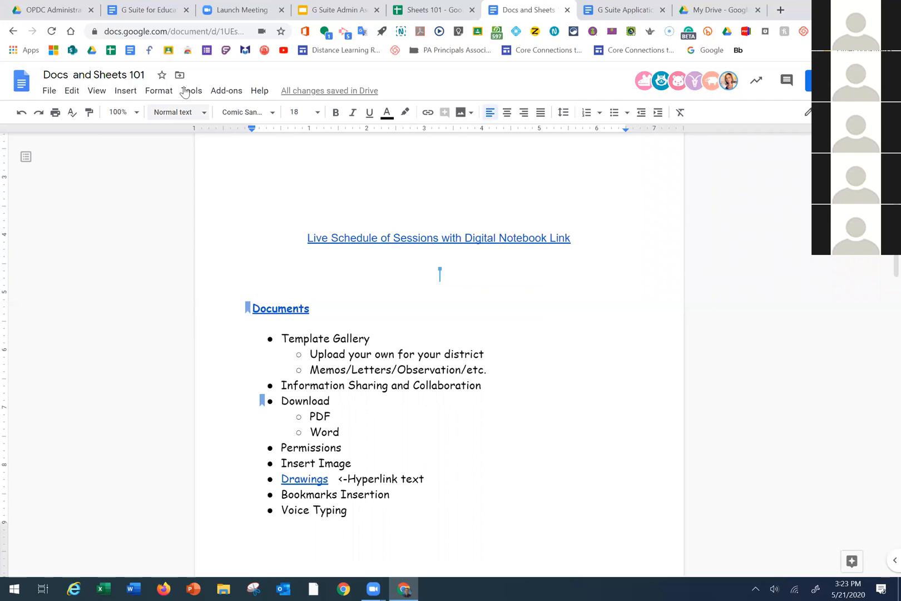
# Browse the Tools and Add-ons menus, then choose Tools > Translate document
pyautogui.hotkey('alt', 't')
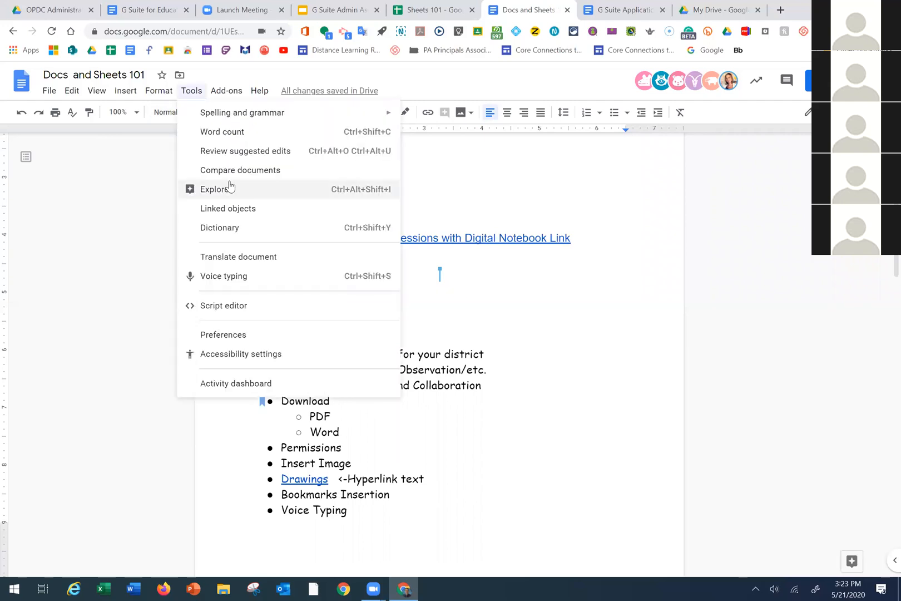
pyautogui.press('Escape')
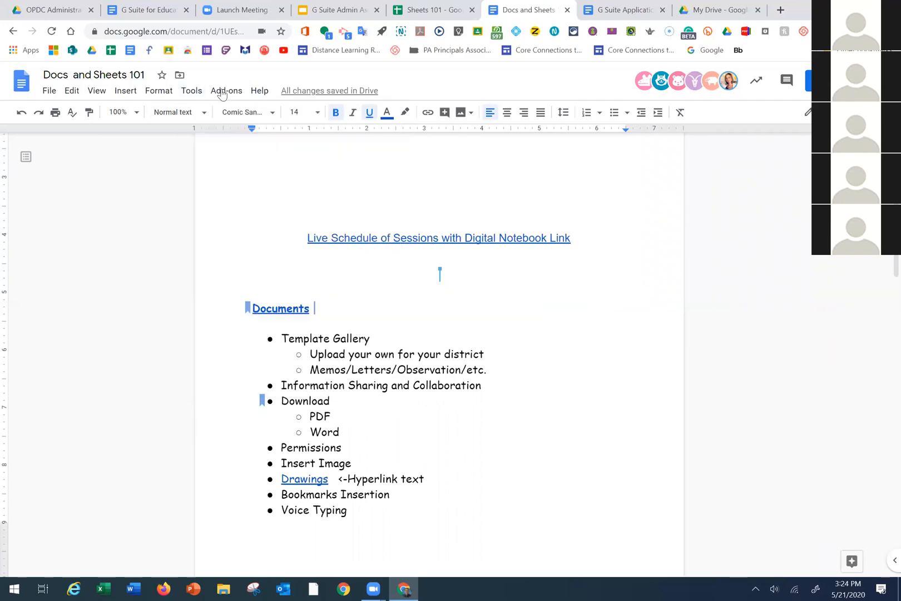
pyautogui.click(193, 91)
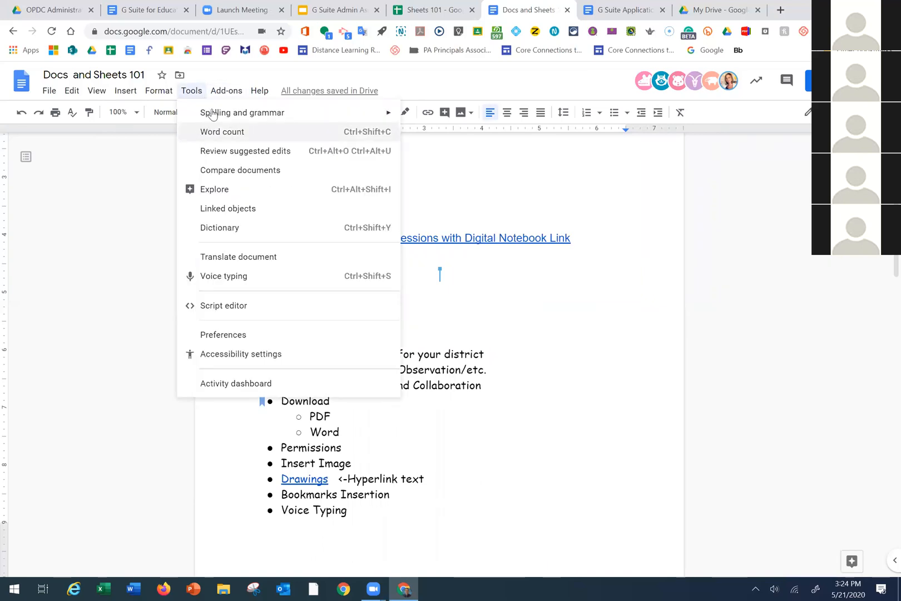
pyautogui.moveTo(212, 115)
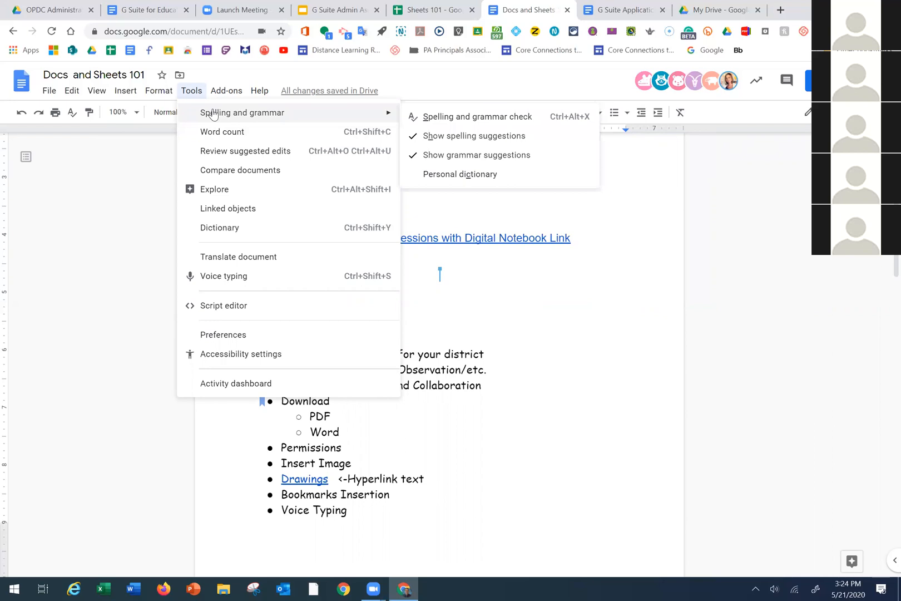
pyautogui.click(514, 282)
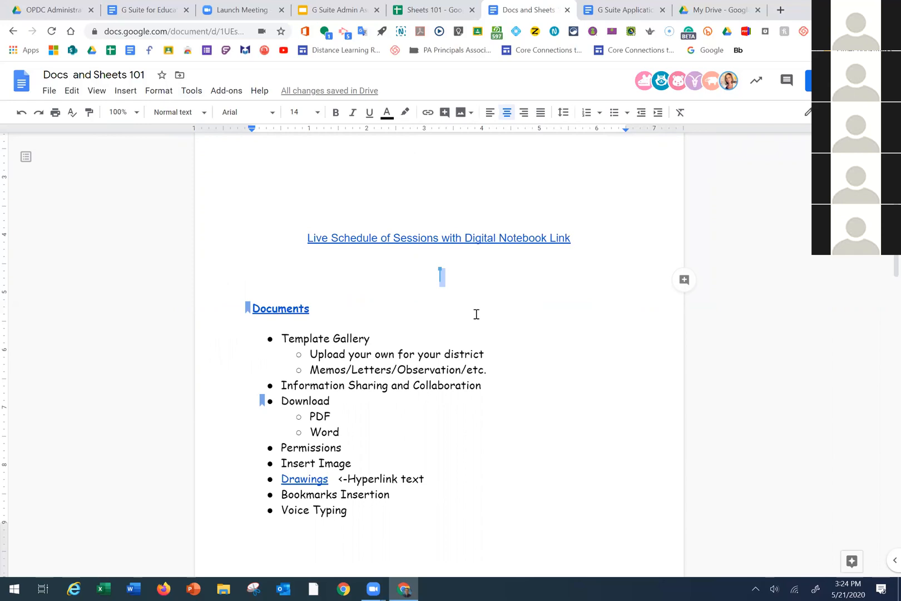
pyautogui.click(228, 90)
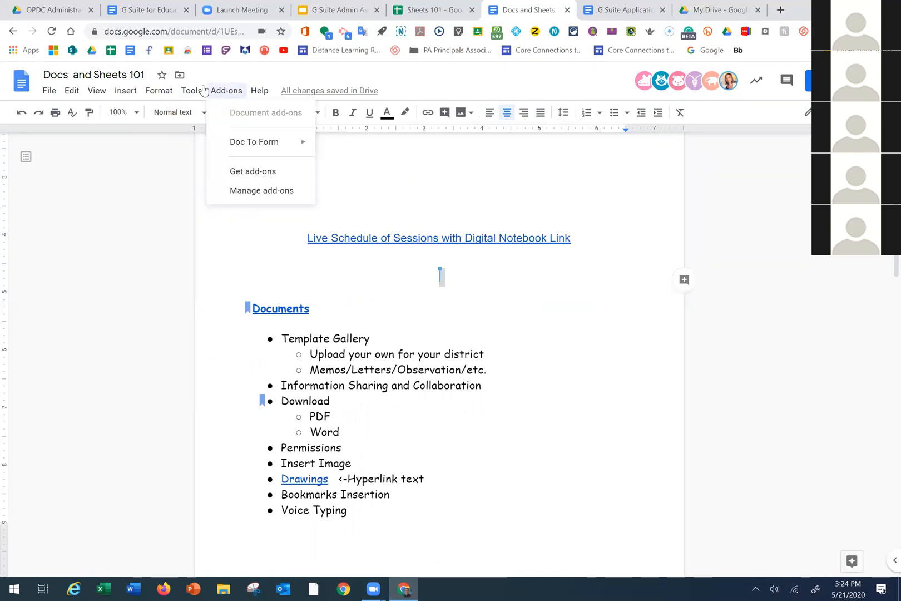
pyautogui.click(190, 90)
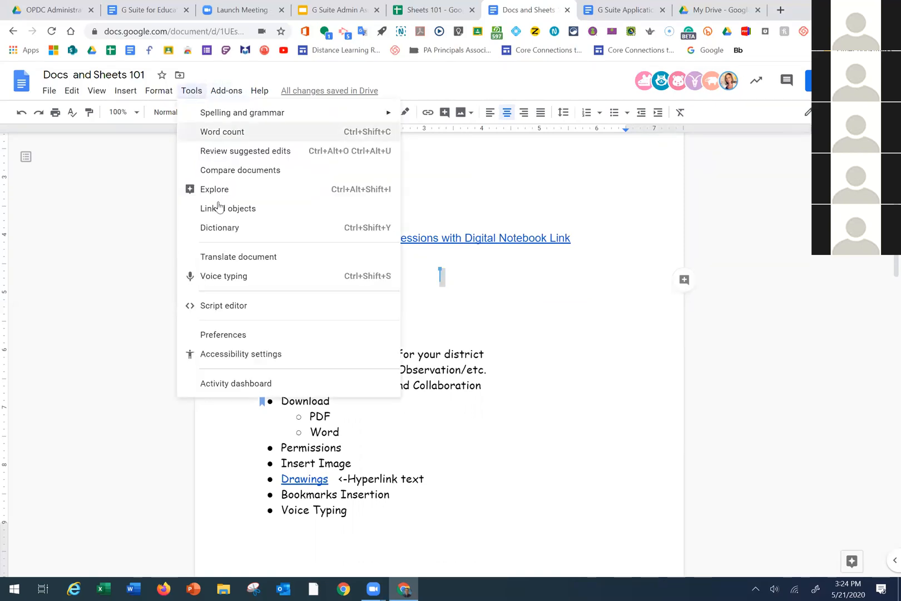
pyautogui.click(227, 262)
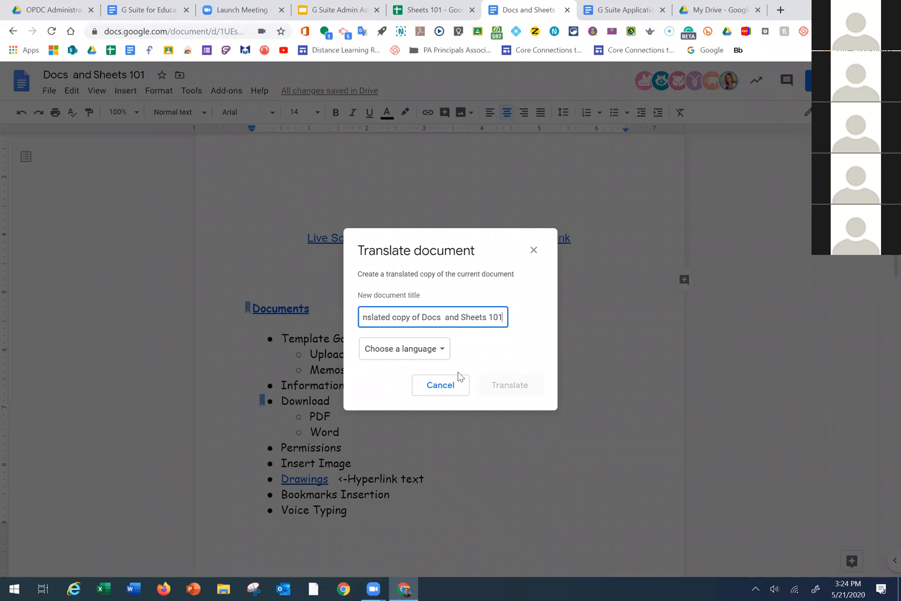
# Pick Spanish as the target language and create the translated copy
pyautogui.click(443, 358)
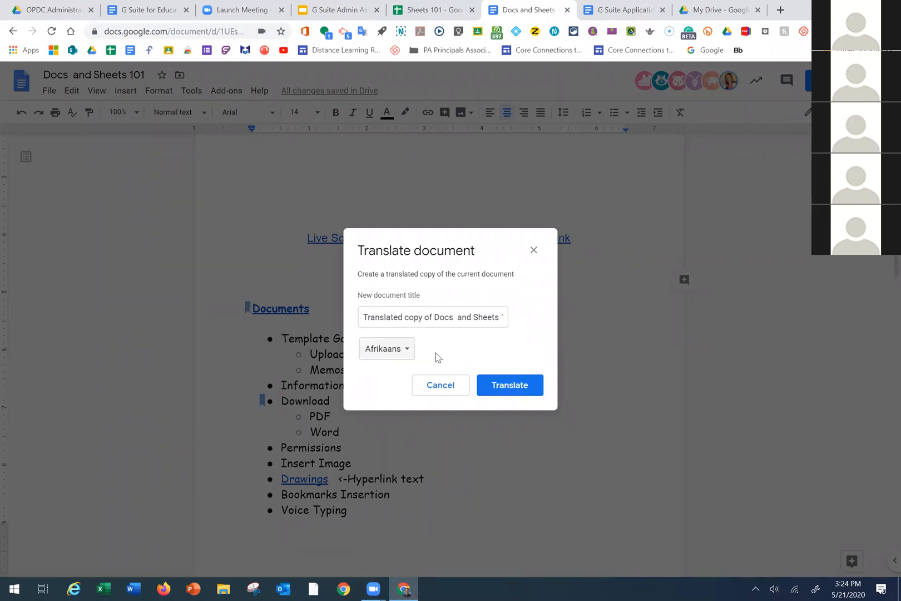
pyautogui.click(407, 357)
pyautogui.scroll(-9, 422, 431)
pyautogui.scroll(-20, 420, 434)
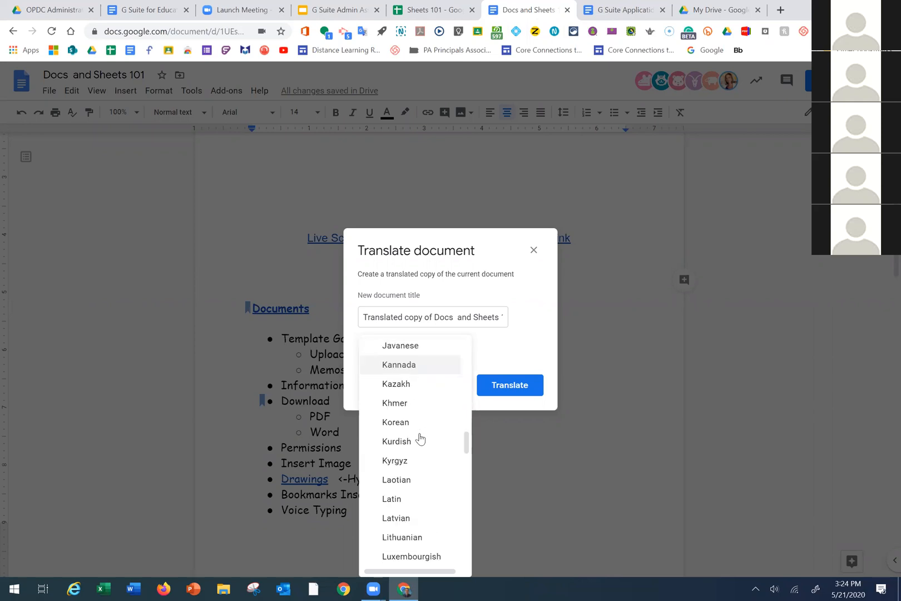
pyautogui.press('Down')
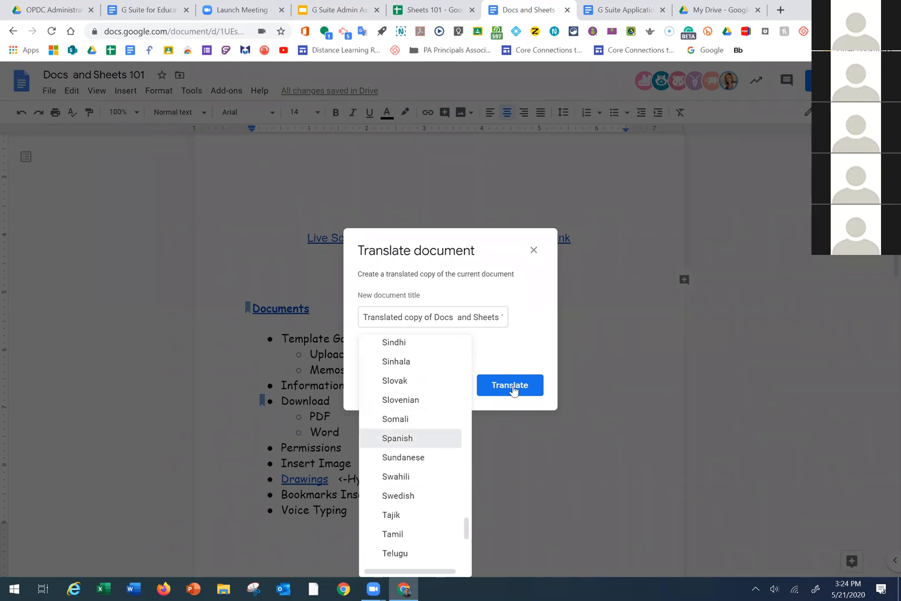
pyautogui.press('Return')
pyautogui.click(513, 391)
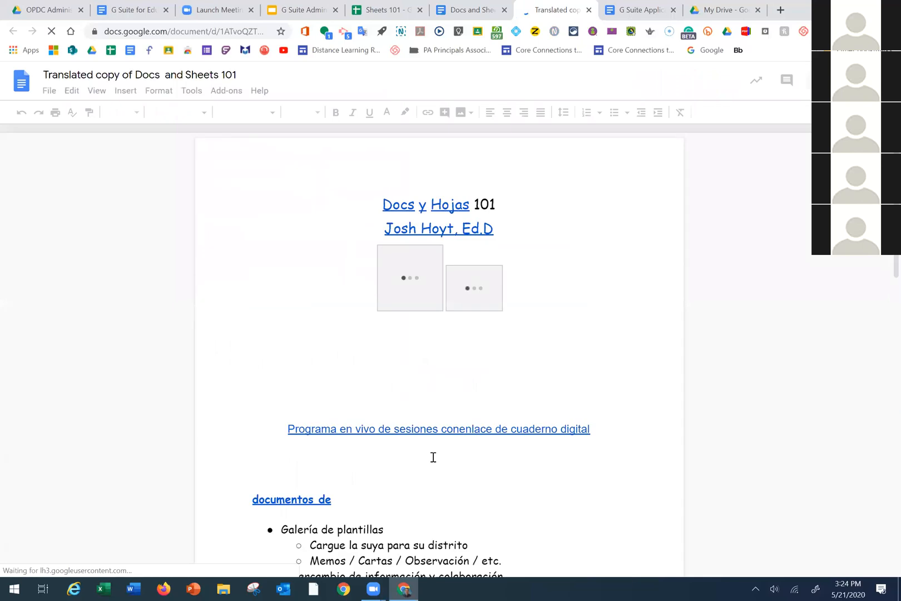
# Scroll through the Spanish copy, glance at the original tab, then close the translated copy
pyautogui.scroll(-10, 433, 458)
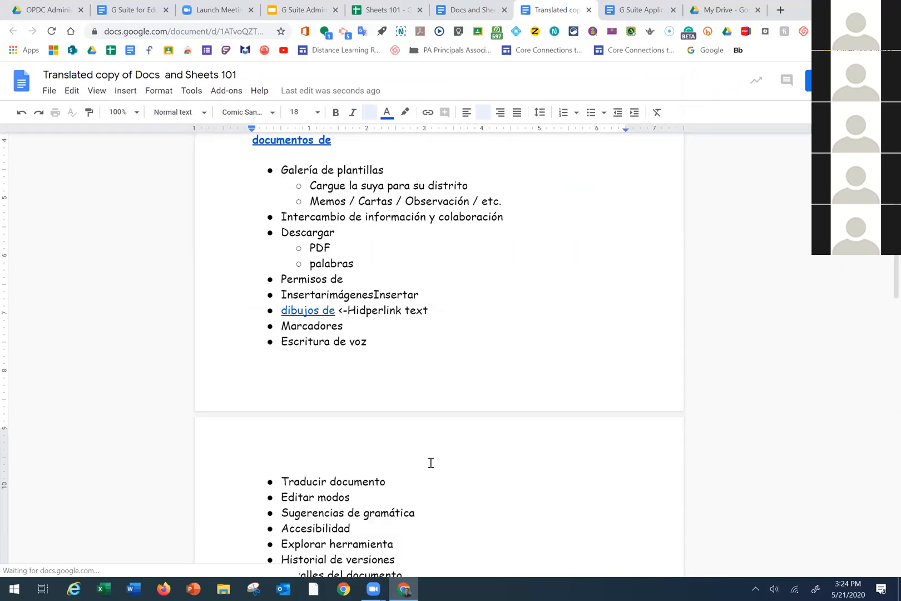
pyautogui.click(466, 18)
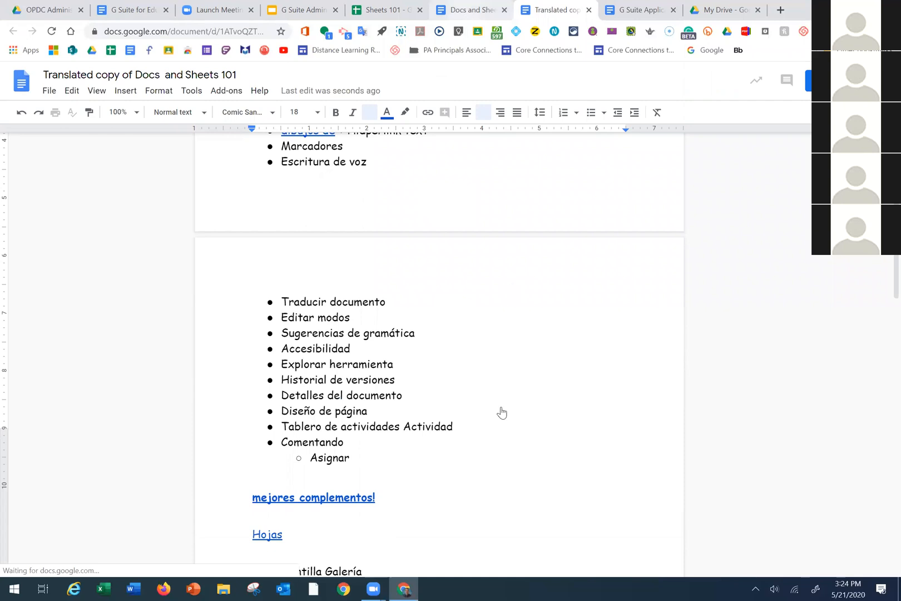
pyautogui.click(564, 15)
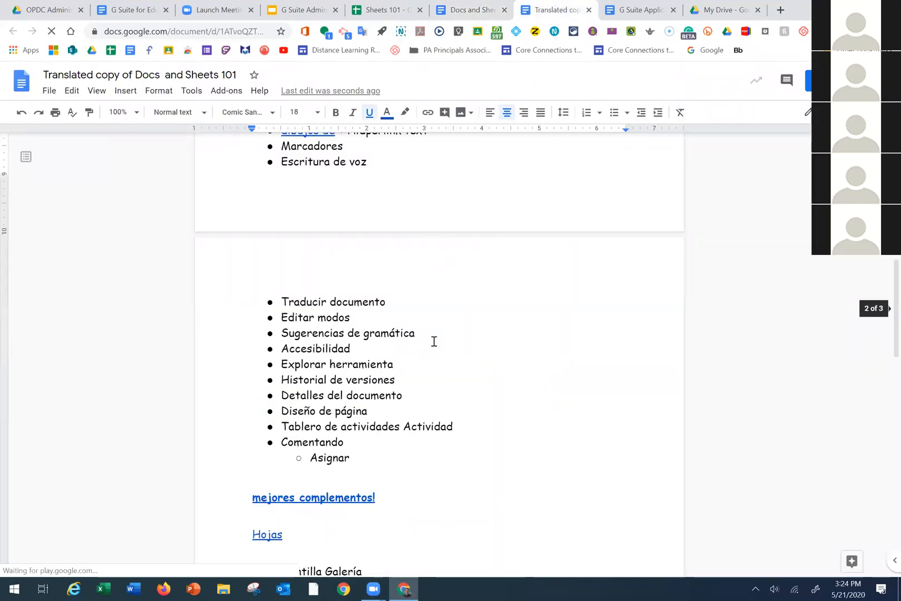
pyautogui.scroll(2, 432, 365)
pyautogui.scroll(-3, 432, 367)
pyautogui.scroll(8, 470, 228)
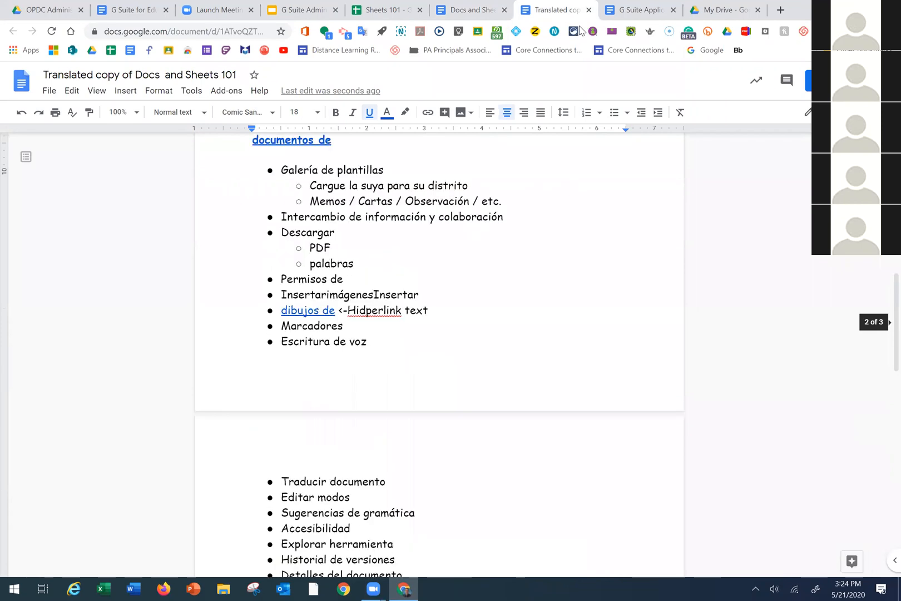
pyautogui.click(589, 10)
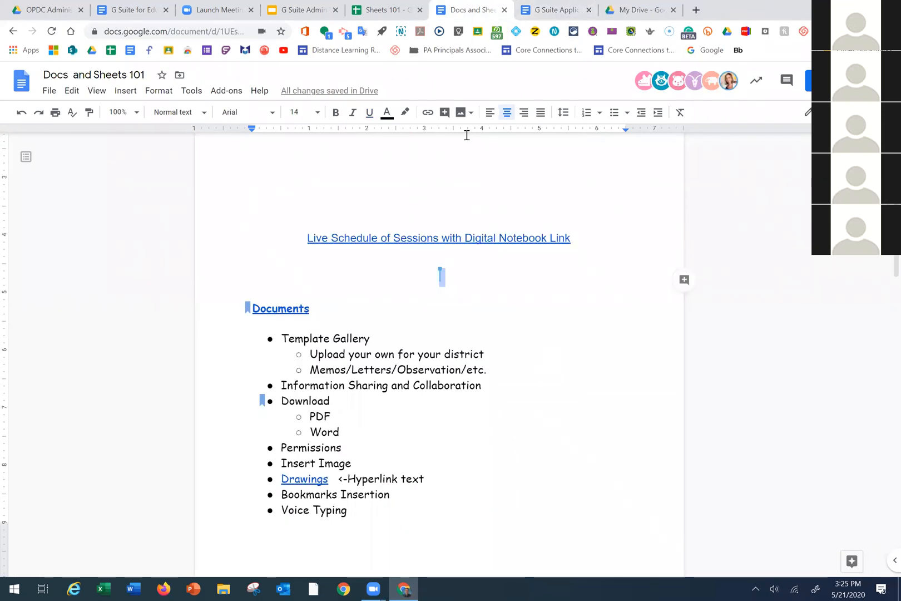
pyautogui.click(190, 91)
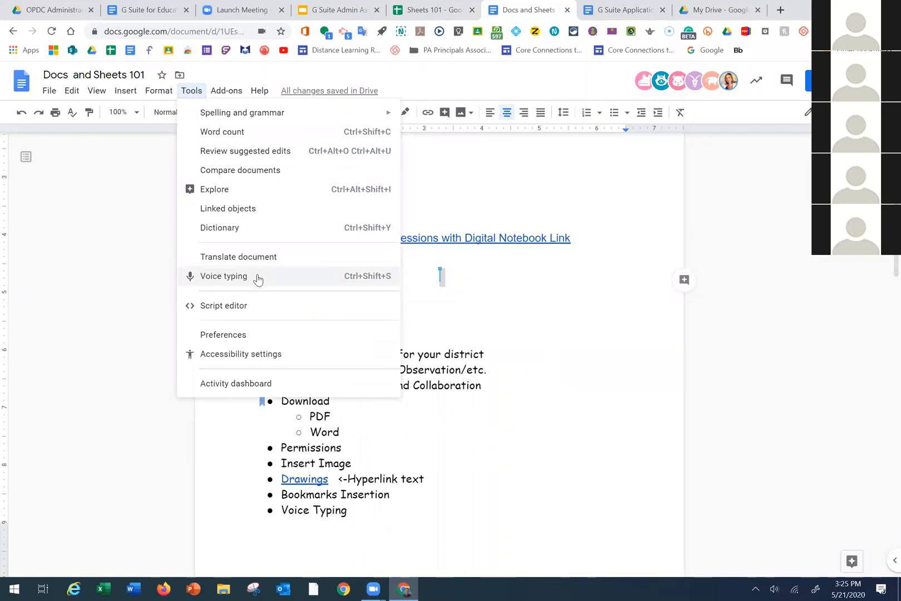
pyautogui.click(414, 317)
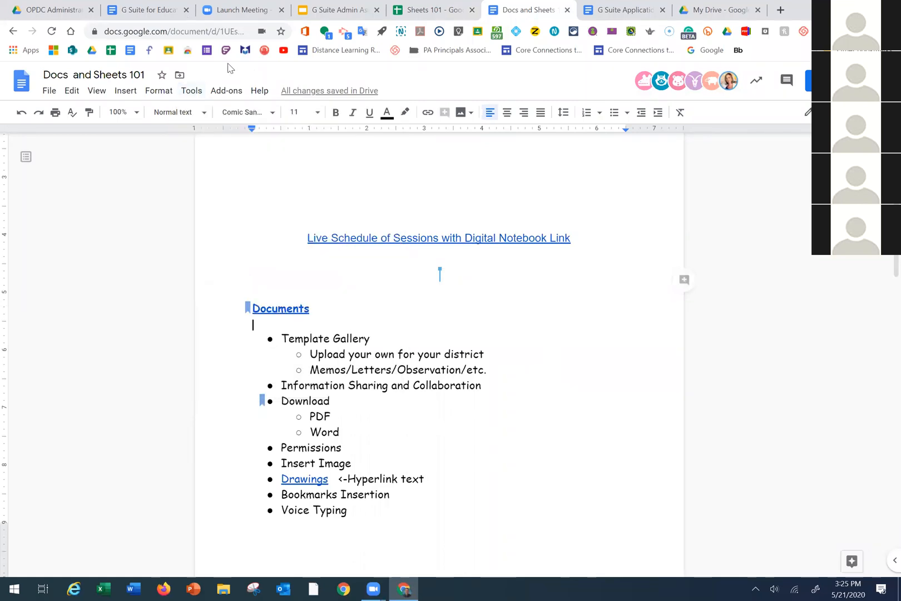
pyautogui.click(191, 92)
pyautogui.click(199, 276)
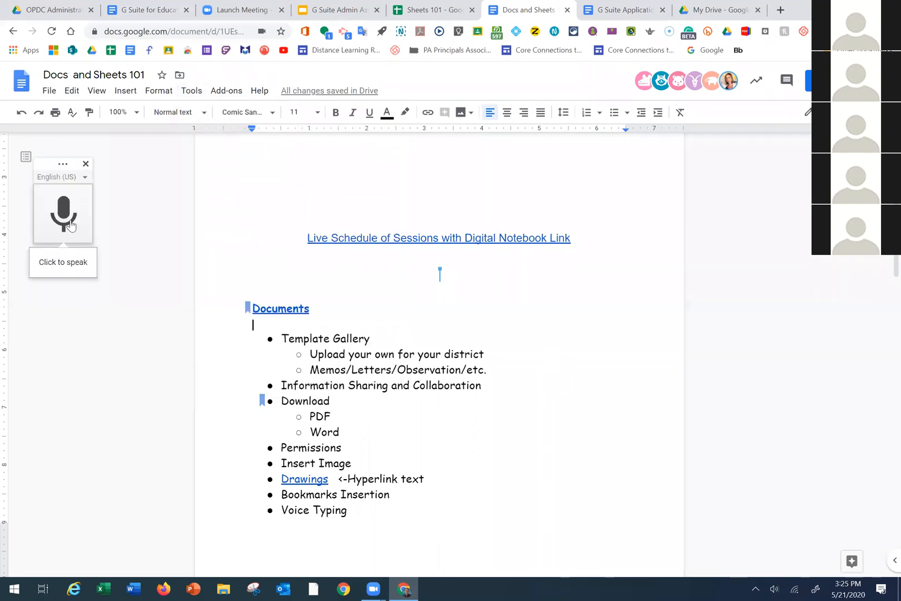
pyautogui.click(83, 234)
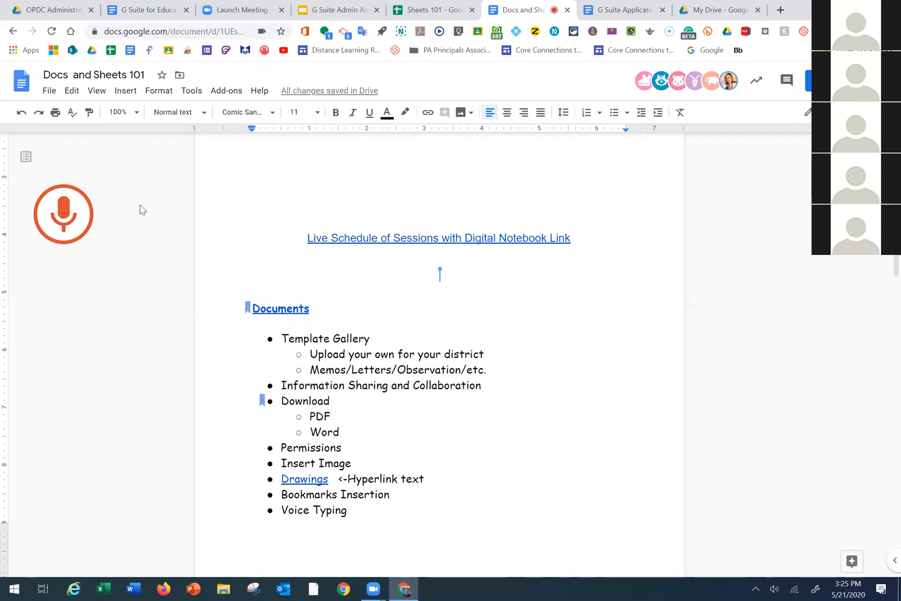
pyautogui.click(87, 218)
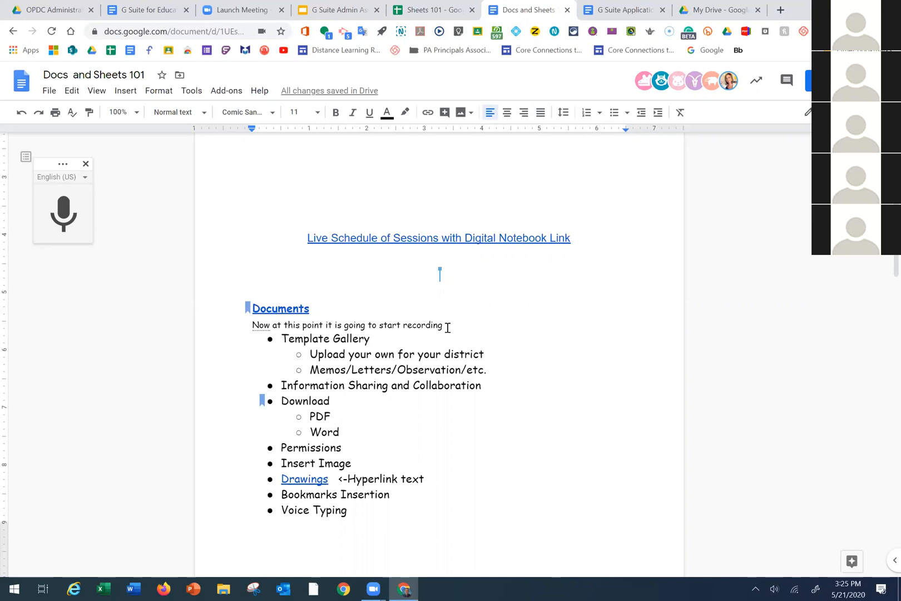
pyautogui.hotkey('shift', 'Left')
pyautogui.hotkey('shift', 'Left')
pyautogui.hotkey('shift', 'Left')
pyautogui.hotkey('shift', 'Left')
pyautogui.hotkey('shift', 'Left')
pyautogui.hotkey('shift', 'Left')
pyautogui.hotkey('shift', 'Left')
pyautogui.hotkey('shift', 'Left')
pyautogui.hotkey('shift', 'Left')
pyautogui.hotkey('shift', 'Left')
pyautogui.hotkey('shift', 'Left')
pyautogui.hotkey('shift', 'Left')
pyautogui.hotkey('shift', 'Left')
pyautogui.hotkey('shift', 'Left')
pyautogui.hotkey('shift', 'Left')
pyautogui.hotkey('shift', 'Left')
pyautogui.hotkey('shift', 'Left')
pyautogui.hotkey('shift', 'Left')
pyautogui.hotkey('shift', 'Left')
pyautogui.hotkey('shift', 'Left')
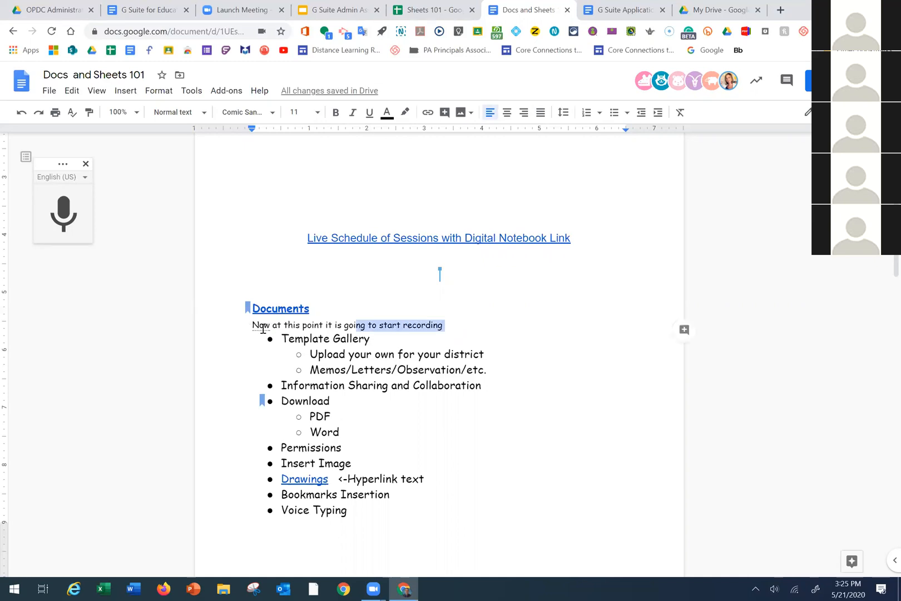
pyautogui.press('BackSpace')
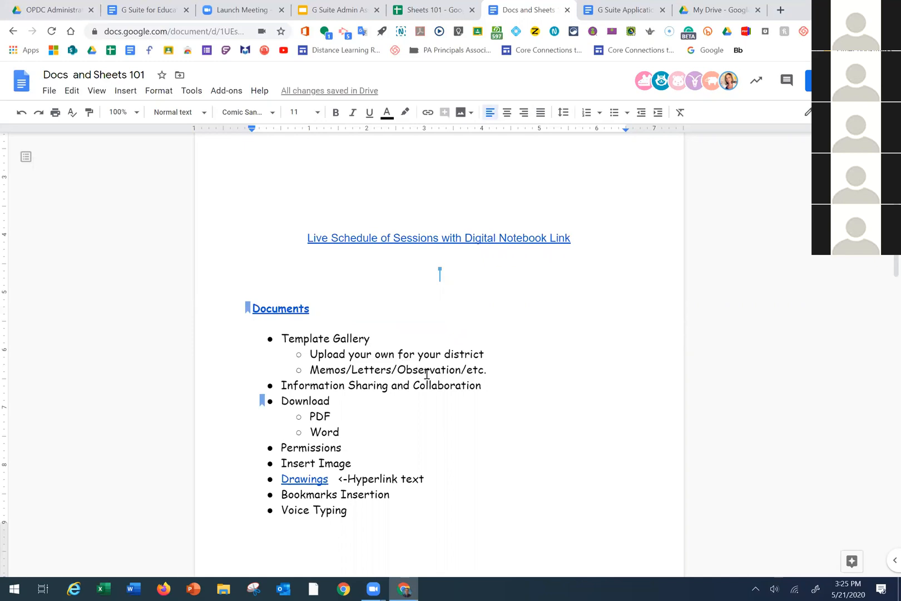
pyautogui.scroll(-4, 427, 376)
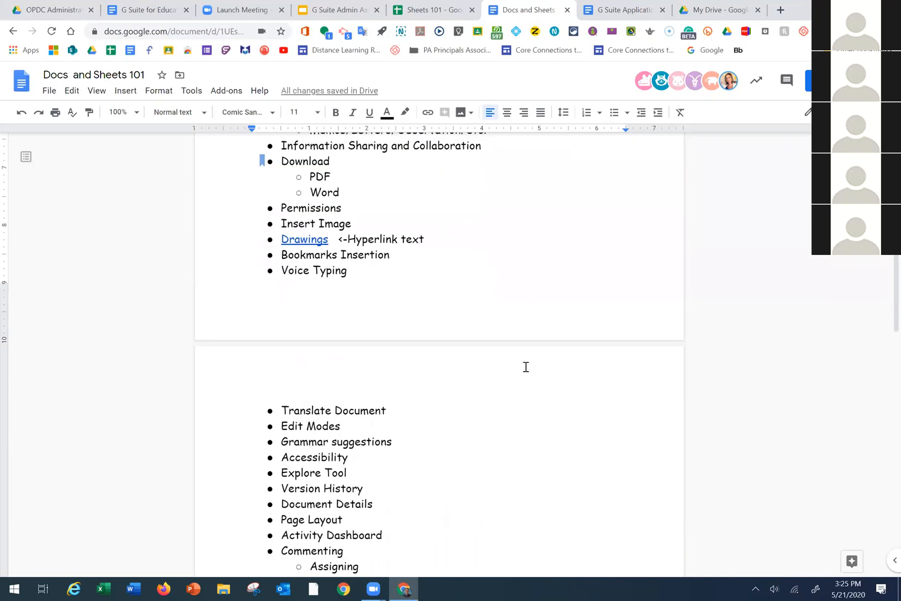
pyautogui.scroll(4, 522, 348)
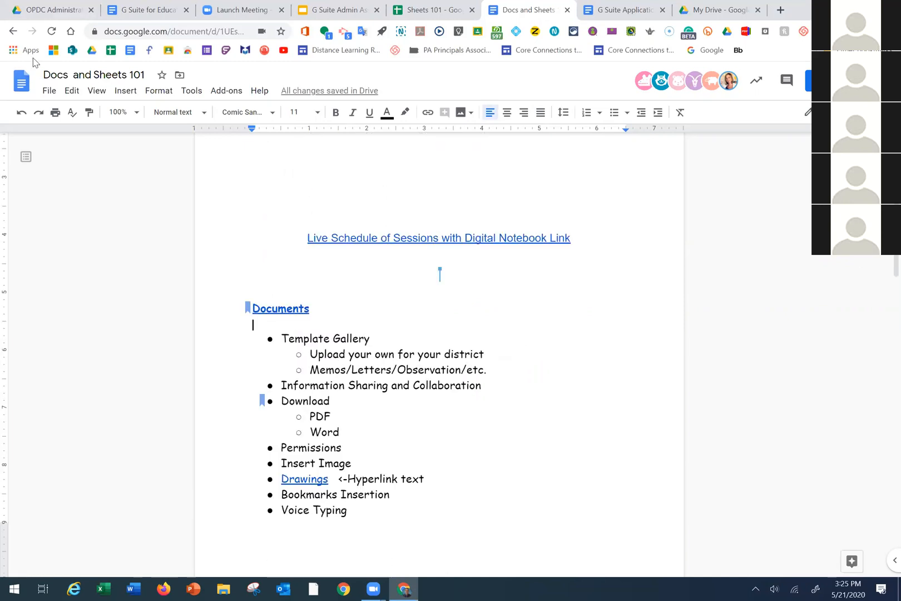
# Review the Page setup settings and cancel without making changes
pyautogui.click(49, 92)
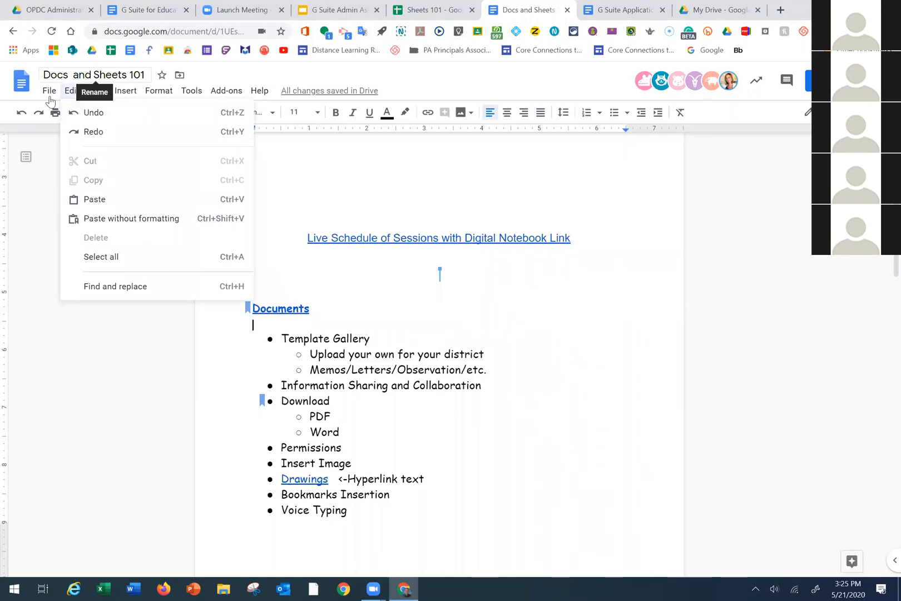
pyautogui.moveTo(50, 96)
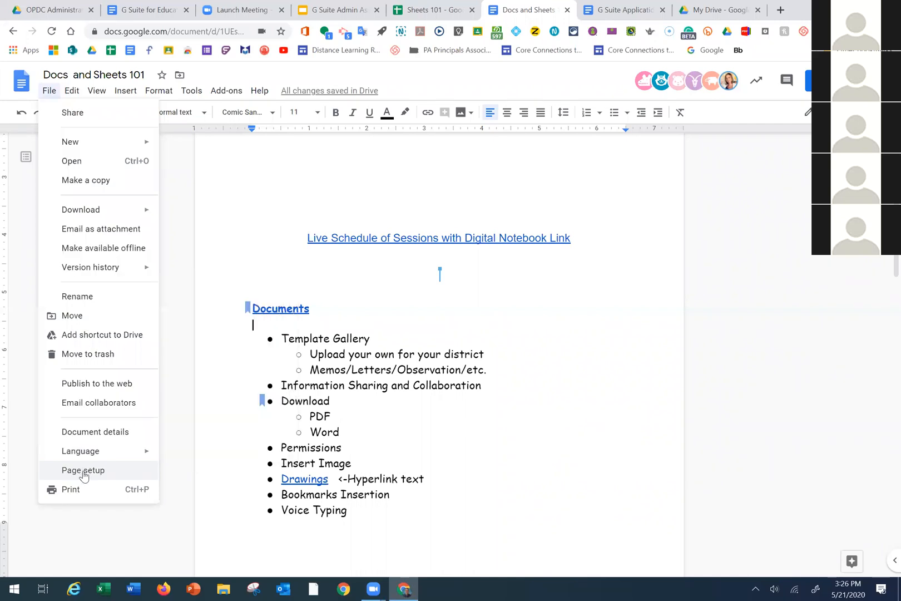
pyautogui.click(84, 471)
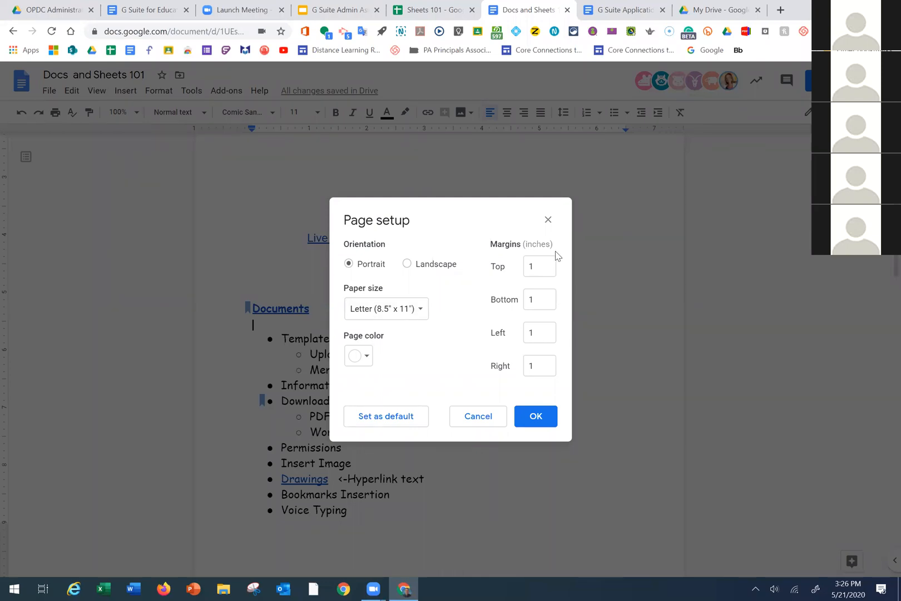
pyautogui.click(481, 416)
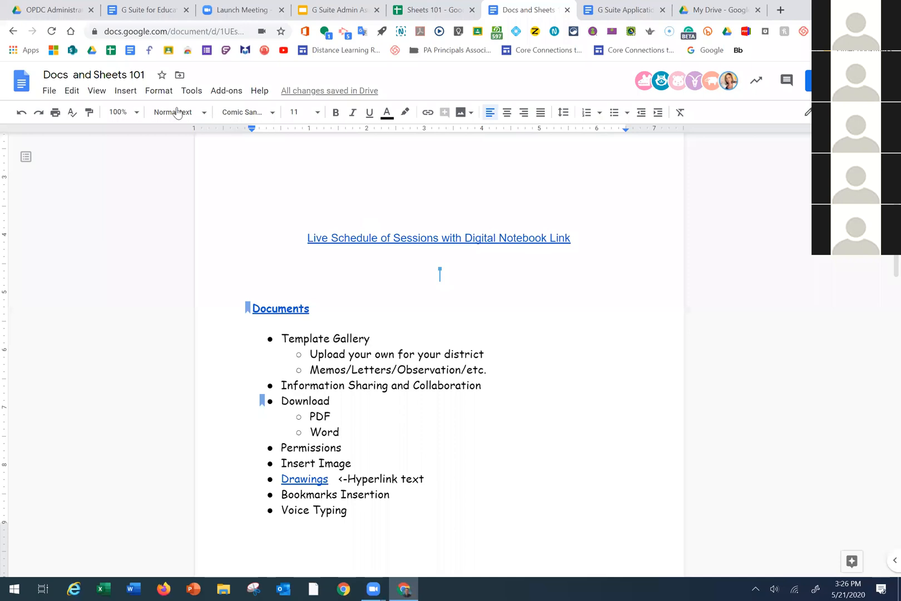
pyautogui.click(127, 93)
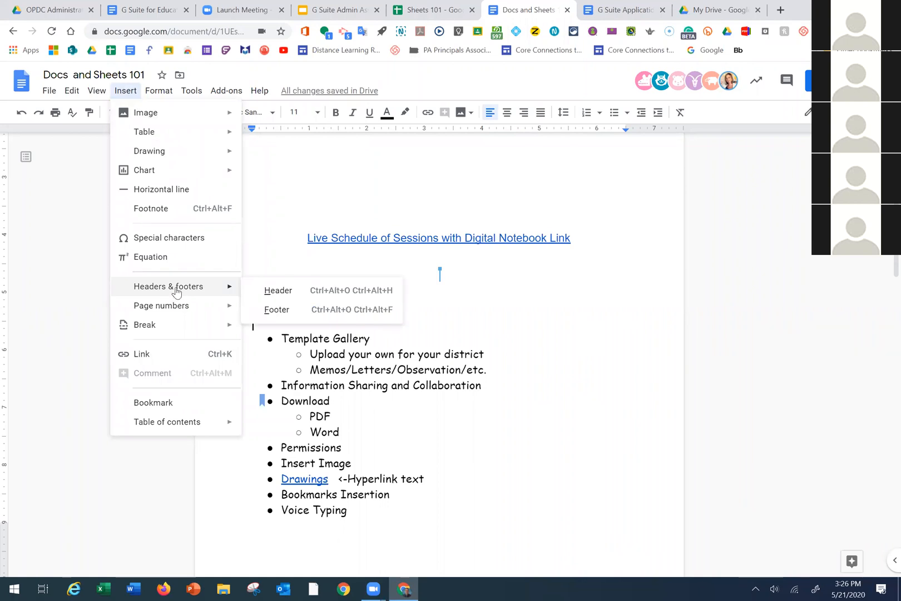
# Insert an empty equation on the blank line and add a page header
pyautogui.click(170, 259)
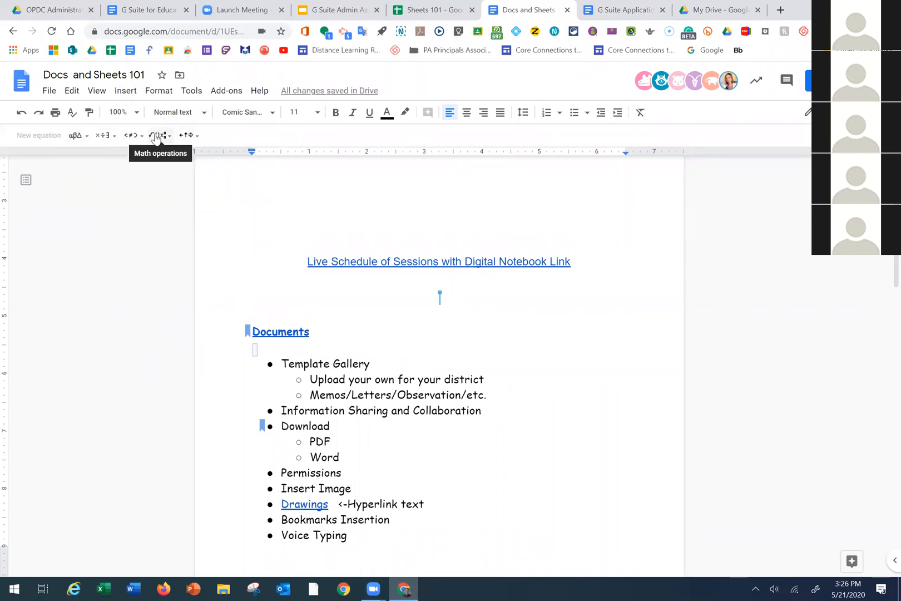
pyautogui.hotkey('alt', 'i')
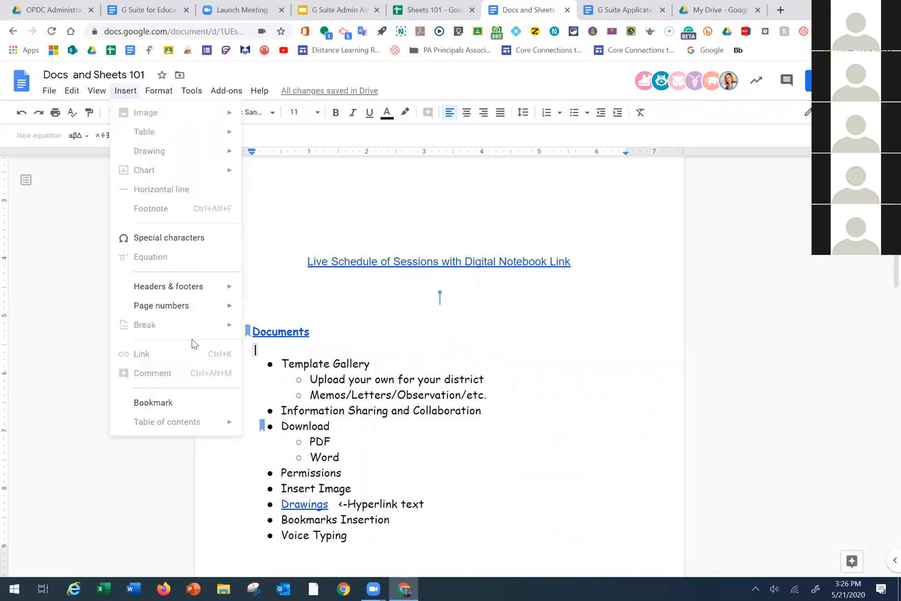
pyautogui.moveTo(175, 295)
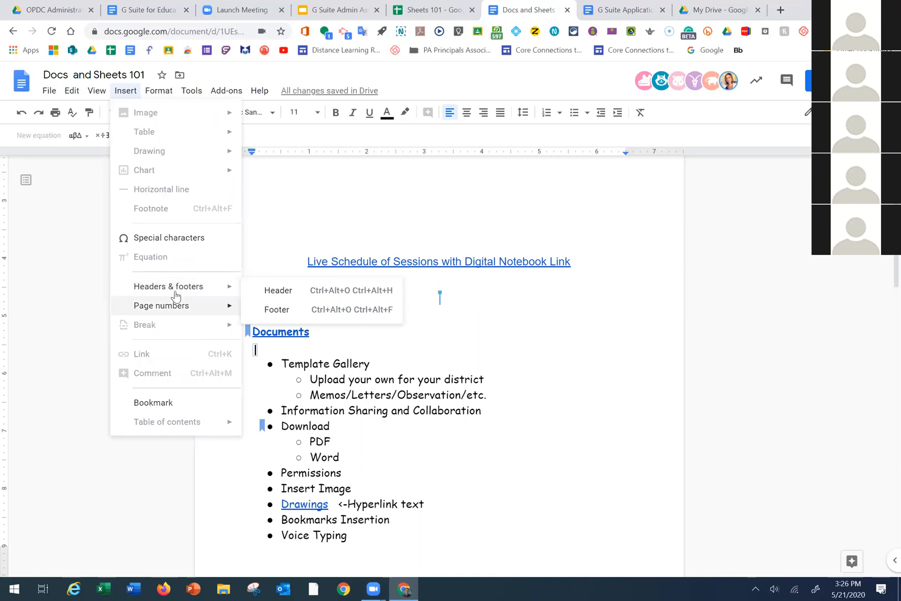
pyautogui.click(278, 289)
pyautogui.click(51, 92)
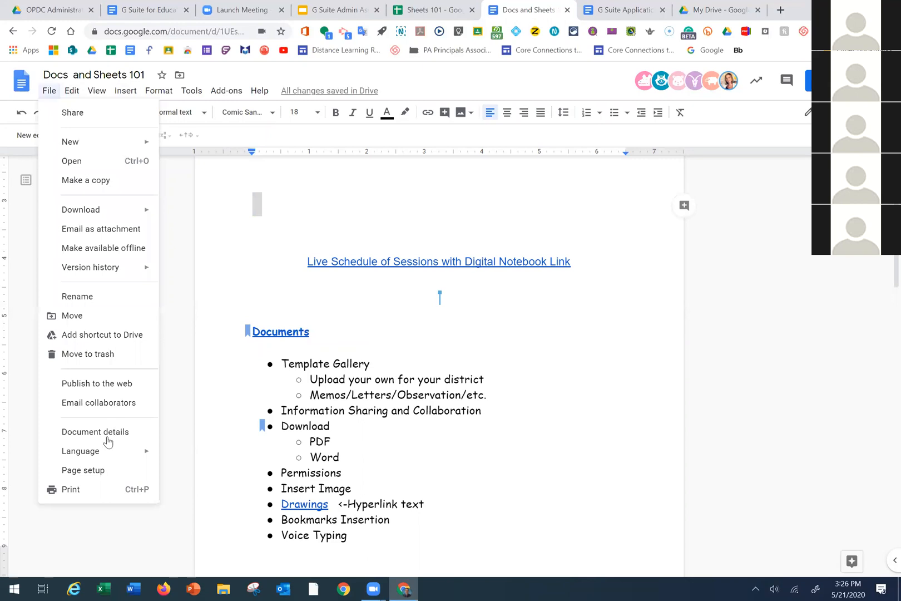
# Check Document details (My Drive location, May 20, 2020 creation) and close the dialog
pyautogui.click(110, 435)
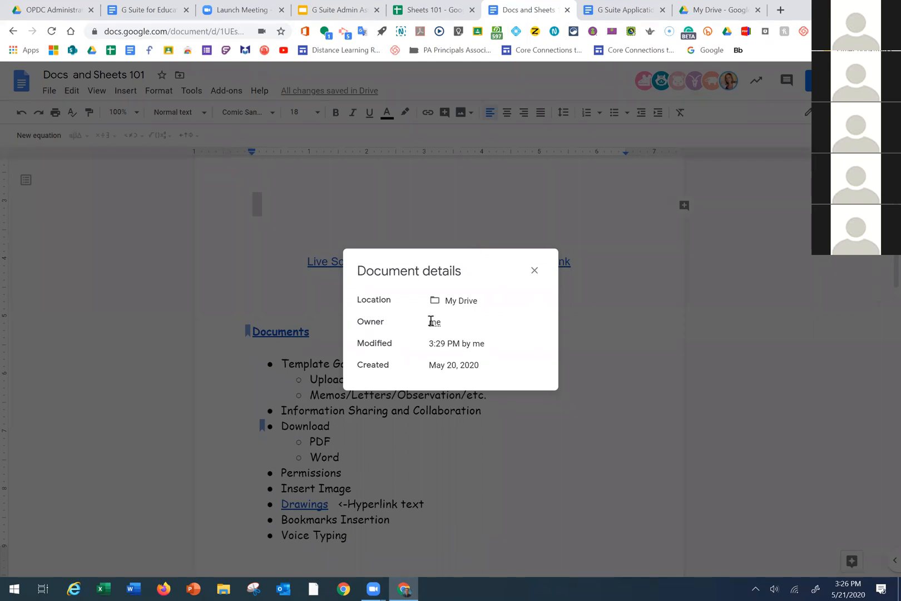
pyautogui.moveTo(432, 322)
pyautogui.click(534, 270)
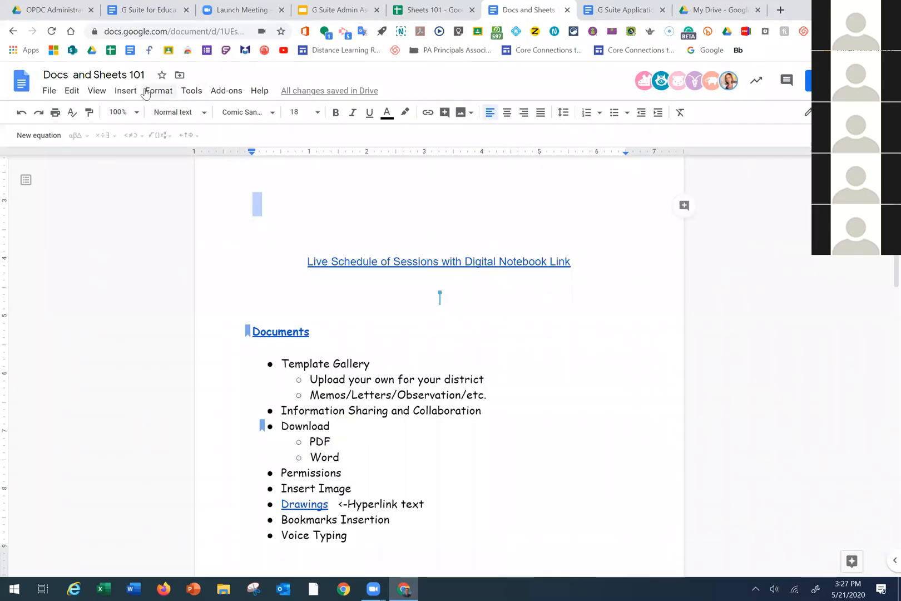
# Browse the Format, Tools, Insert and View menus without changing anything
pyautogui.click(147, 92)
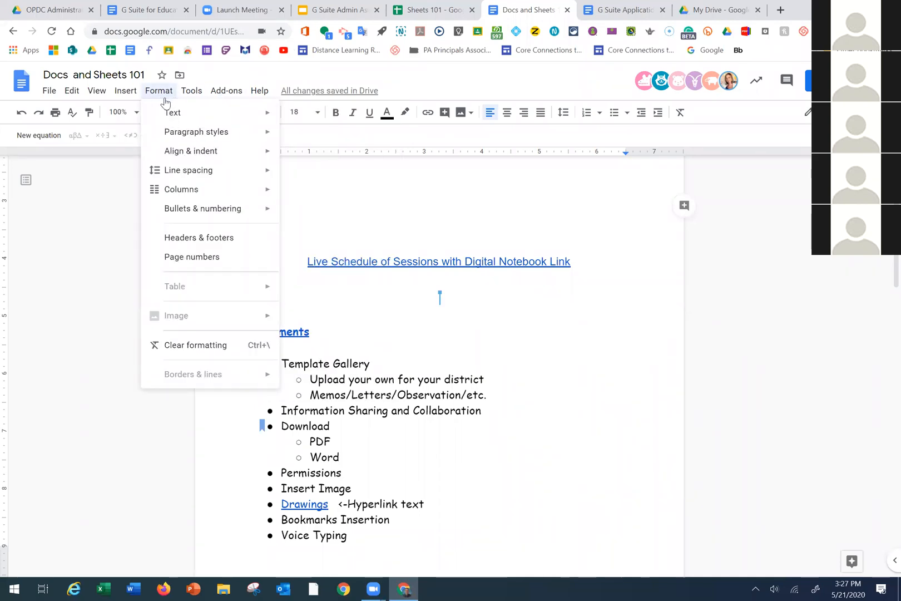
pyautogui.moveTo(196, 94)
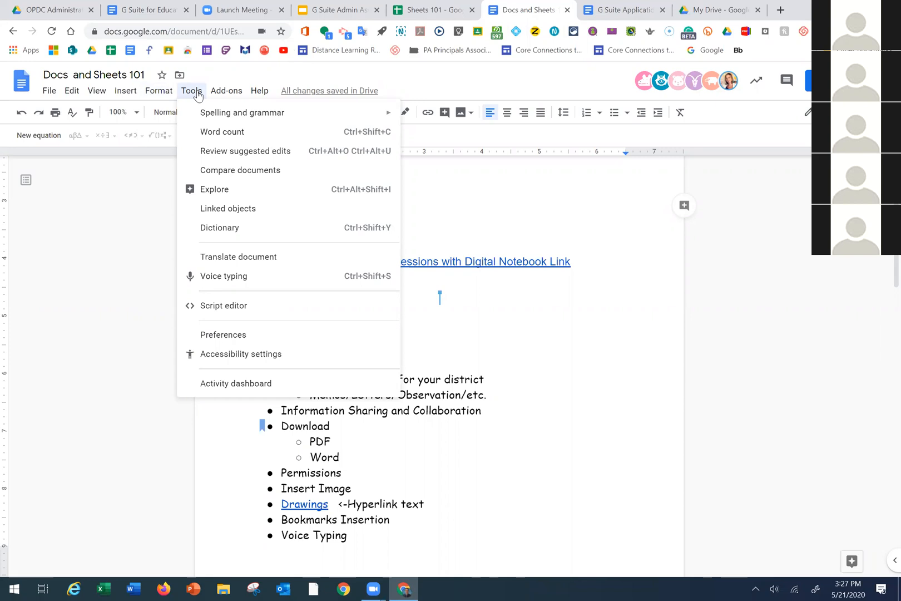
pyautogui.moveTo(97, 92)
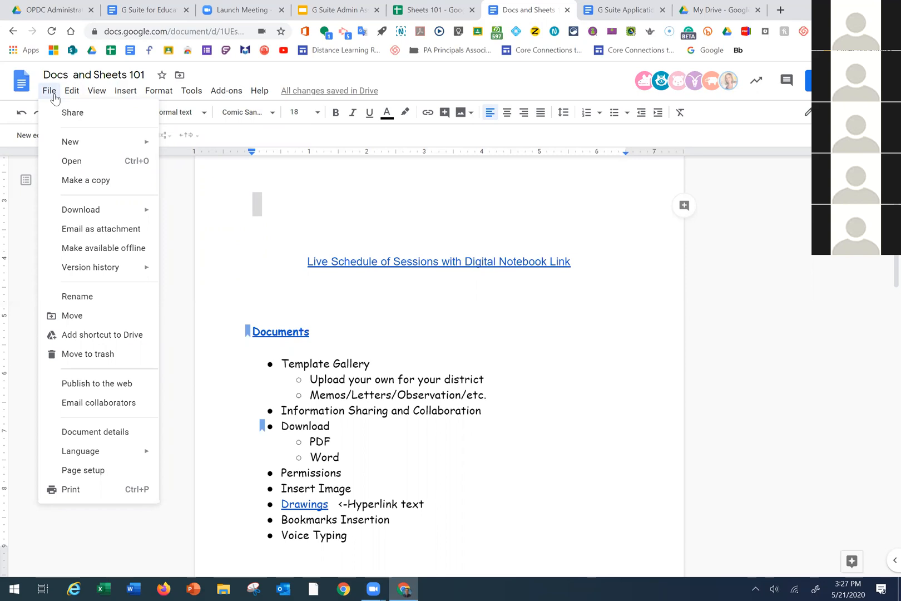
# Download the document as a PDF and scroll through the 3-page Docs and Sheets 101.pdf
pyautogui.moveTo(117, 213)
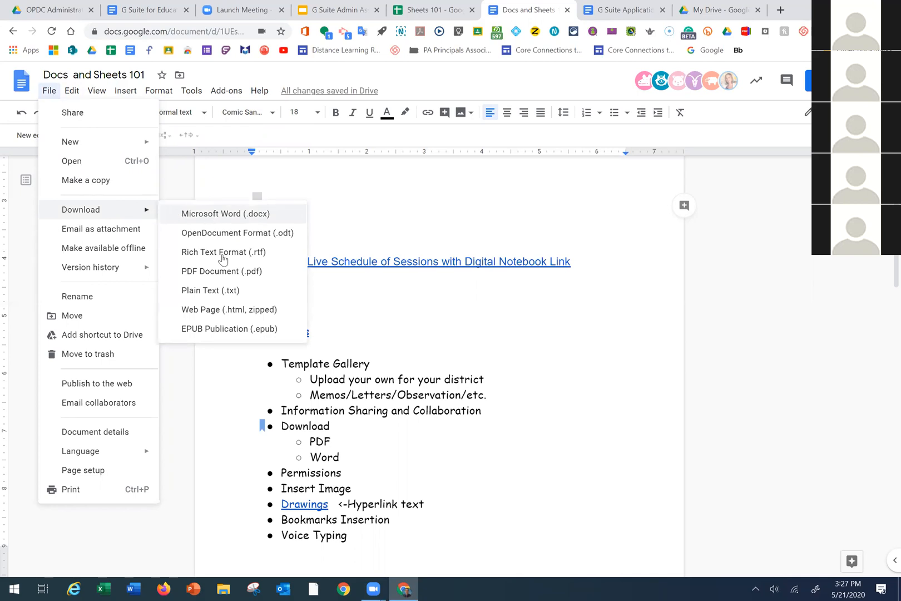
pyautogui.click(225, 271)
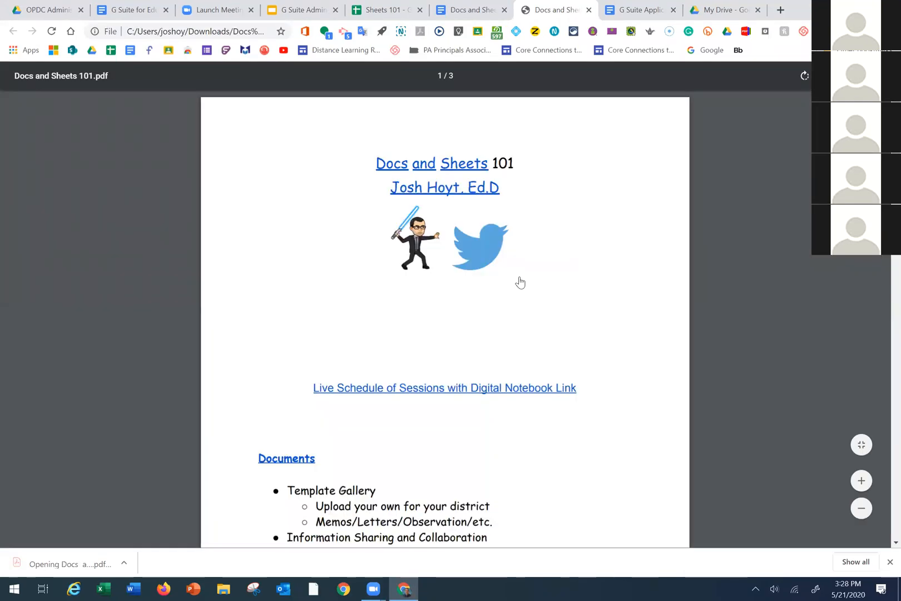
pyautogui.scroll(-15, 519, 280)
pyautogui.scroll(15, 516, 278)
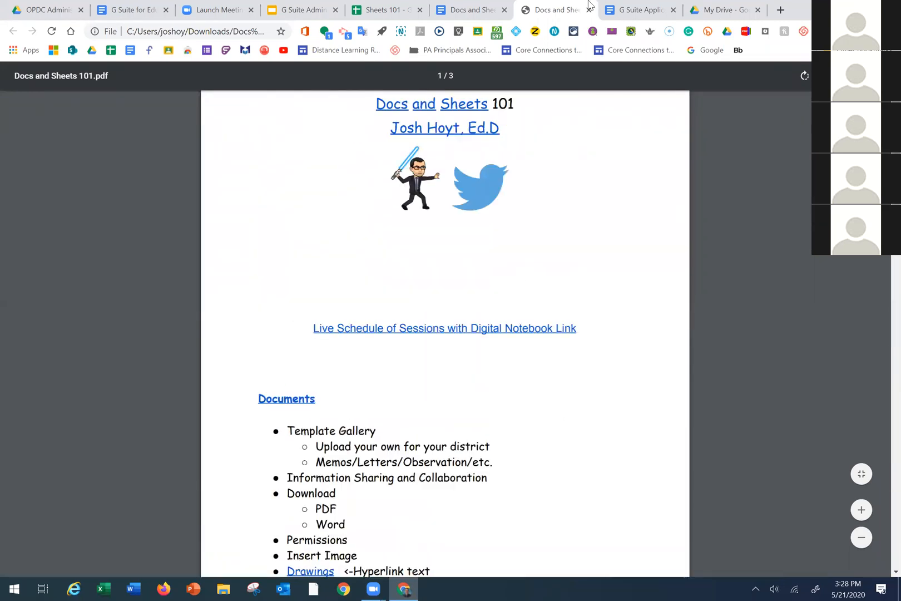
# Close the downloaded PDF, scroll the Doc down to the Sheets section, and open the Activity dashboard
pyautogui.click(589, 10)
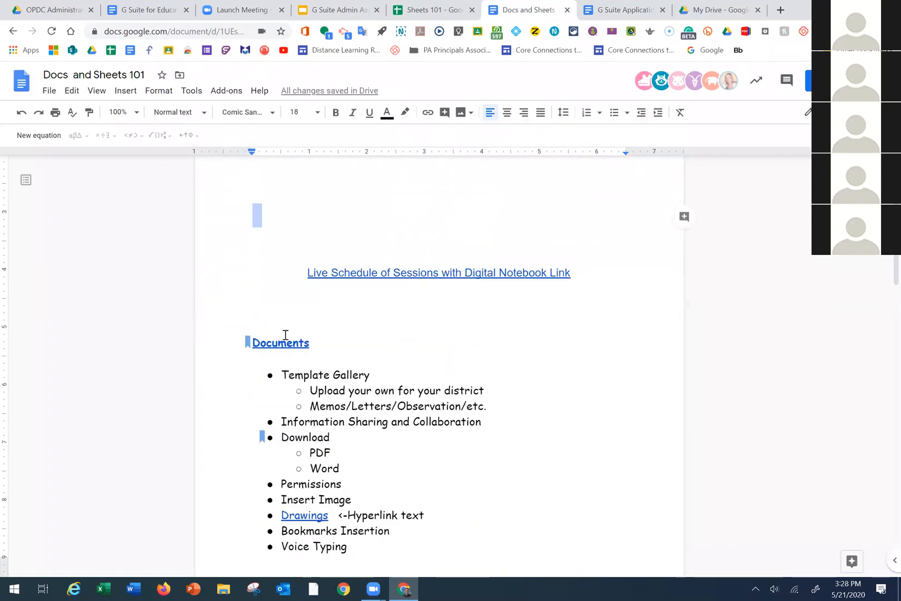
pyautogui.scroll(-3, 482, 421)
pyautogui.scroll(-3, 472, 414)
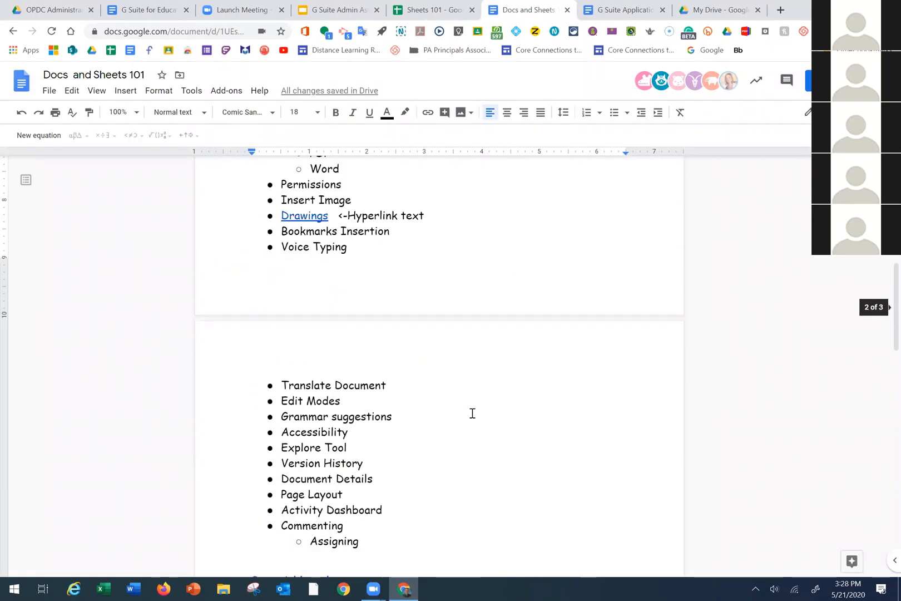
pyautogui.scroll(-2, 469, 408)
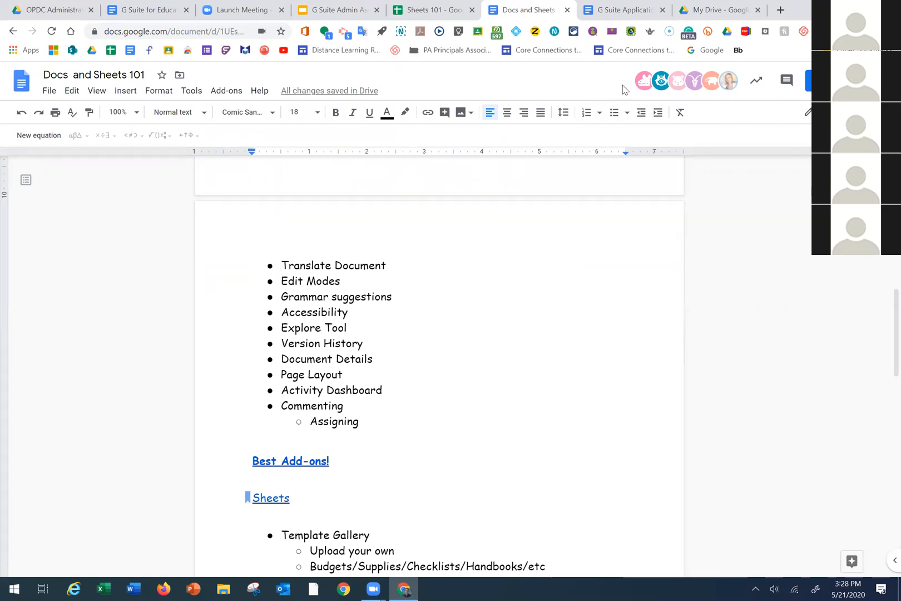
pyautogui.click(761, 87)
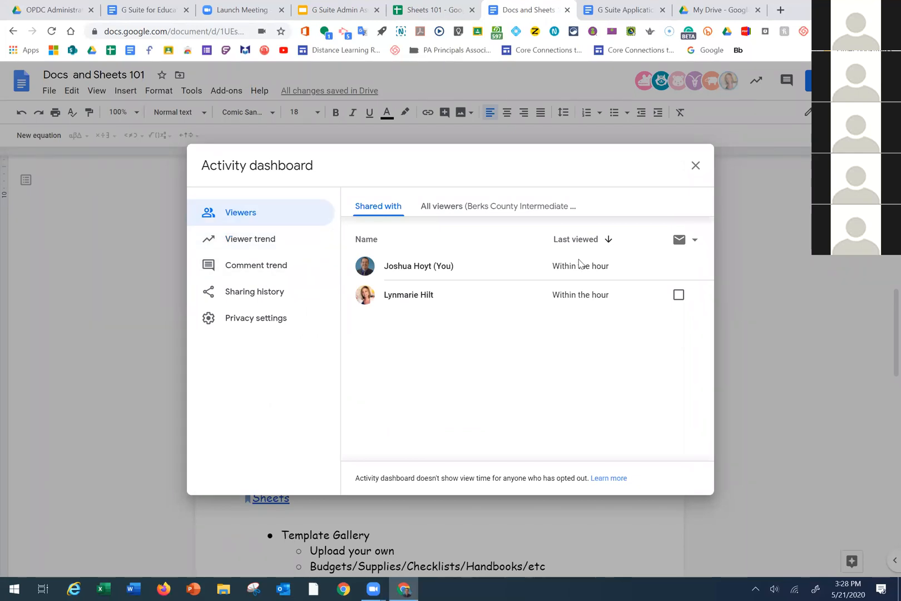
# Review the dashboard's viewer trend, comment trend, sharing history and privacy settings, then close it
pyautogui.click(245, 244)
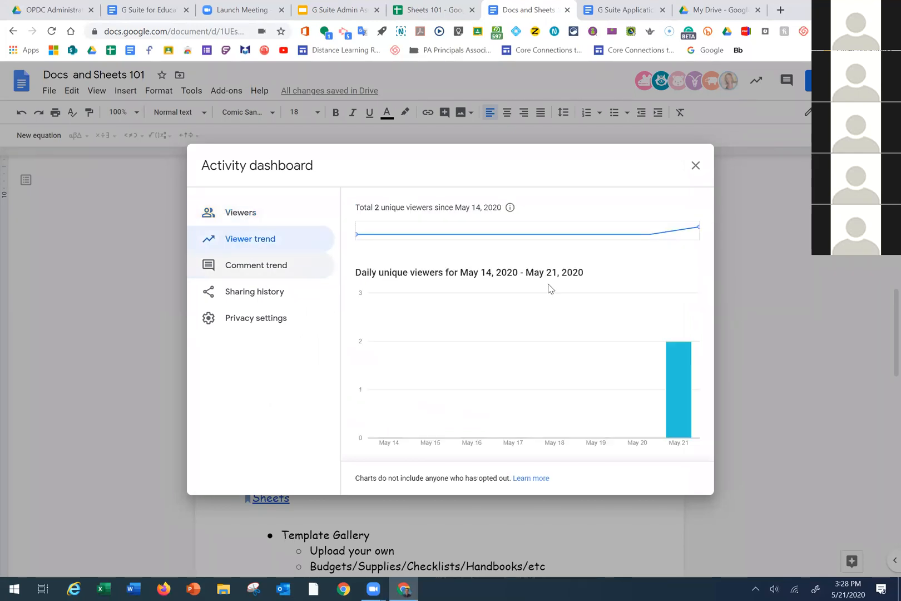
pyautogui.click(254, 274)
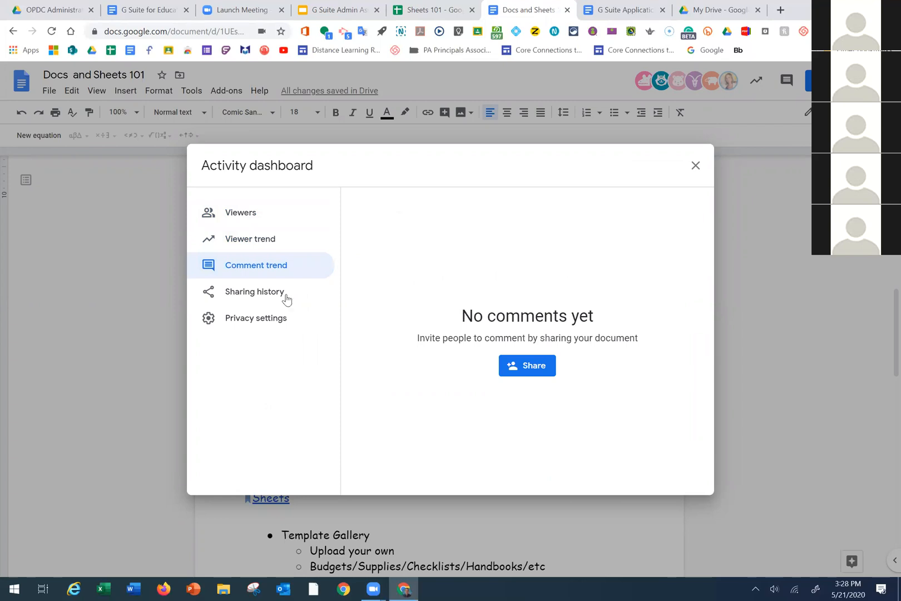
pyautogui.click(242, 300)
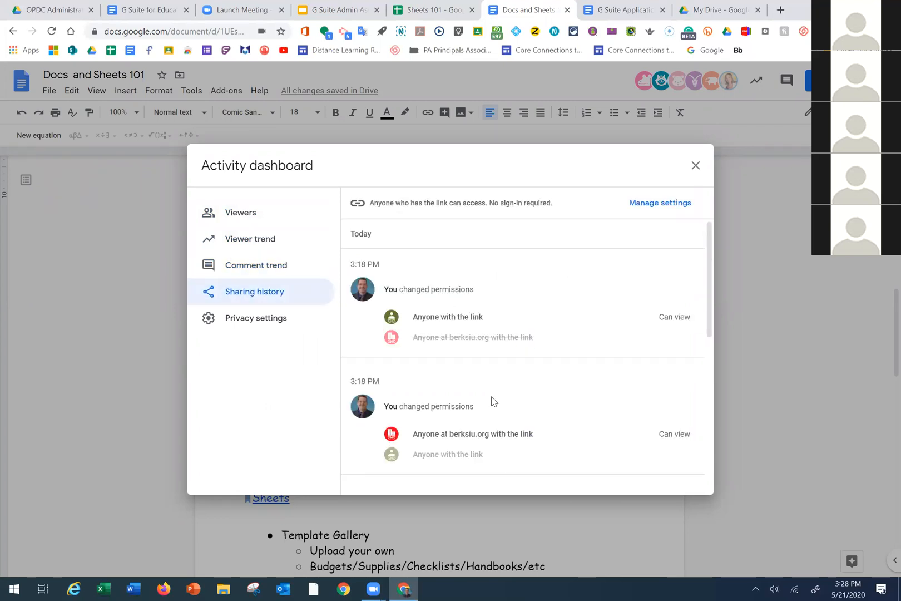
pyautogui.click(240, 321)
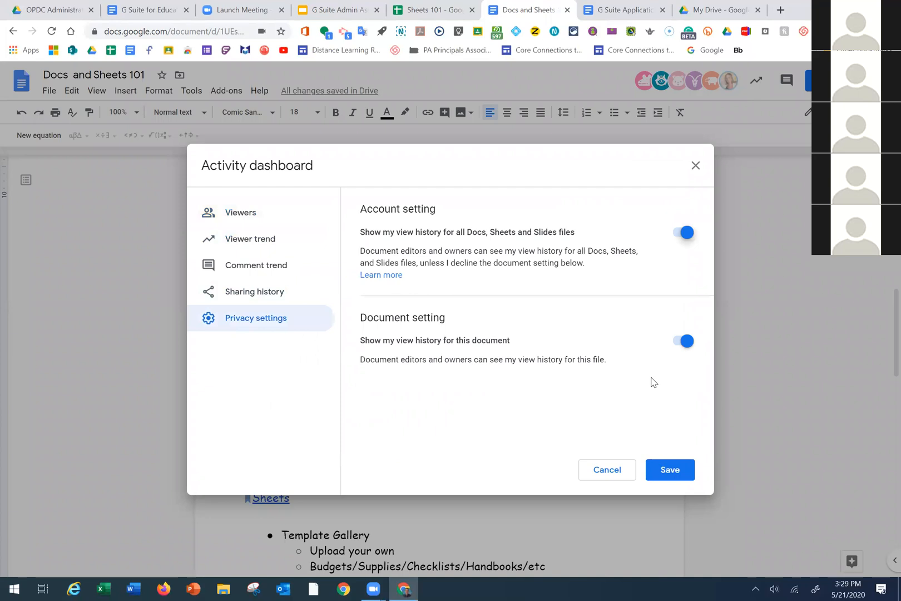
pyautogui.click(695, 166)
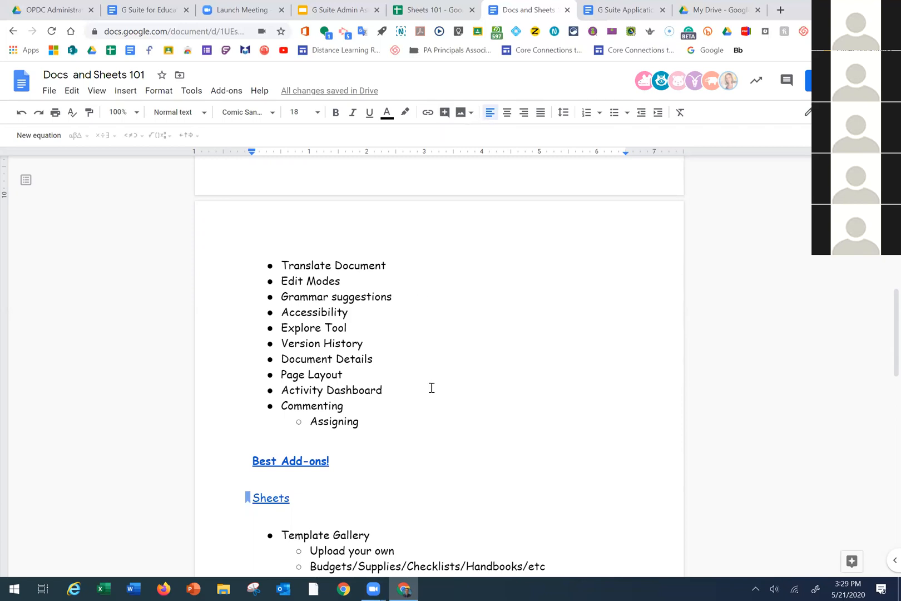
# Comment 'PLease explain this more' on the Activity Dashboard bullet, then select the Translate Document text
pyautogui.scroll(5, 431, 387)
pyautogui.scroll(-1, 435, 392)
pyautogui.scroll(-2, 434, 392)
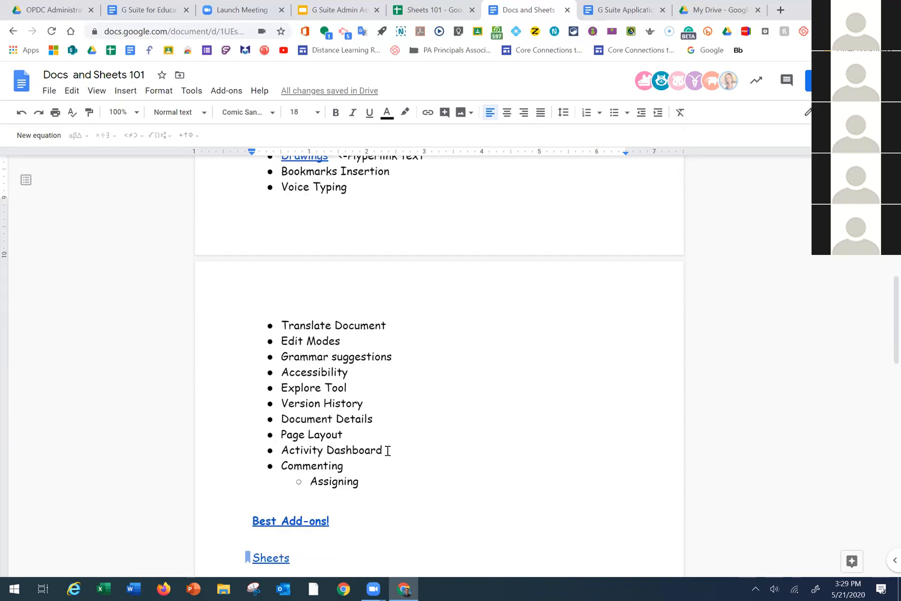
pyautogui.moveTo(388, 451); pyautogui.dragTo(284, 454)
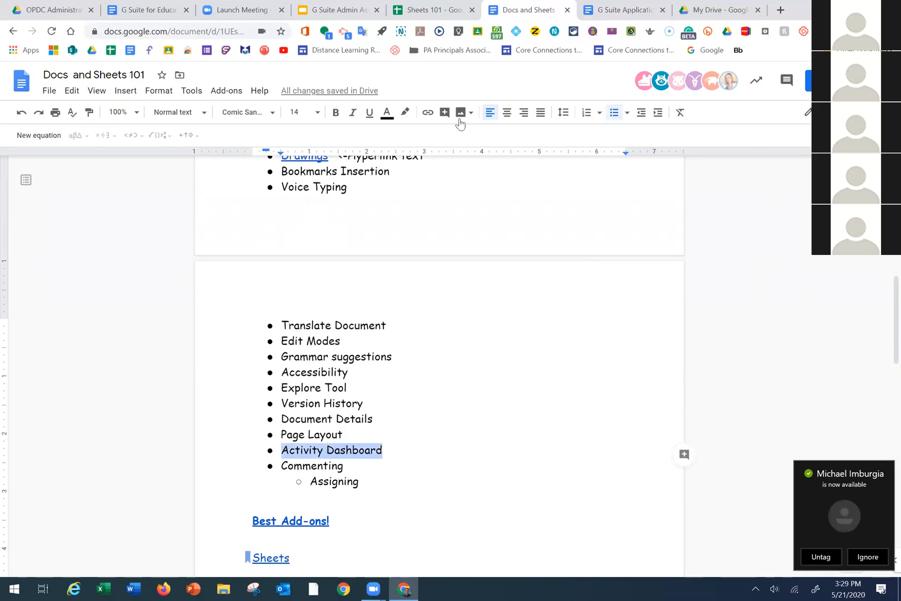
pyautogui.click(444, 113)
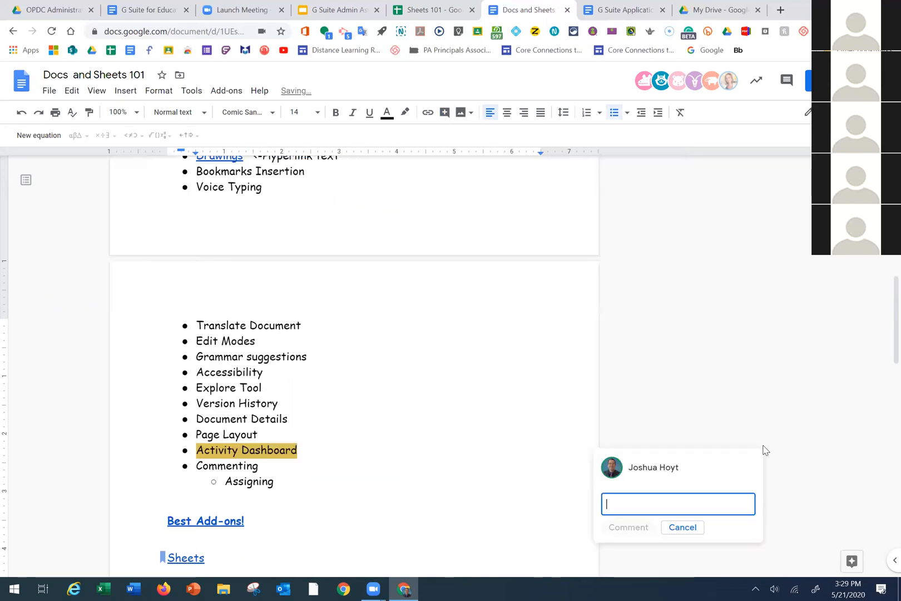
pyautogui.moveTo(670, 468); pyautogui.dragTo(680, 468)
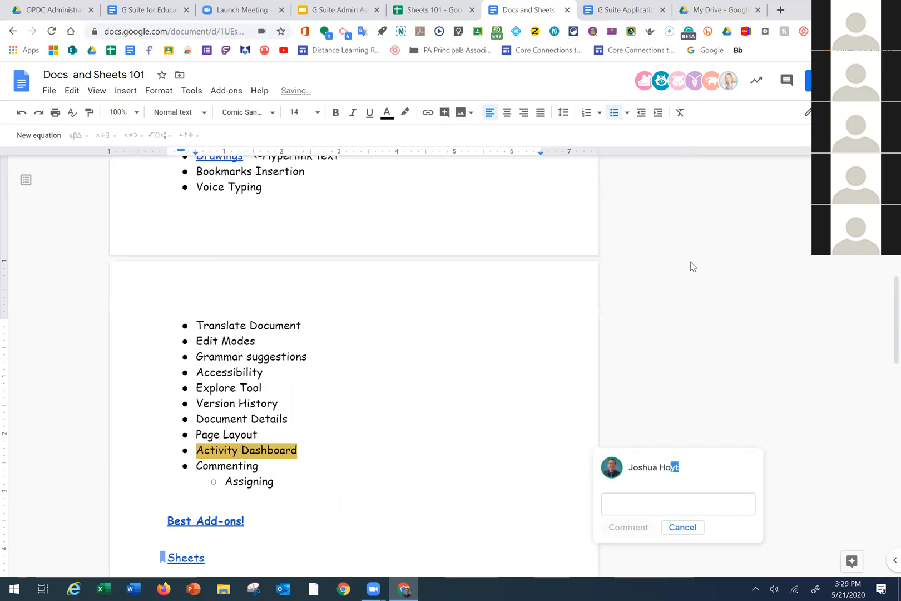
pyautogui.click(749, 454)
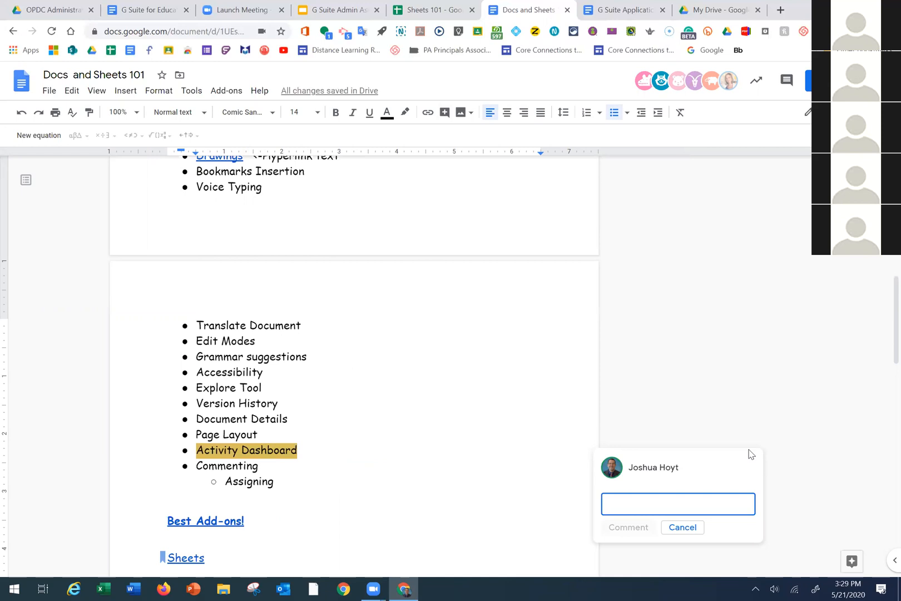
pyautogui.write('PLease')
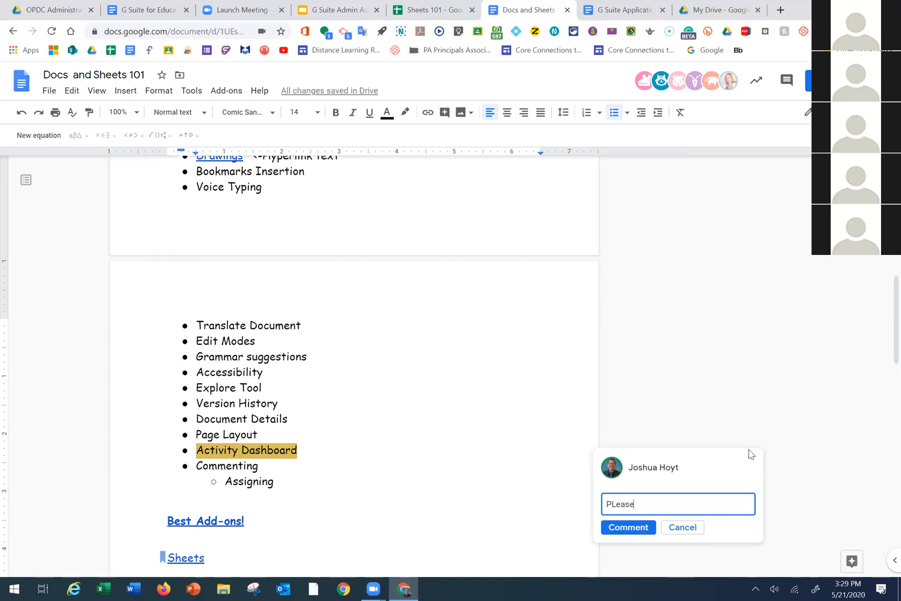
pyautogui.write(' explain this more')
pyautogui.click(634, 531)
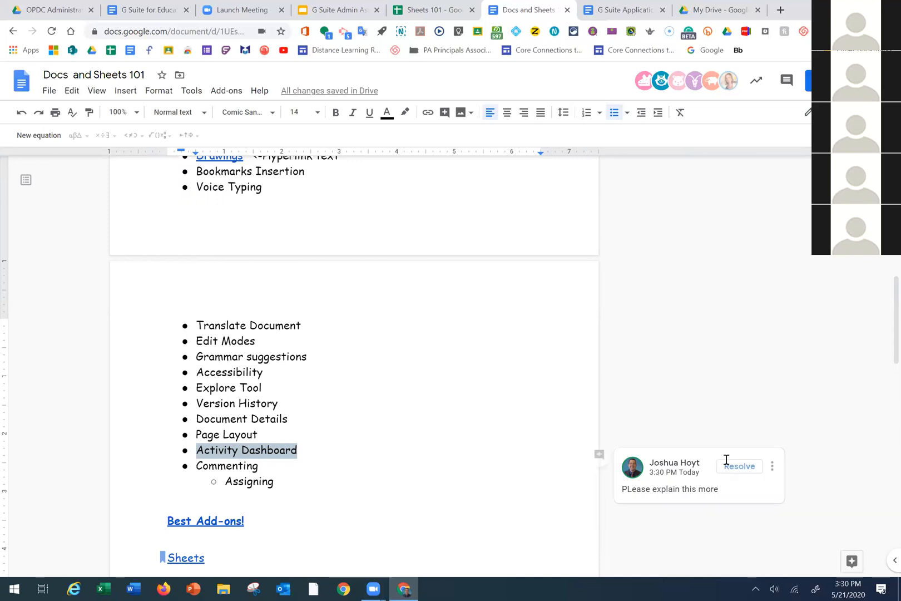
pyautogui.moveTo(303, 326); pyautogui.dragTo(195, 326)
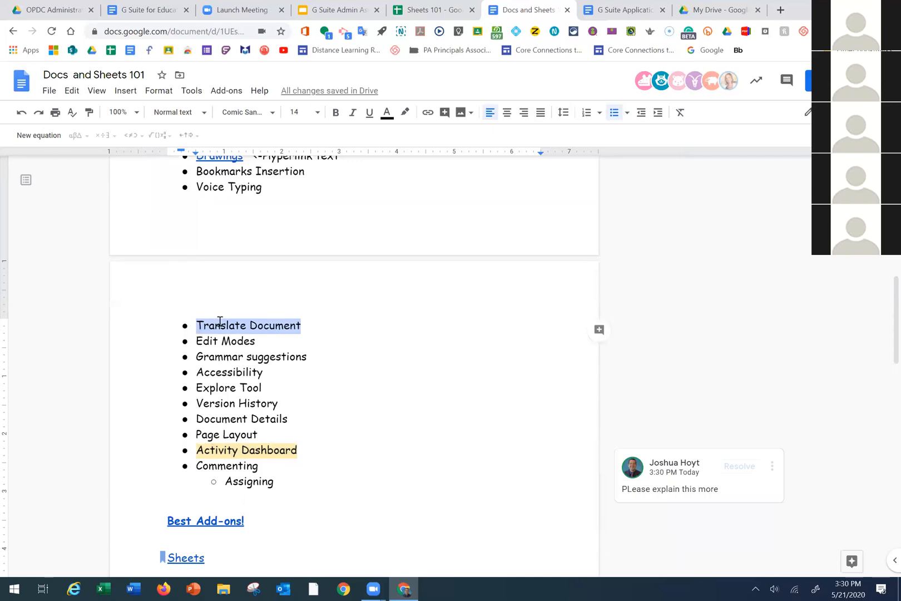
# Comment on Translate Document with a + mention of a colleague and assign the item to them
pyautogui.rightClick(276, 328)
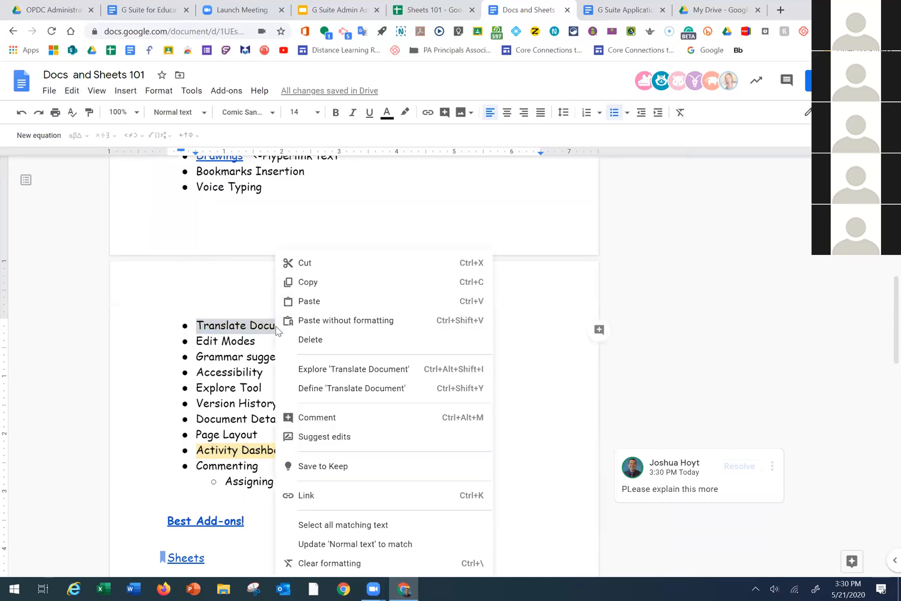
pyautogui.click(442, 116)
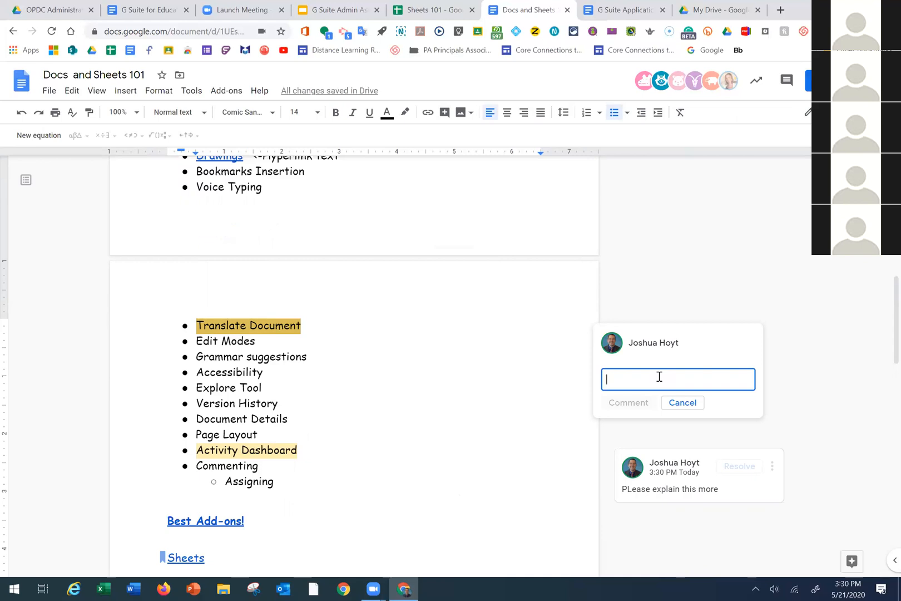
pyautogui.write('=')
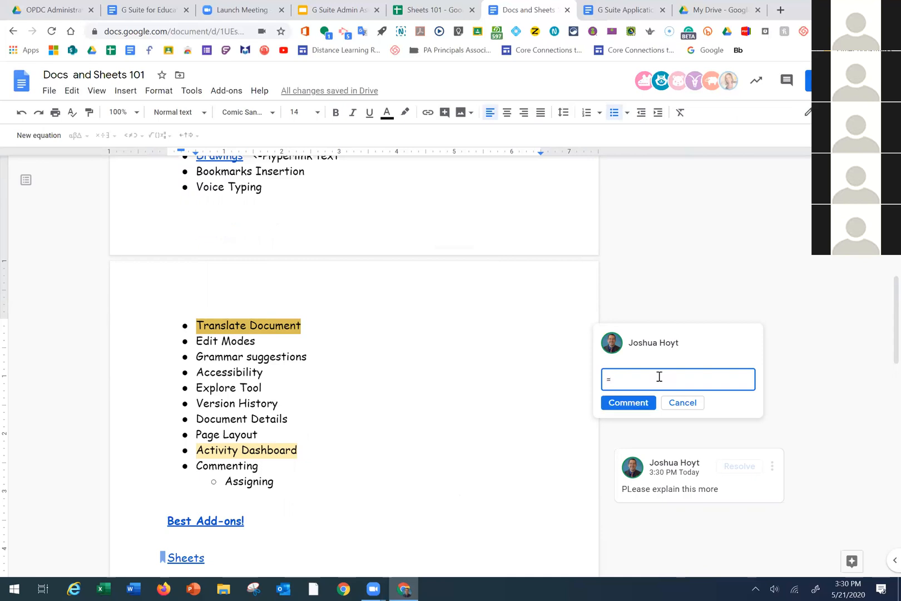
pyautogui.press('BackSpace')
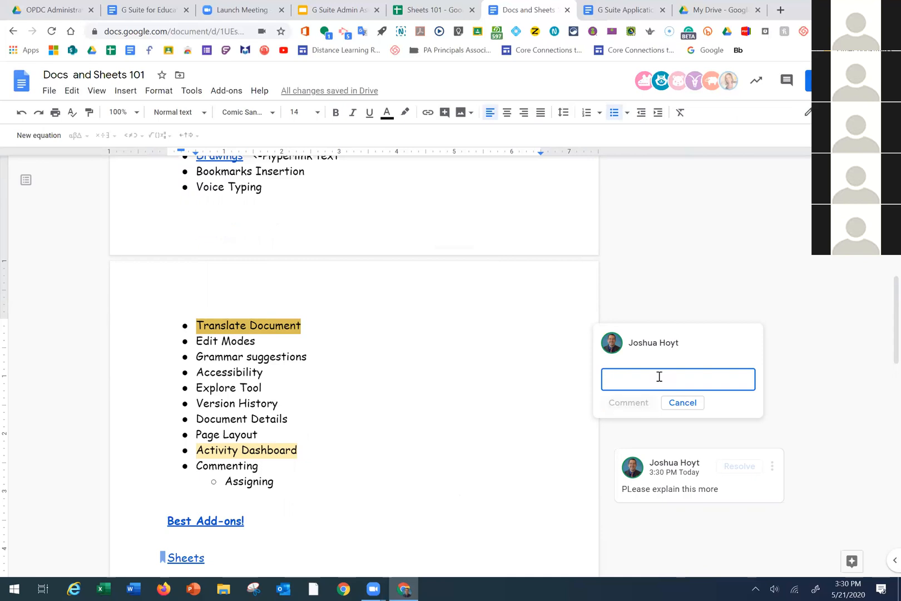
pyautogui.write('+')
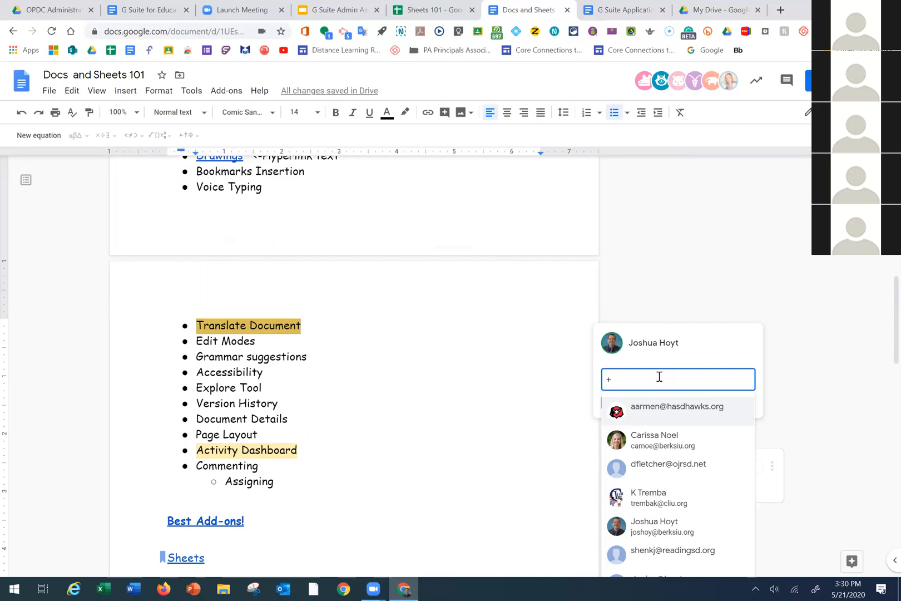
pyautogui.write('lyn')
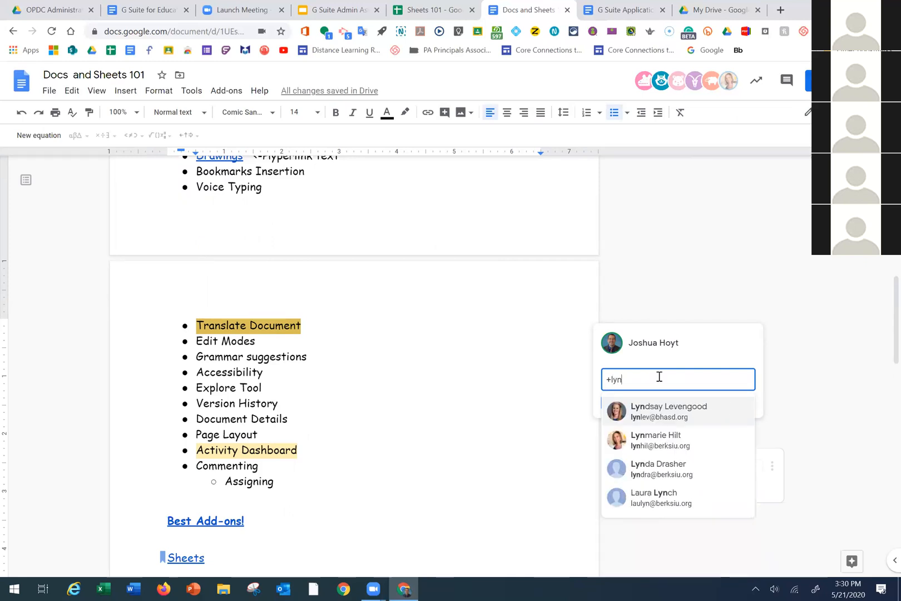
pyautogui.click(676, 441)
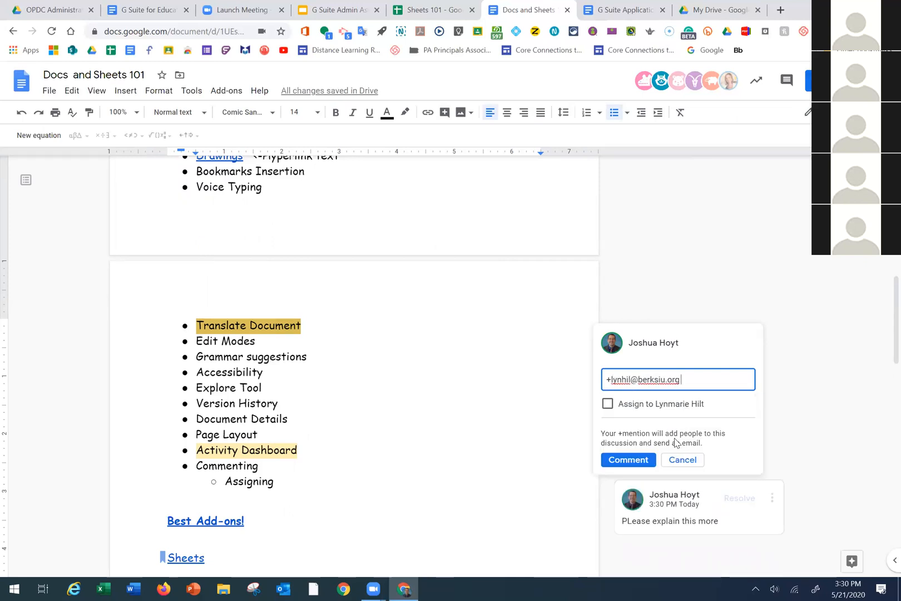
pyautogui.click(607, 406)
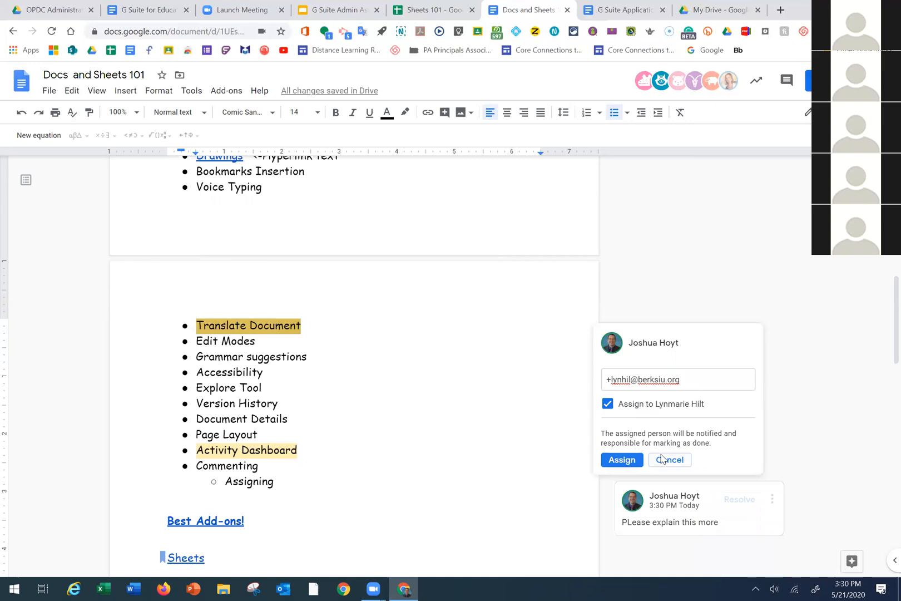
pyautogui.click(623, 460)
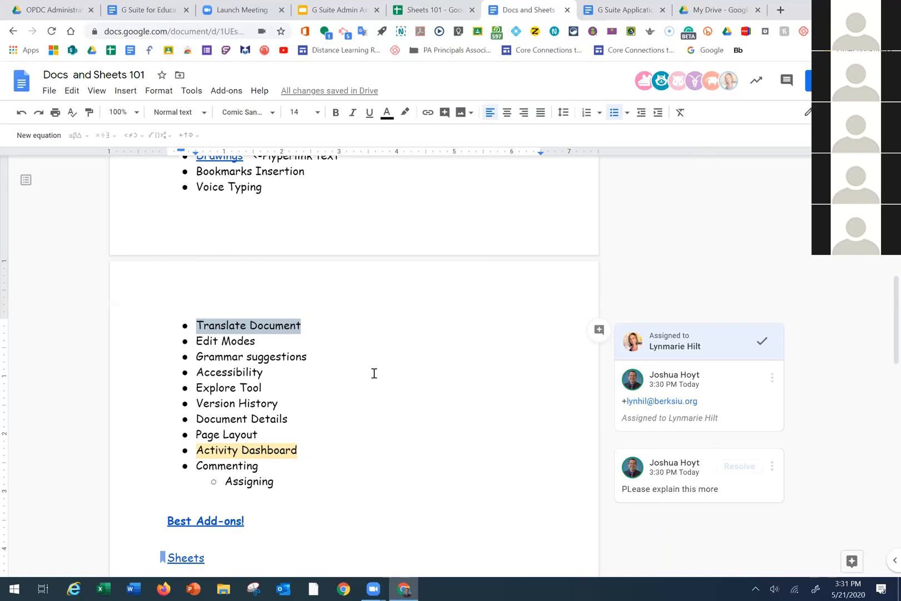
# Show the document's add-ons list, where Doc To Form is the only installed add-on
pyautogui.click(232, 96)
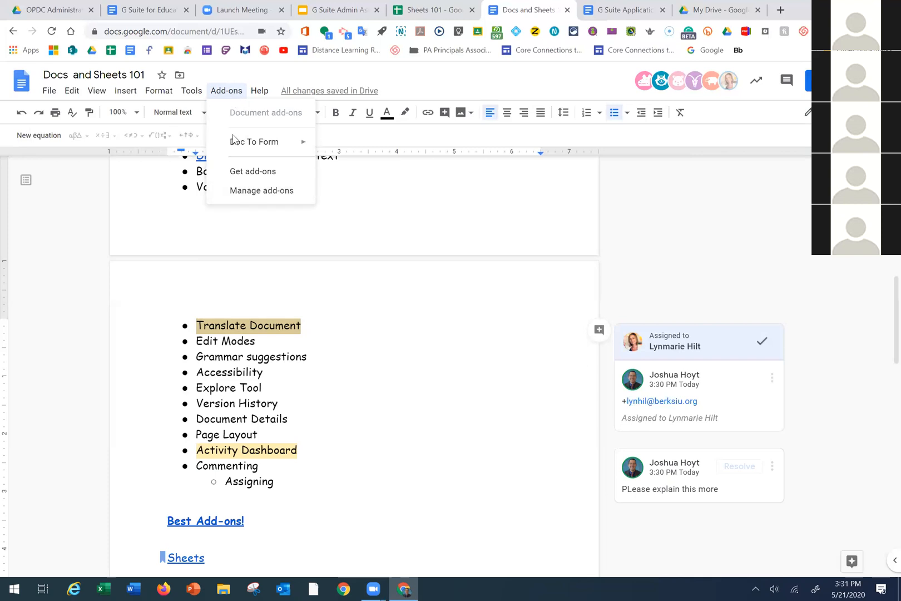
# Browse the G Suite Marketplace, check MathType's details (not installable), and close the Marketplace
pyautogui.click(253, 172)
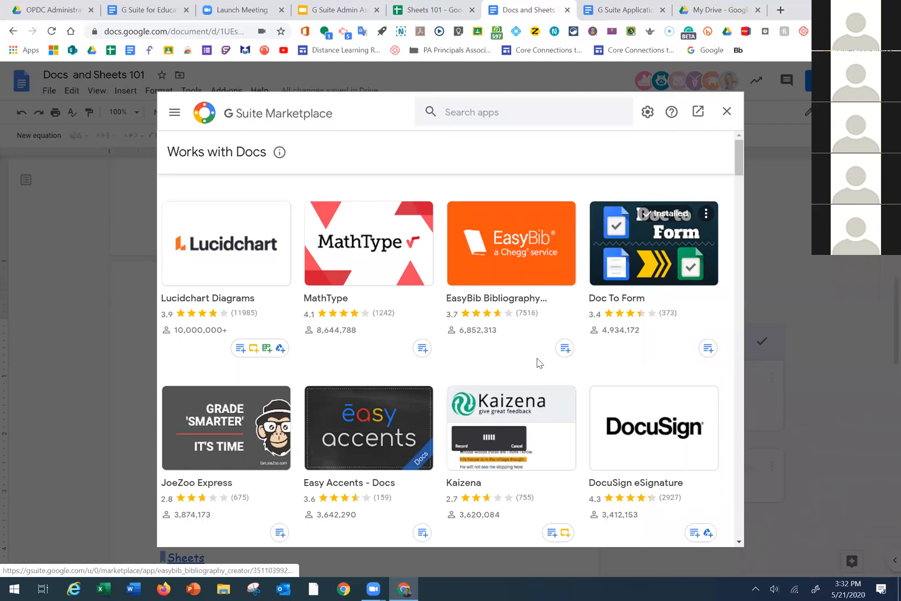
pyautogui.scroll(-1, 656, 414)
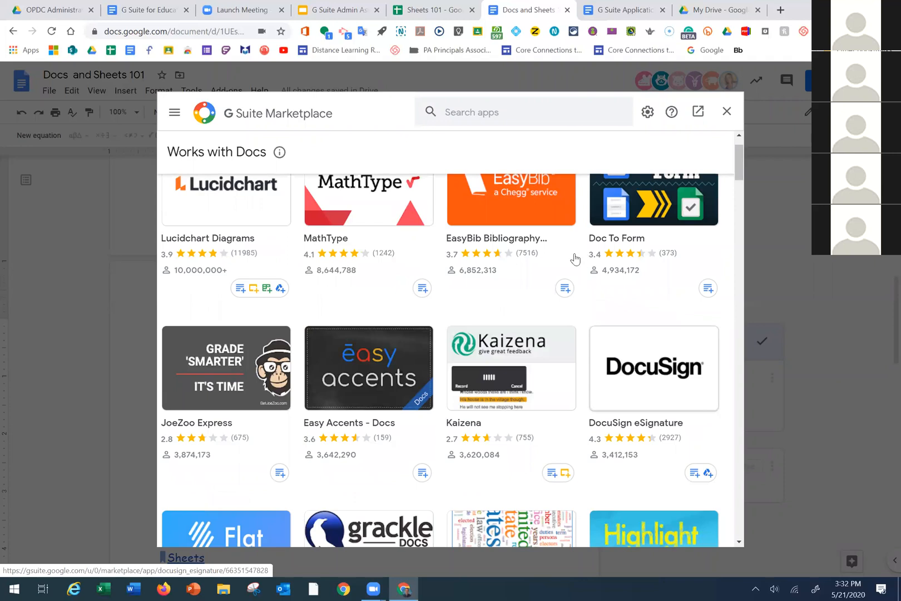
pyautogui.scroll(1, 390, 272)
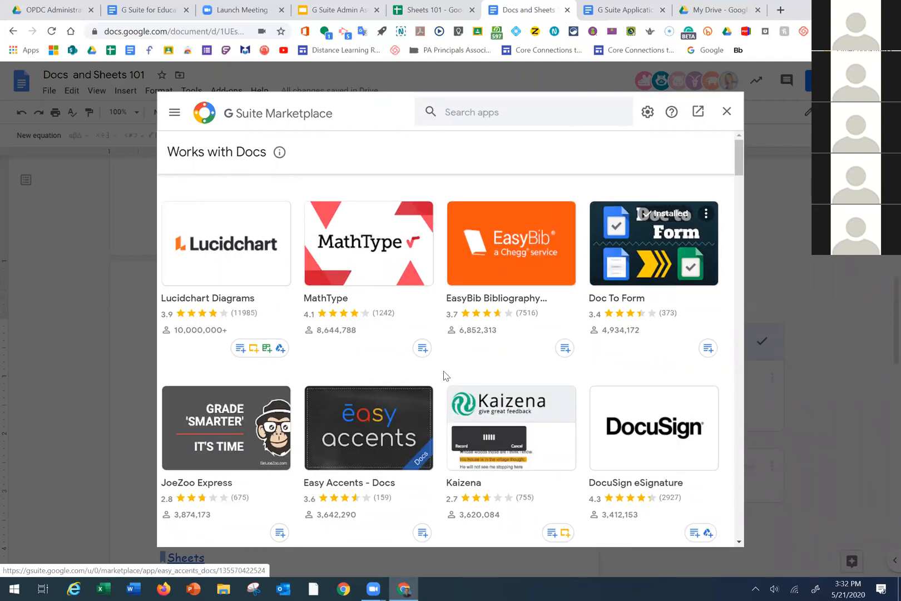
pyautogui.scroll(-1, 364, 378)
pyautogui.scroll(-3, 378, 356)
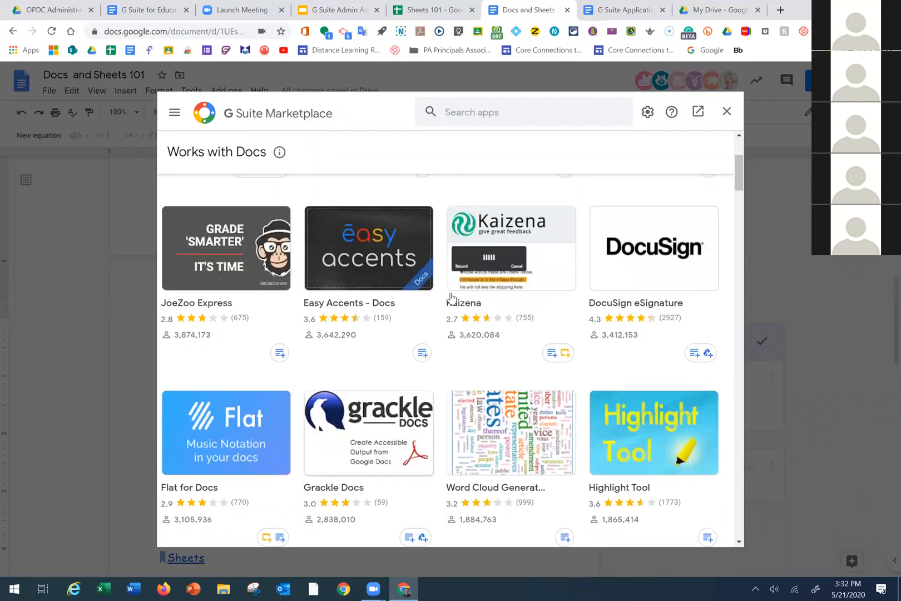
pyautogui.scroll(3, 501, 299)
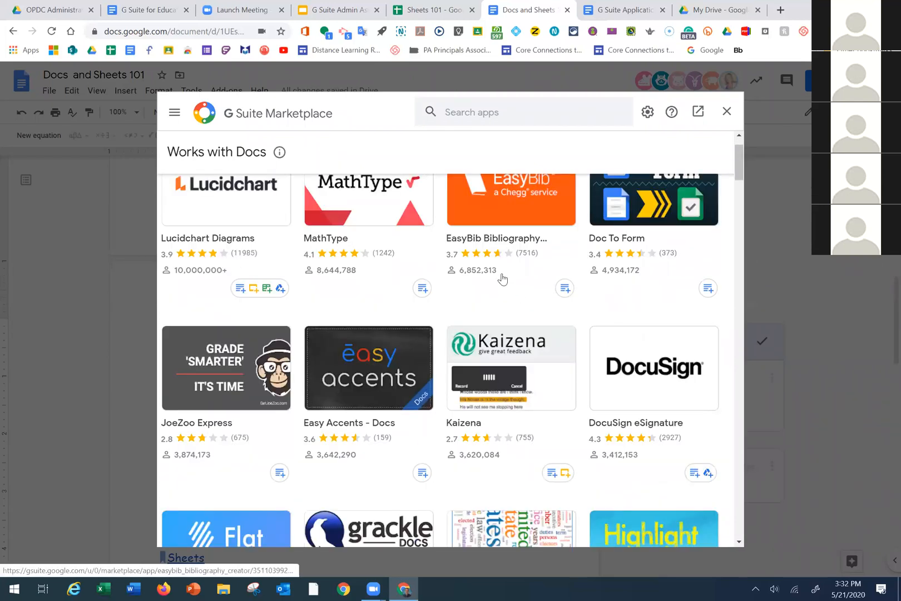
pyautogui.click(406, 273)
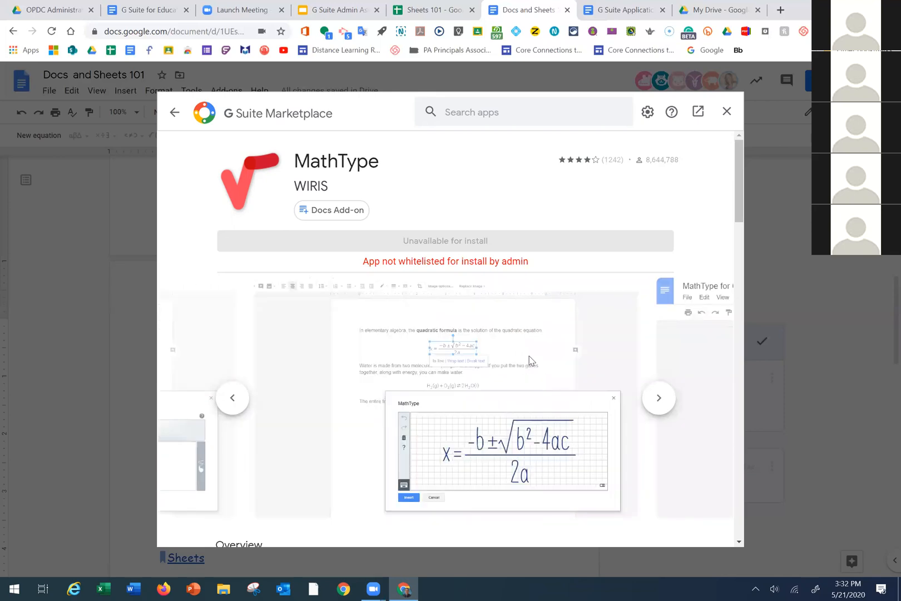
pyautogui.click(726, 111)
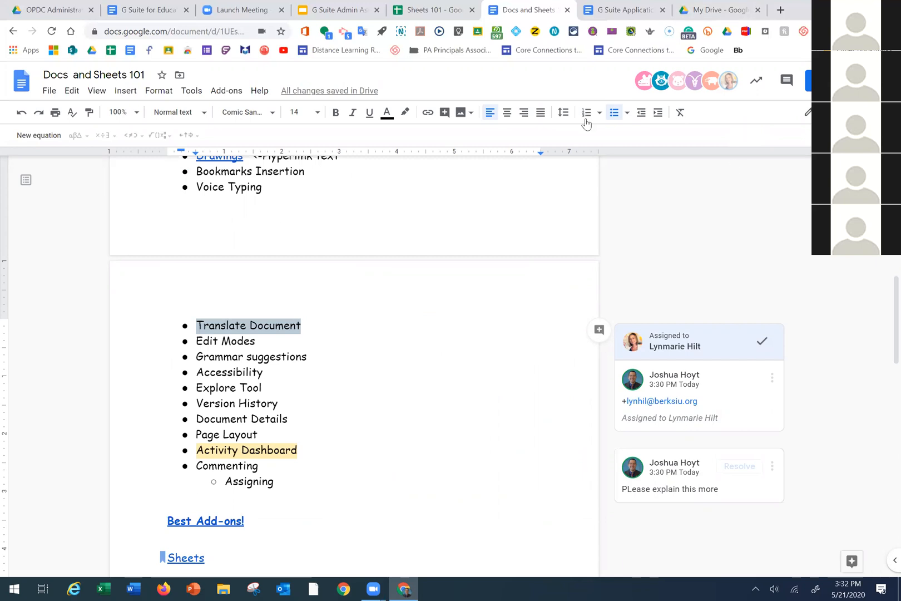
pyautogui.scroll(-1, 394, 293)
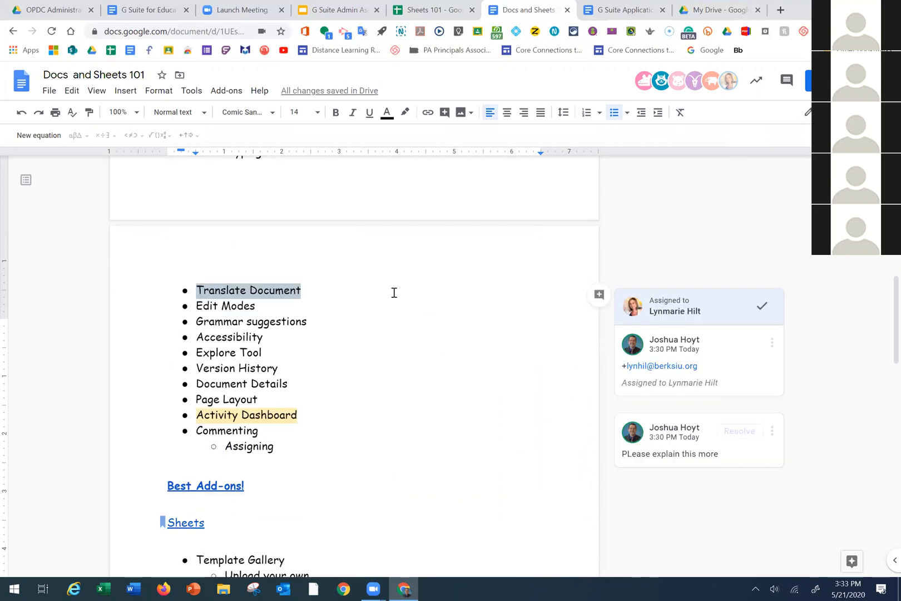
pyautogui.scroll(-5, 394, 311)
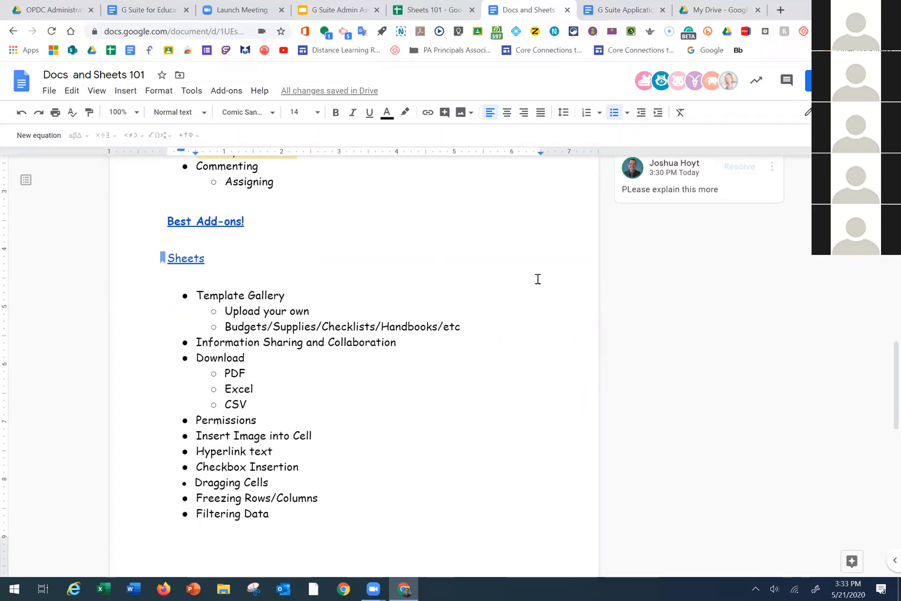
pyautogui.scroll(-1, 173, 303)
pyautogui.scroll(-9, 172, 303)
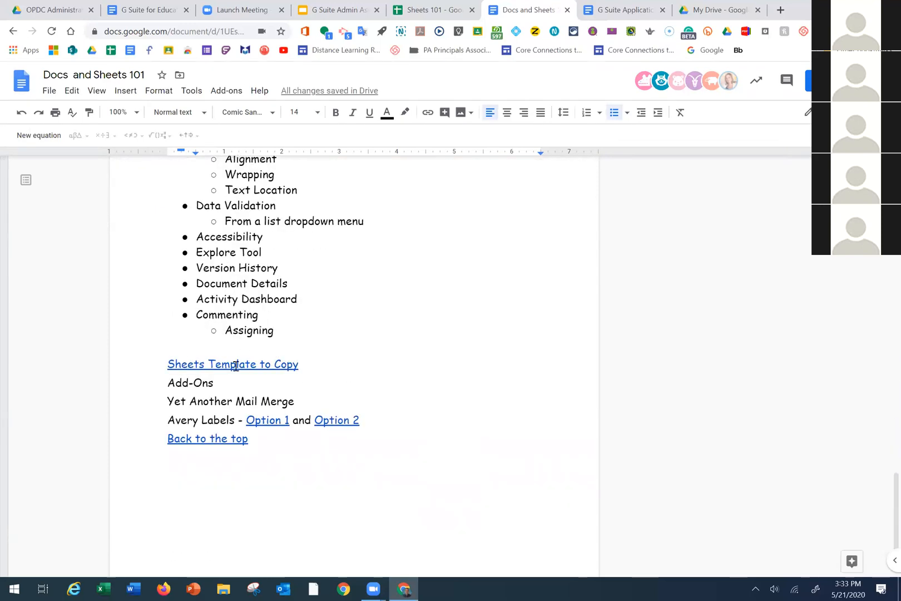
pyautogui.moveTo(301, 366); pyautogui.dragTo(167, 350)
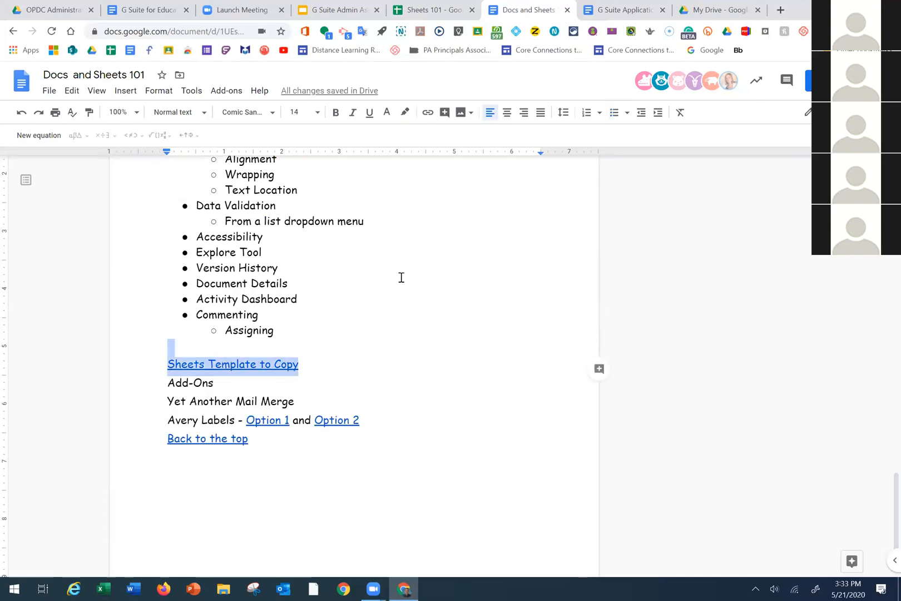
pyautogui.scroll(1, 367, 343)
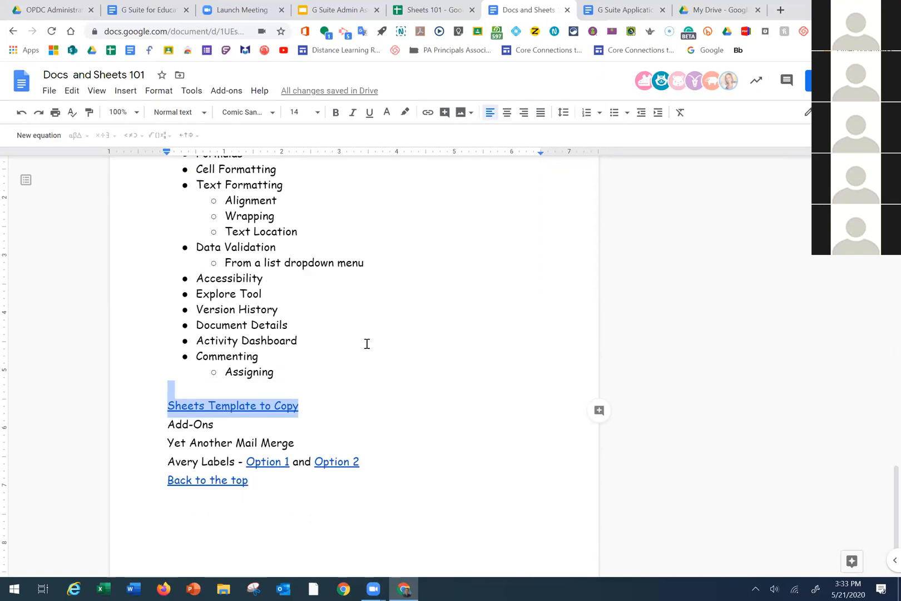
pyautogui.scroll(5, 302, 261)
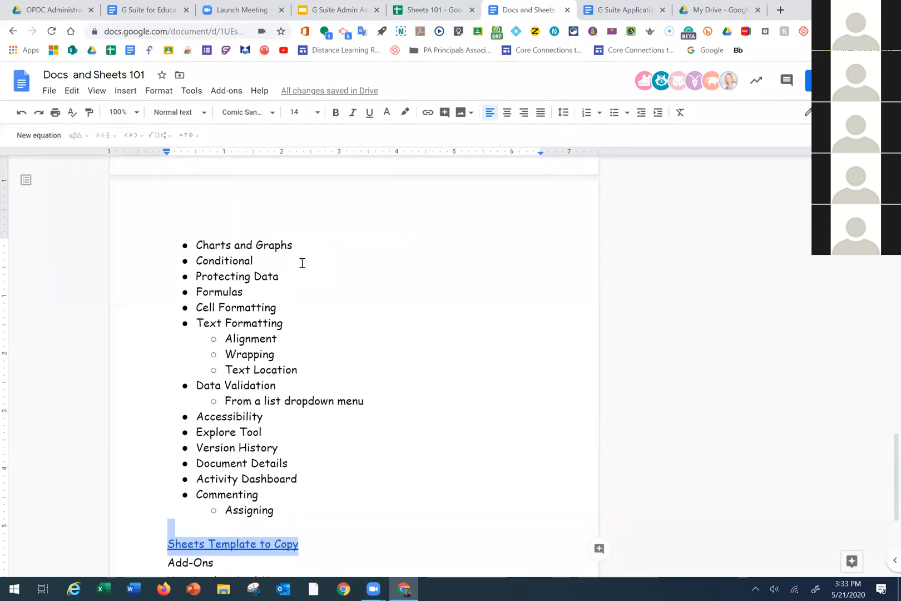
pyautogui.scroll(4, 301, 285)
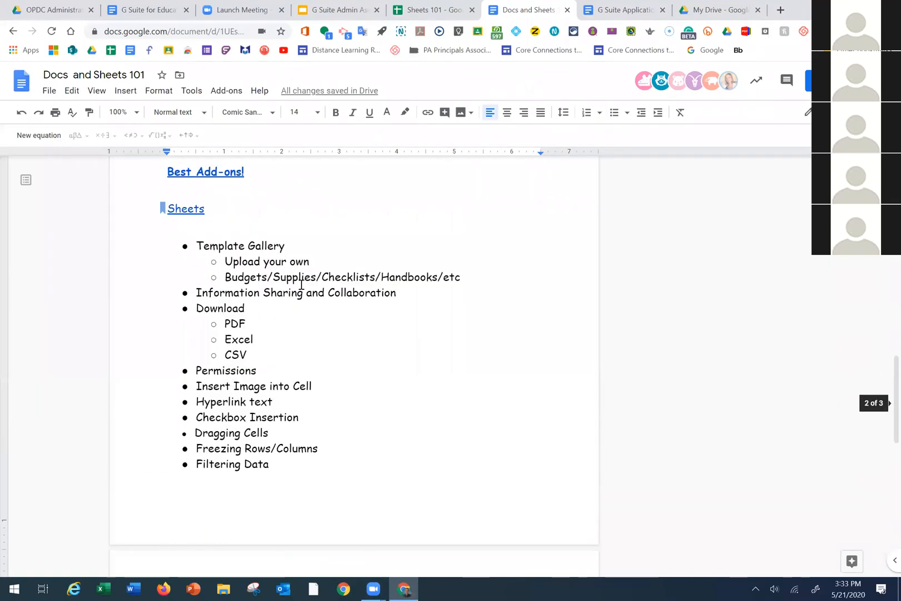
pyautogui.scroll(-1, 301, 285)
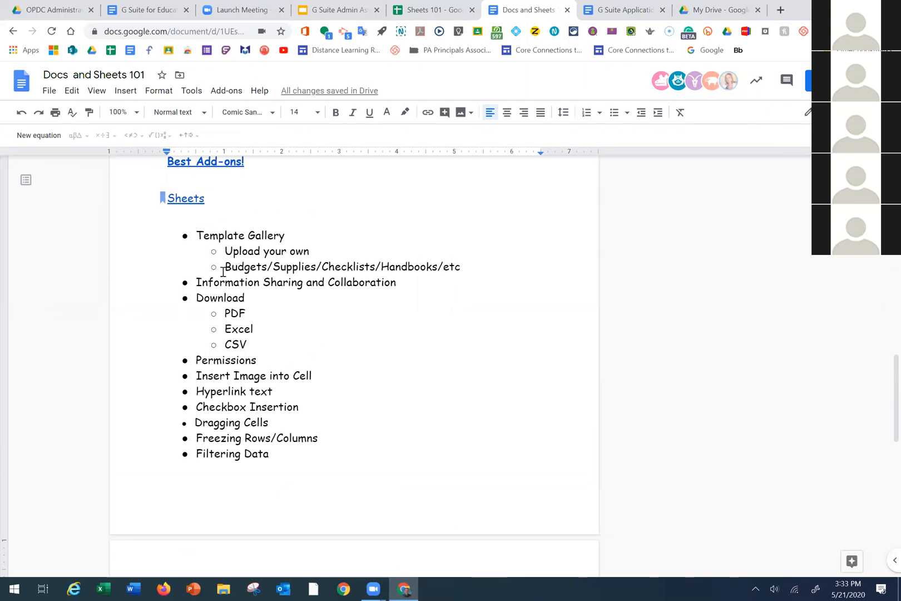
pyautogui.scroll(-1, 242, 286)
pyautogui.scroll(-3, 277, 287)
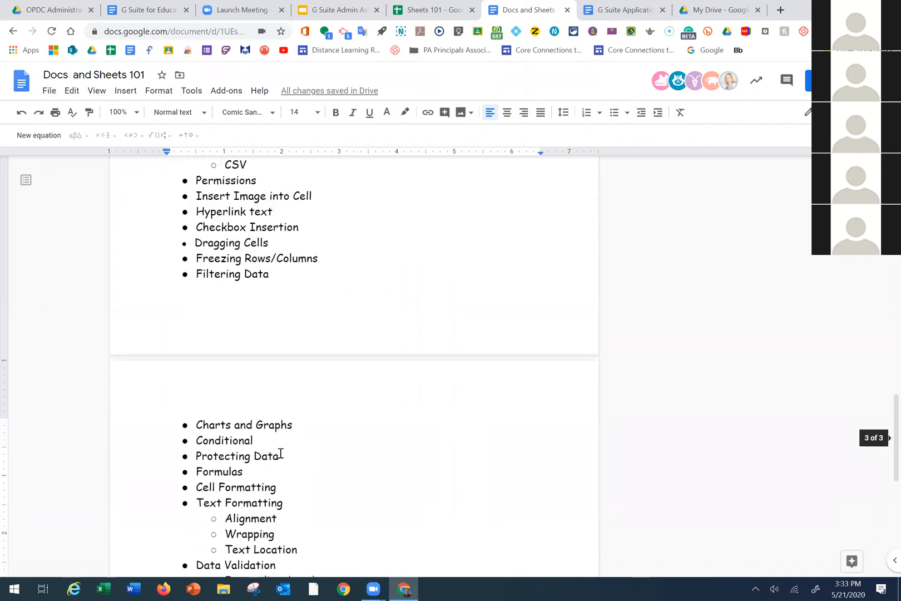
pyautogui.scroll(4, 283, 467)
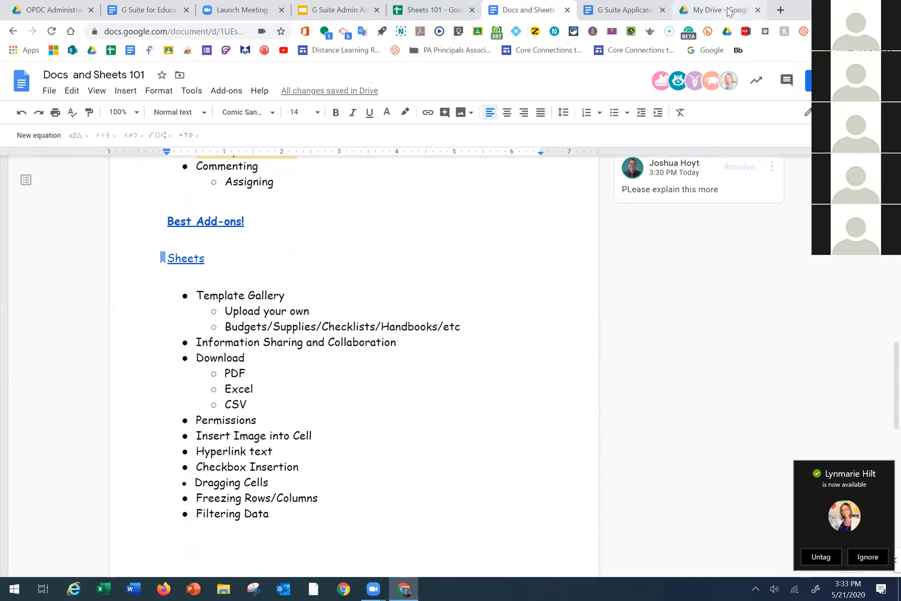
pyautogui.hotkey('ctrl', '9')
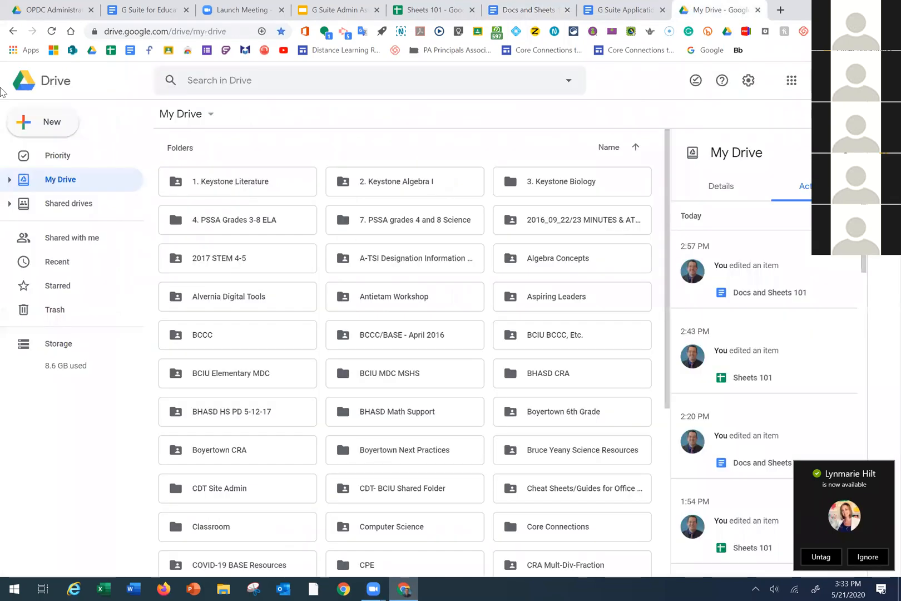
# From My Drive, create a new Google Sheets spreadsheet from a template
pyautogui.click(52, 123)
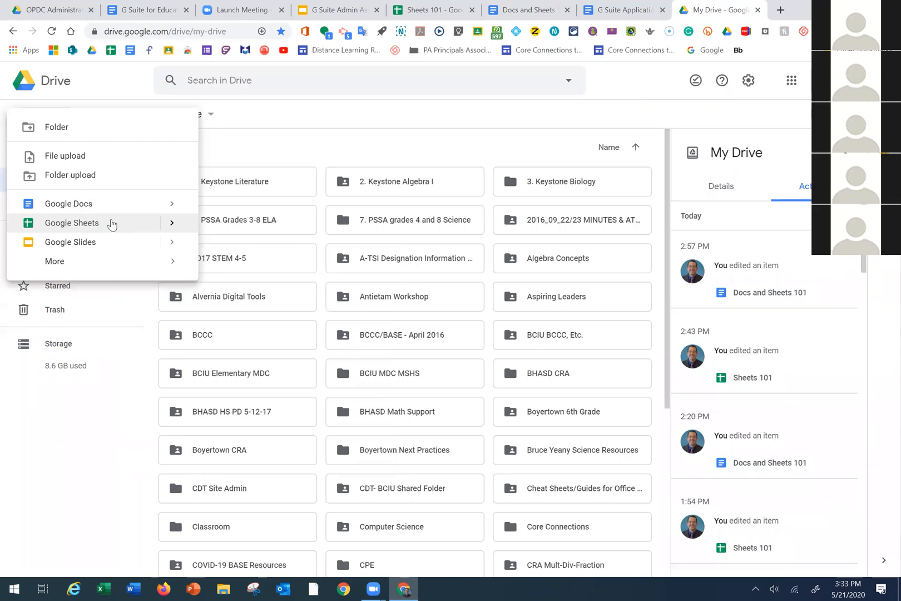
pyautogui.moveTo(170, 224)
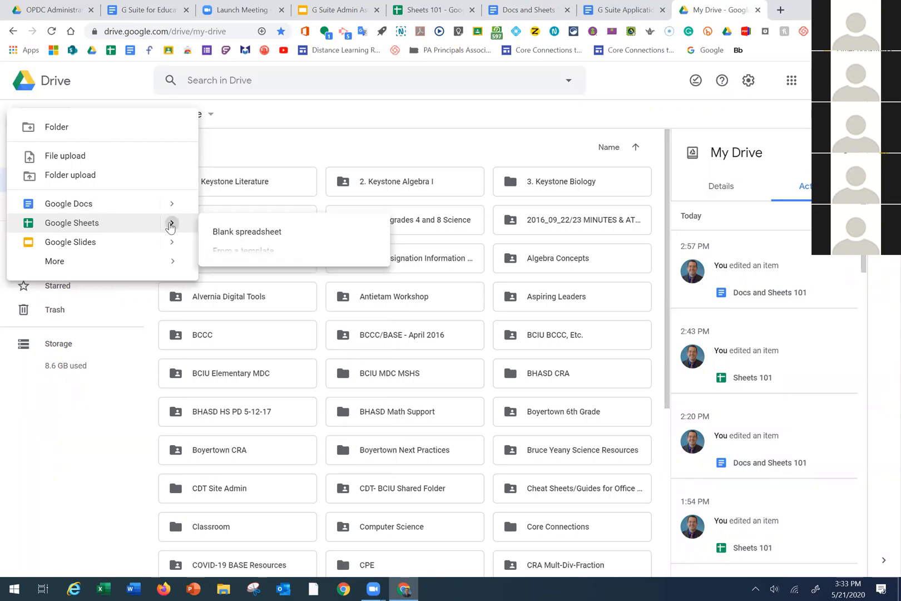
pyautogui.click(234, 253)
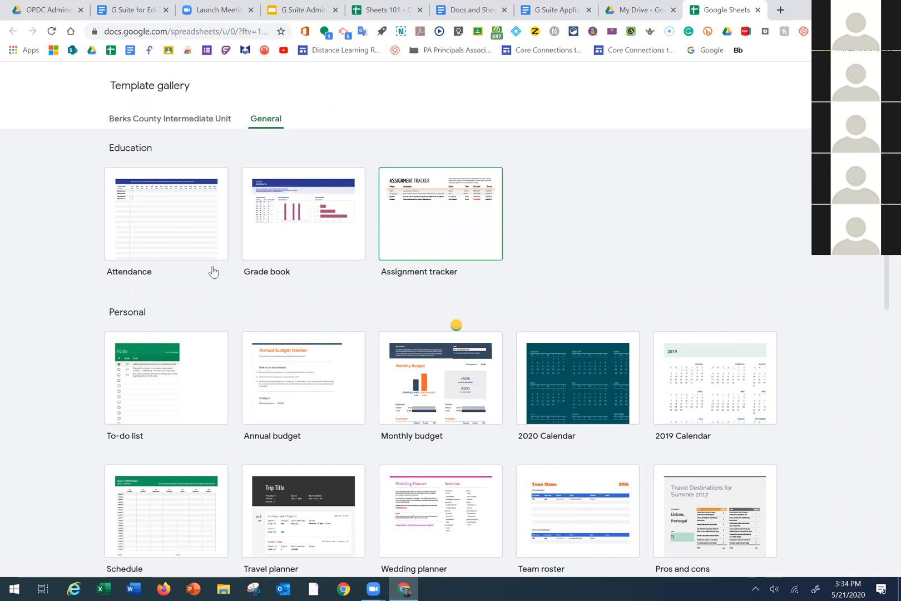
# Scroll the General templates, view the Berks County Intermediate Unit templates, then close the gallery tab
pyautogui.scroll(-1, 521, 369)
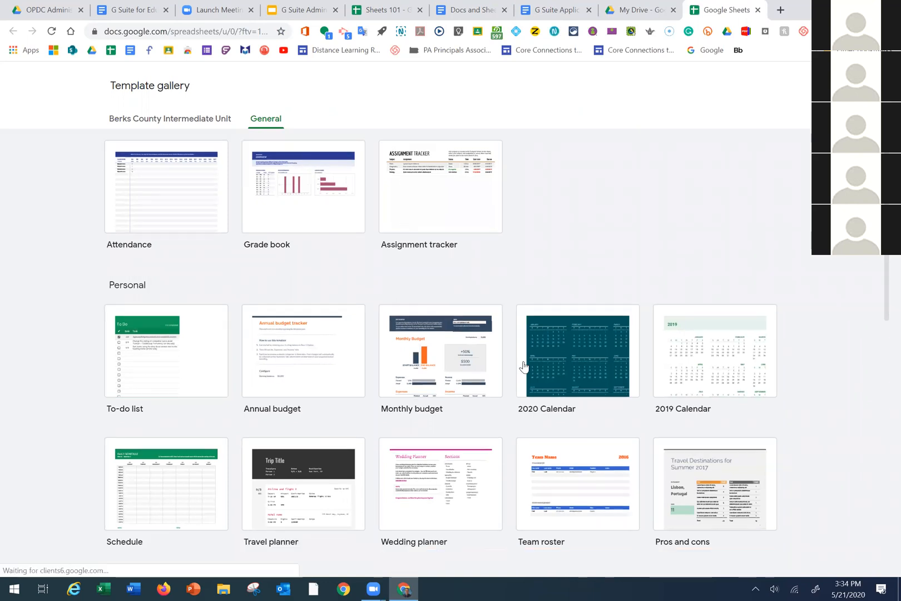
pyautogui.scroll(-3, 513, 374)
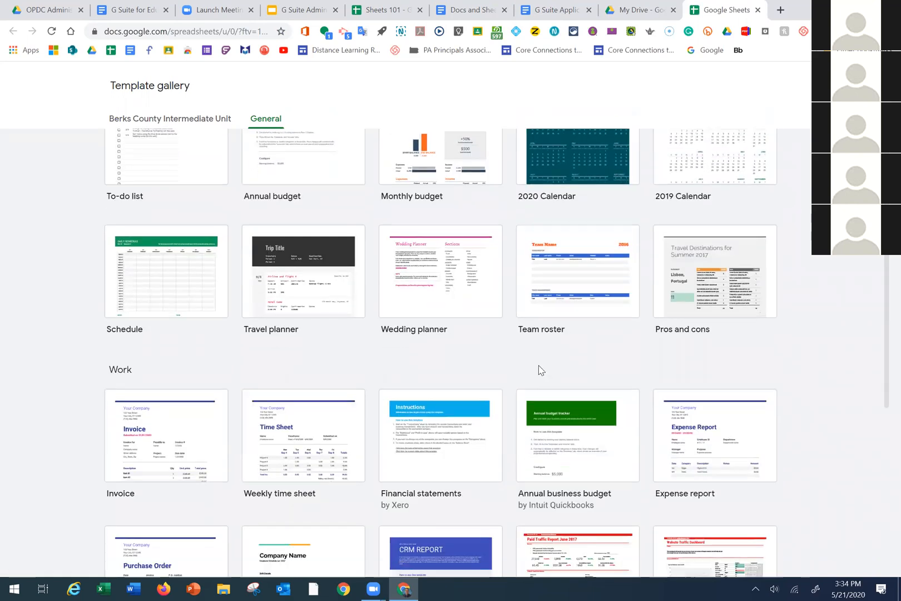
pyautogui.scroll(-5, 630, 358)
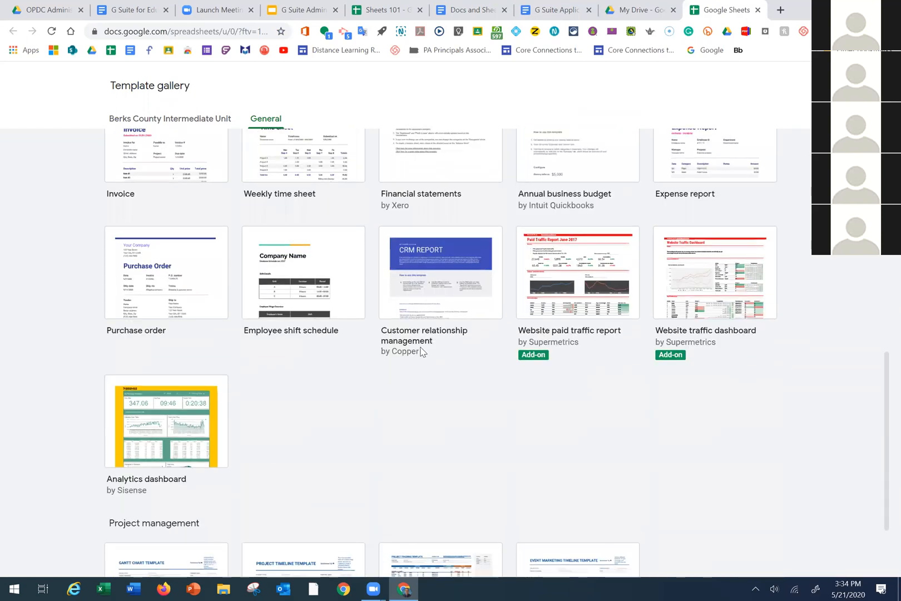
pyautogui.scroll(-2, 299, 445)
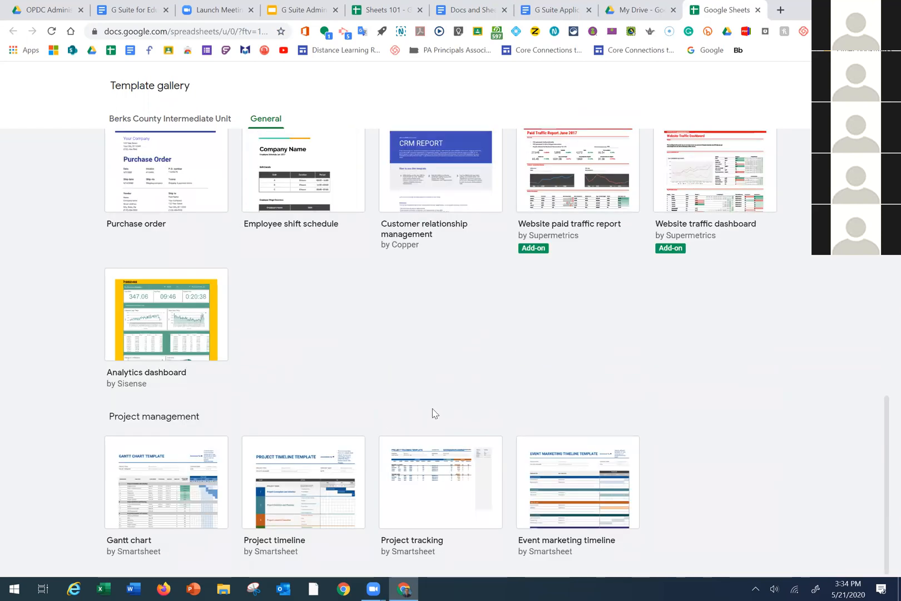
pyautogui.scroll(12, 436, 415)
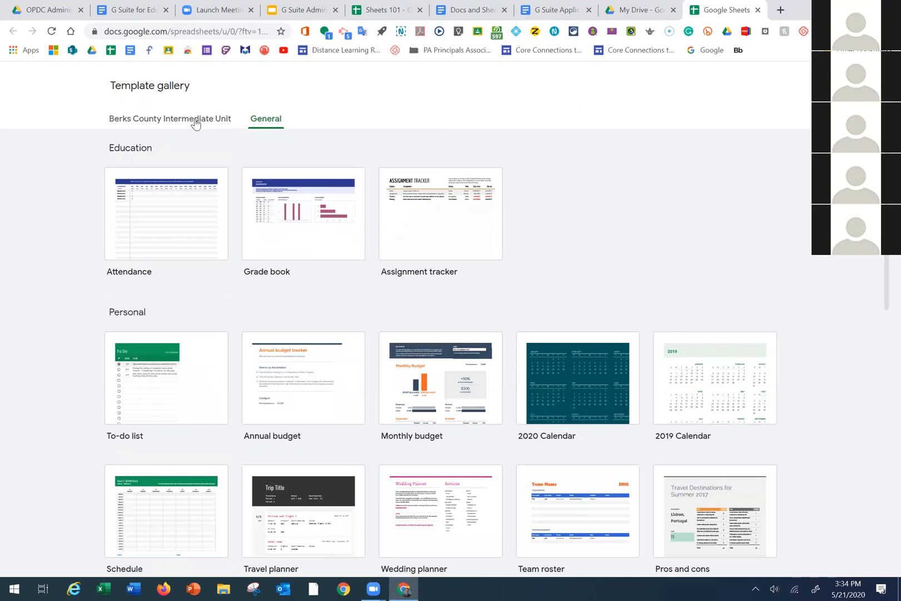
pyautogui.click(190, 120)
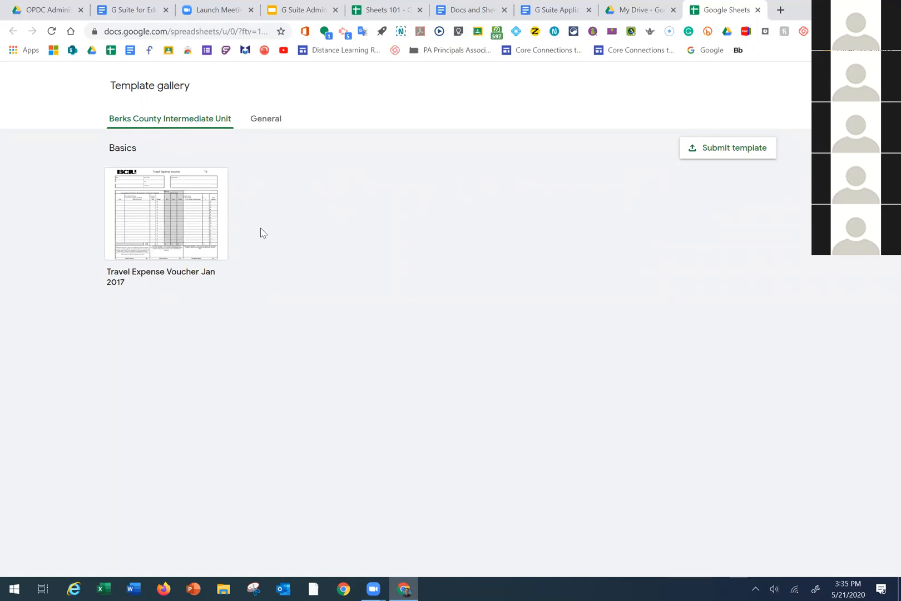
pyautogui.click(757, 10)
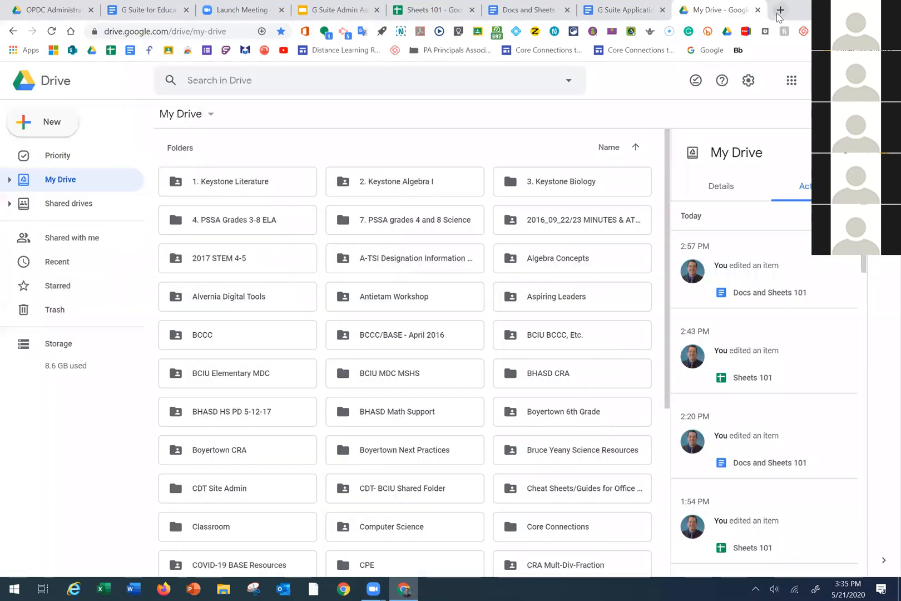
# Open a new browser tab, then switch back to the Sheets 101 spreadsheet tab
pyautogui.click(779, 11)
pyautogui.write('sheets.google.com')
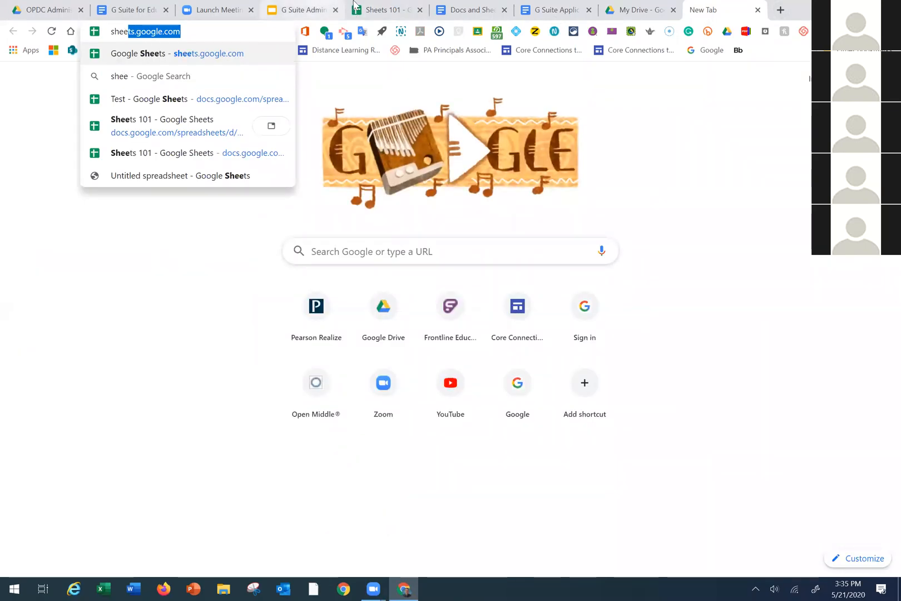
pyautogui.click(371, 15)
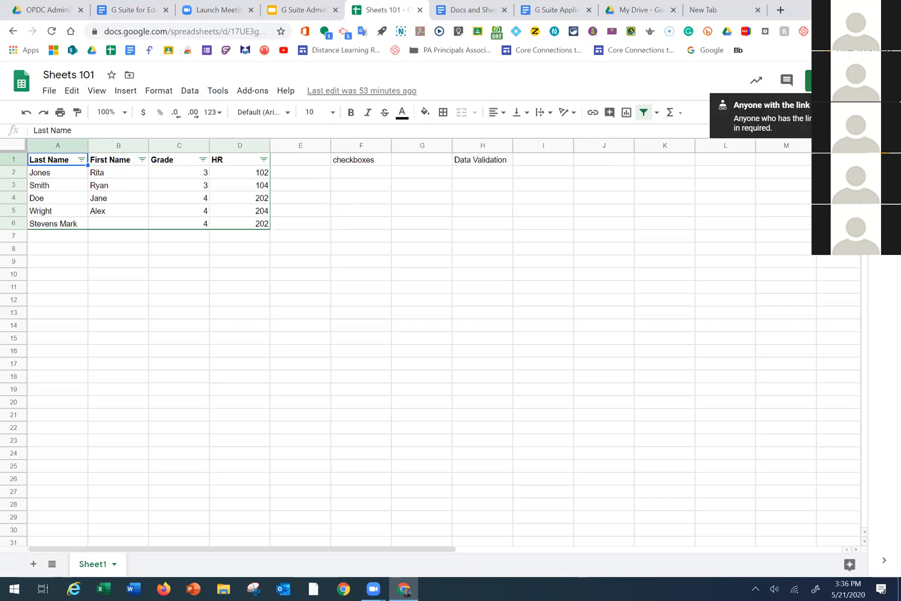
pyautogui.click(828, 81)
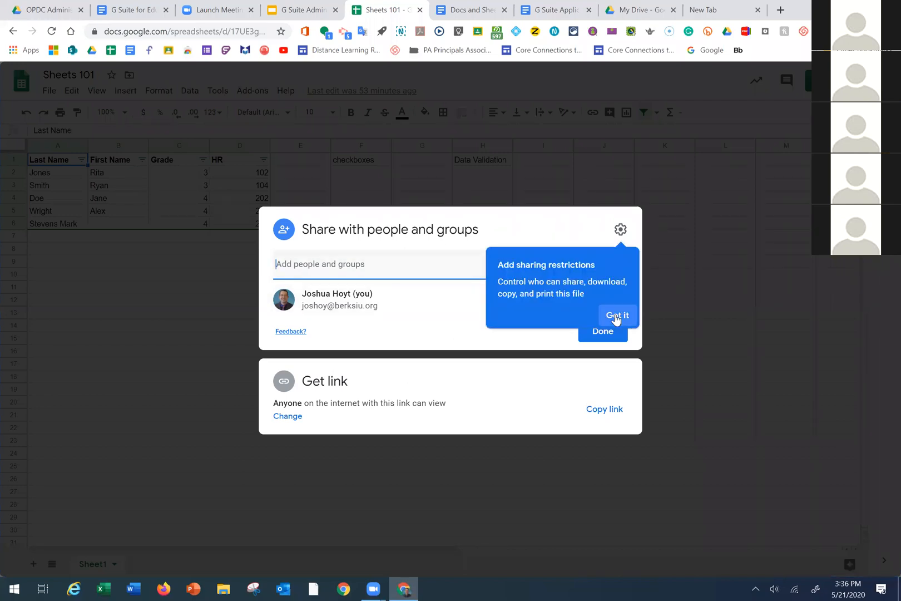
pyautogui.click(615, 317)
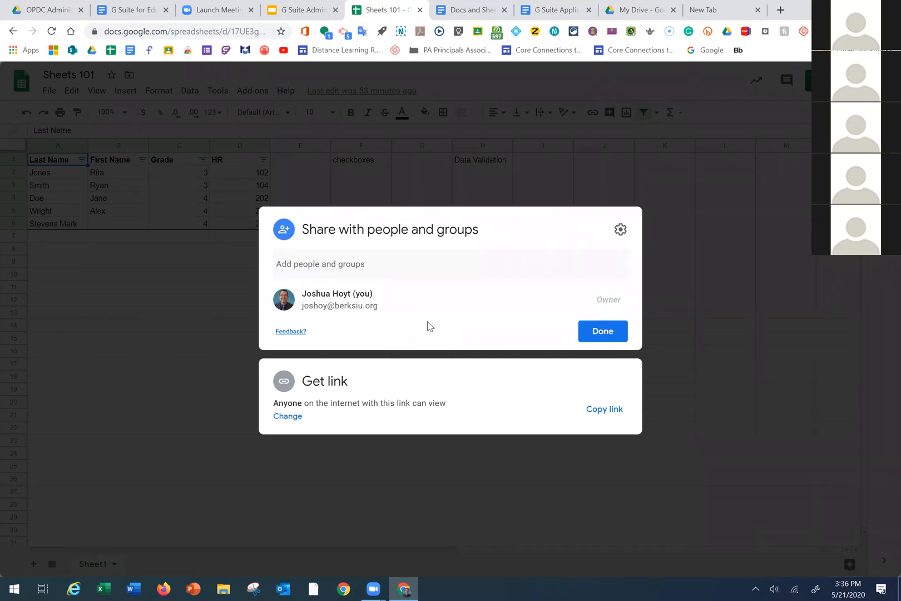
pyautogui.click(805, 349)
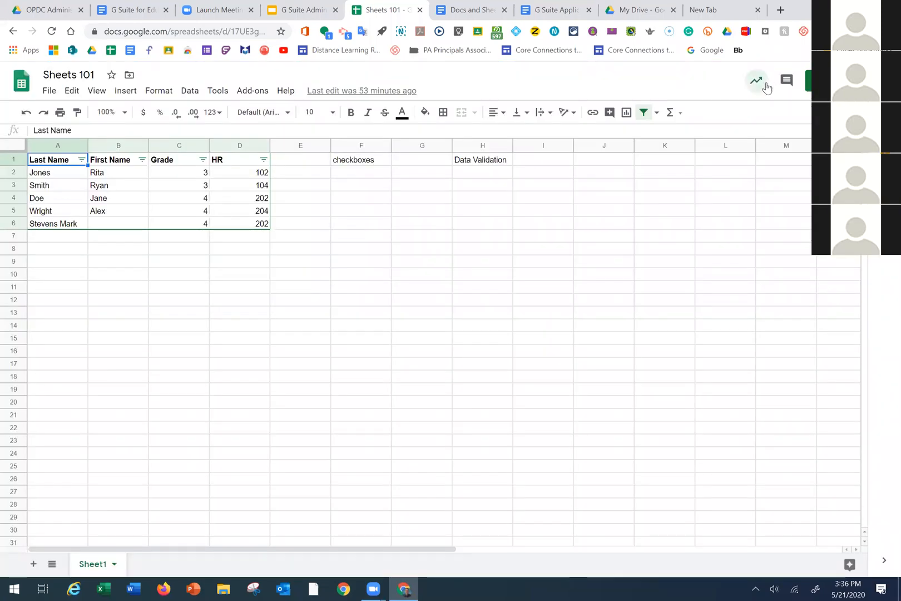
pyautogui.click(756, 85)
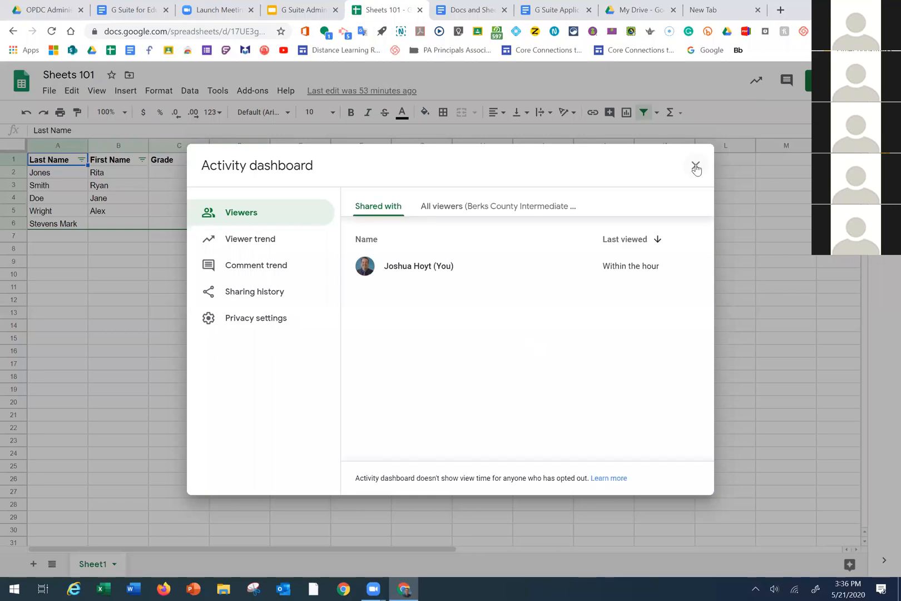
pyautogui.click(696, 166)
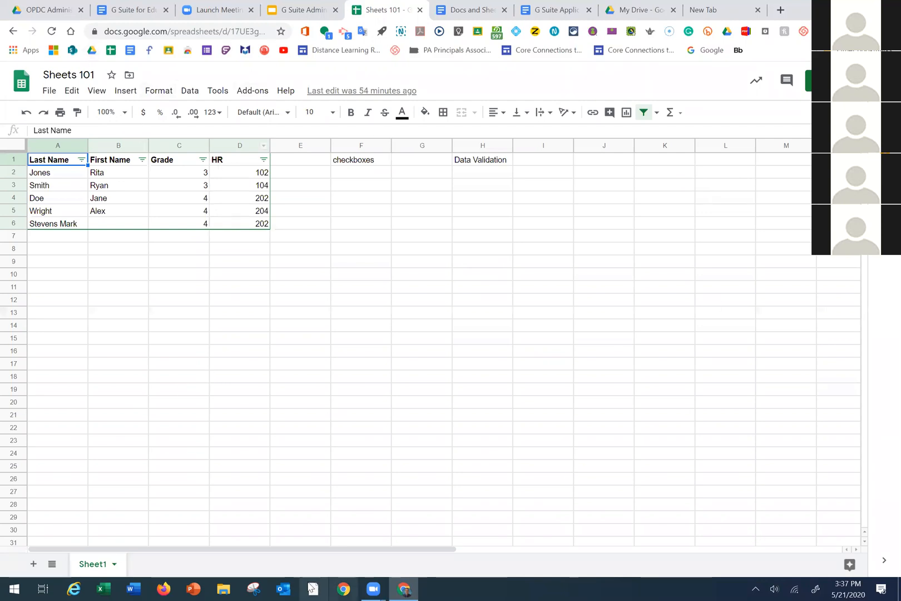
# Rename Sheet1 to 'Page 1' and add a second sheet named 'Page 2'
pyautogui.doubleClick(96, 564)
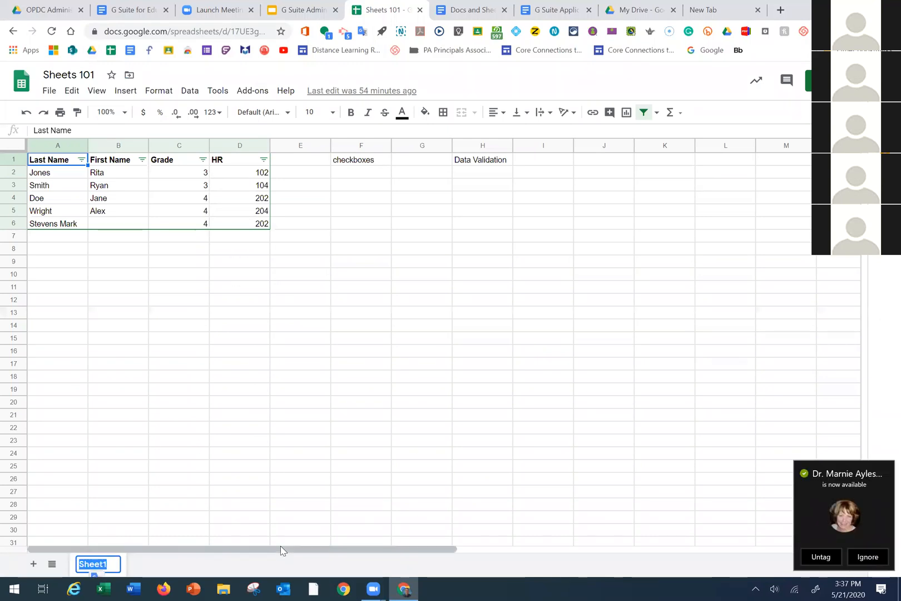
pyautogui.write('Page 1')
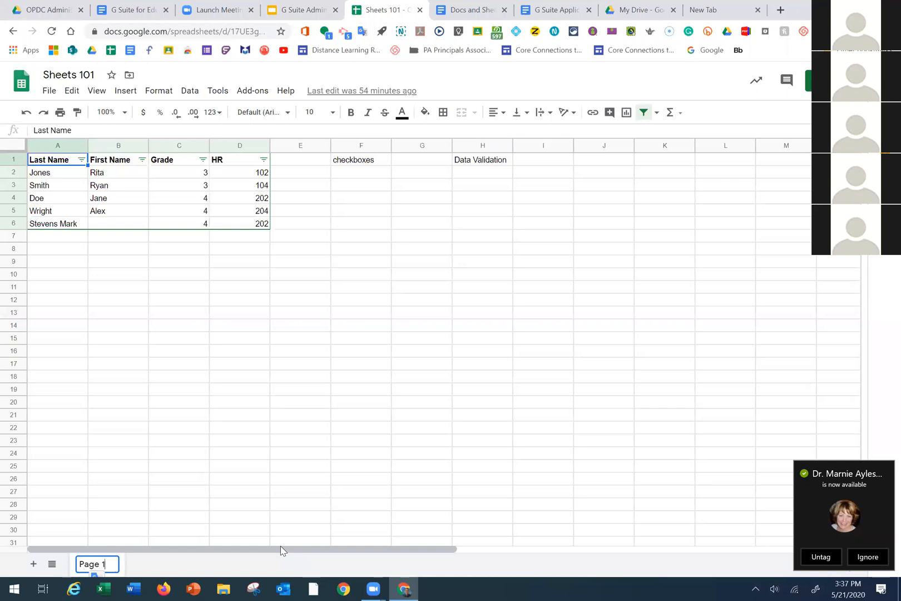
pyautogui.click(281, 491)
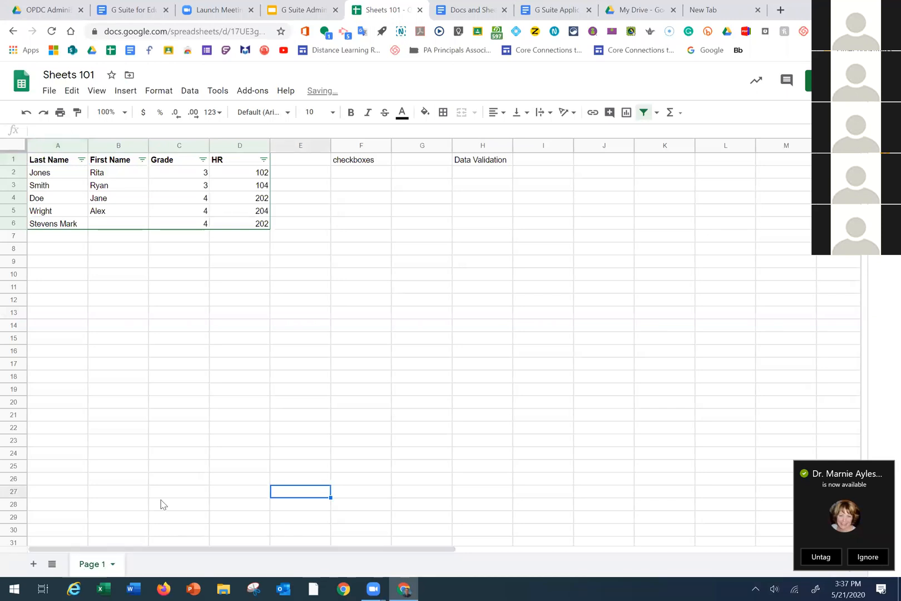
pyautogui.click(34, 563)
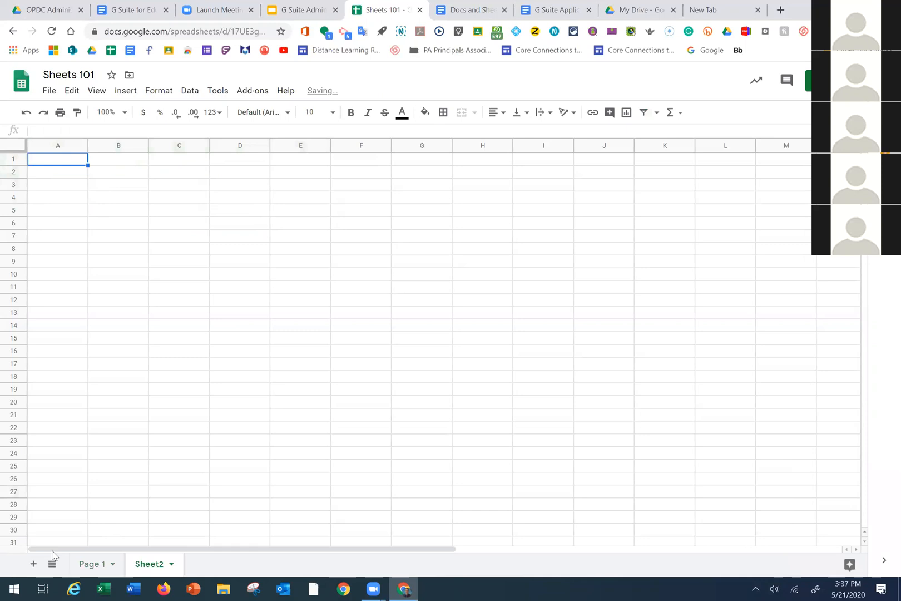
pyautogui.doubleClick(155, 564)
pyautogui.write('Page 2')
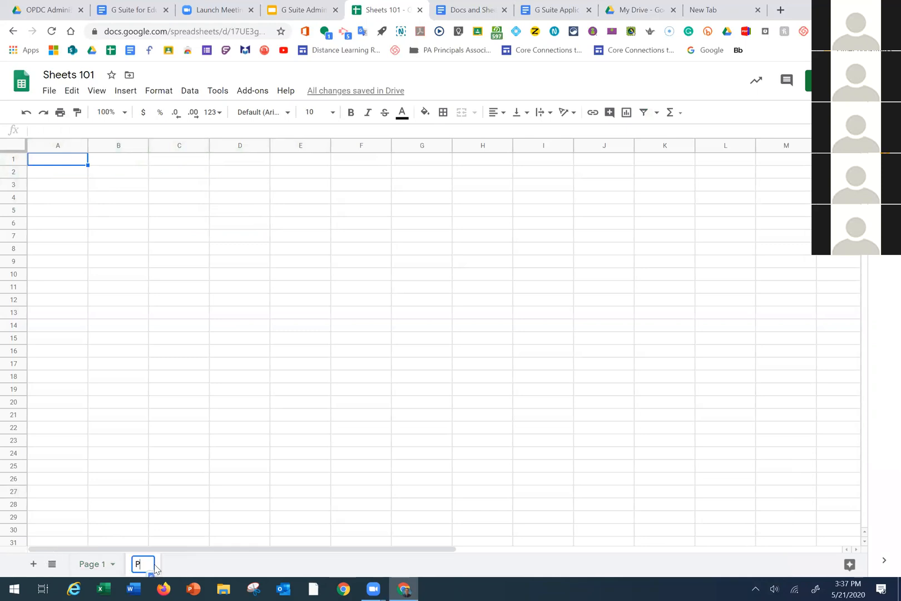
pyautogui.click(94, 564)
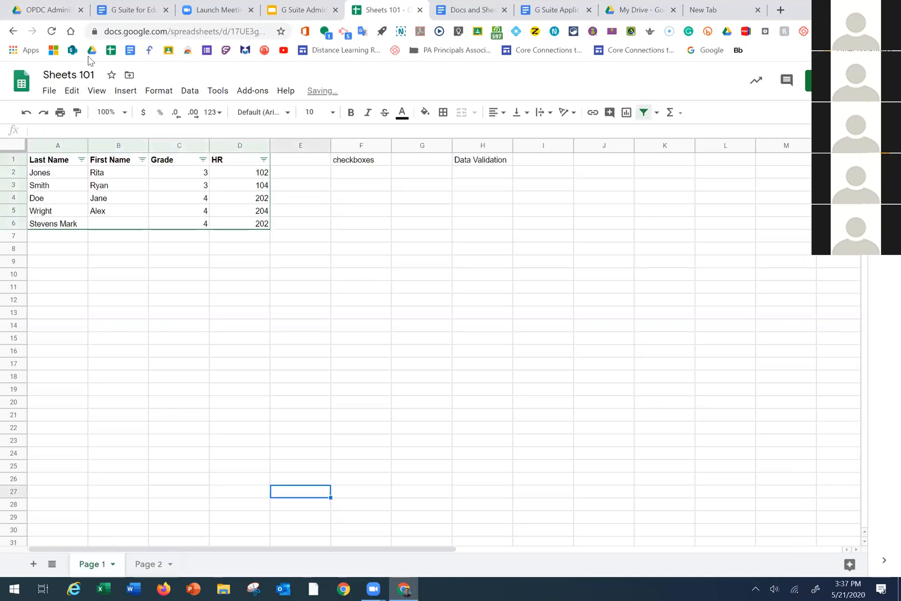
# Switch back and forth between the Page 1 roster and the empty Page 2 sheet
pyautogui.click(132, 565)
pyautogui.click(123, 564)
pyautogui.click(141, 563)
pyautogui.click(112, 564)
pyautogui.click(142, 564)
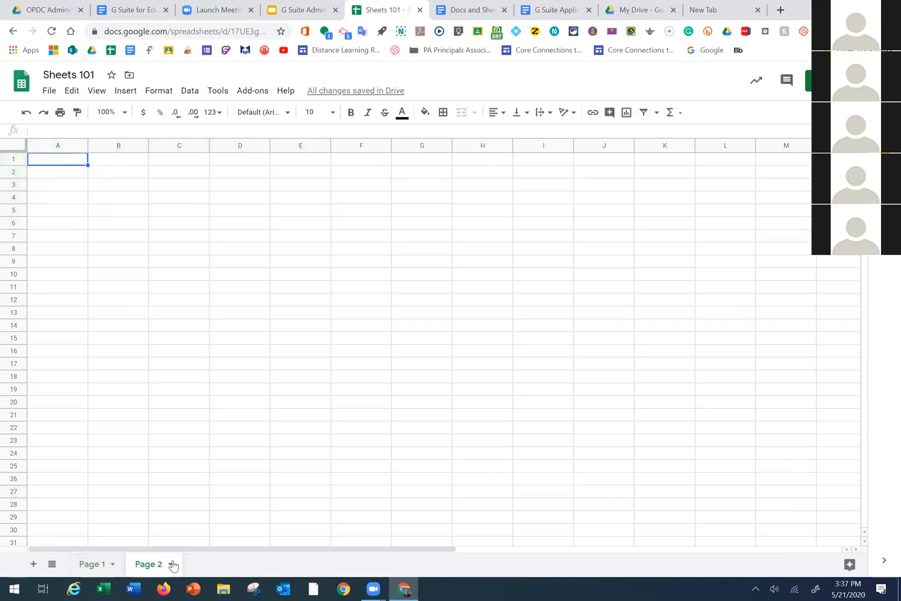
# Colour the Page 2 sheet tab blue, then return to the Page 1 sheet
pyautogui.click(170, 564)
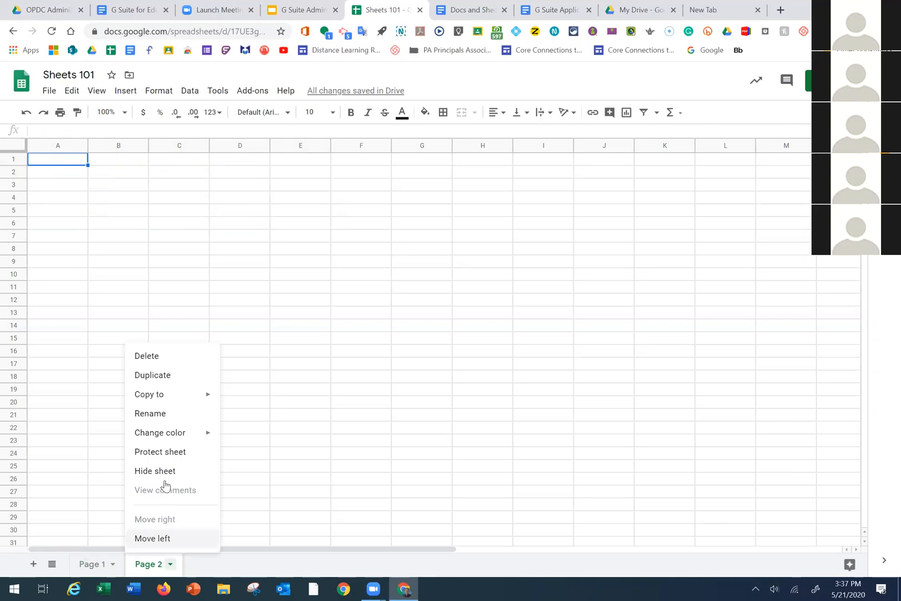
pyautogui.moveTo(175, 430)
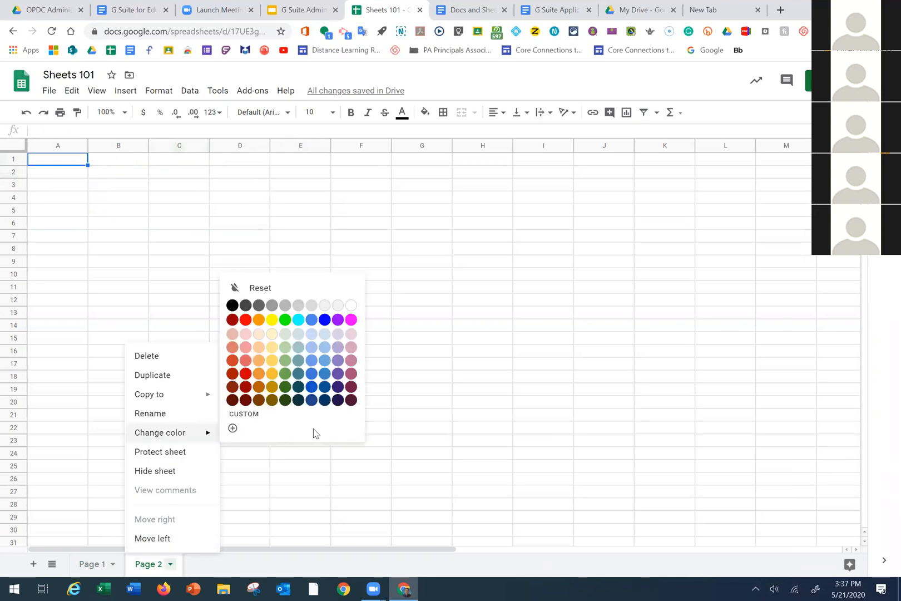
pyautogui.click(315, 365)
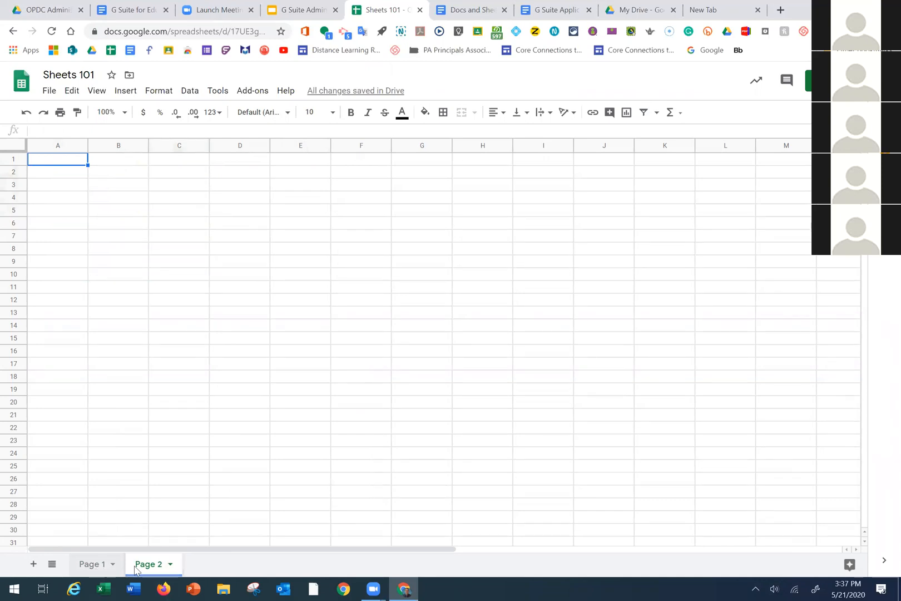
pyautogui.click(170, 564)
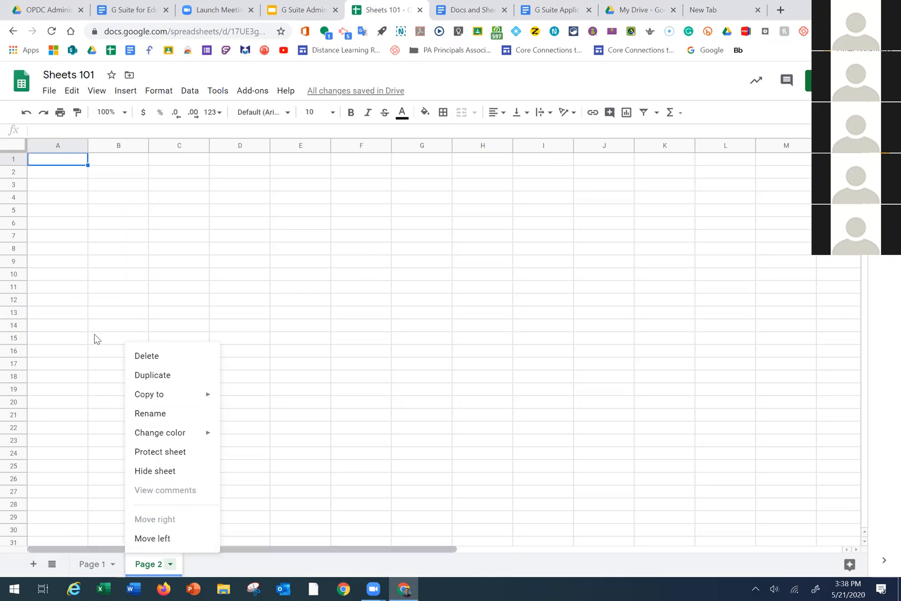
pyautogui.moveTo(117, 326); pyautogui.dragTo(118, 337)
pyautogui.click(88, 564)
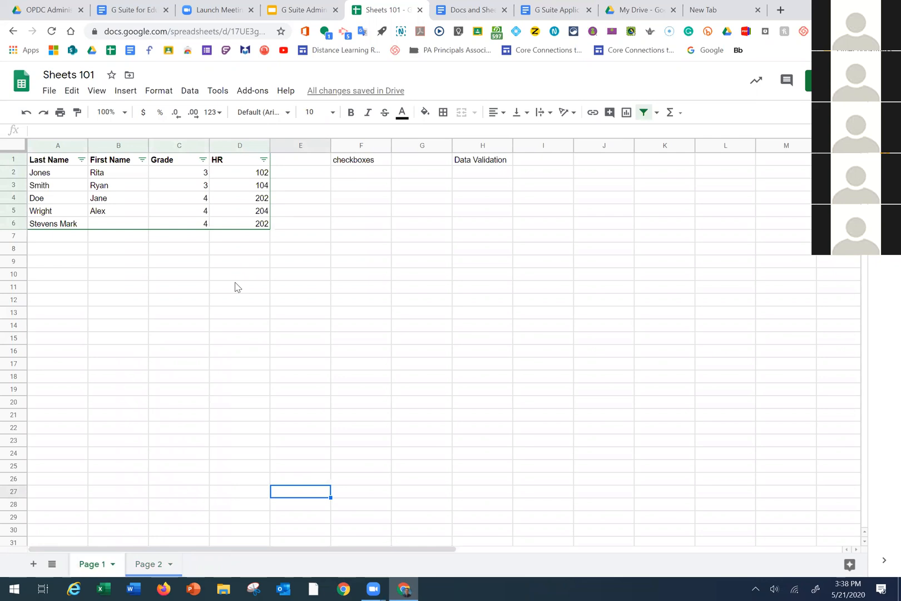
# On Page 1, review the File menu's Download formats and Version history options
pyautogui.click(53, 94)
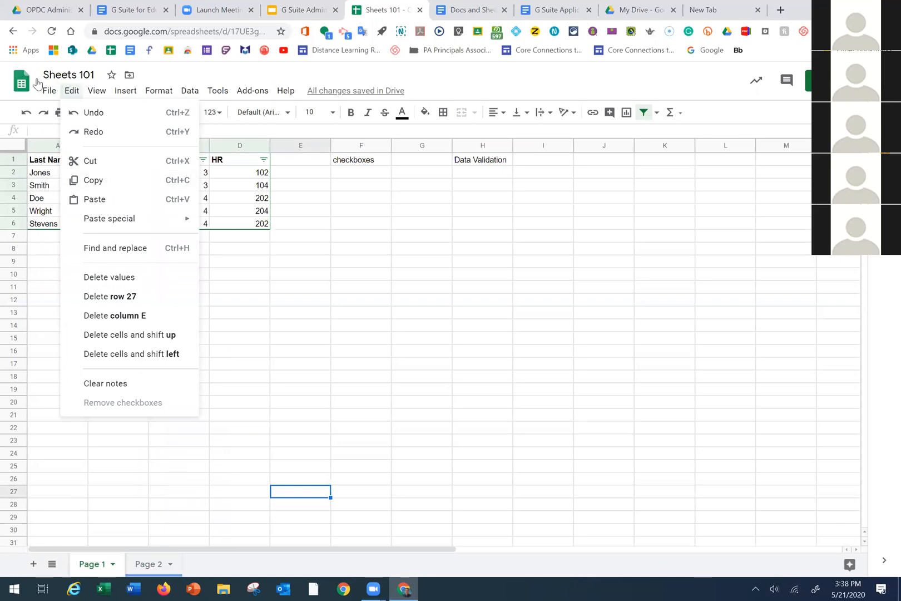
pyautogui.moveTo(84, 231)
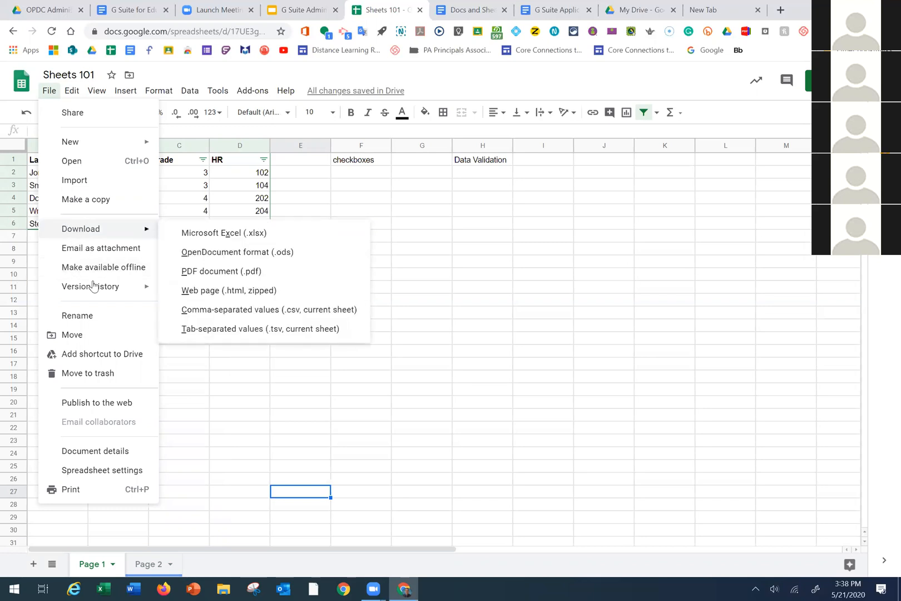
pyautogui.moveTo(92, 288)
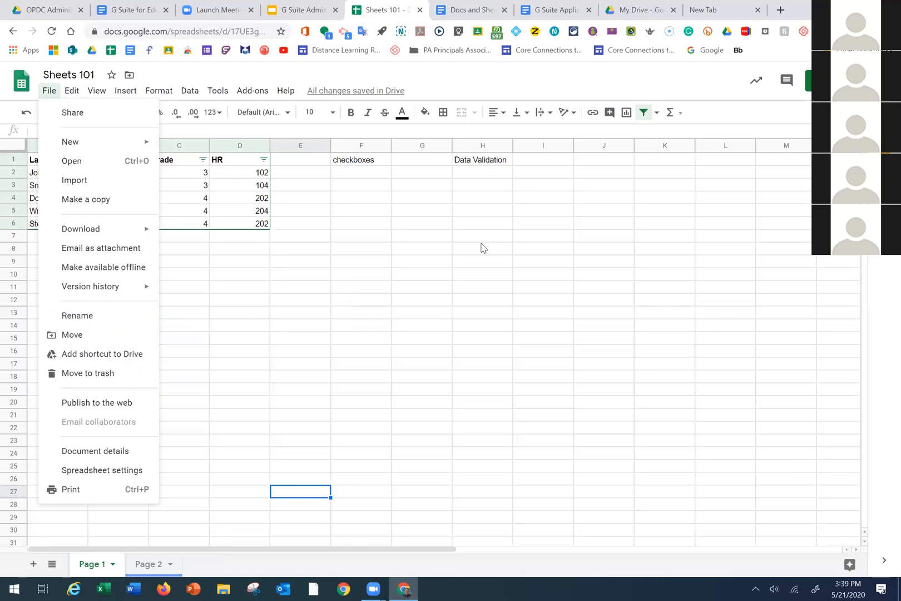
# Dismiss the File menu, leaving the Page 1 roster in view
pyautogui.press('Escape')
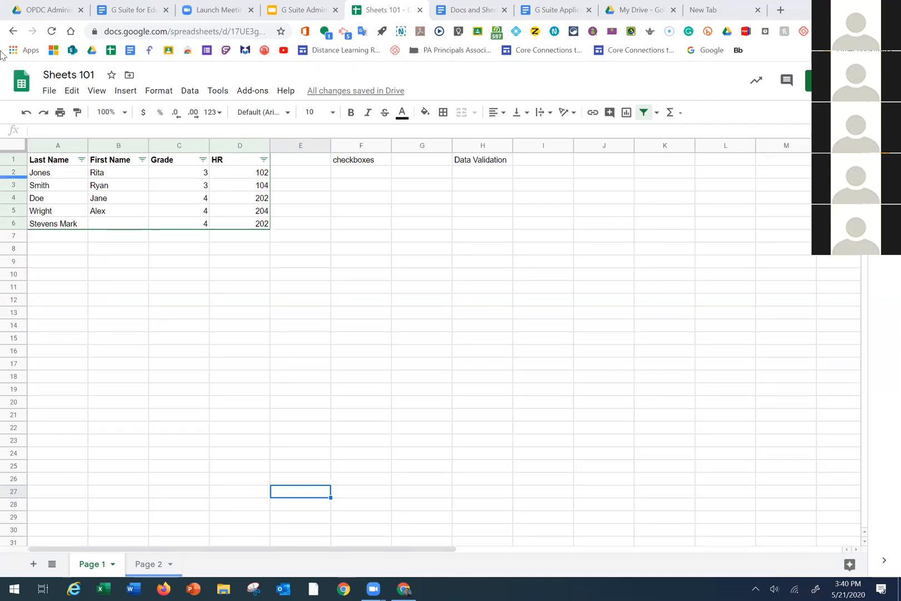
pyautogui.click(49, 92)
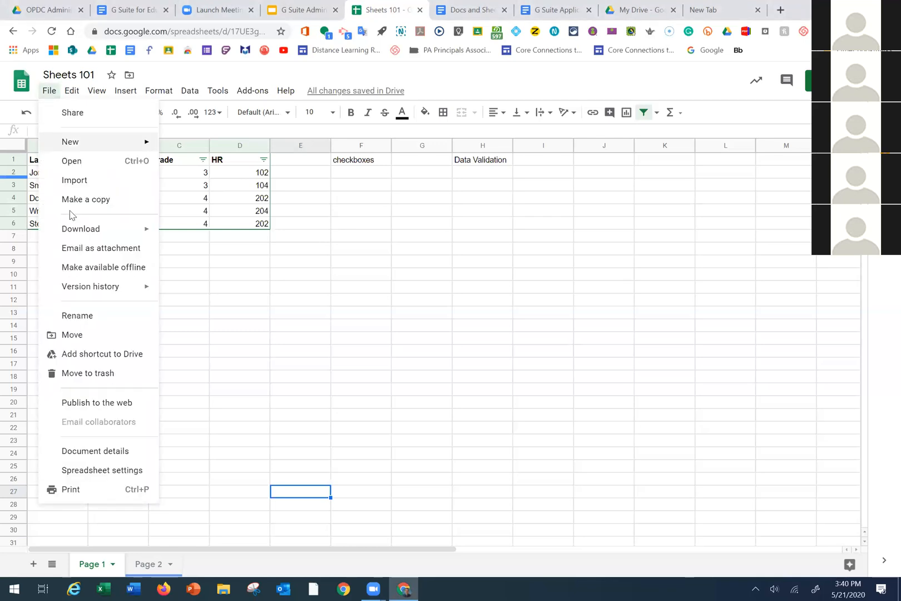
pyautogui.moveTo(77, 229)
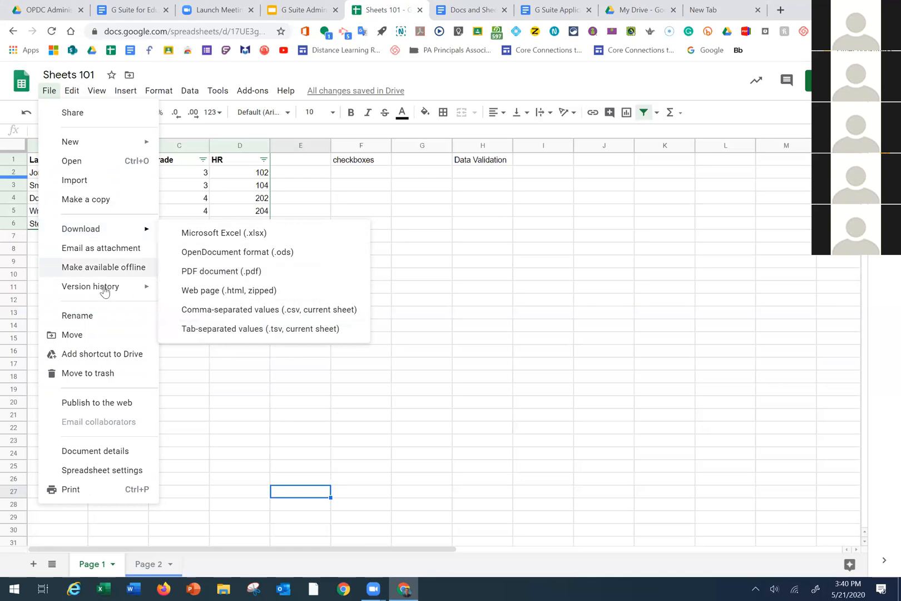
pyautogui.moveTo(105, 291)
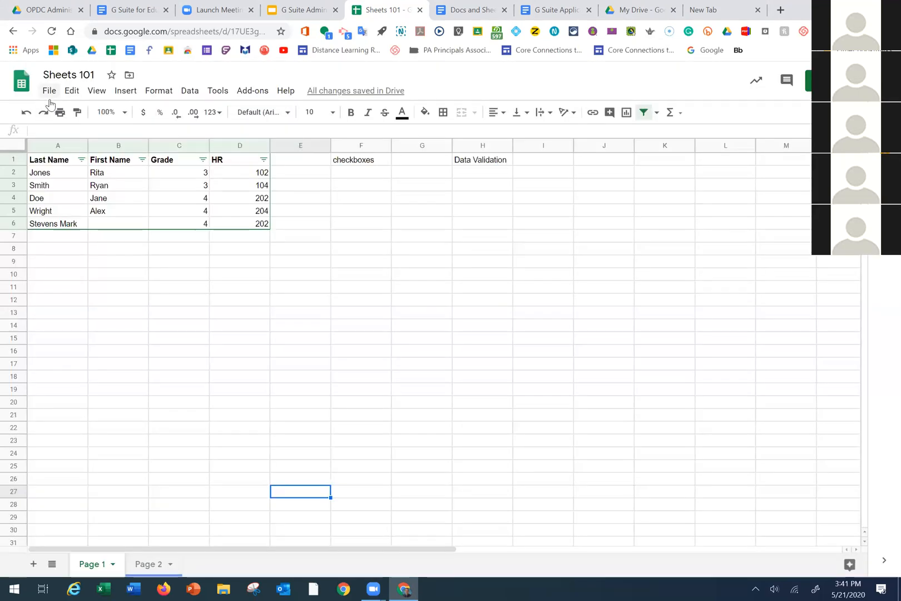
pyautogui.click(49, 94)
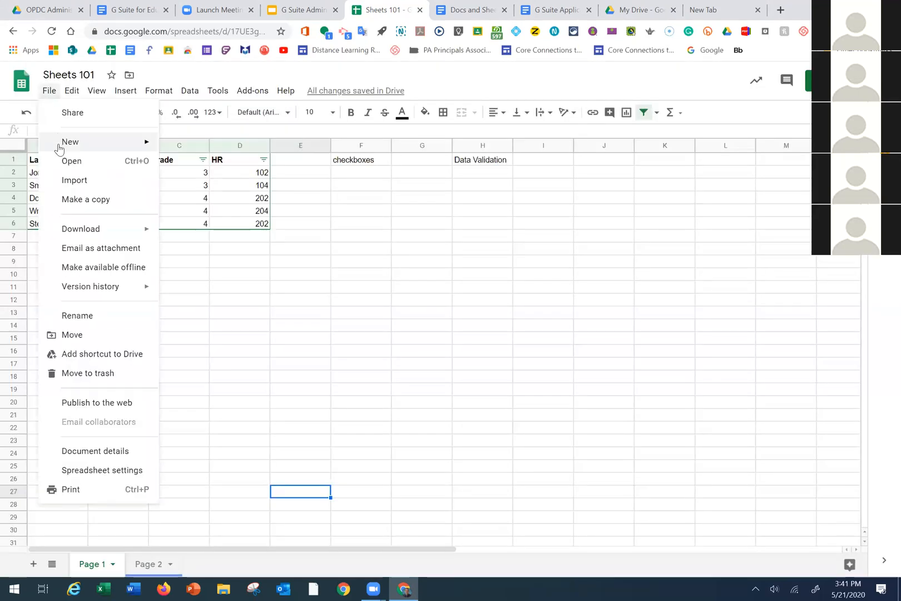
pyautogui.click(86, 472)
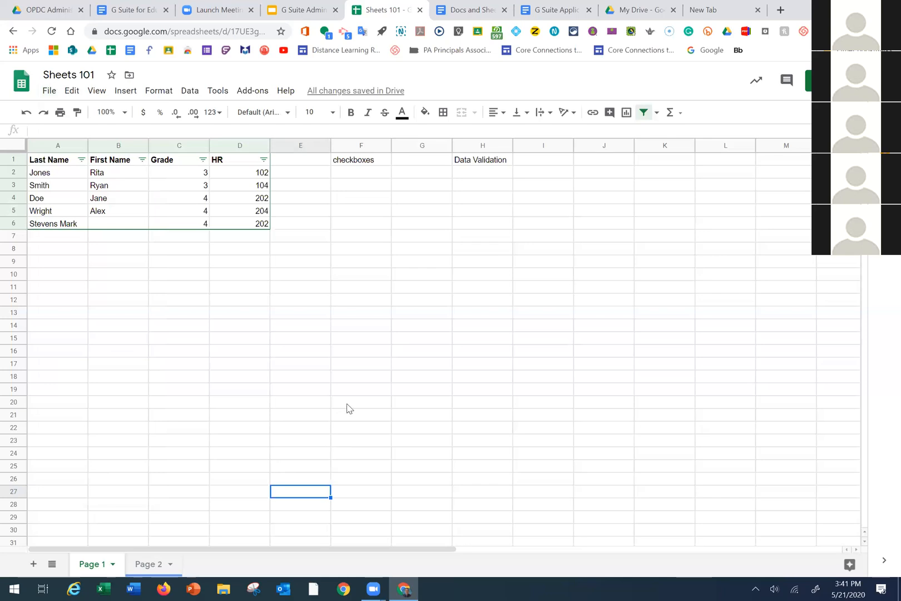
# Review the Calculation settings, cancel without changes, and select the whole sheet
pyautogui.click(371, 241)
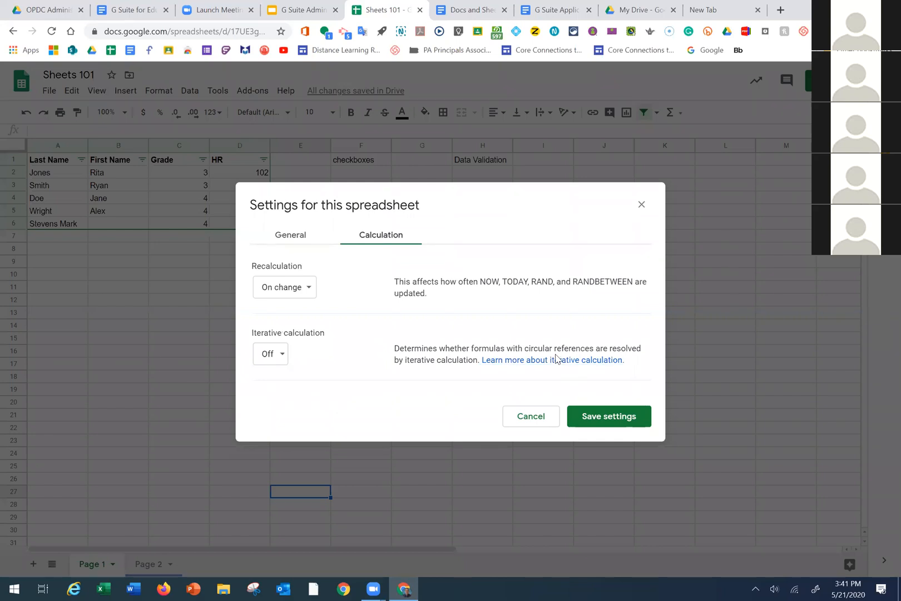
pyautogui.click(532, 418)
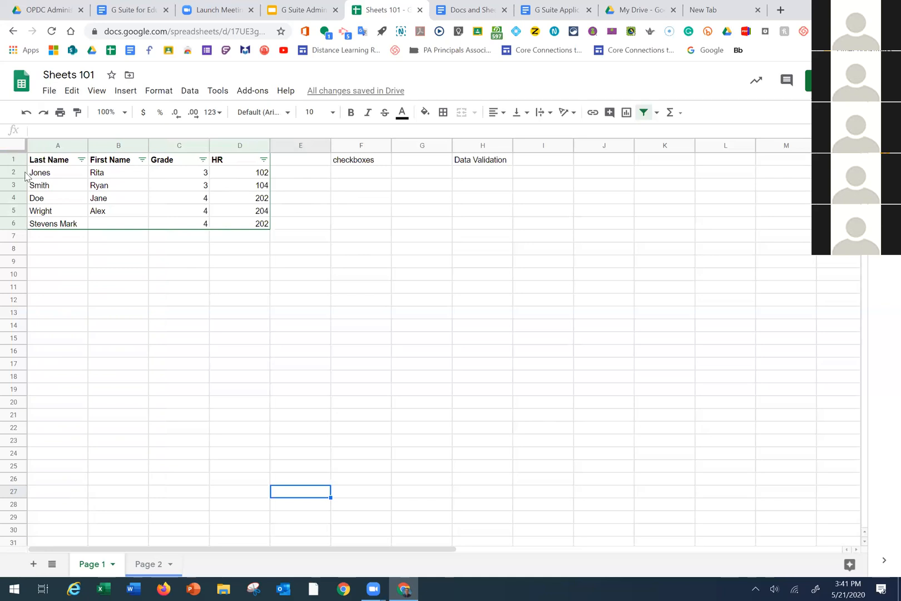
pyautogui.hotkey('ctrl', 'a')
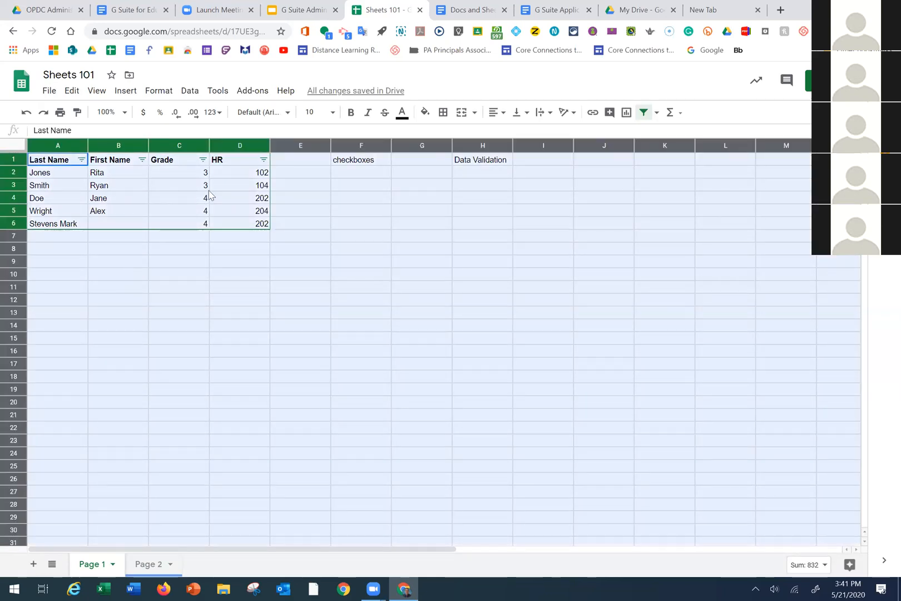
# Select the roster range A1:D6 and remove its filter
pyautogui.click(423, 300)
pyautogui.moveTo(49, 160); pyautogui.dragTo(233, 218)
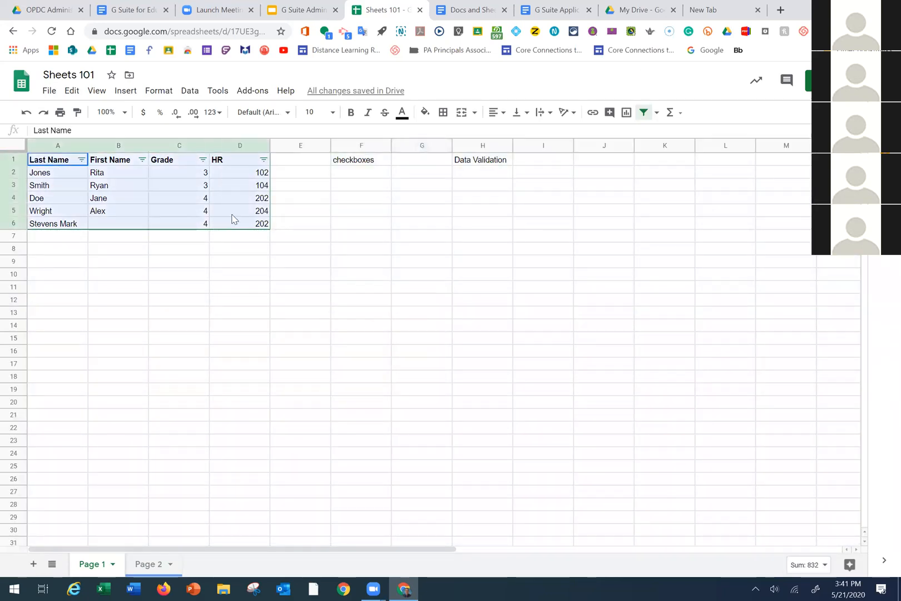
pyautogui.click(644, 112)
pyautogui.click(320, 340)
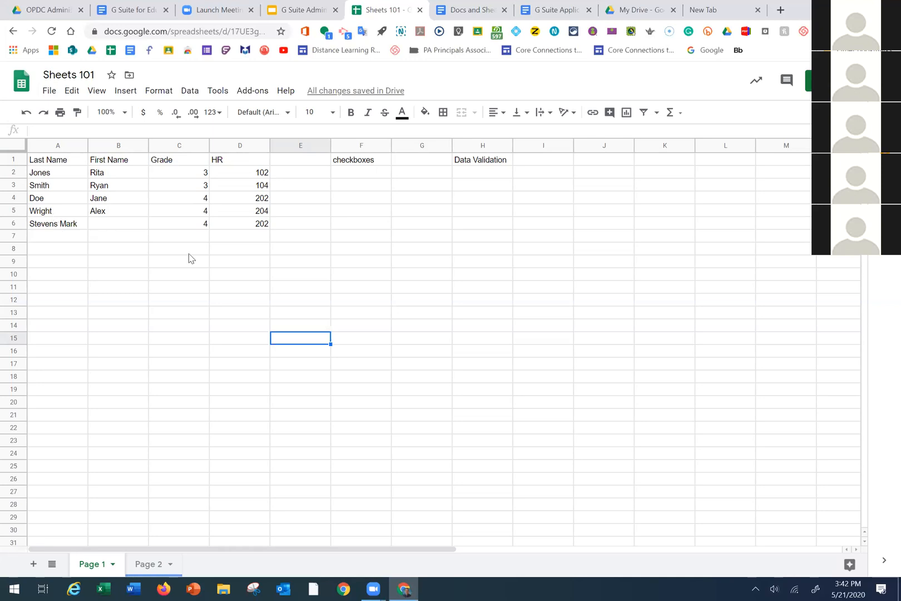
pyautogui.click(54, 227)
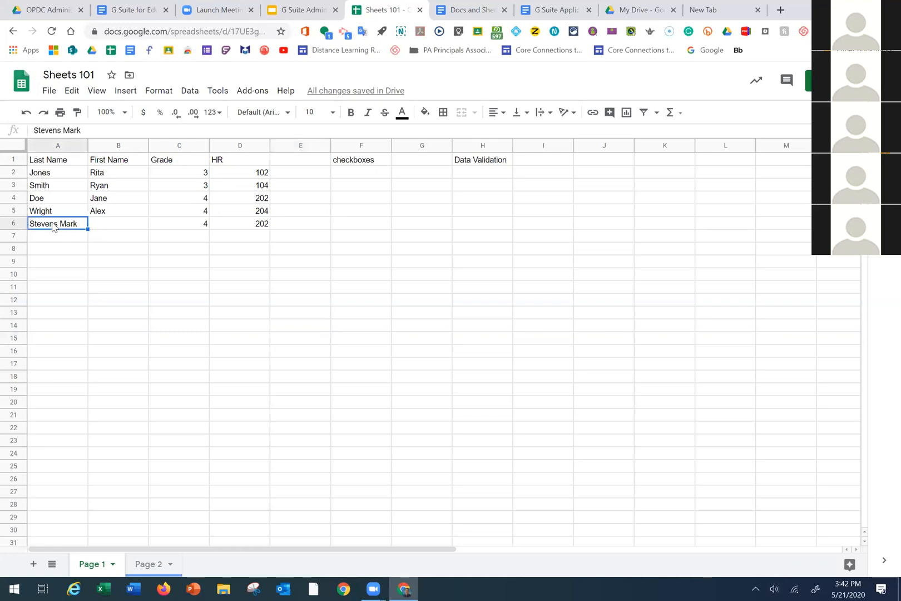
pyautogui.click(190, 92)
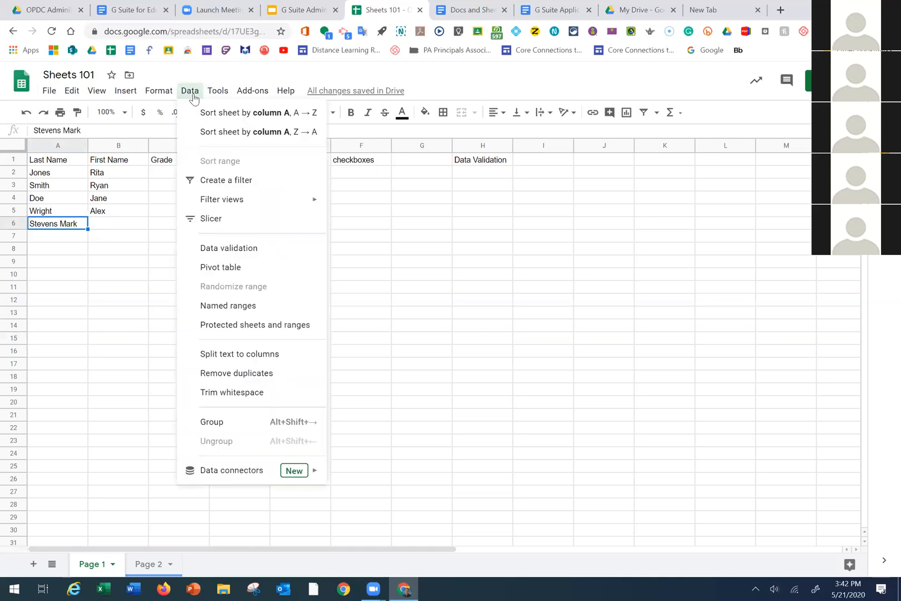
pyautogui.click(233, 356)
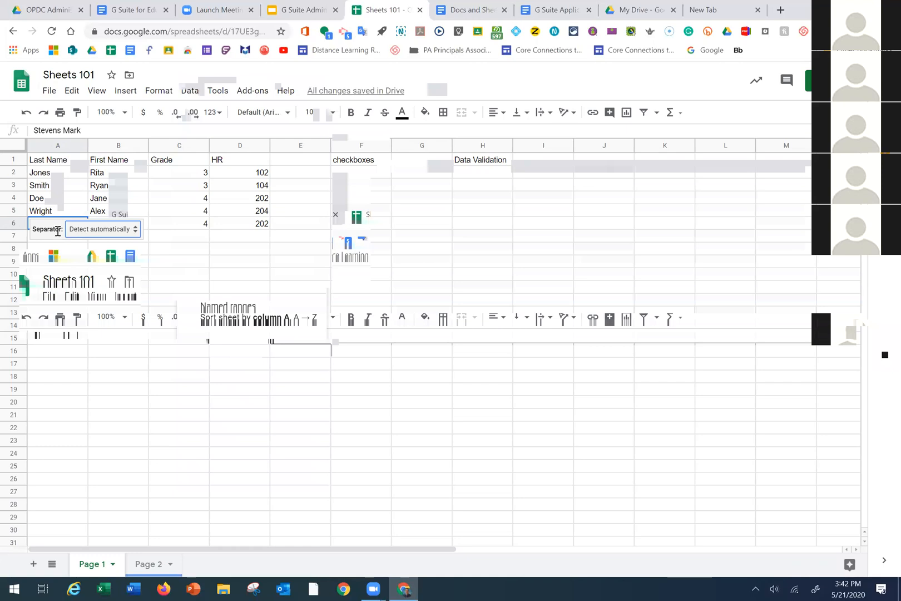
pyautogui.click(135, 231)
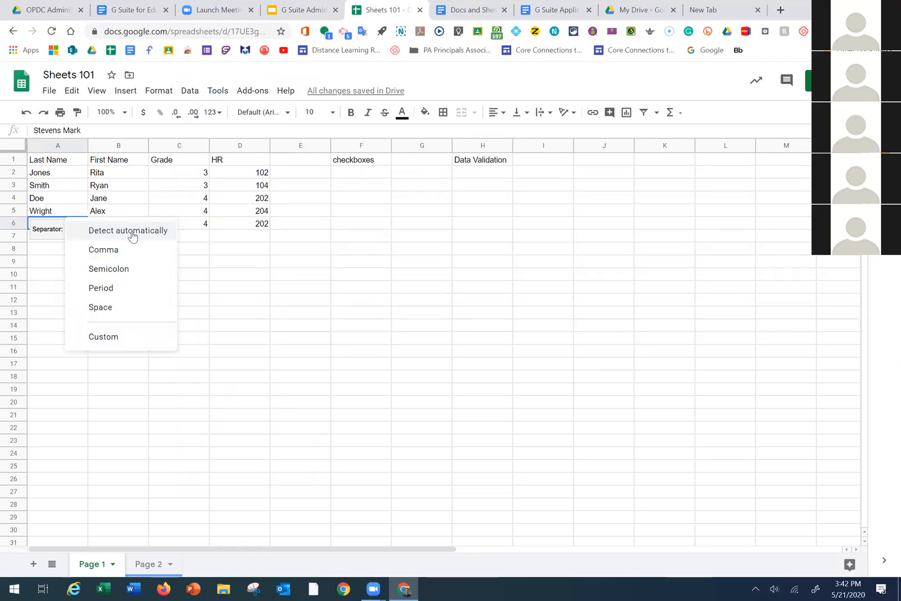
pyautogui.click(135, 232)
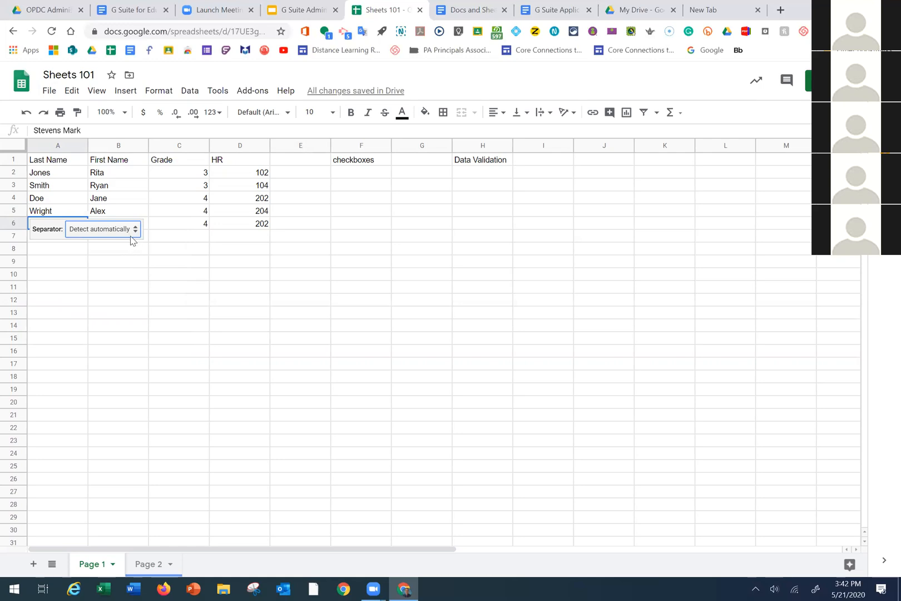
pyautogui.click(111, 233)
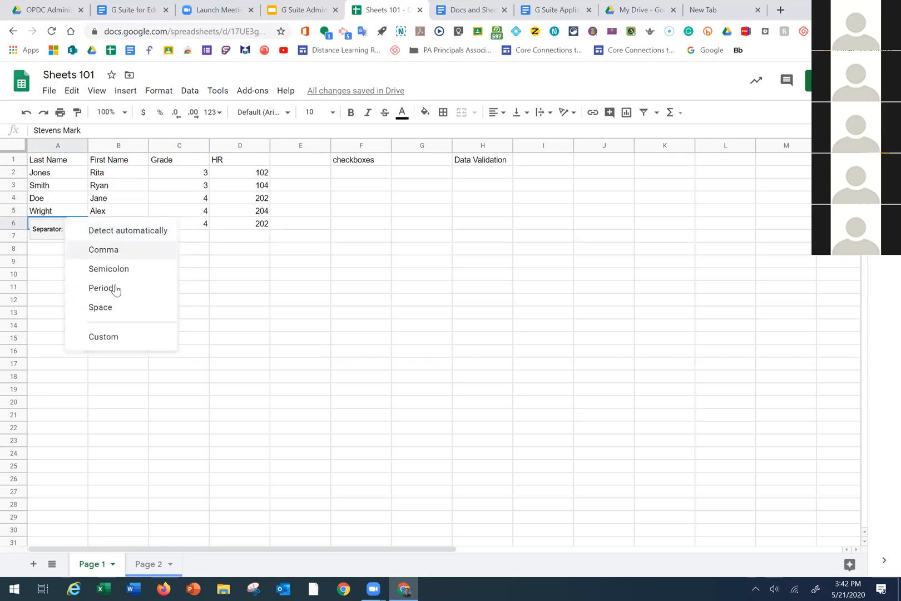
pyautogui.click(111, 306)
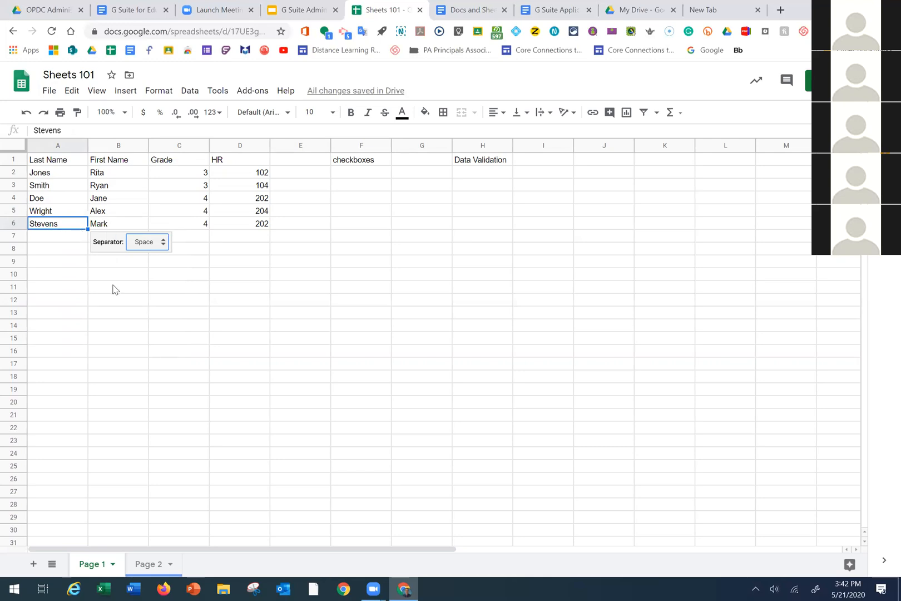
pyautogui.click(146, 288)
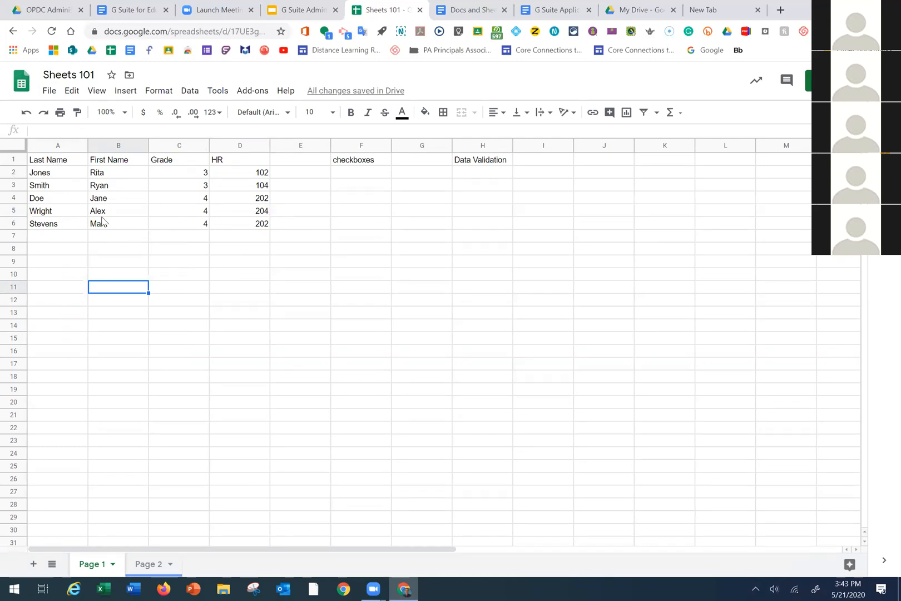
pyautogui.moveTo(44, 159); pyautogui.dragTo(242, 231)
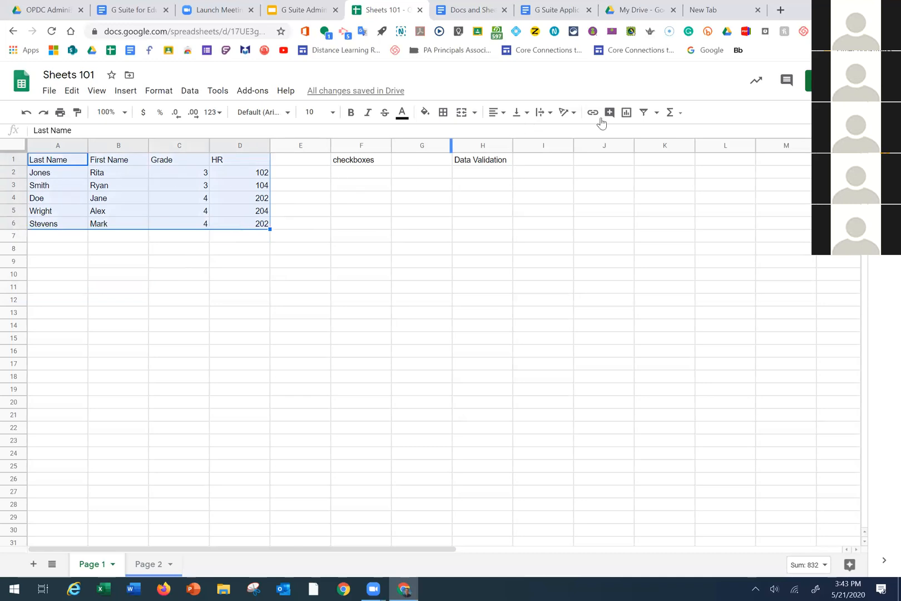
# Reapply the roster filter and sort it A to Z by Last Name
pyautogui.click(648, 122)
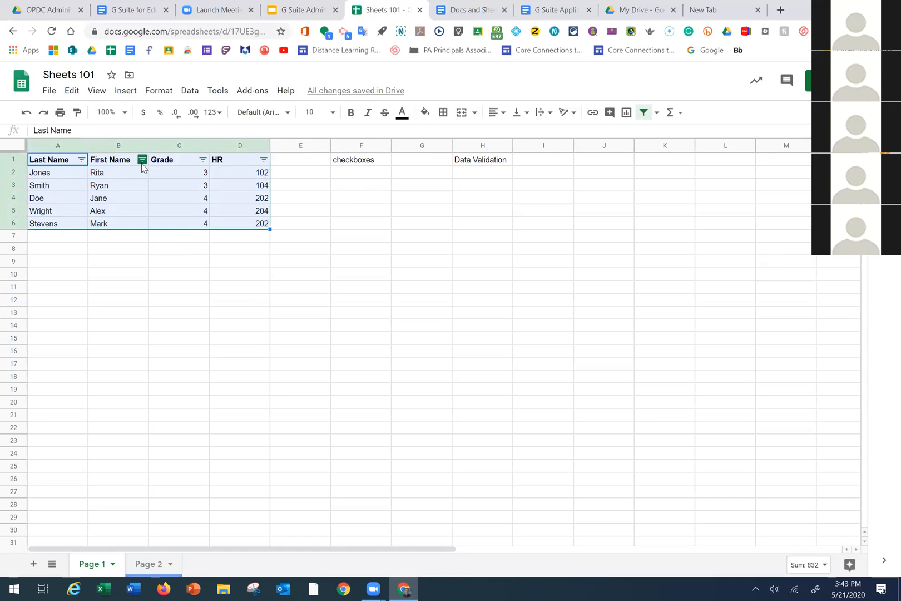
pyautogui.click(107, 288)
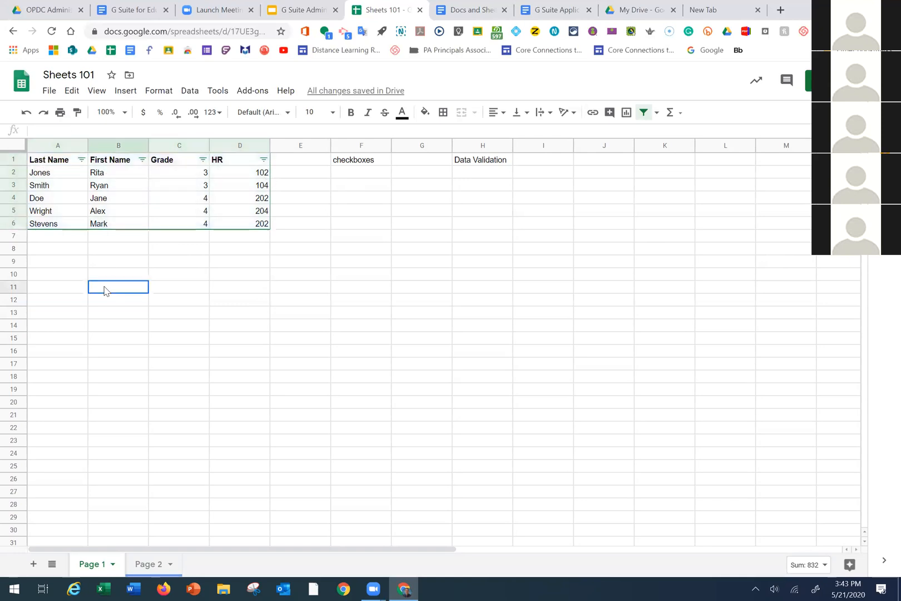
pyautogui.click(82, 161)
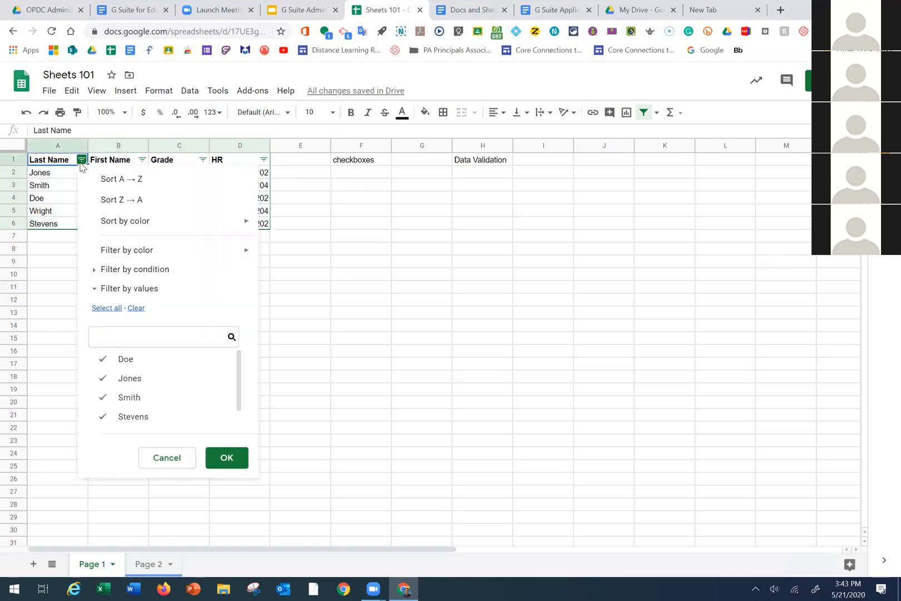
pyautogui.click(135, 184)
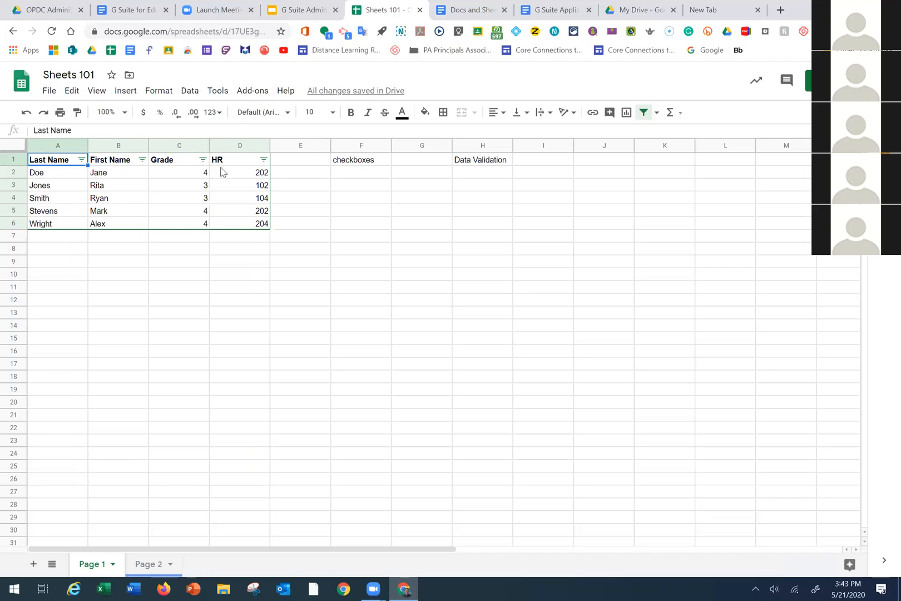
pyautogui.click(263, 160)
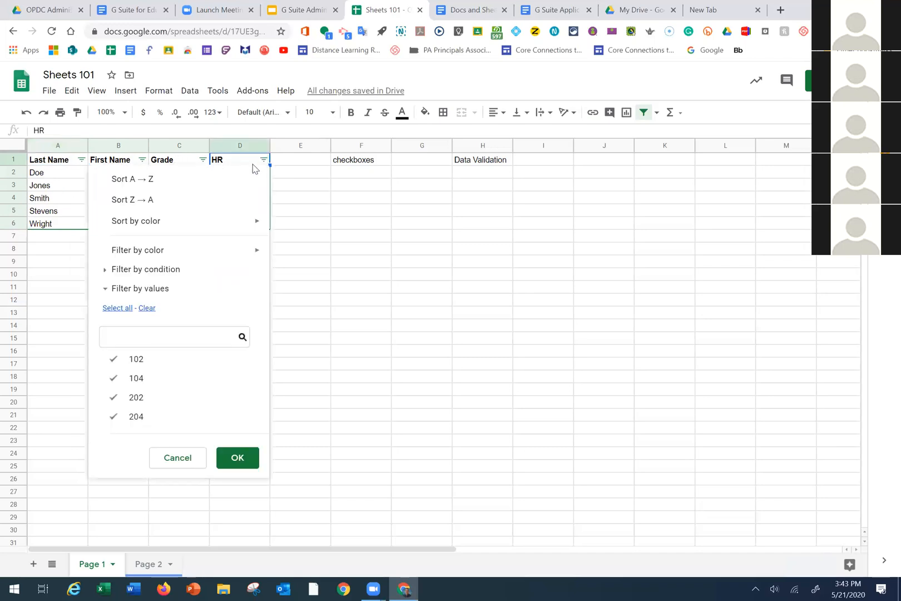
pyautogui.click(112, 288)
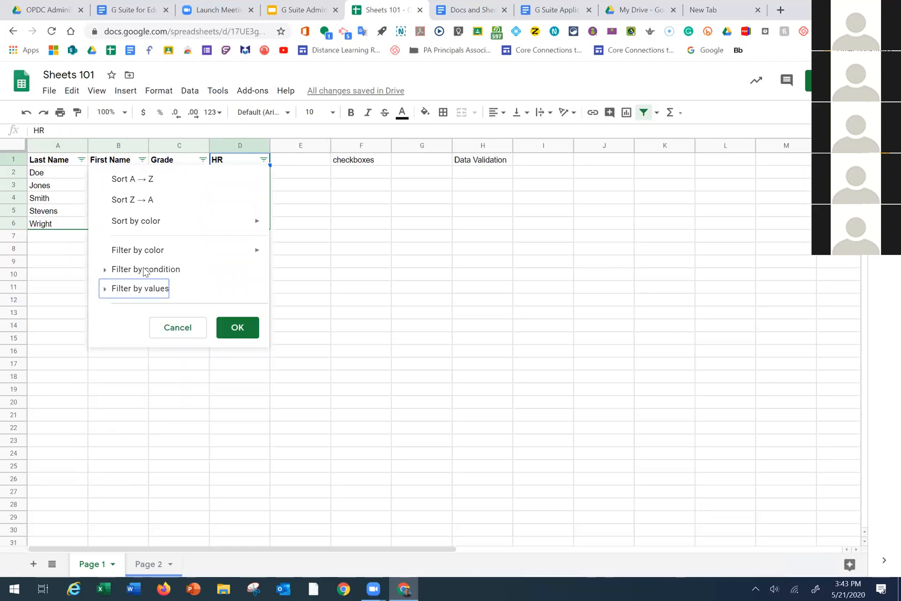
pyautogui.click(113, 270)
pyautogui.moveTo(245, 257)
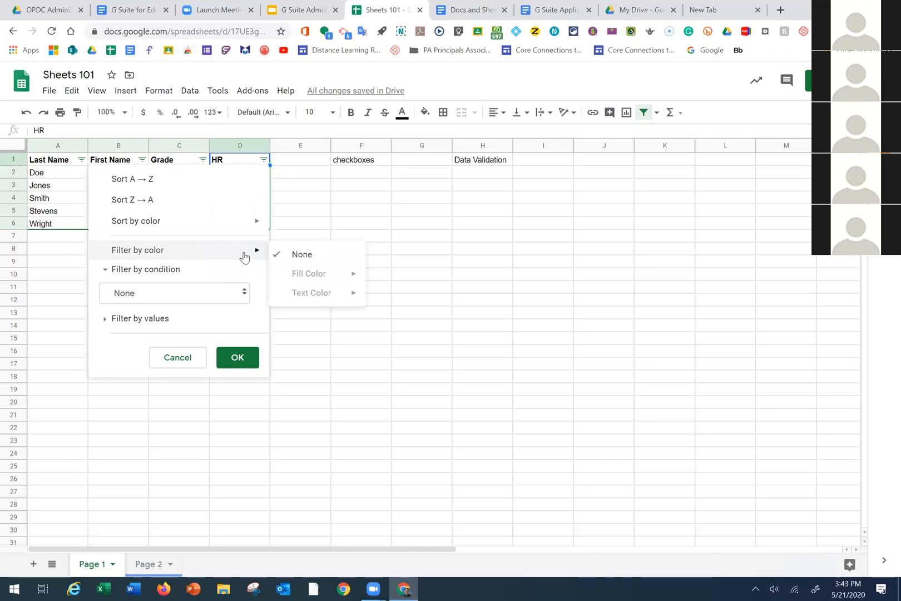
pyautogui.click(242, 293)
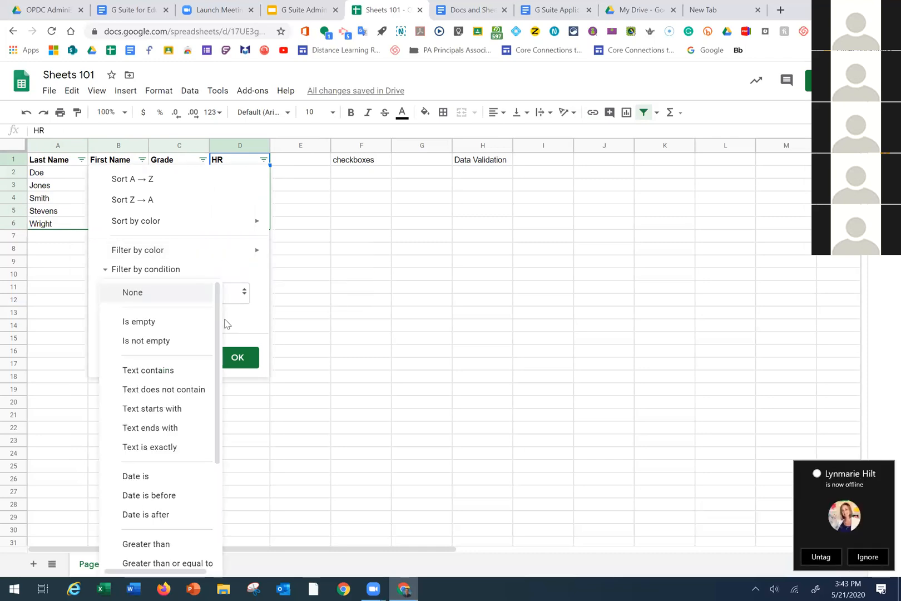
pyautogui.scroll(-2, 185, 368)
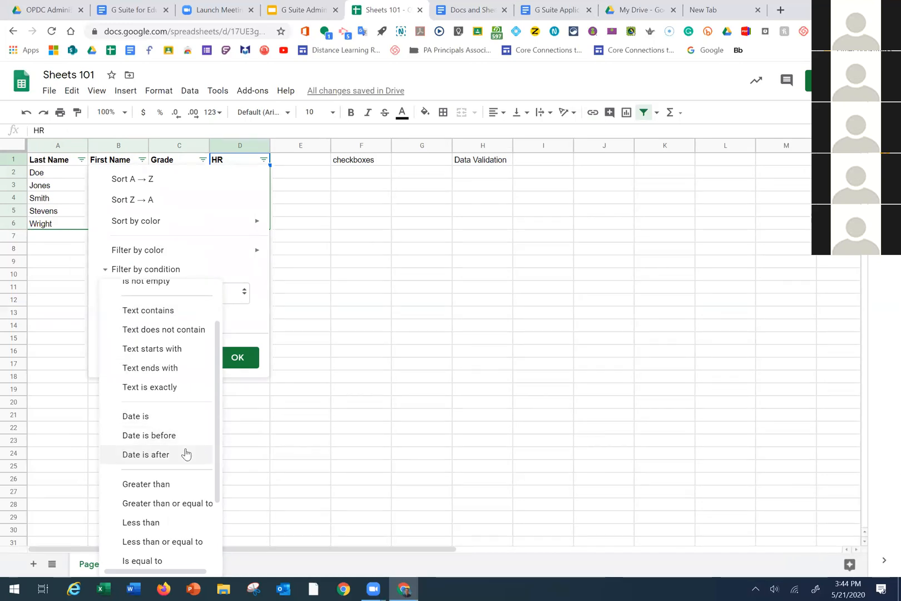
pyautogui.click(178, 521)
pyautogui.click(132, 320)
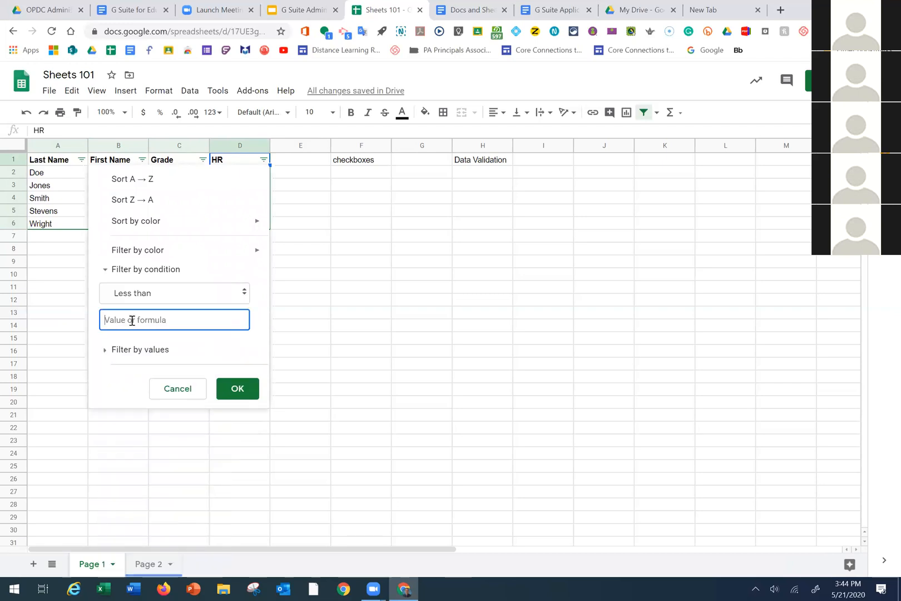
pyautogui.write('200')
pyautogui.click(239, 391)
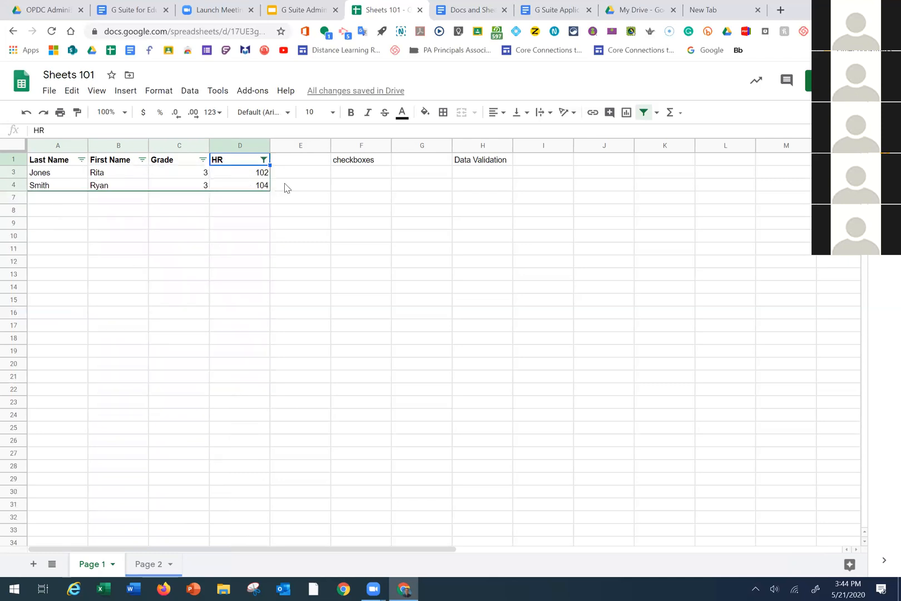
pyautogui.click(263, 160)
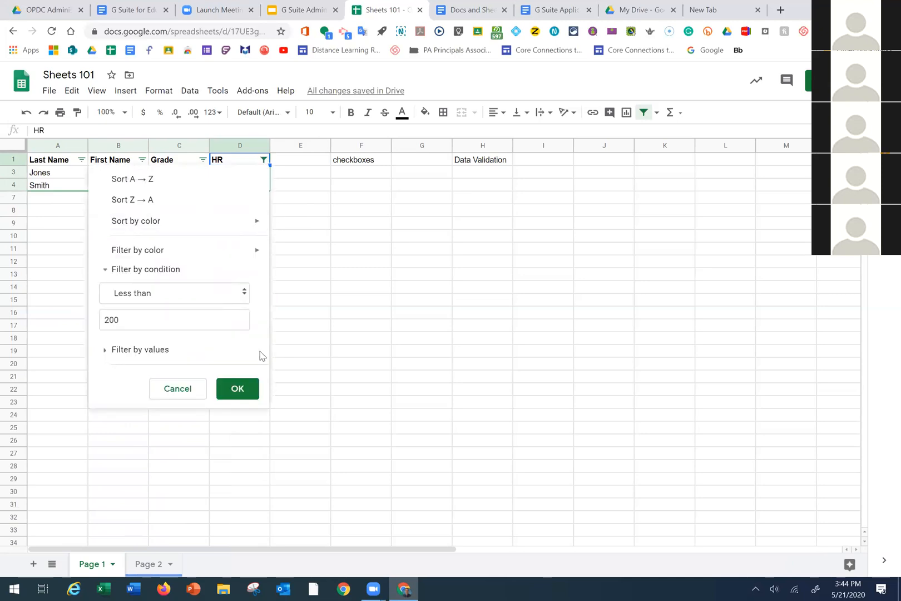
pyautogui.click(143, 327)
pyautogui.hotkey('ctrl', 'a')
pyautogui.press('BackSpace')
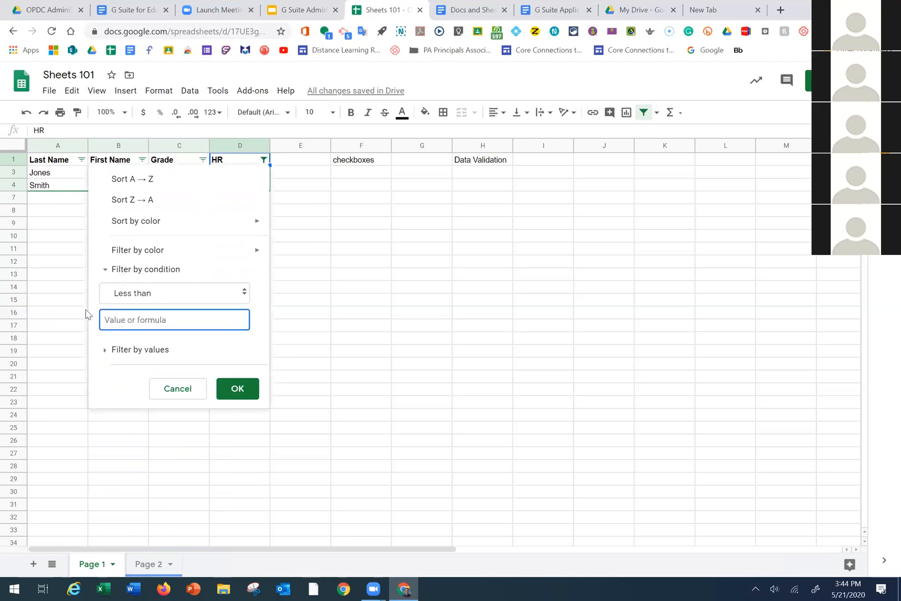
pyautogui.click(176, 293)
pyautogui.press('Escape')
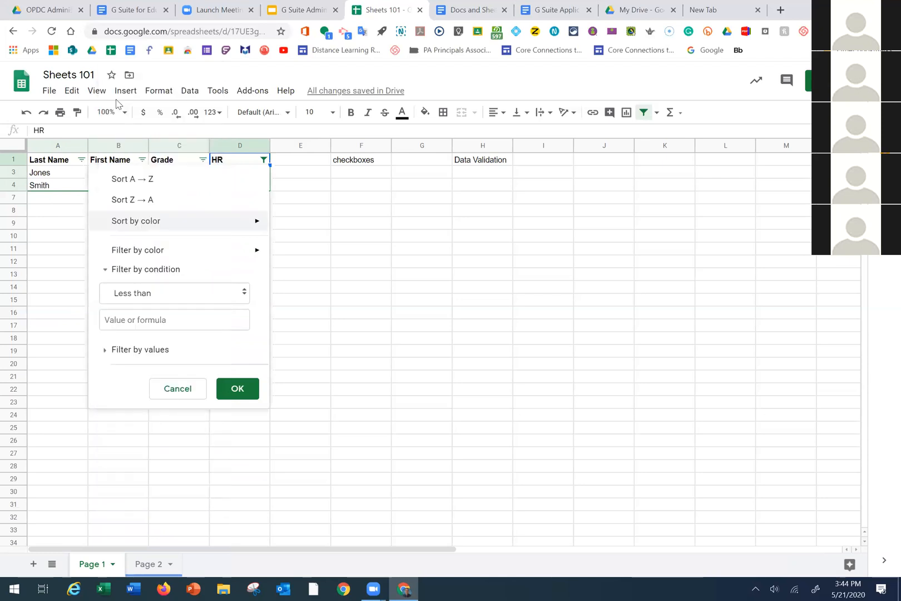
pyautogui.click(234, 294)
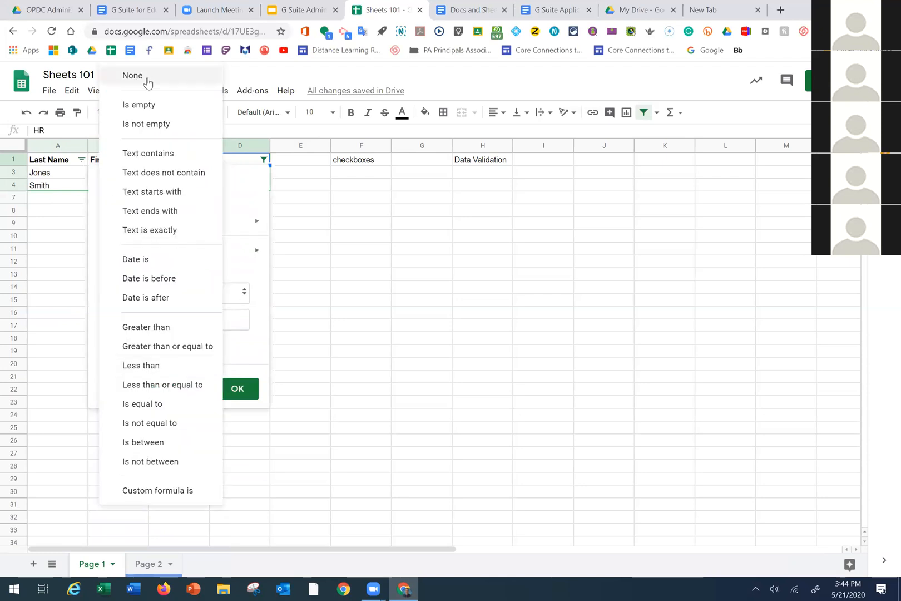
pyautogui.click(147, 82)
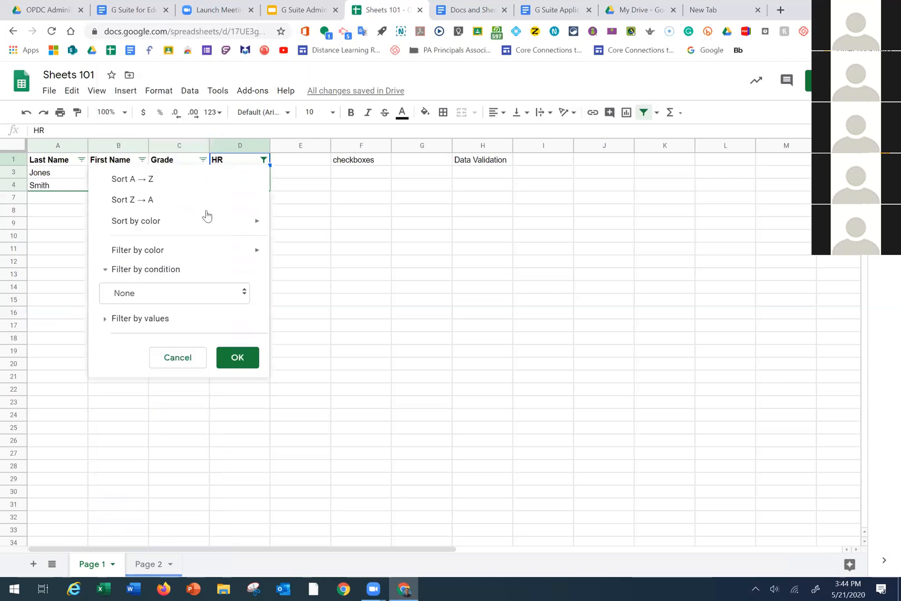
pyautogui.click(237, 357)
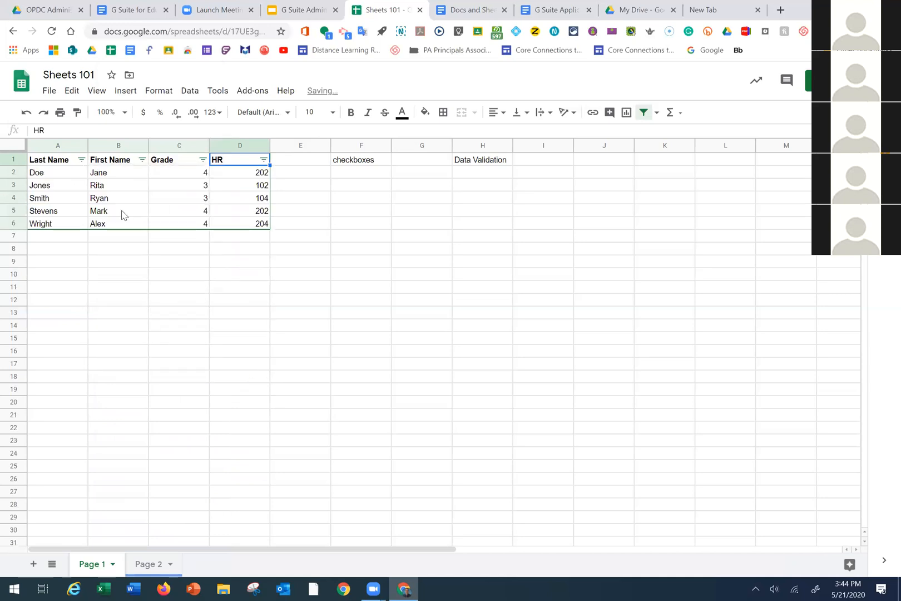
pyautogui.click(81, 159)
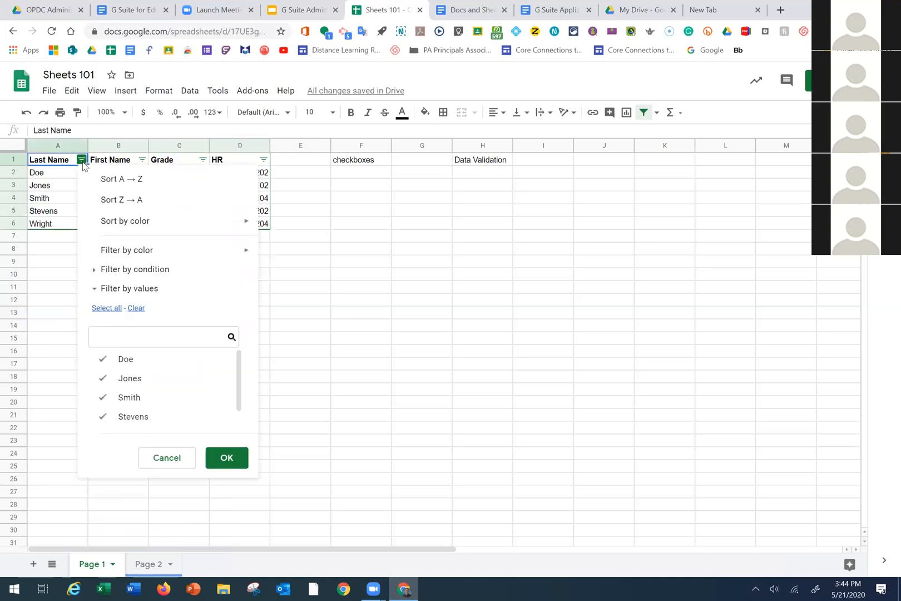
pyautogui.click(132, 384)
pyautogui.click(133, 402)
pyautogui.click(136, 417)
pyautogui.click(220, 458)
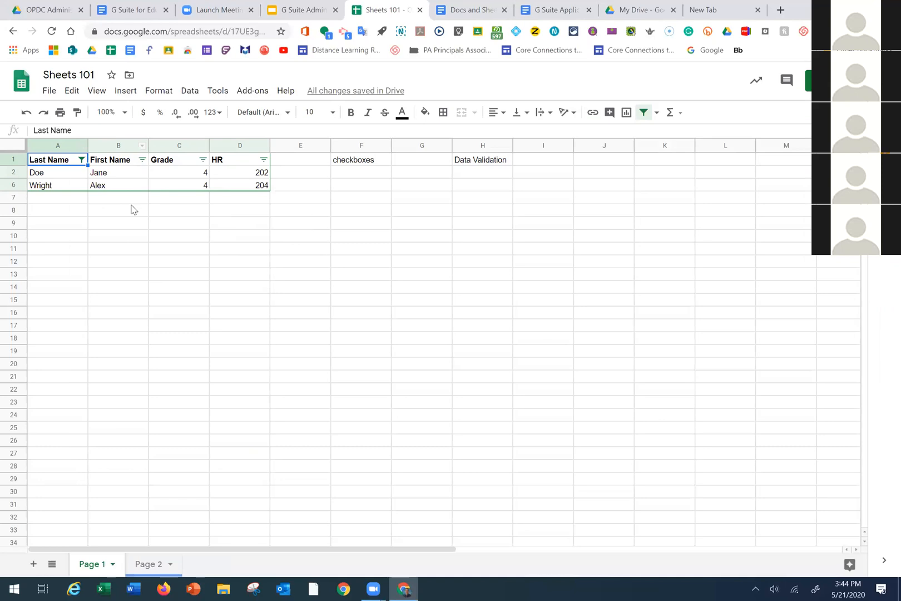
pyautogui.click(82, 160)
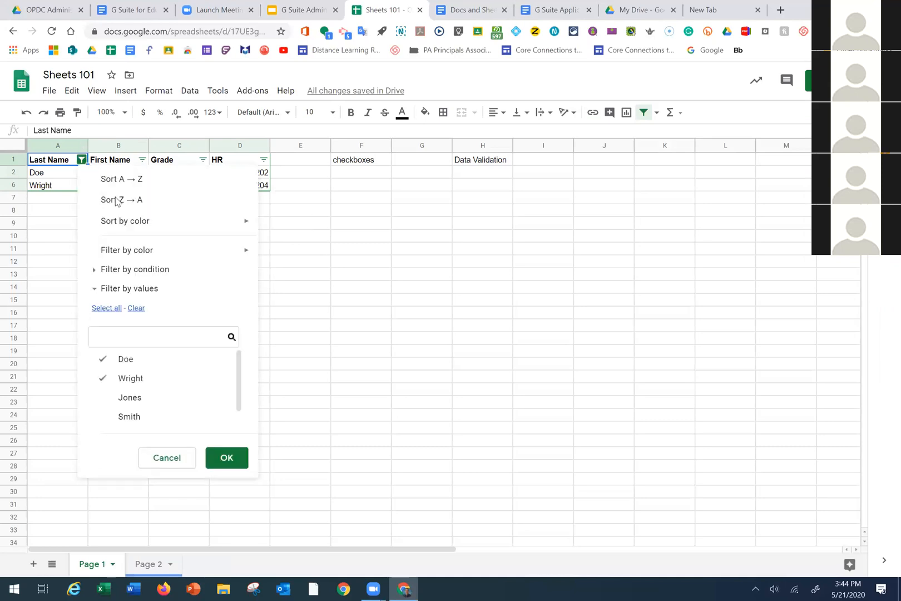
pyautogui.click(131, 397)
pyautogui.click(133, 417)
pyautogui.scroll(-1, 171, 417)
pyautogui.click(171, 418)
pyautogui.click(211, 458)
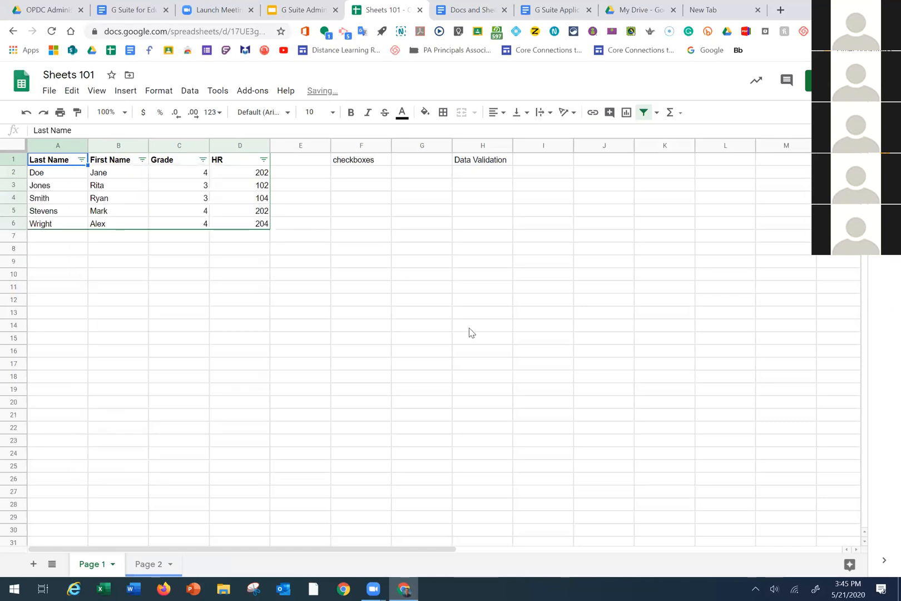
pyautogui.click(272, 315)
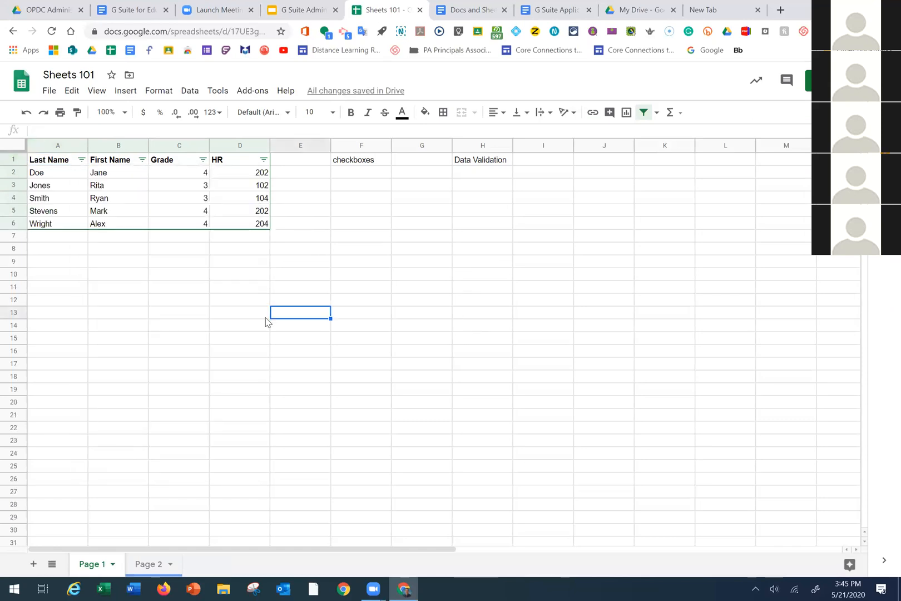
pyautogui.click(177, 161)
pyautogui.moveTo(188, 201); pyautogui.dragTo(237, 232)
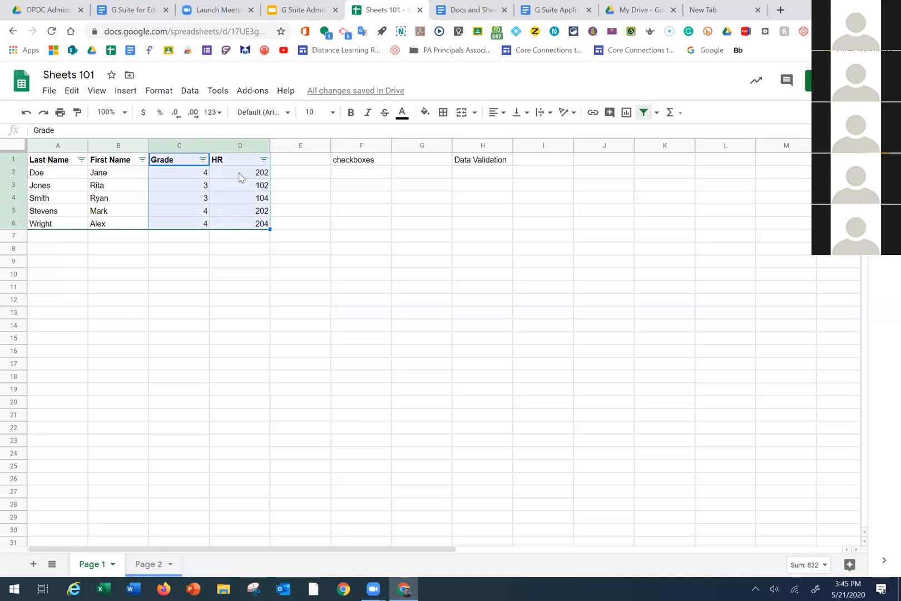
pyautogui.click(626, 120)
pyautogui.click(627, 113)
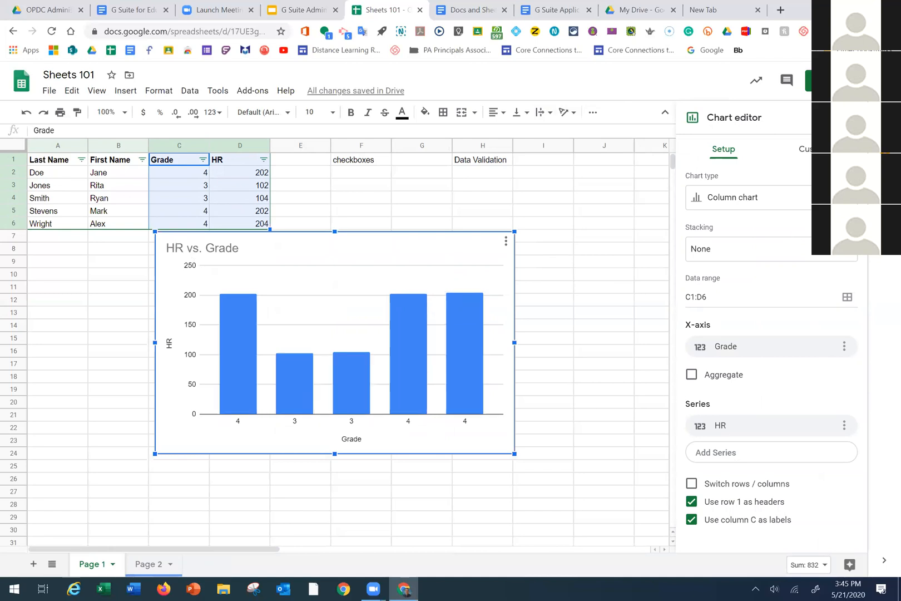
pyautogui.click(745, 197)
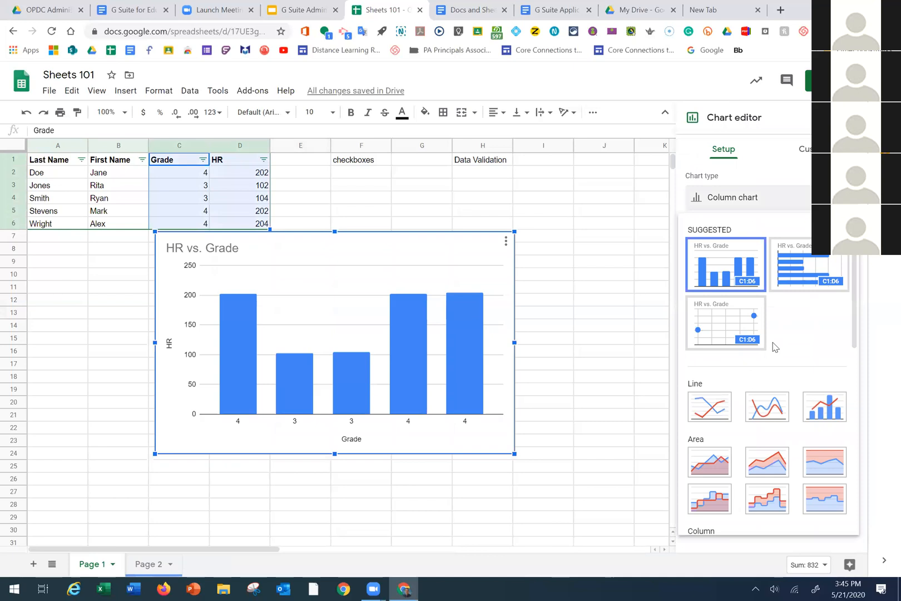
pyautogui.scroll(-1, 773, 347)
pyautogui.scroll(-5, 772, 346)
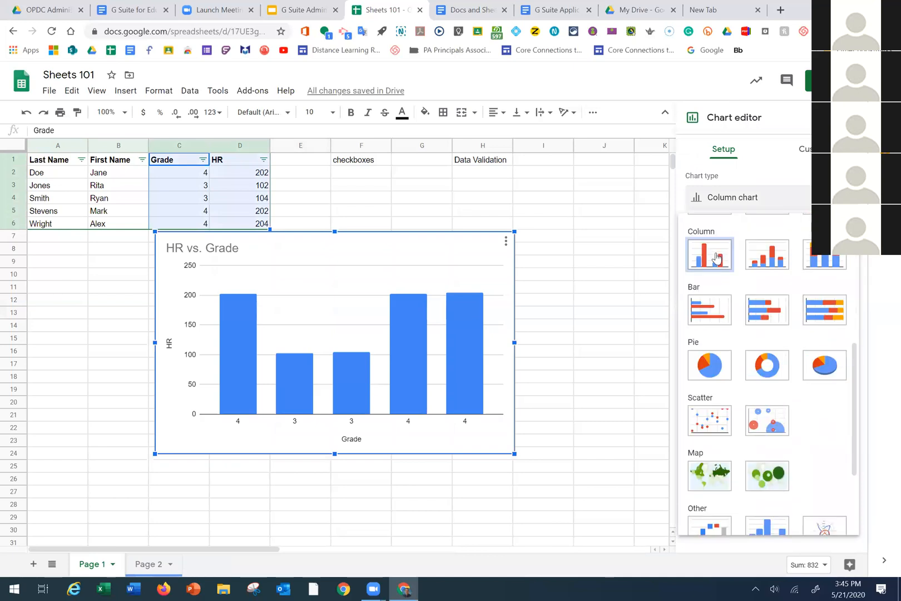
pyautogui.click(775, 189)
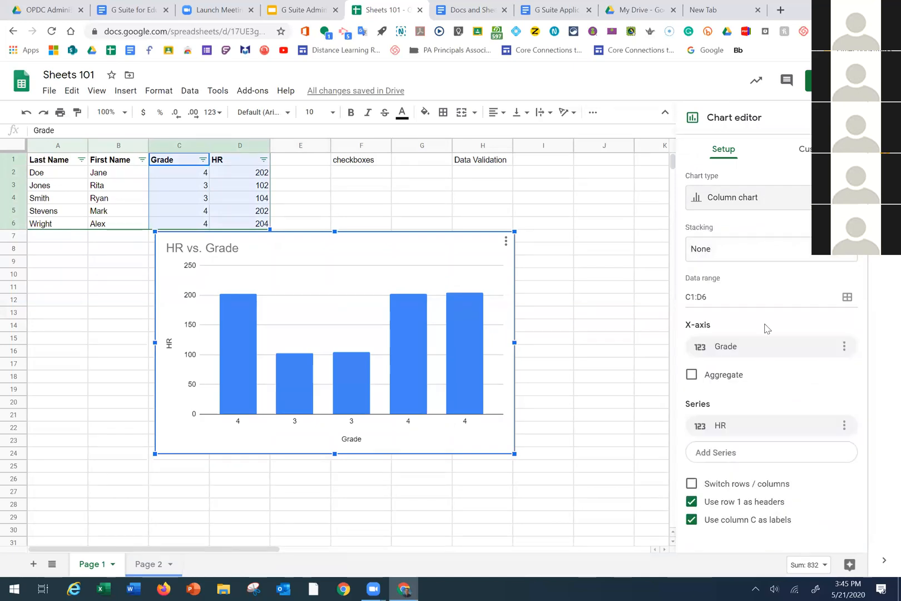
pyautogui.scroll(-4, 745, 364)
pyautogui.scroll(-2, 719, 315)
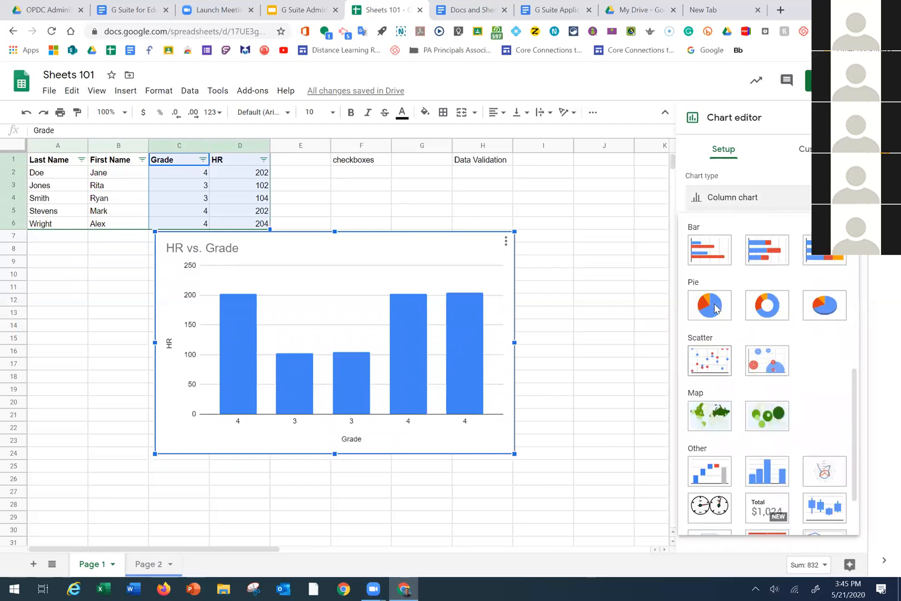
pyautogui.click(719, 315)
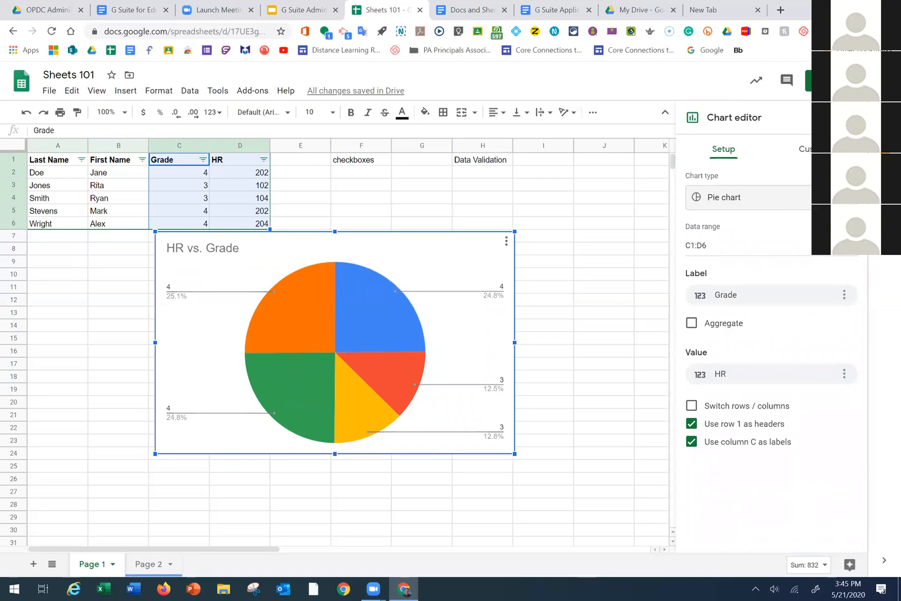
pyautogui.click(853, 117)
pyautogui.click(473, 247)
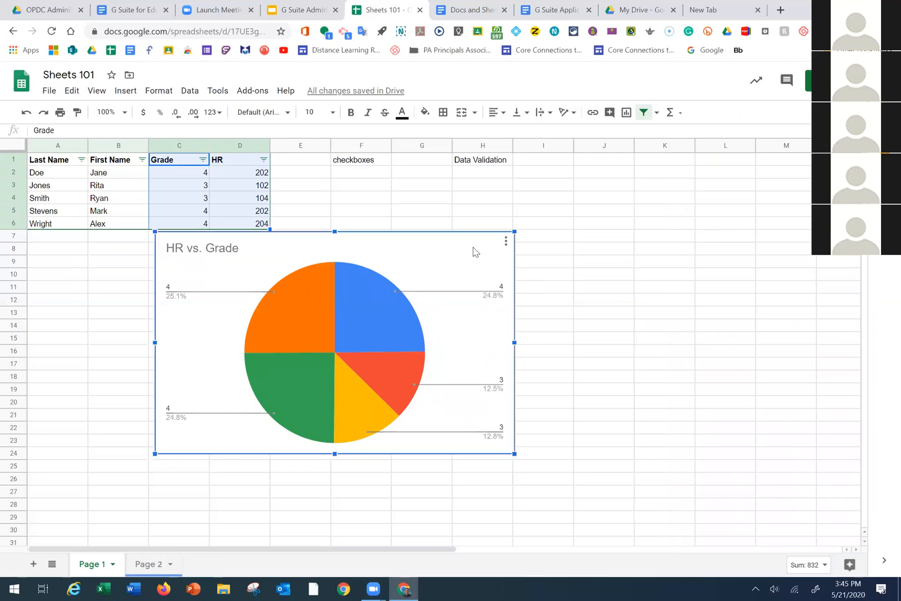
pyautogui.press('Delete')
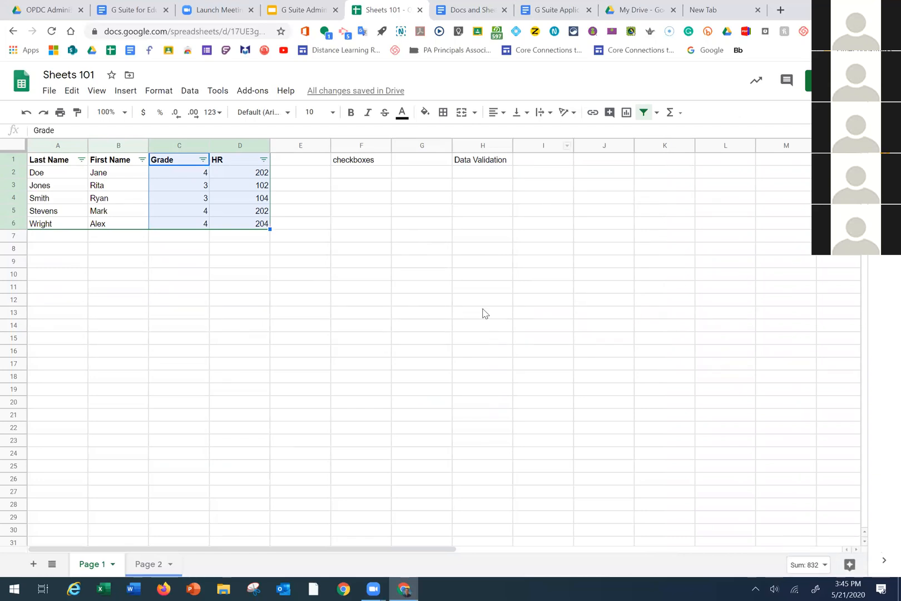
# Open Explore for the Grade and HR data and scroll through its insights
pyautogui.click(483, 349)
pyautogui.moveTo(178, 160); pyautogui.dragTo(237, 224)
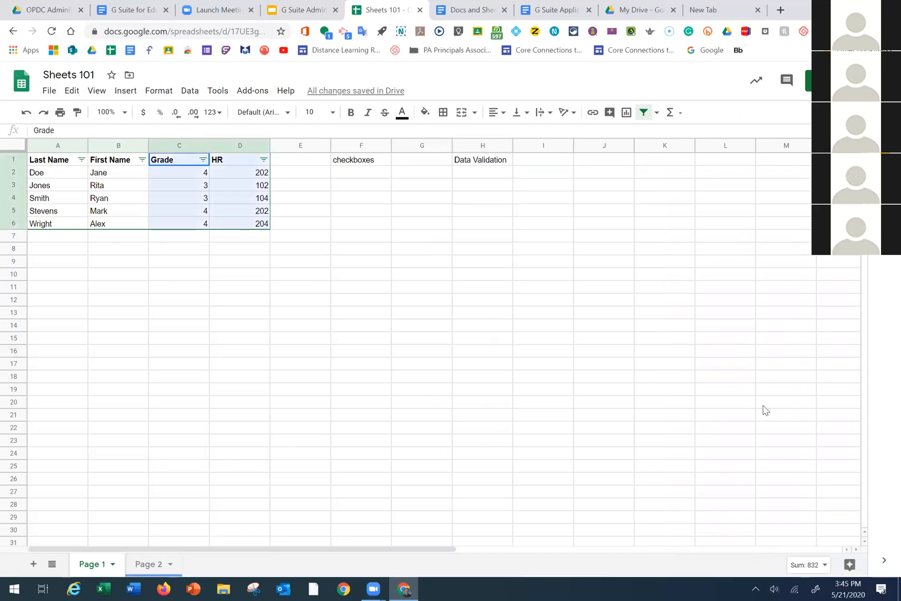
pyautogui.click(850, 566)
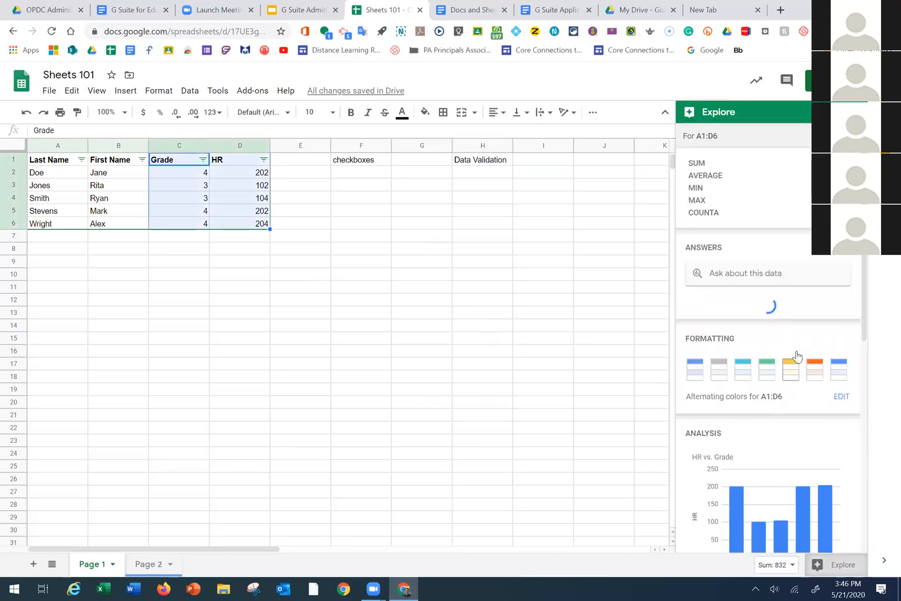
pyautogui.scroll(-2, 766, 269)
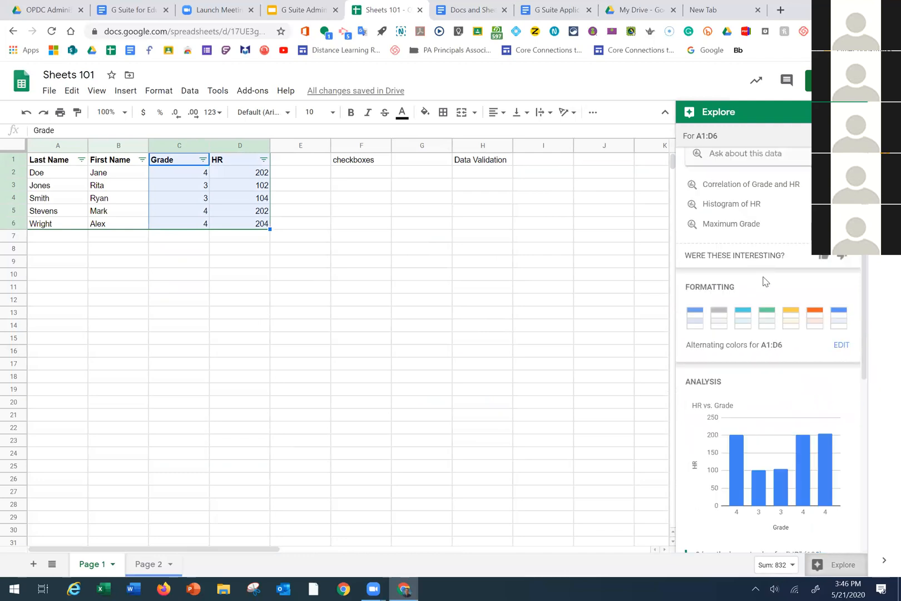
pyautogui.scroll(2, 764, 277)
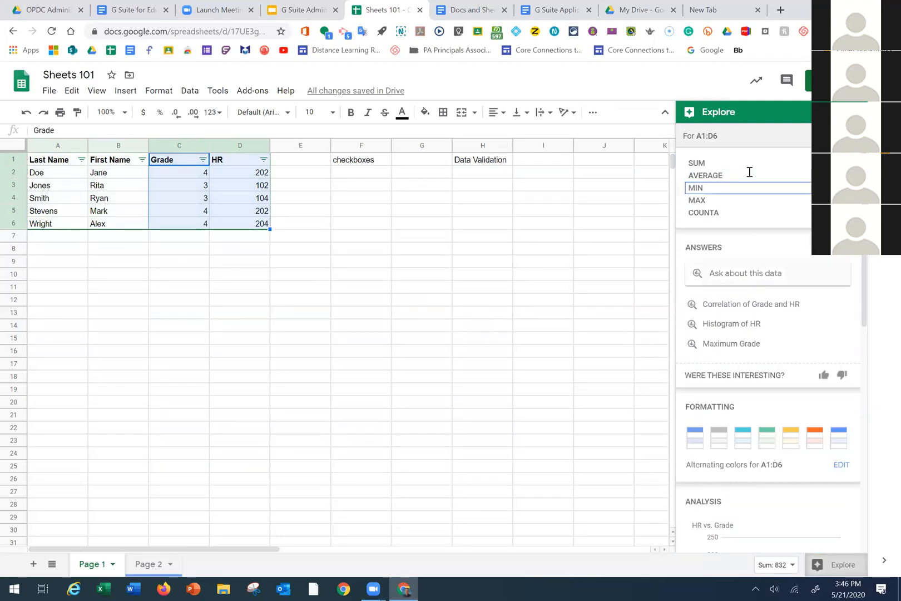
pyautogui.scroll(-2, 821, 362)
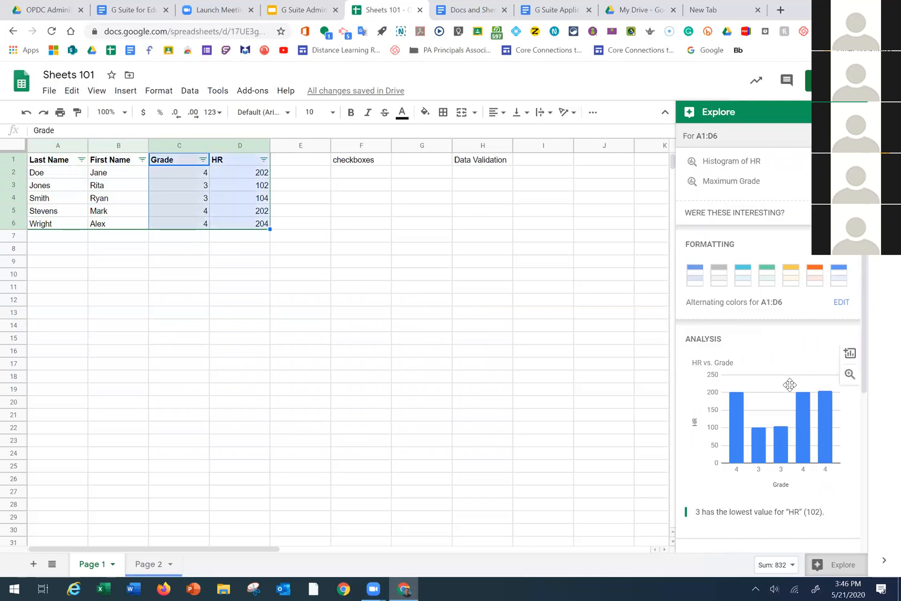
pyautogui.scroll(-2, 790, 384)
pyautogui.scroll(-2, 779, 369)
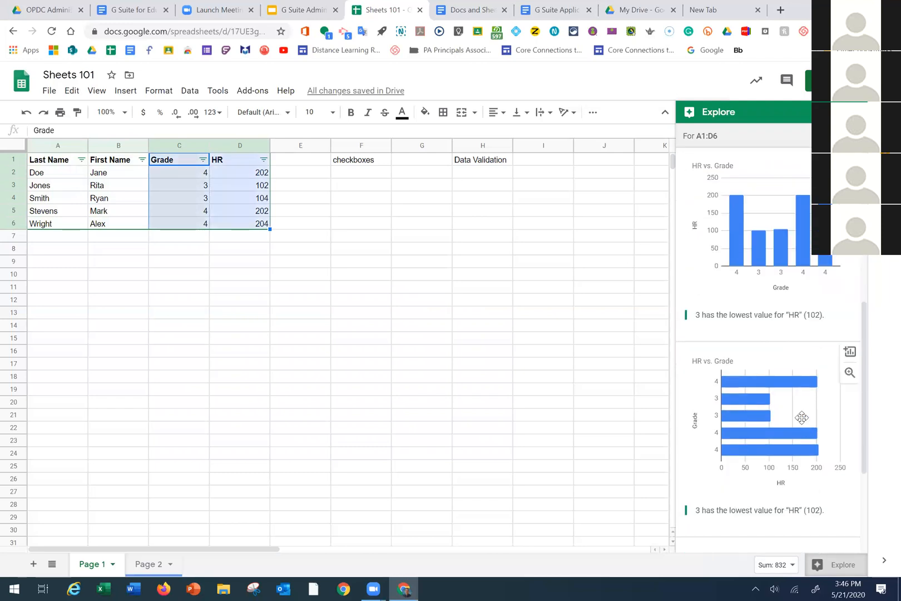
pyautogui.moveTo(799, 415); pyautogui.dragTo(800, 380)
pyautogui.scroll(6, 790, 345)
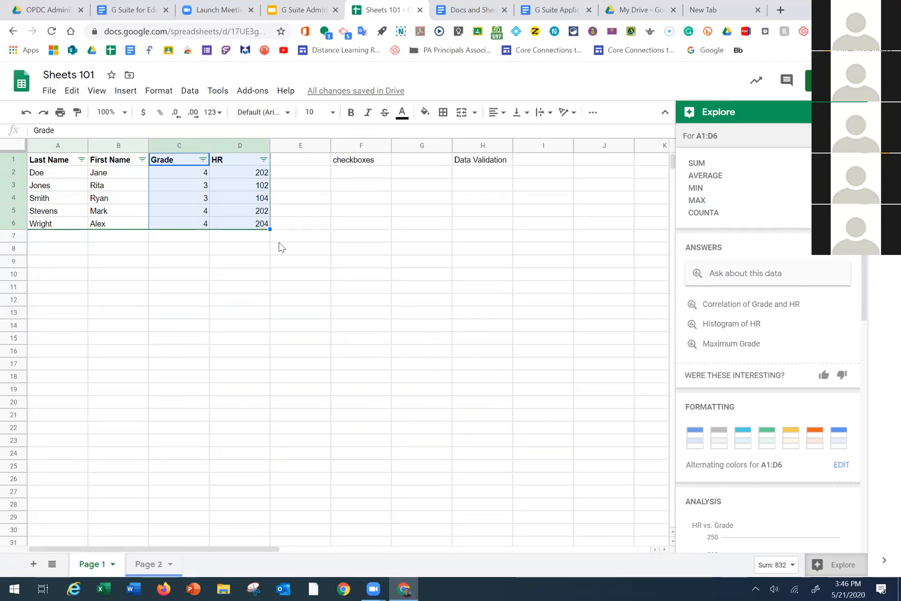
# View Explore insights for the Grade column, then the HR column, and close Explore
pyautogui.click(285, 272)
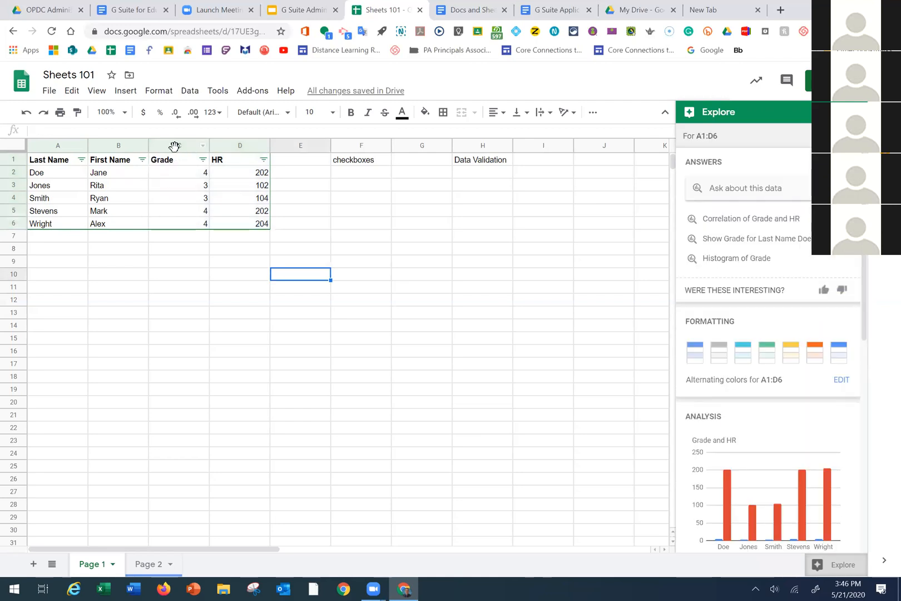
pyautogui.click(177, 145)
pyautogui.click(246, 277)
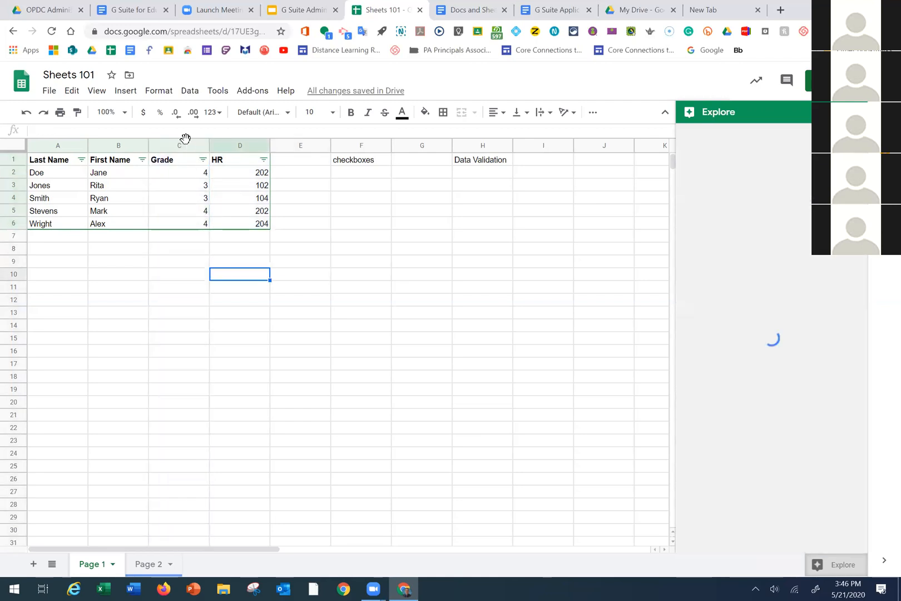
pyautogui.click(184, 144)
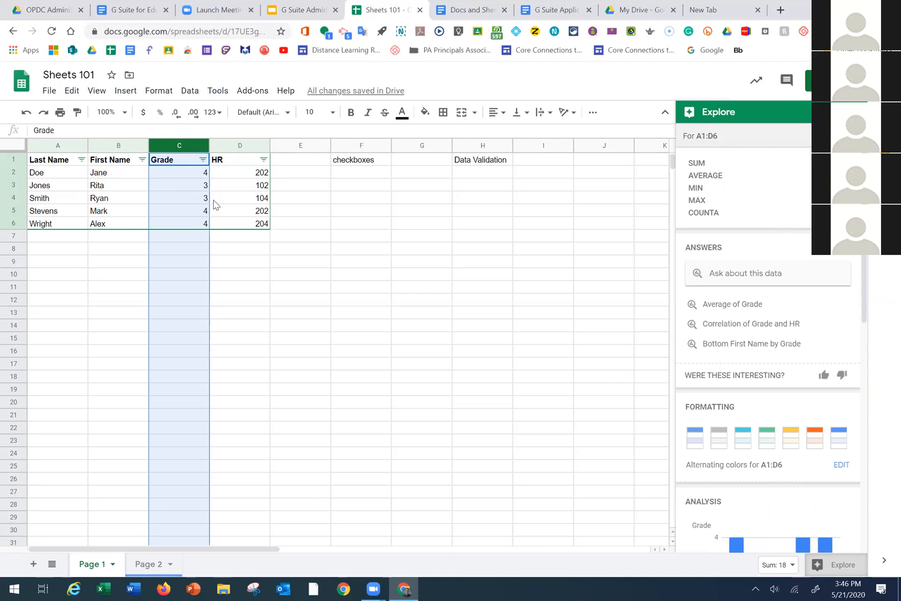
pyautogui.click(249, 146)
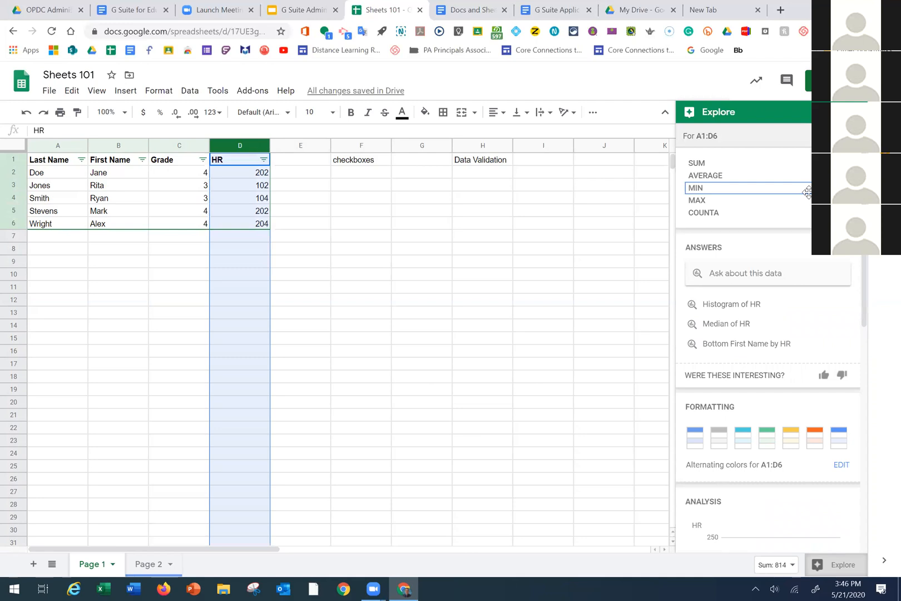
pyautogui.scroll(-6, 751, 378)
pyautogui.scroll(-3, 791, 350)
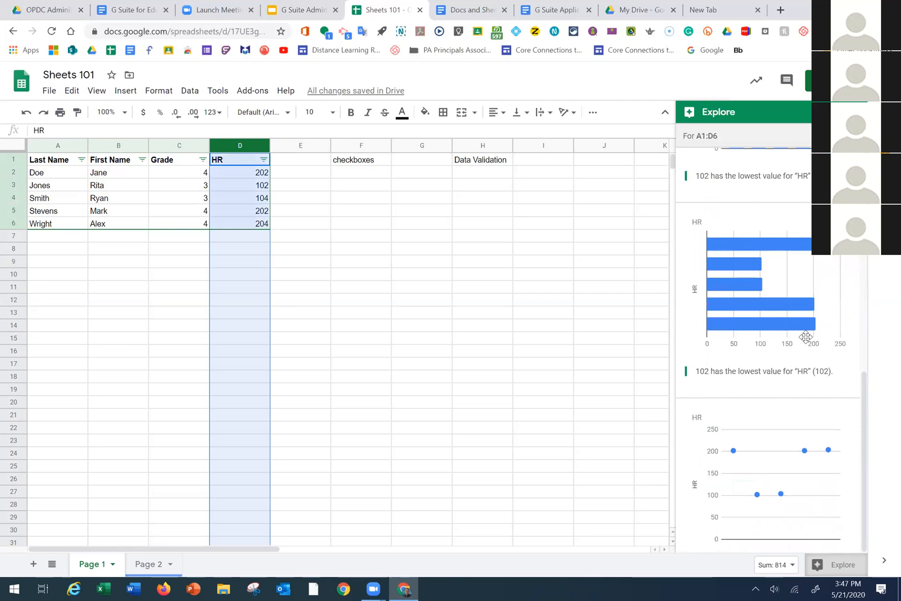
pyautogui.scroll(1, 806, 310)
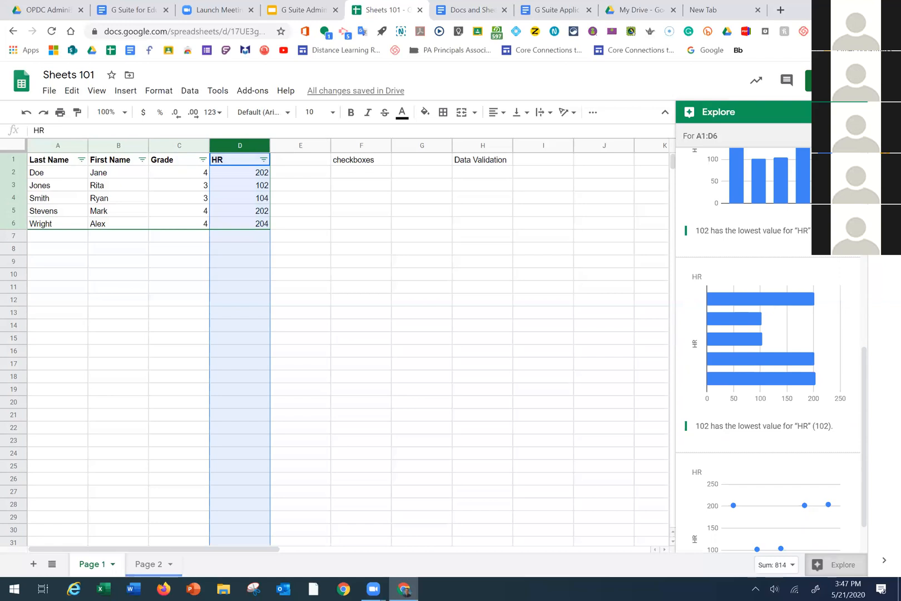
pyautogui.click(853, 113)
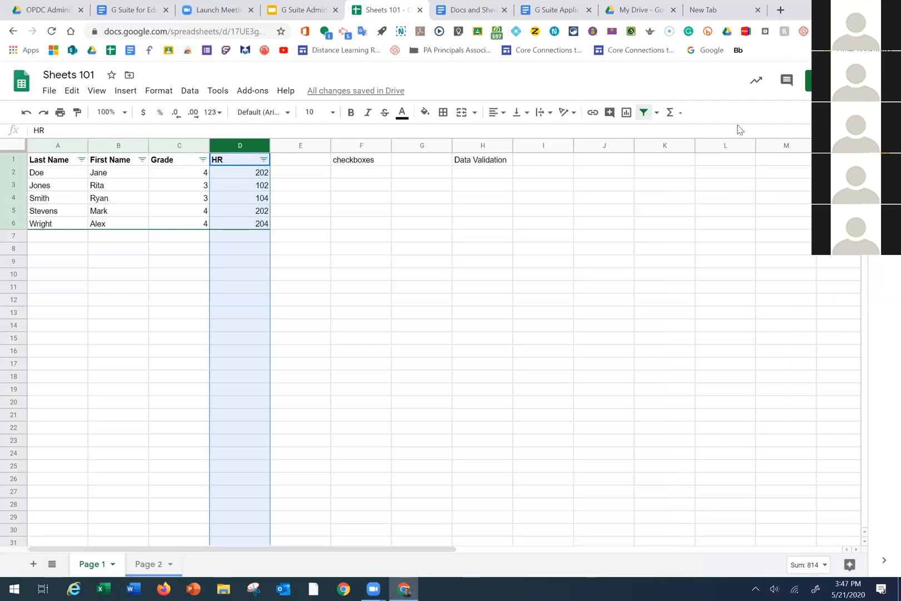
# Insert a checkbox in F2 and fill it down through F6
pyautogui.click(388, 173)
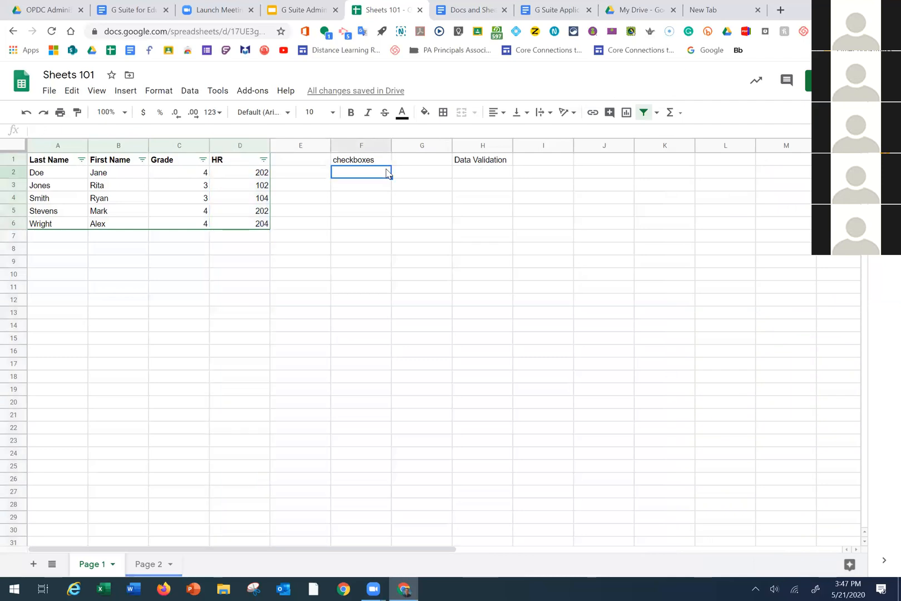
pyautogui.click(363, 162)
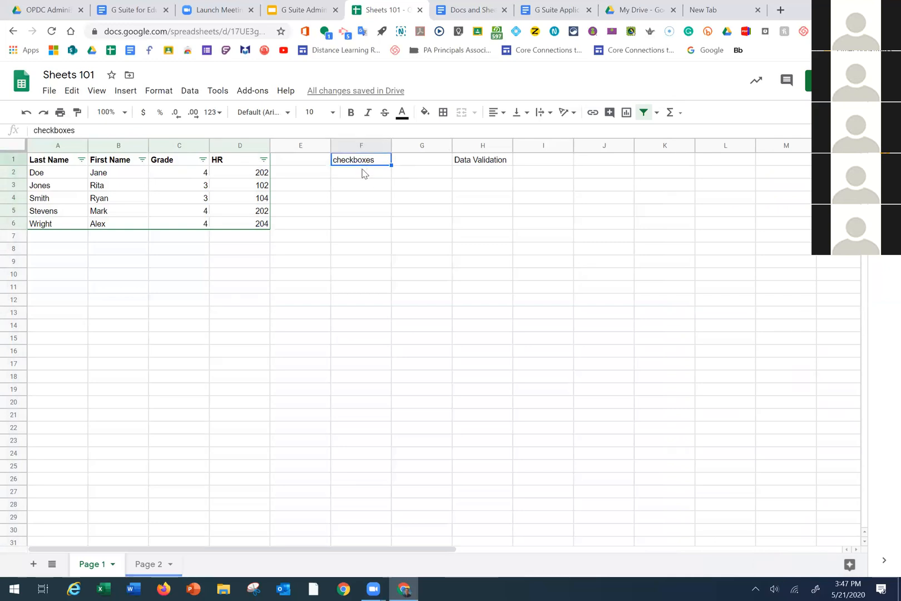
pyautogui.click(365, 177)
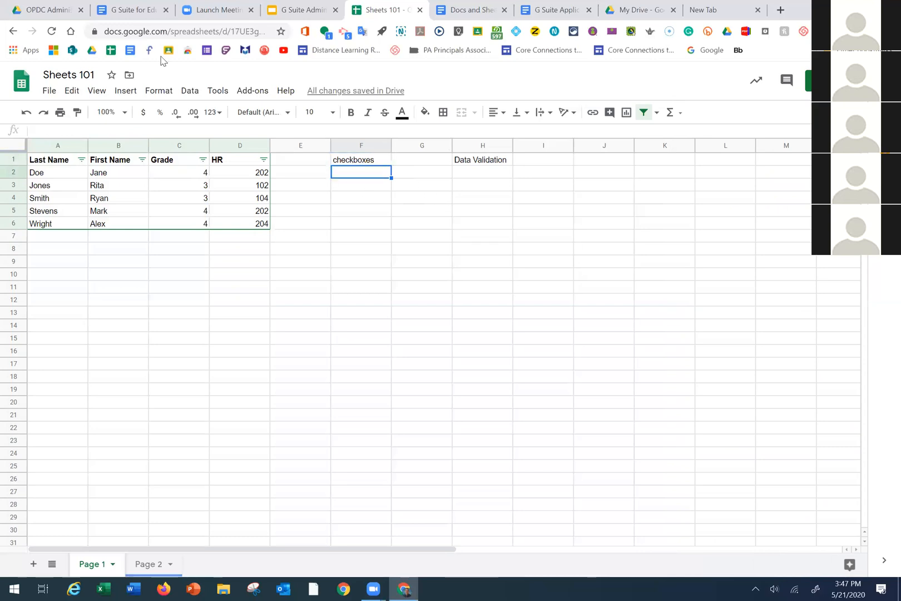
pyautogui.click(122, 90)
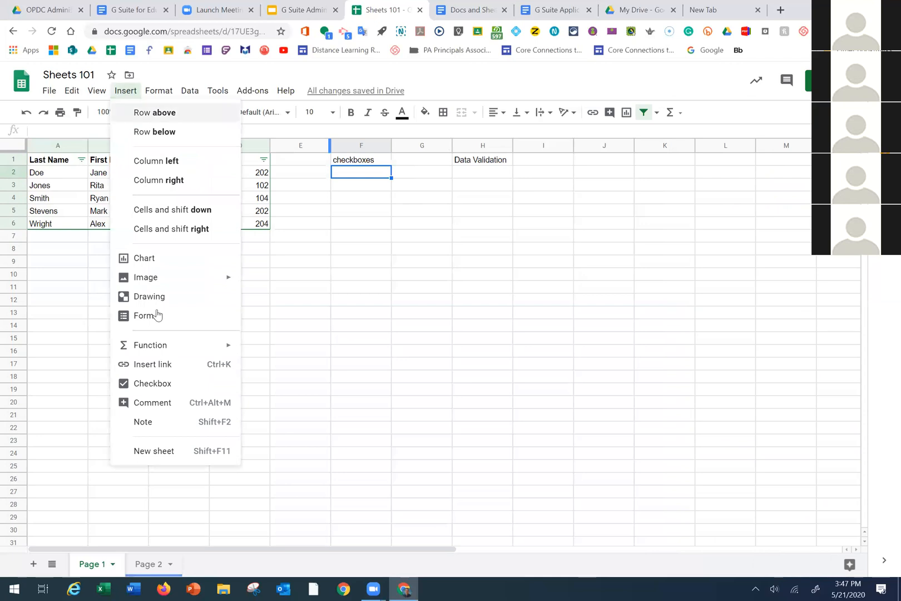
pyautogui.click(159, 389)
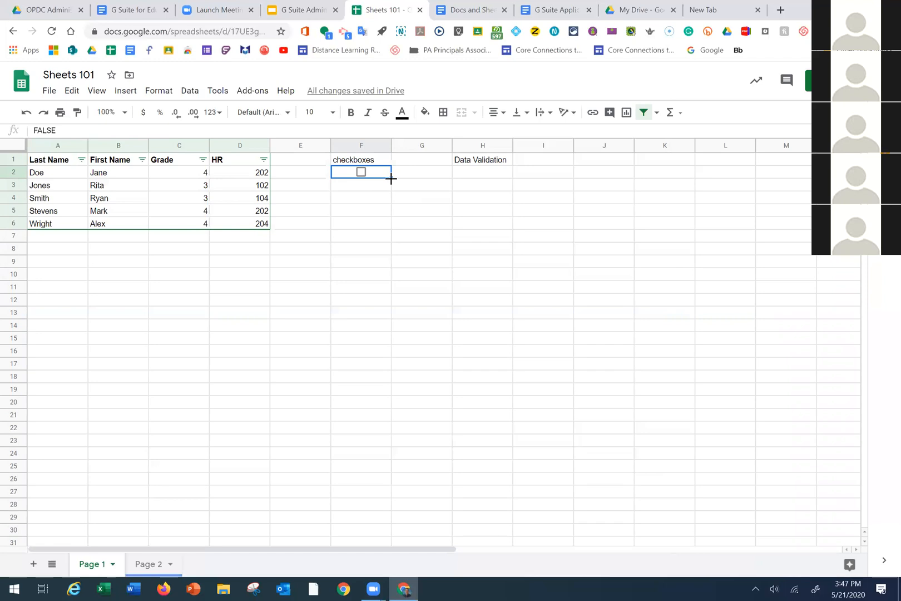
pyautogui.moveTo(391, 188); pyautogui.dragTo(395, 227)
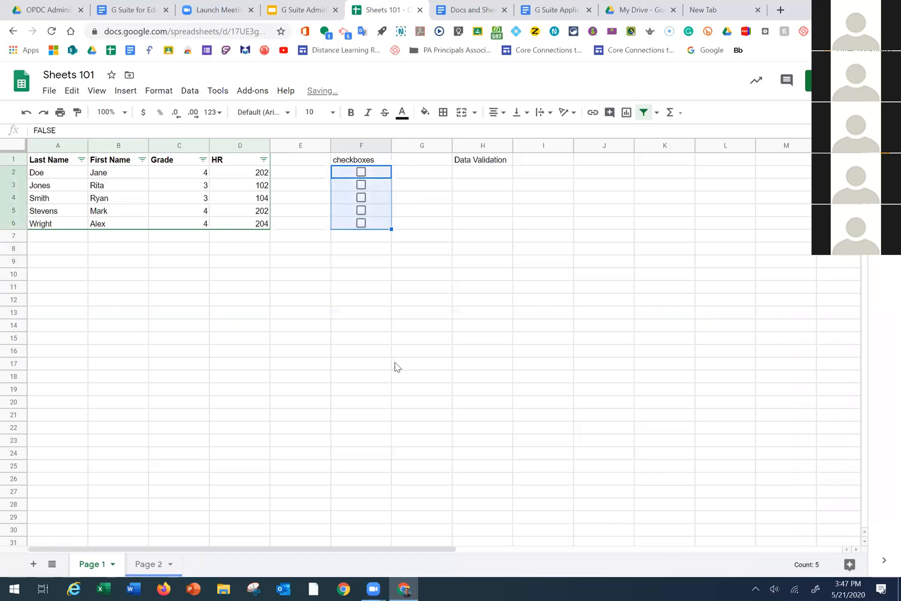
pyautogui.click(368, 338)
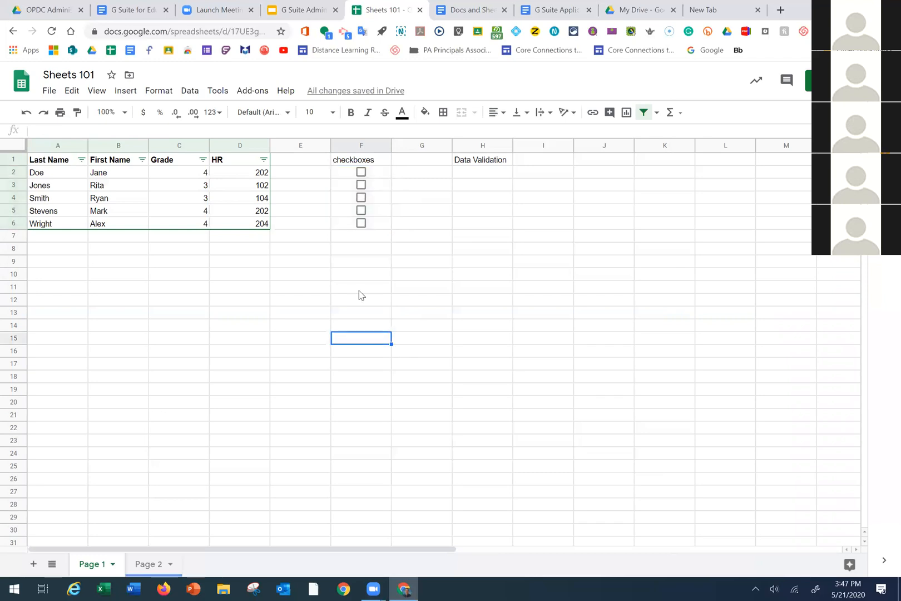
# Tick all five checkboxes in F2:F6, then select cell H2
pyautogui.click(361, 172)
pyautogui.click(361, 184)
pyautogui.click(361, 198)
pyautogui.click(361, 210)
pyautogui.click(361, 223)
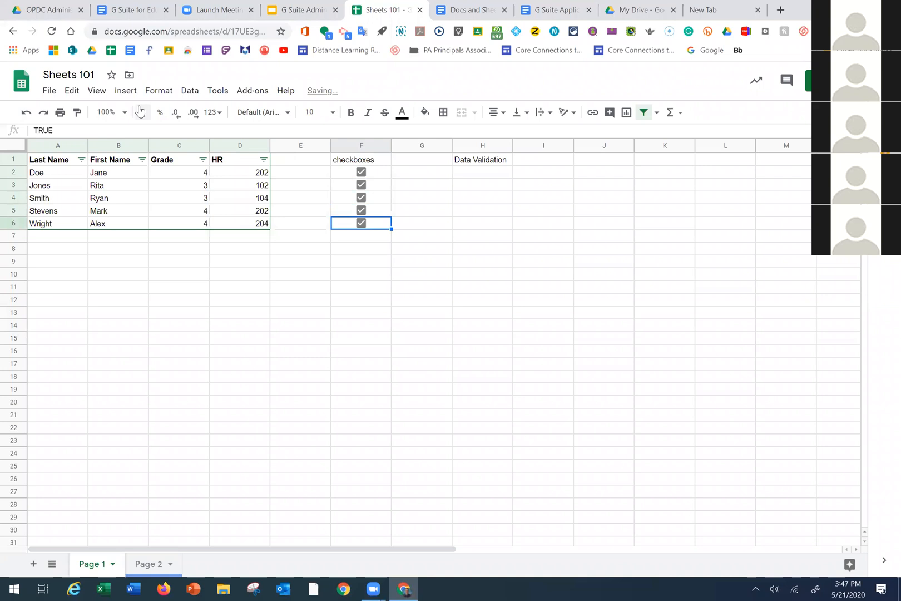
pyautogui.click(125, 90)
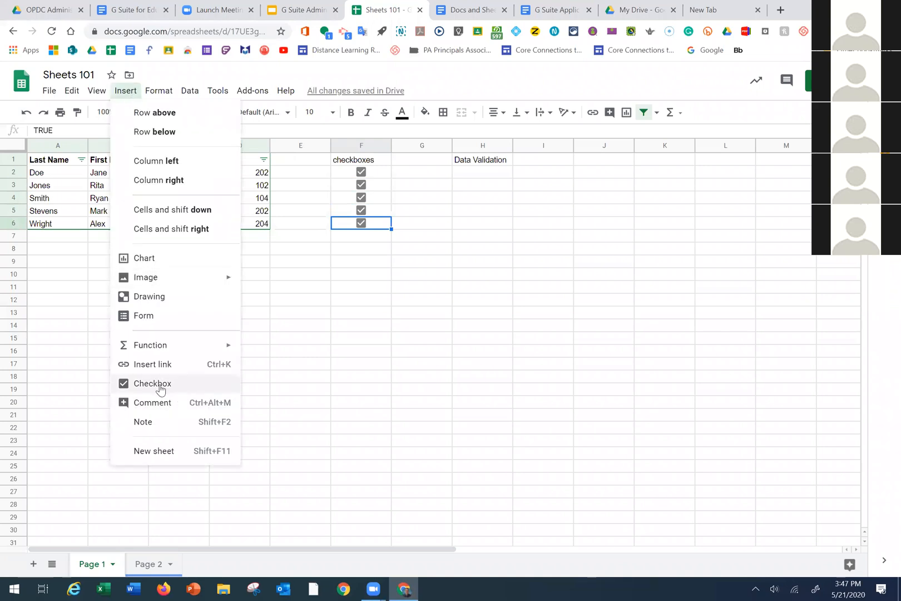
pyautogui.click(430, 253)
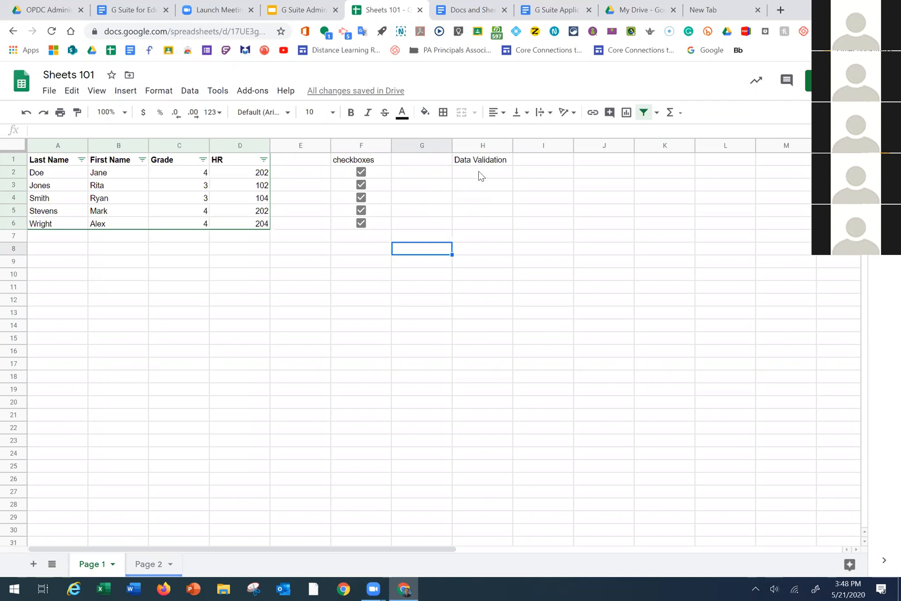
pyautogui.click(495, 171)
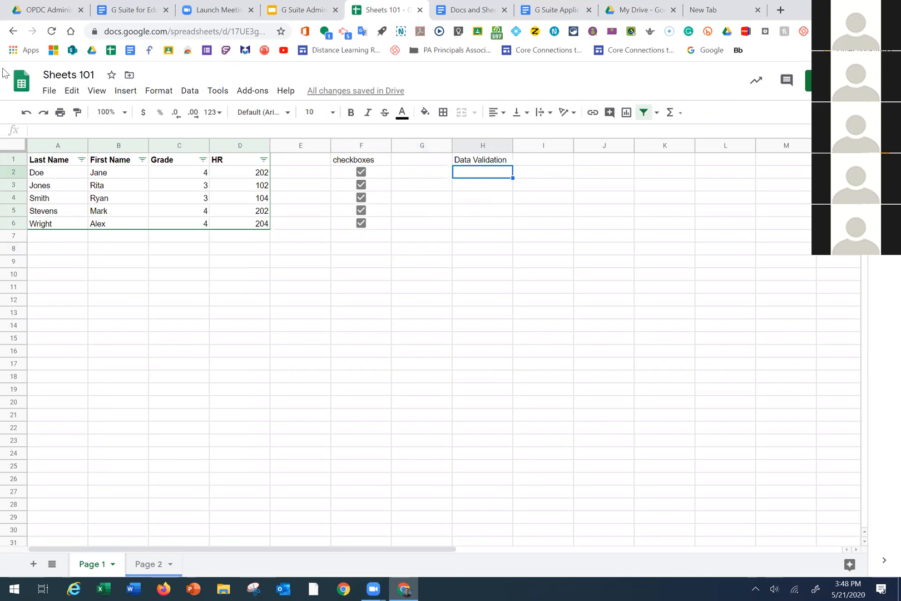
# Give H2 a list-of-items validation with supply and instructional tech, then choose instructional tech
pyautogui.click(189, 93)
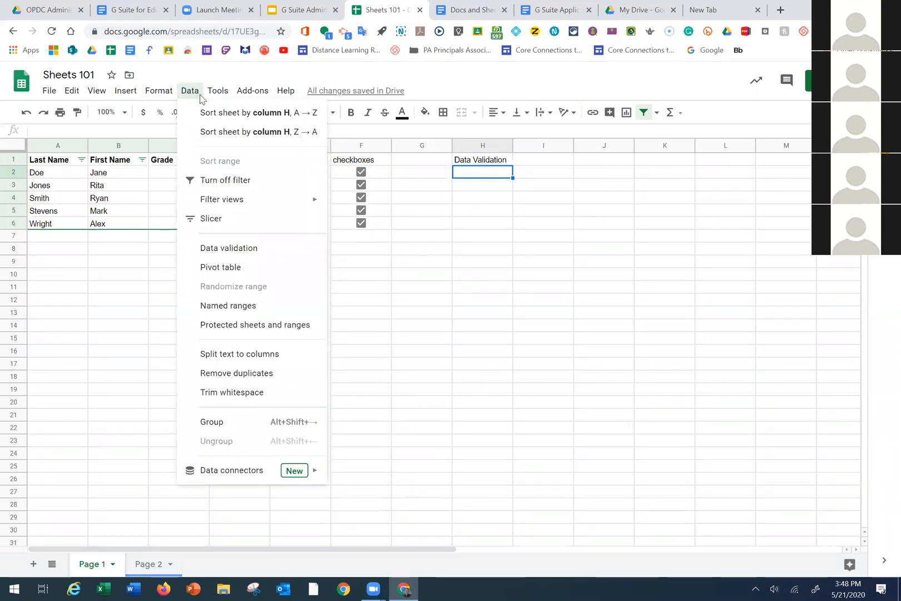
pyautogui.click(232, 249)
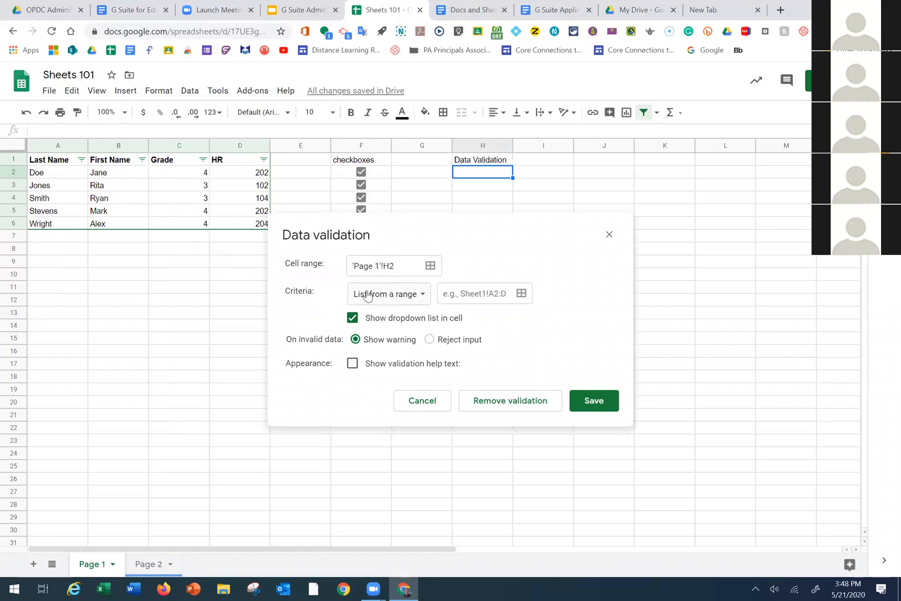
pyautogui.click(422, 296)
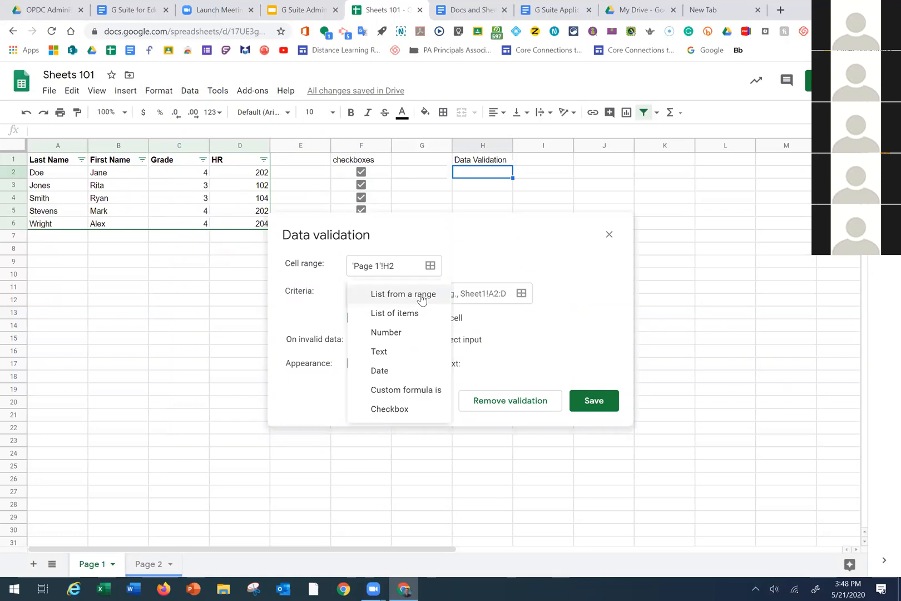
pyautogui.click(417, 311)
pyautogui.click(452, 296)
pyautogui.write('supply,')
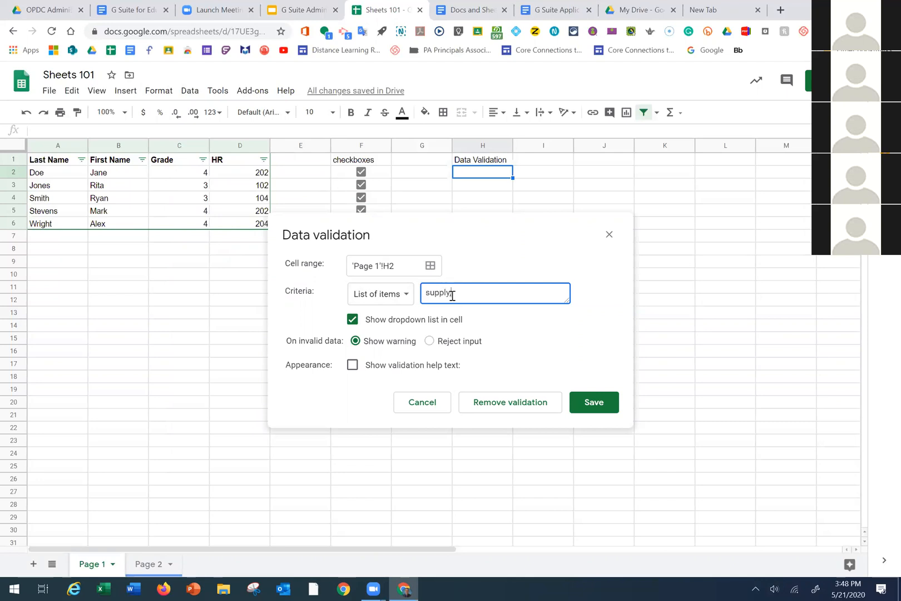
pyautogui.write('instructional tech')
pyautogui.click(605, 400)
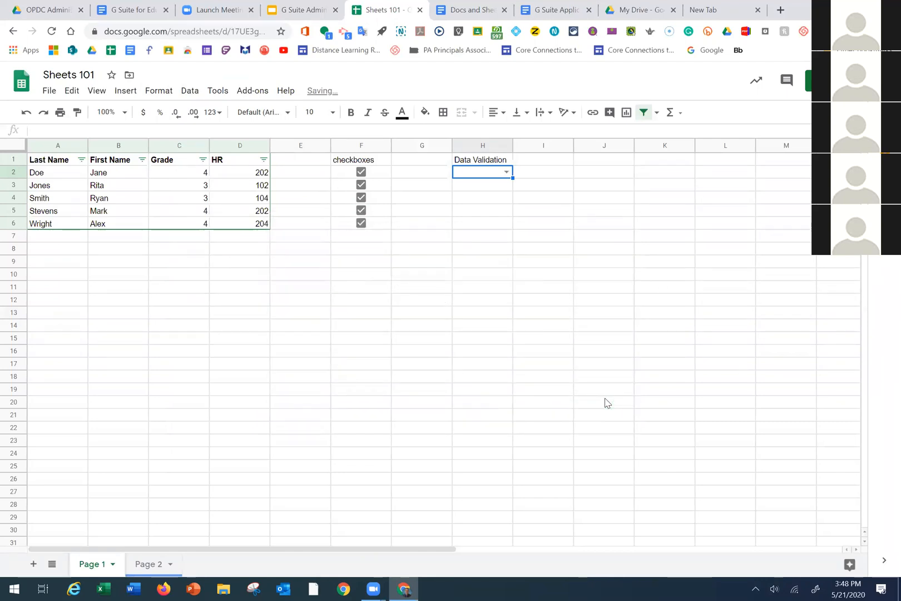
pyautogui.click(506, 172)
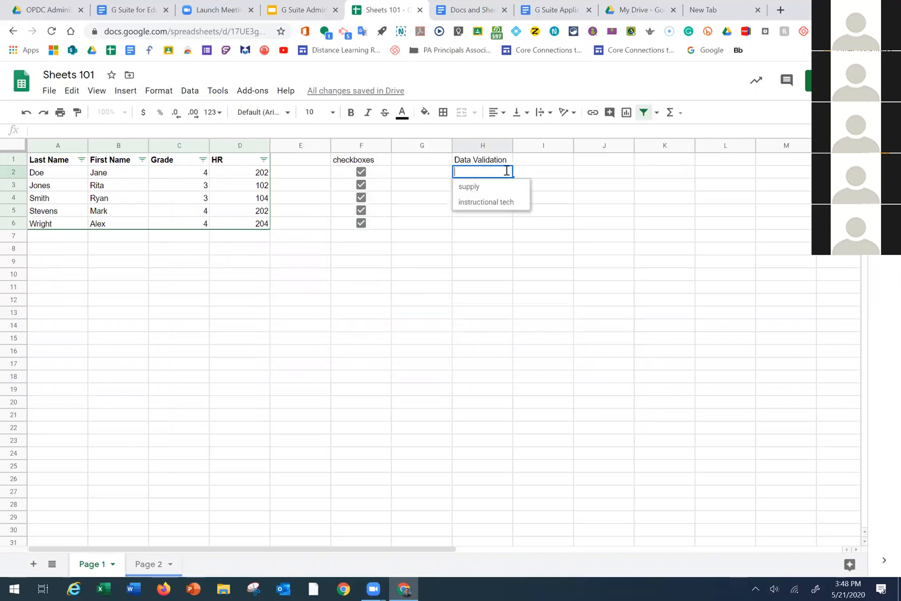
pyautogui.click(487, 203)
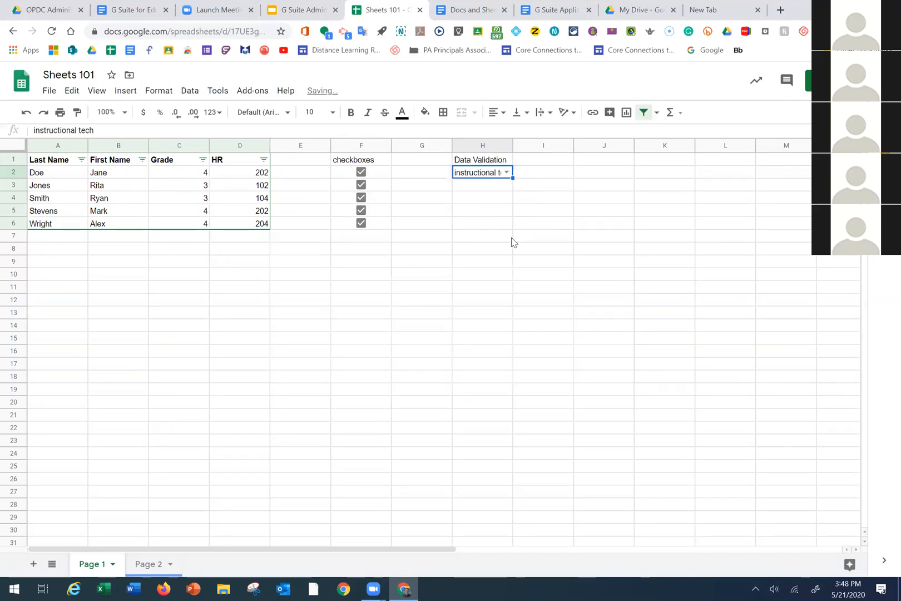
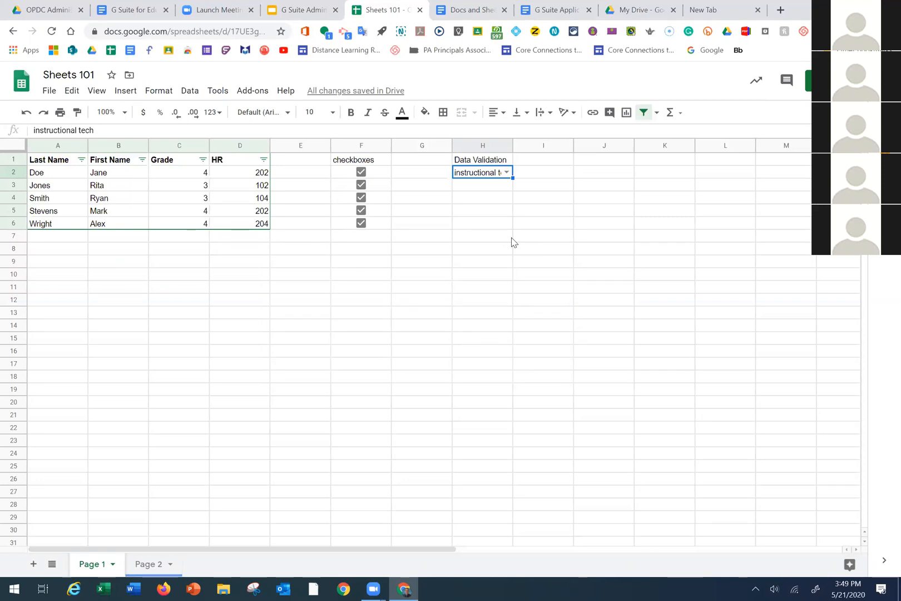
# Give cell B8 a tilted text rotation and enter the word 'text' in it
pyautogui.click(469, 199)
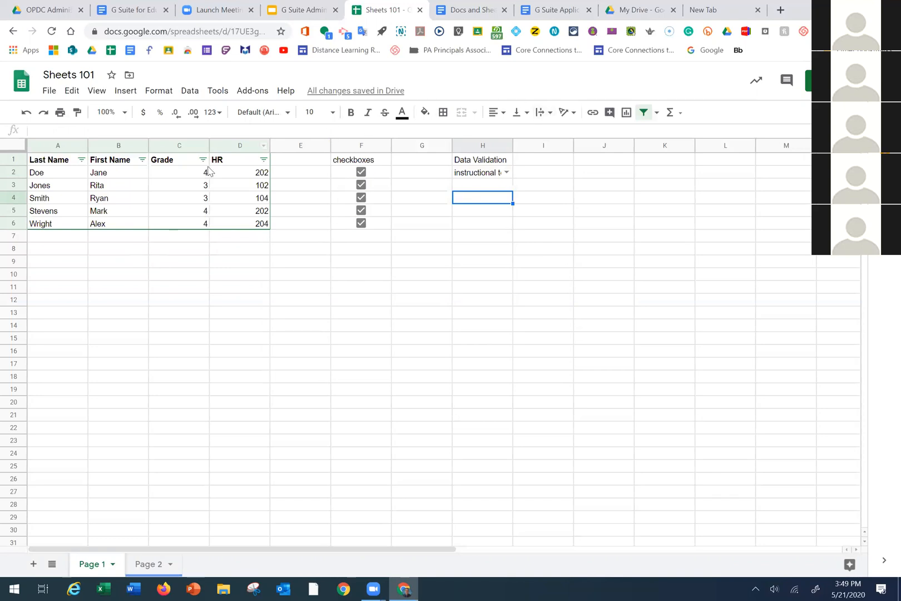
pyautogui.click(100, 250)
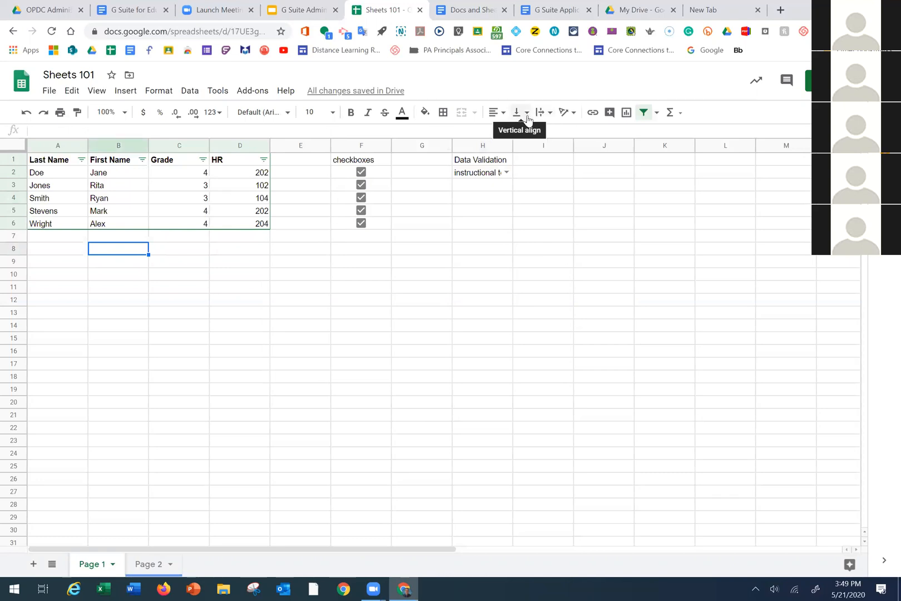
pyautogui.click(566, 115)
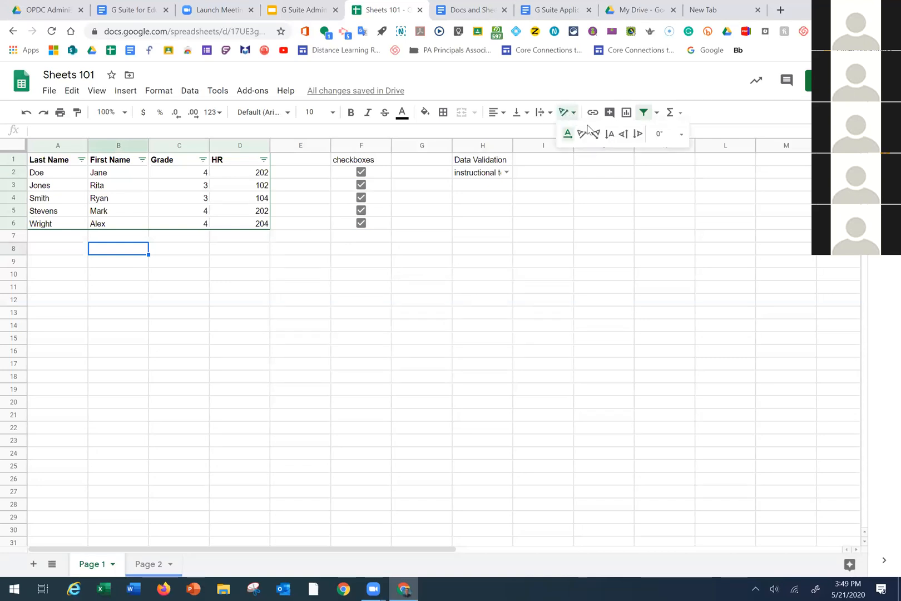
pyautogui.click(589, 134)
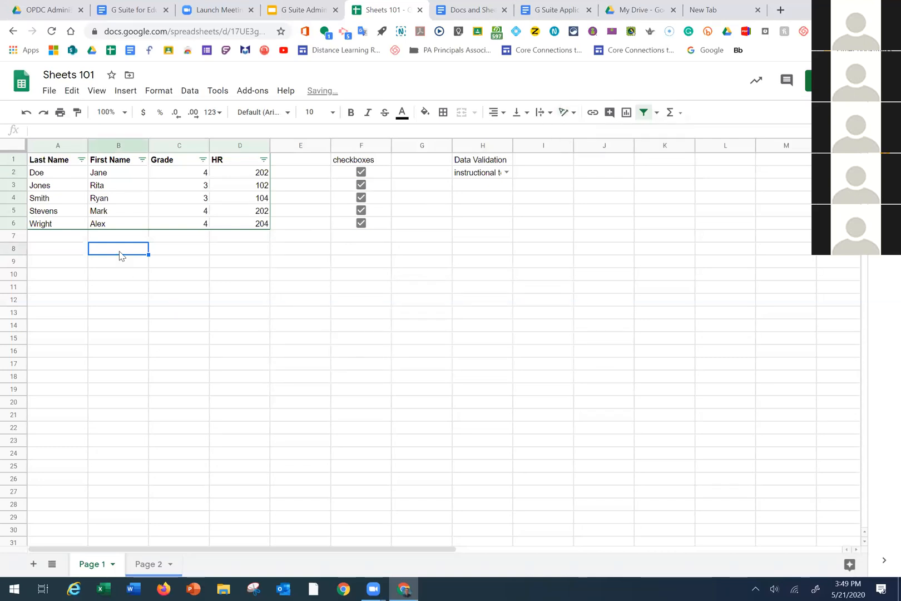
pyautogui.doubleClick(131, 252)
pyautogui.write('text')
pyautogui.press('Return')
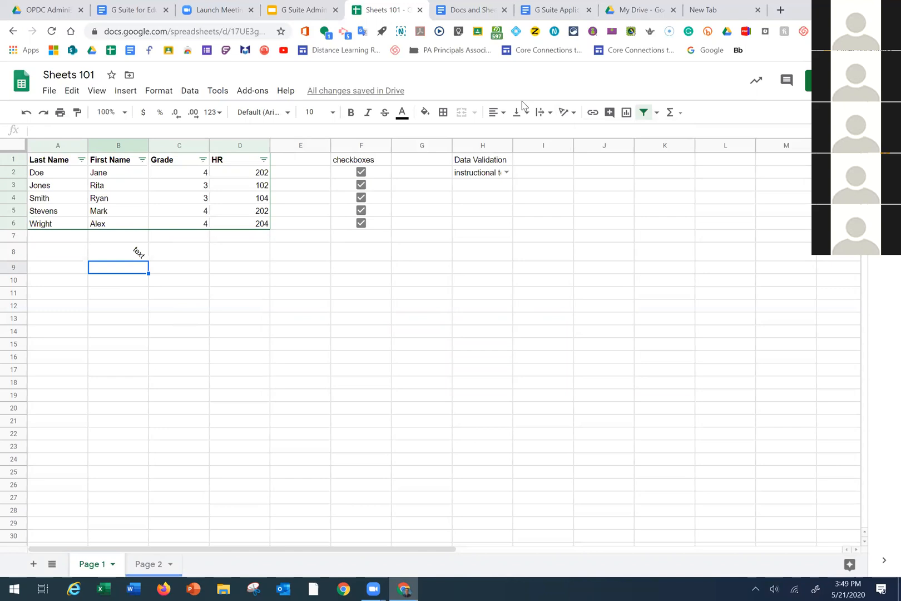
pyautogui.click(137, 254)
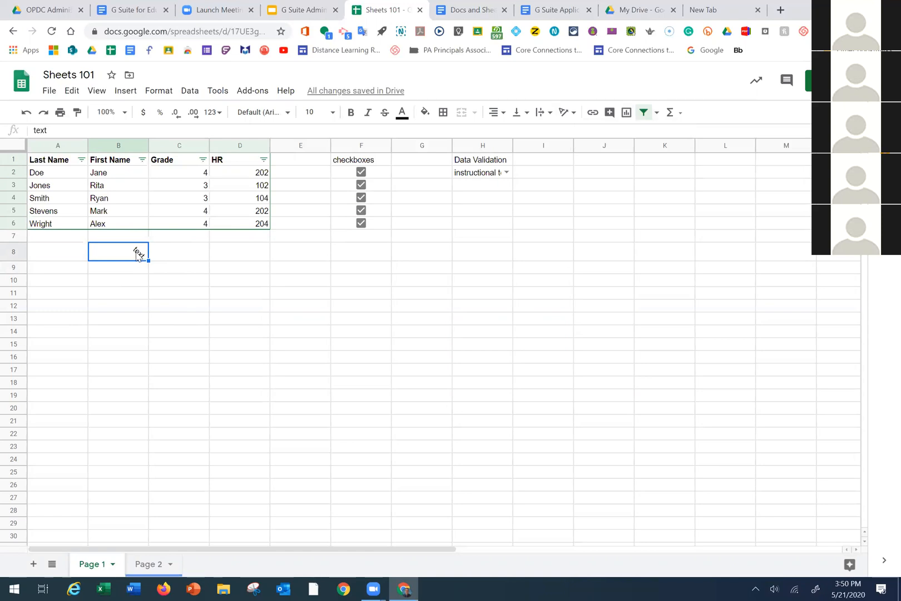
# Link B8's 'text' to the Docs and Sheets 101 document's web address
pyautogui.click(591, 114)
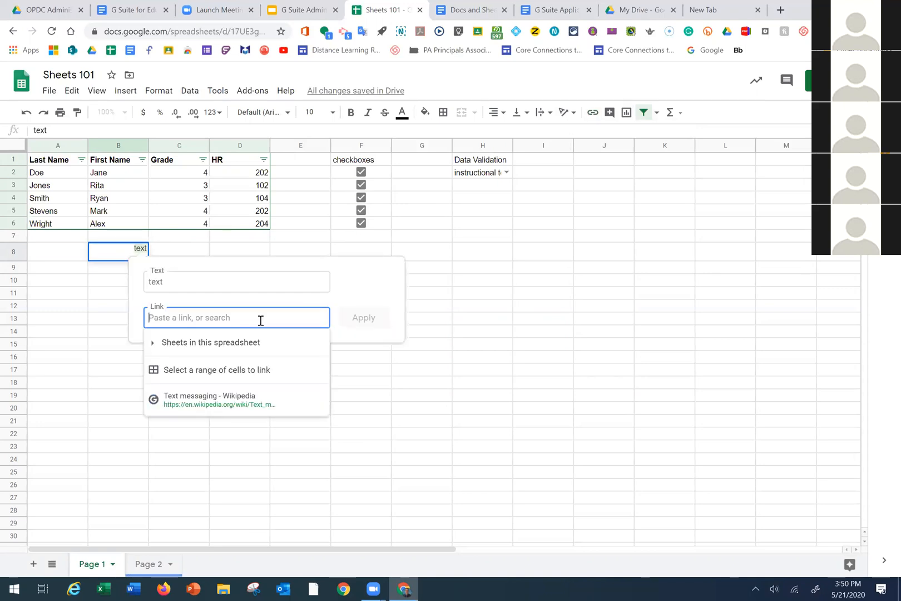
pyautogui.click(481, 10)
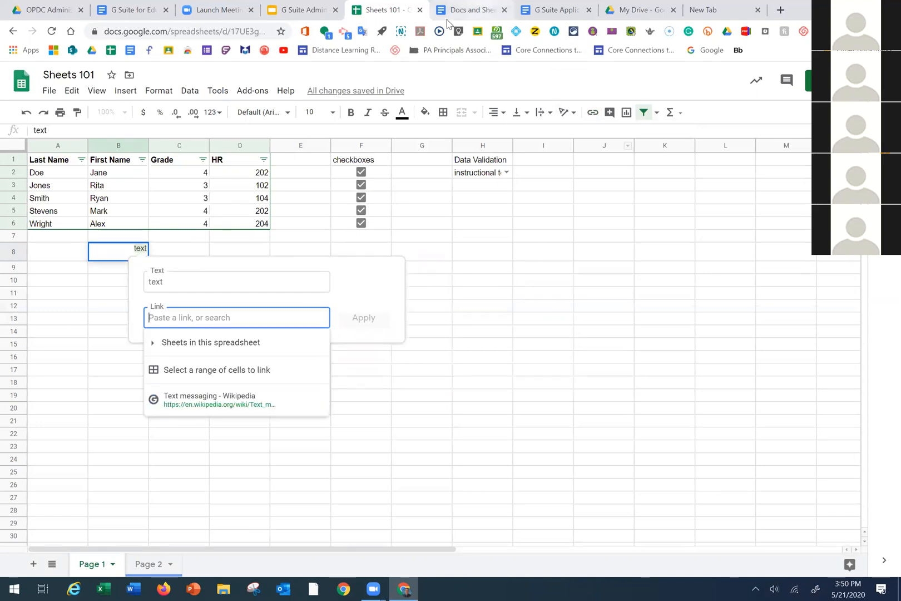
pyautogui.click(222, 36)
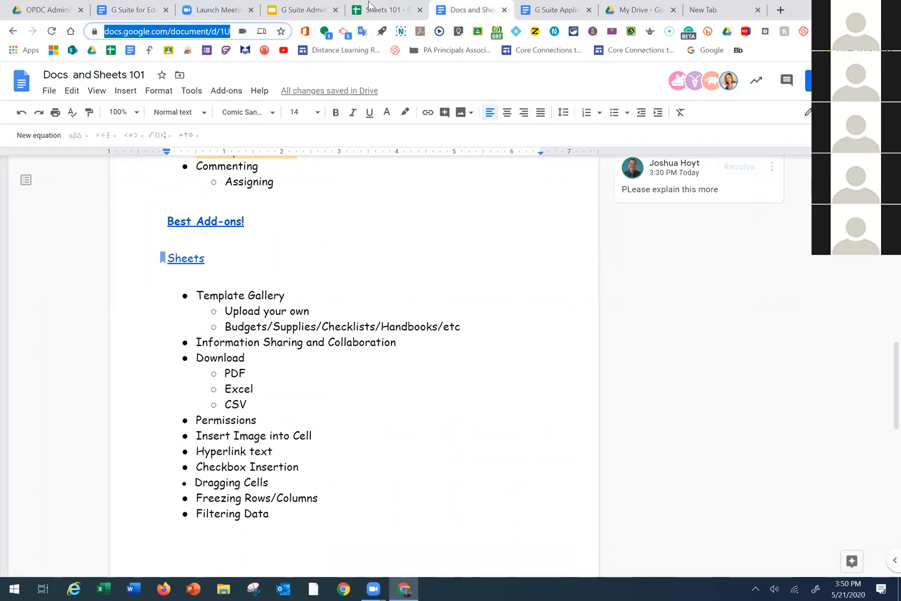
pyautogui.click(384, 10)
pyautogui.press('Escape')
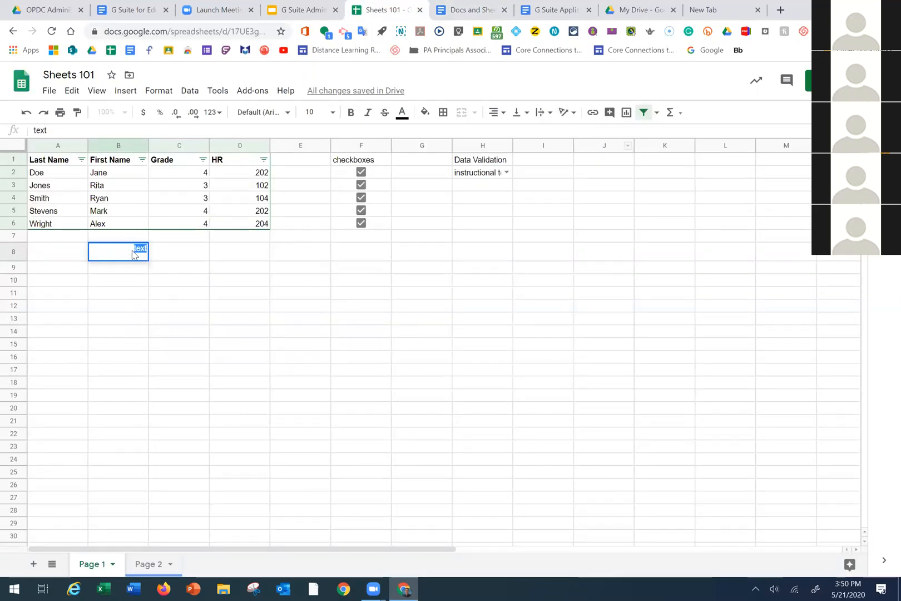
pyautogui.click(592, 112)
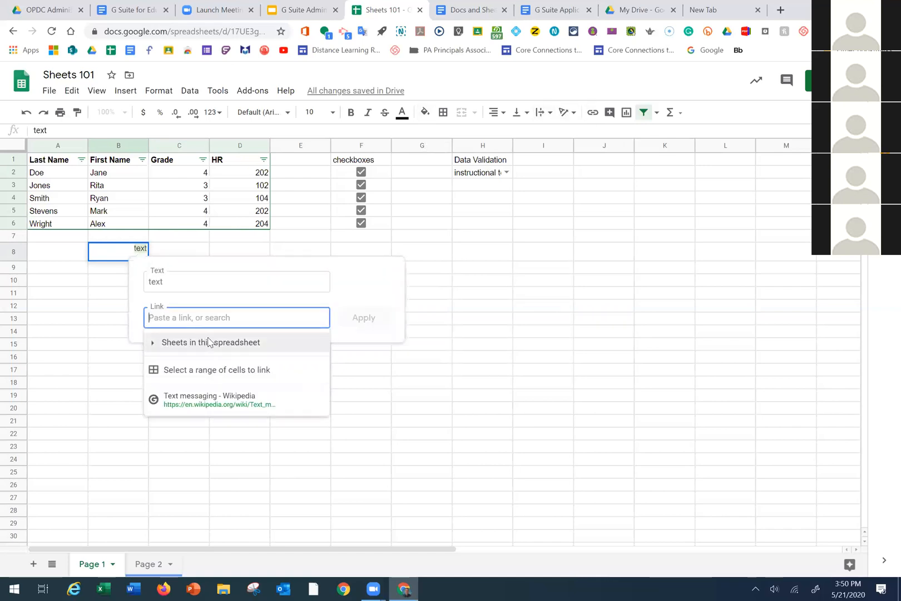
pyautogui.hotkey('ctrl', 'v')
pyautogui.click(377, 317)
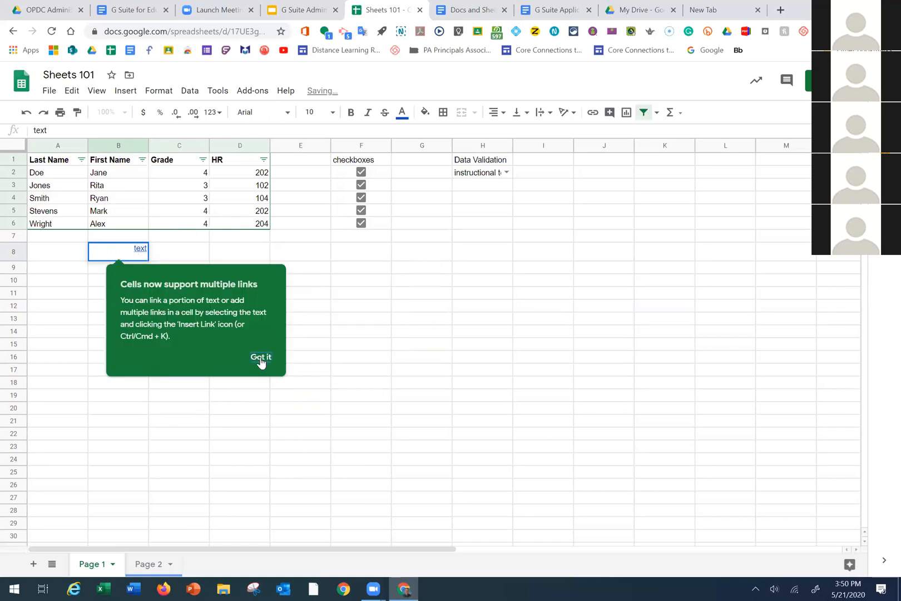
pyautogui.click(262, 356)
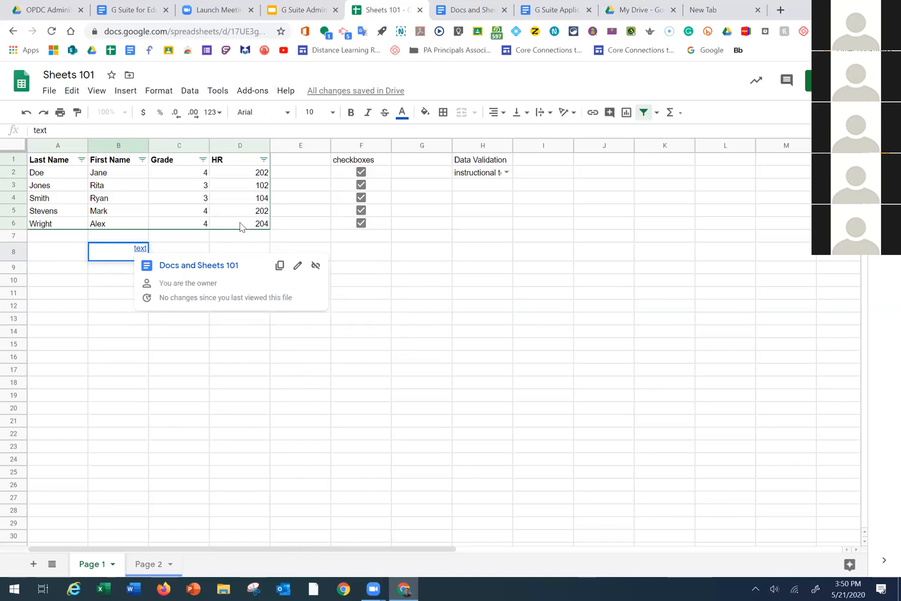
pyautogui.click(443, 112)
# Border cell B8, give H1:H6 all borders, and extend that block across to column L
pyautogui.click(449, 135)
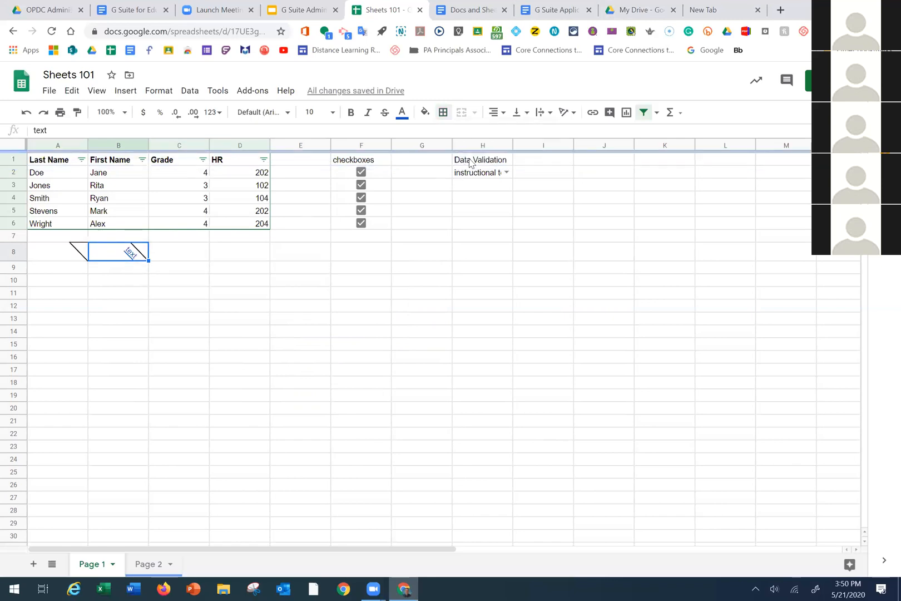
pyautogui.moveTo(473, 162); pyautogui.dragTo(482, 223)
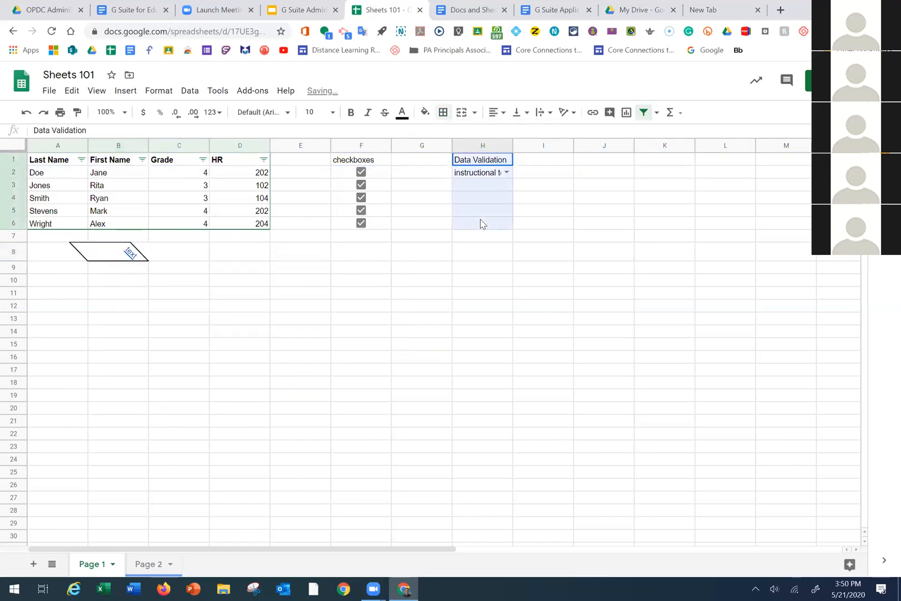
pyautogui.click(444, 112)
pyautogui.click(448, 135)
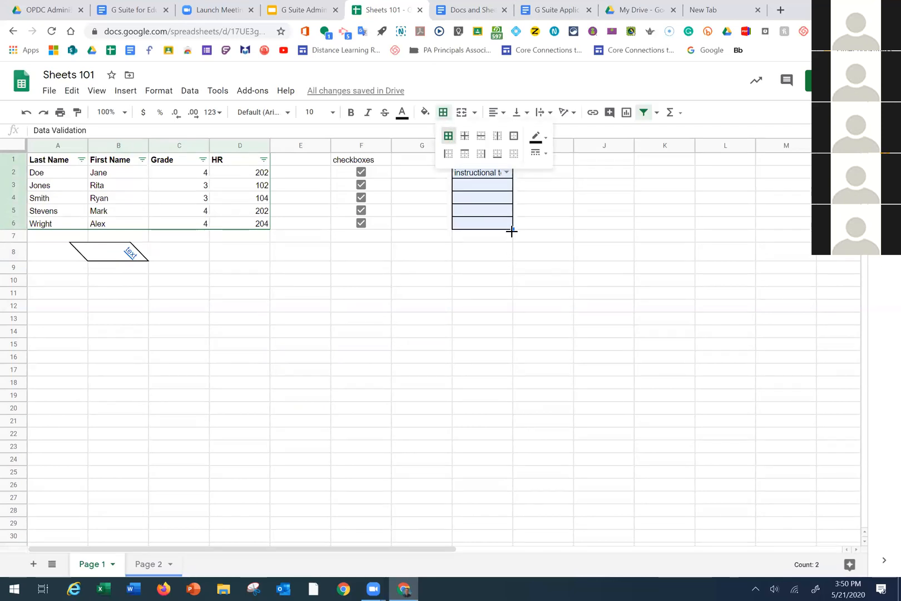
pyautogui.moveTo(511, 229); pyautogui.dragTo(715, 231)
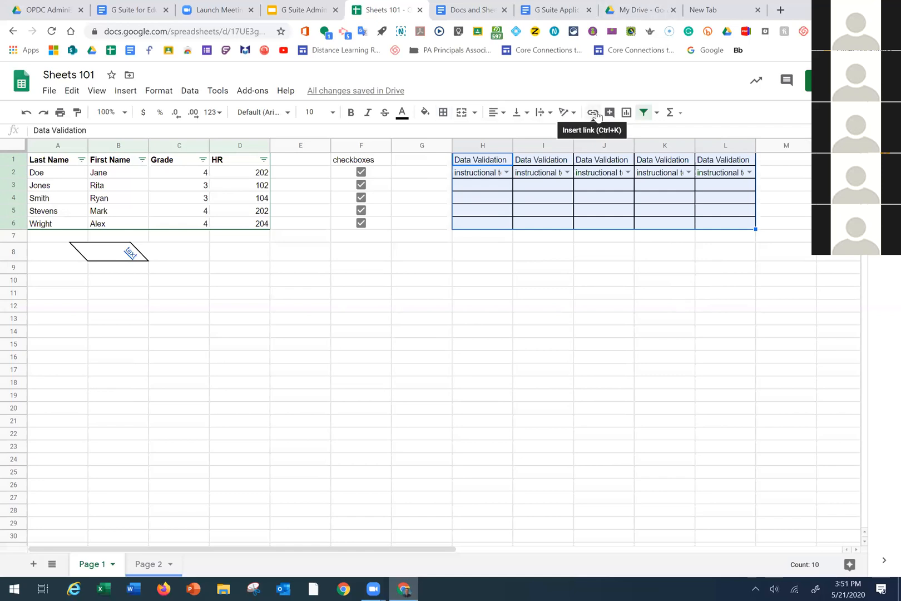
pyautogui.click(122, 224)
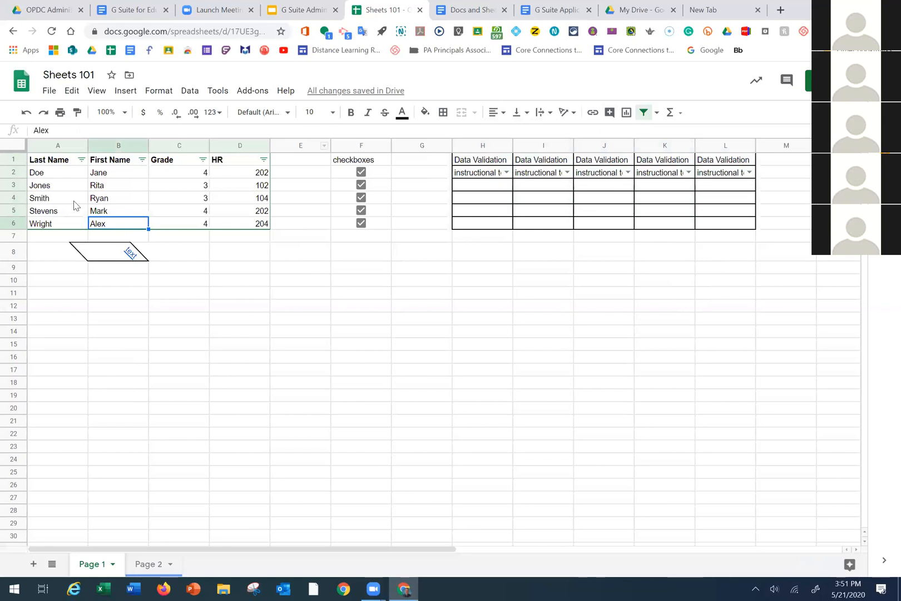
pyautogui.click(58, 225)
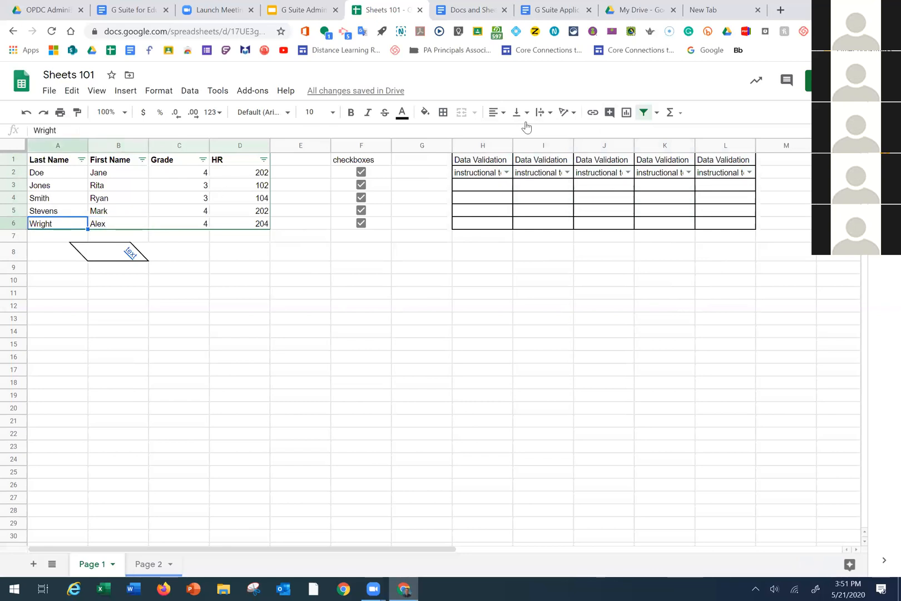
# Add the comment 'Missing their library book' to cell A6
pyautogui.click(610, 112)
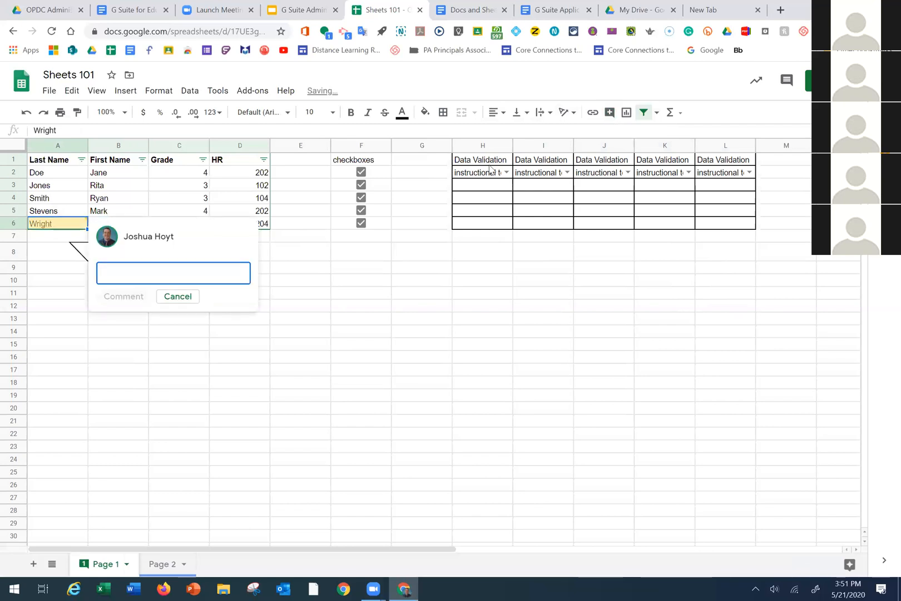
pyautogui.write('Missing their libarary boo')
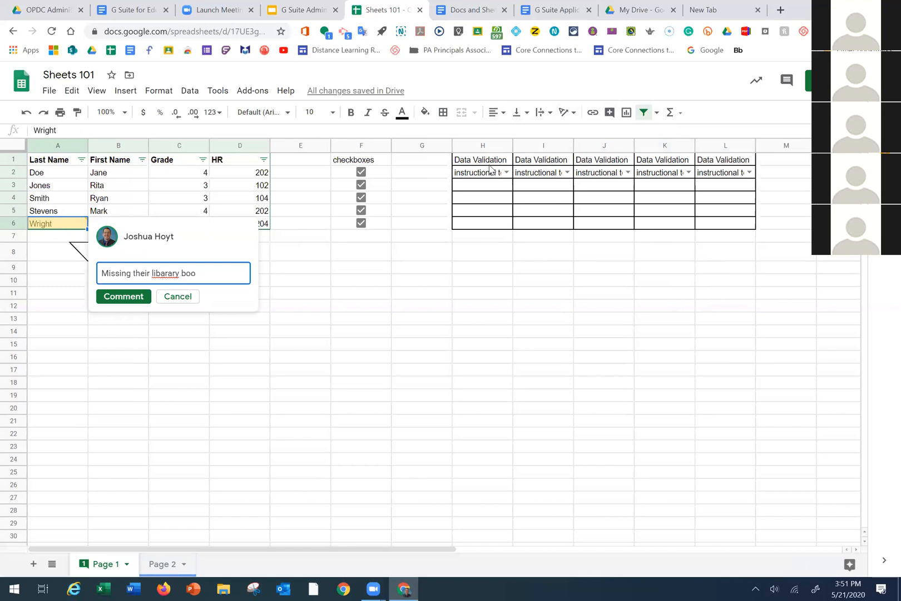
pyautogui.press('BackSpace')
pyautogui.press('BackSpace')
pyautogui.press('BackSpace')
pyautogui.press('BackSpace')
pyautogui.press('BackSpace')
pyautogui.write('rar')
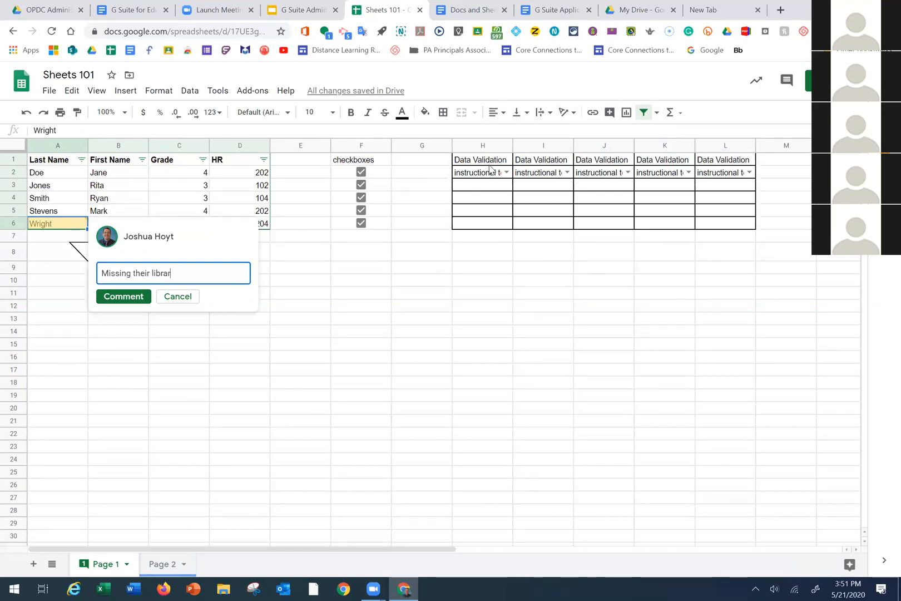
pyautogui.write('y book')
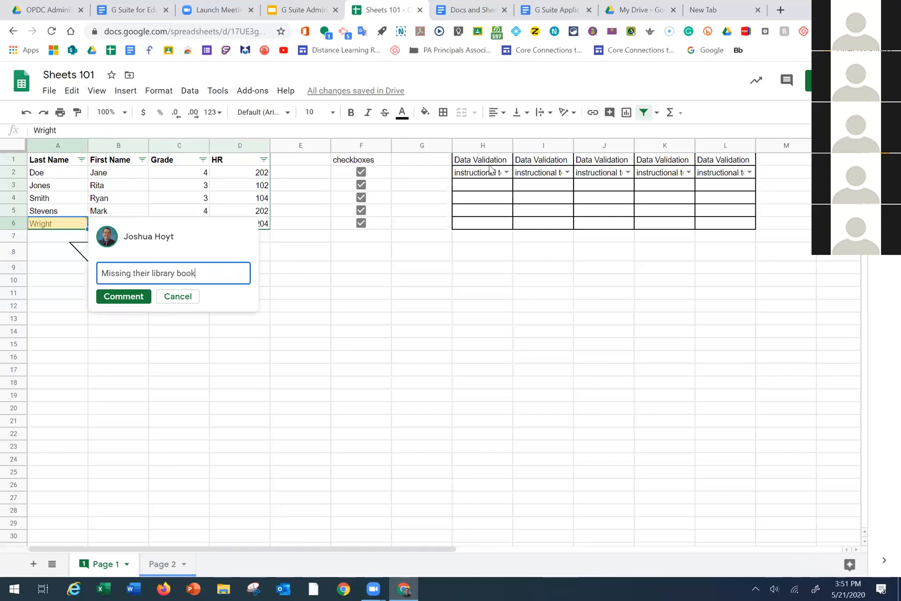
pyautogui.click(144, 299)
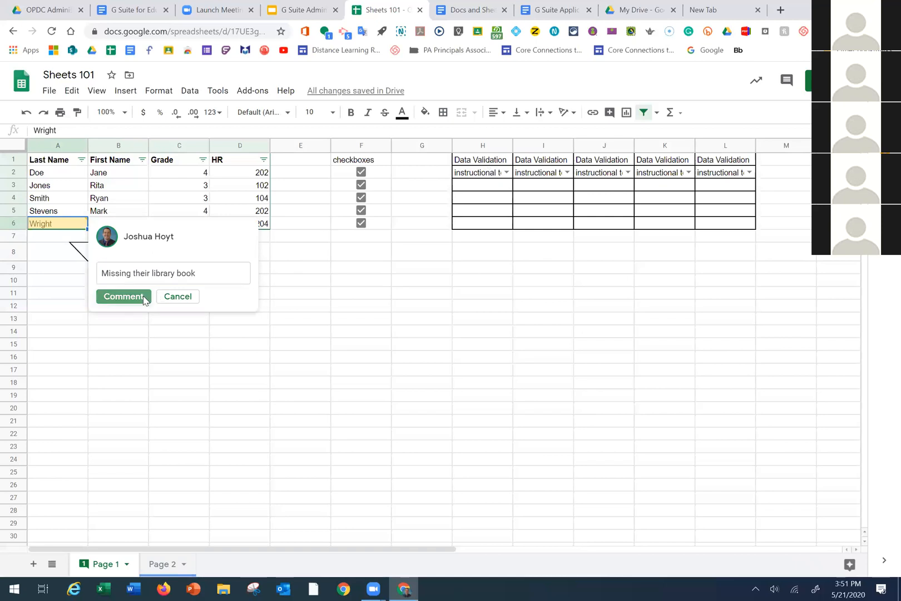
pyautogui.click(141, 374)
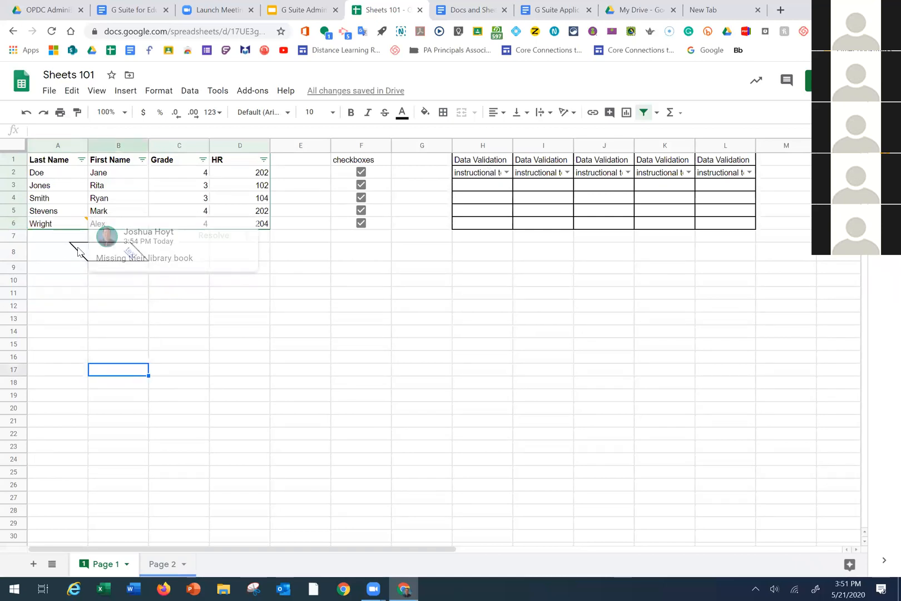
pyautogui.moveTo(85, 225)
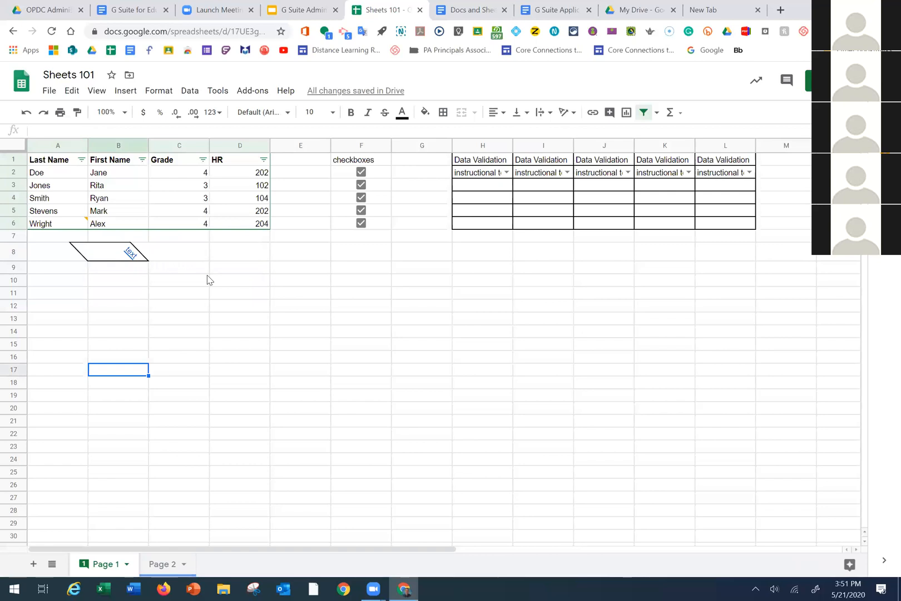
# Show the installed add-ons list (Copy Down, Doctopus, Flubaroo, Form Mule), then close it
pyautogui.click(266, 94)
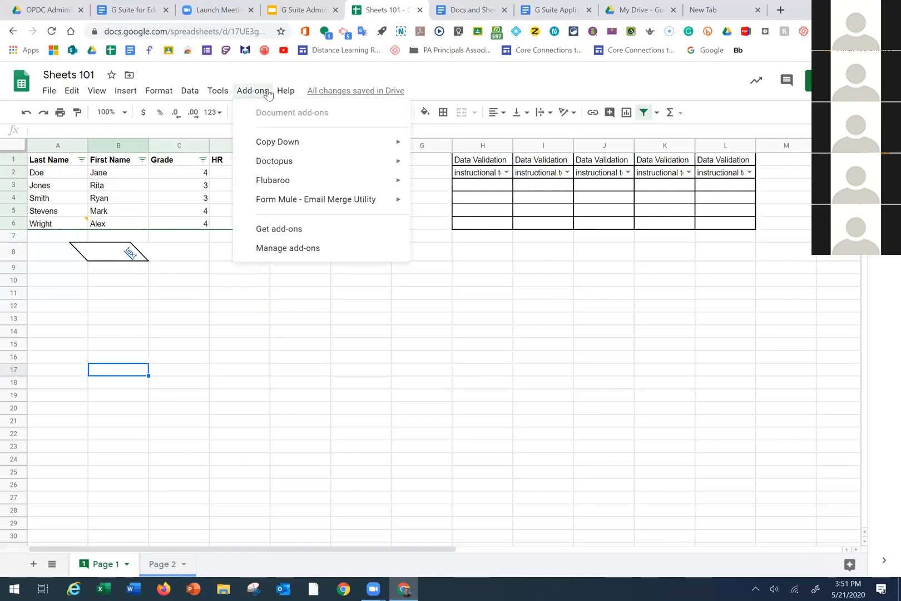
pyautogui.click(267, 93)
pyautogui.click(483, 10)
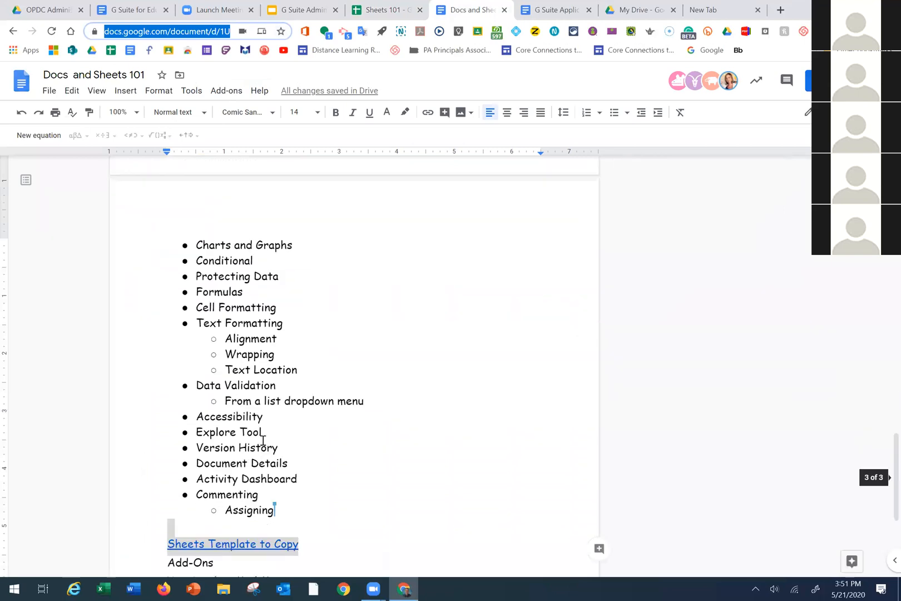
pyautogui.scroll(-3, 263, 440)
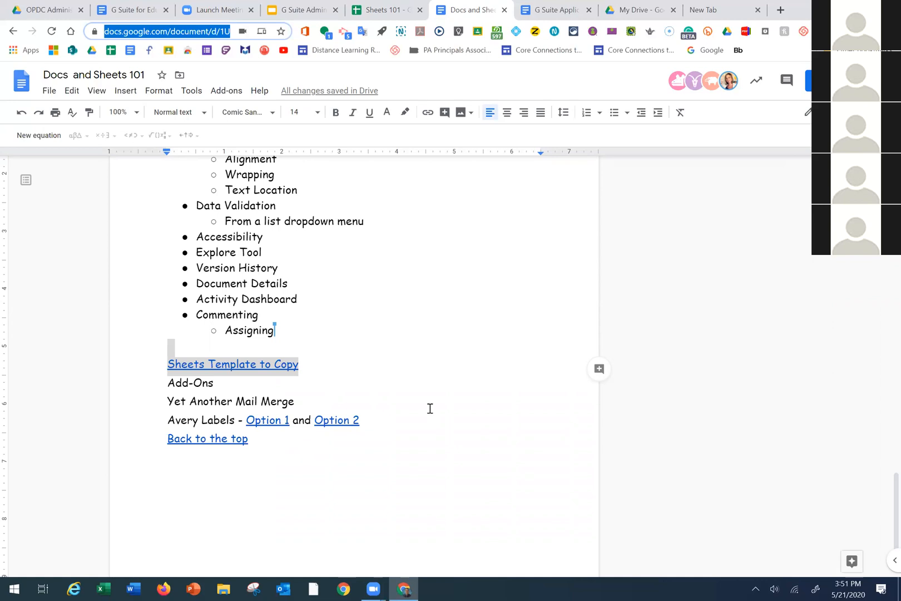
pyautogui.scroll(3, 432, 409)
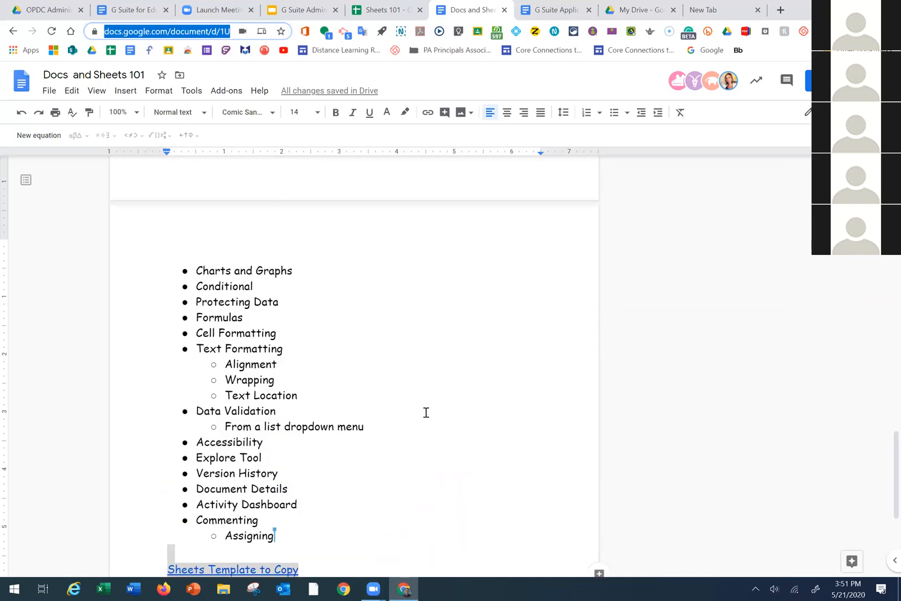
pyautogui.scroll(5, 427, 414)
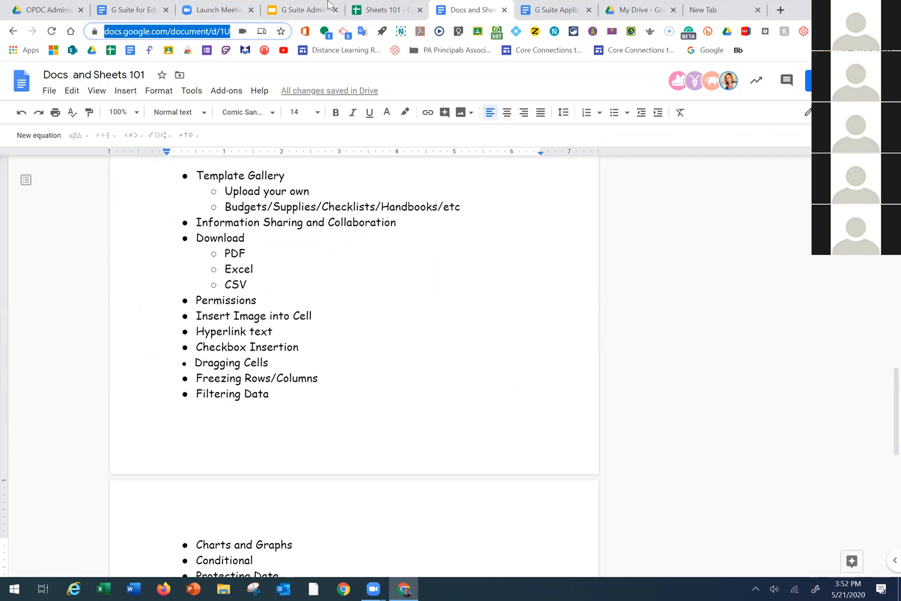
pyautogui.click(383, 12)
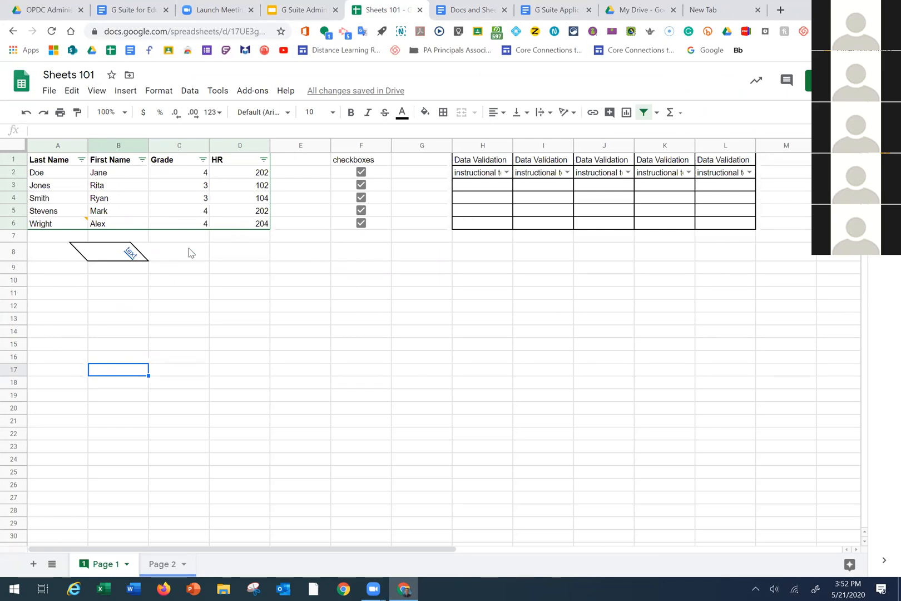
# Fill cell H6 red and make column H much narrower
pyautogui.click(497, 224)
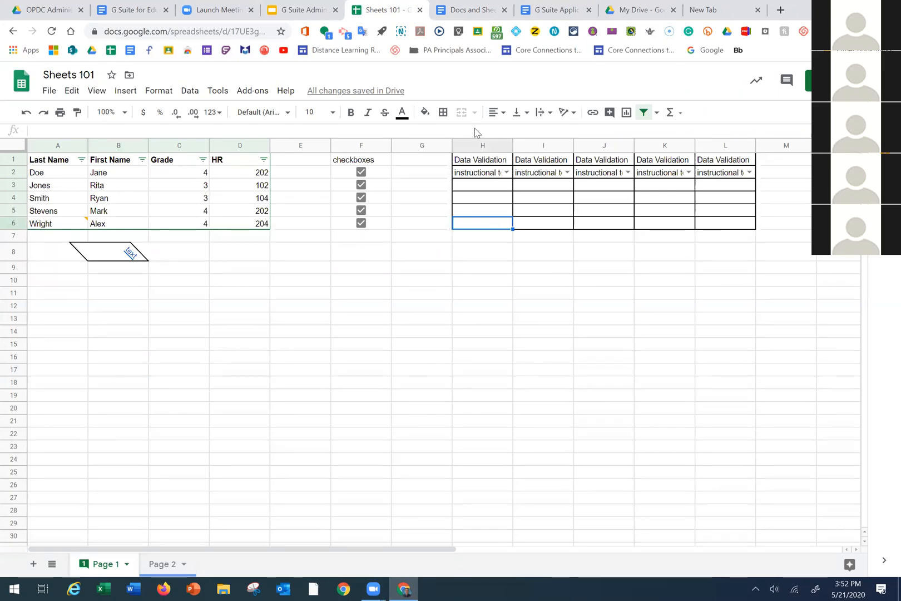
pyautogui.click(425, 112)
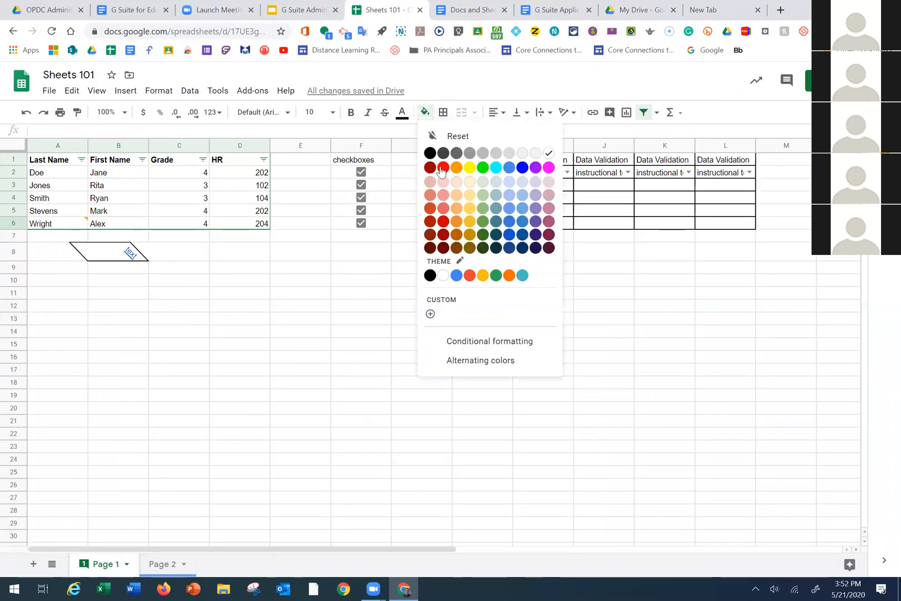
pyautogui.click(443, 168)
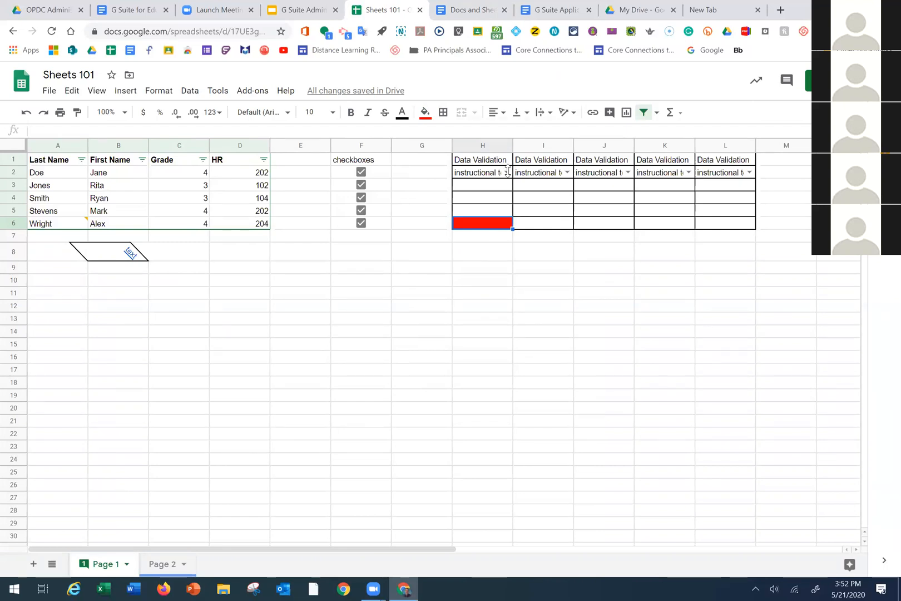
pyautogui.moveTo(511, 147); pyautogui.dragTo(471, 147)
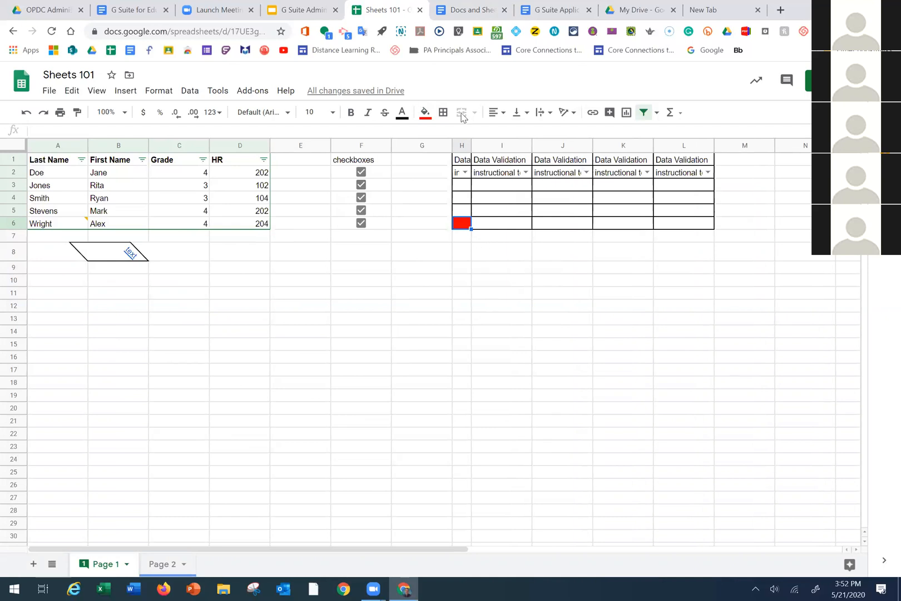
# Fill cell I8 blue
pyautogui.click(501, 252)
pyautogui.click(425, 113)
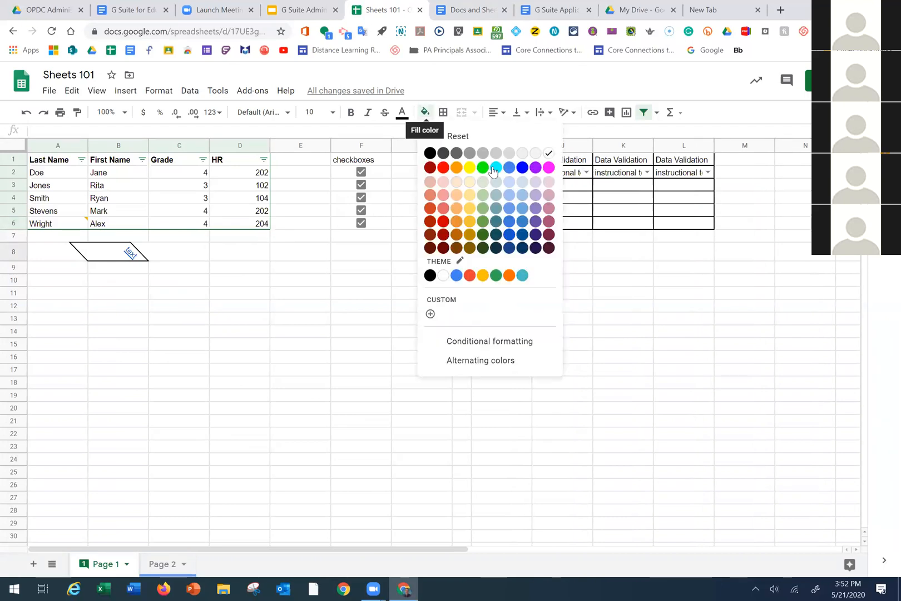
pyautogui.click(522, 167)
pyautogui.click(563, 370)
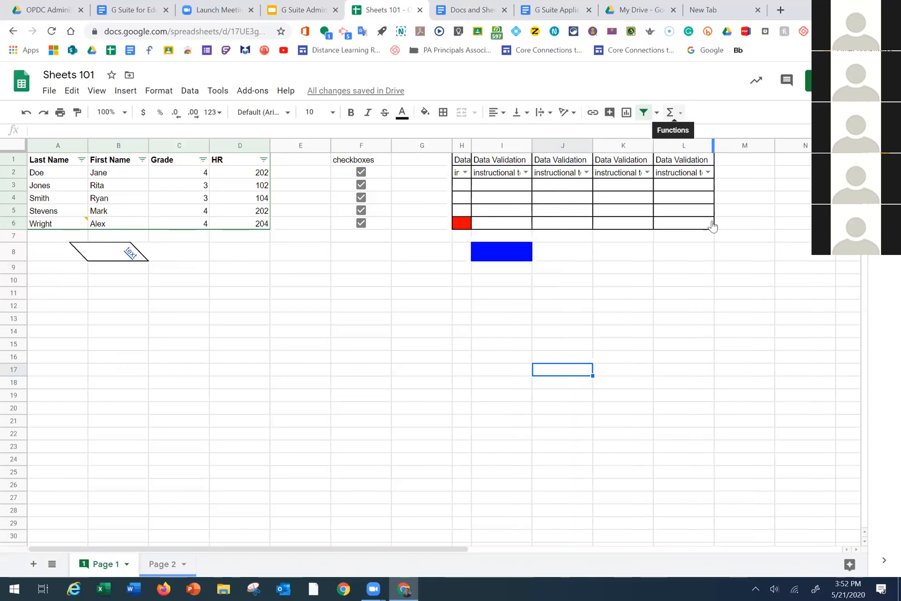
# Enter a =SUM(D2:D6) formula in D7 to total the HR column
pyautogui.click(679, 113)
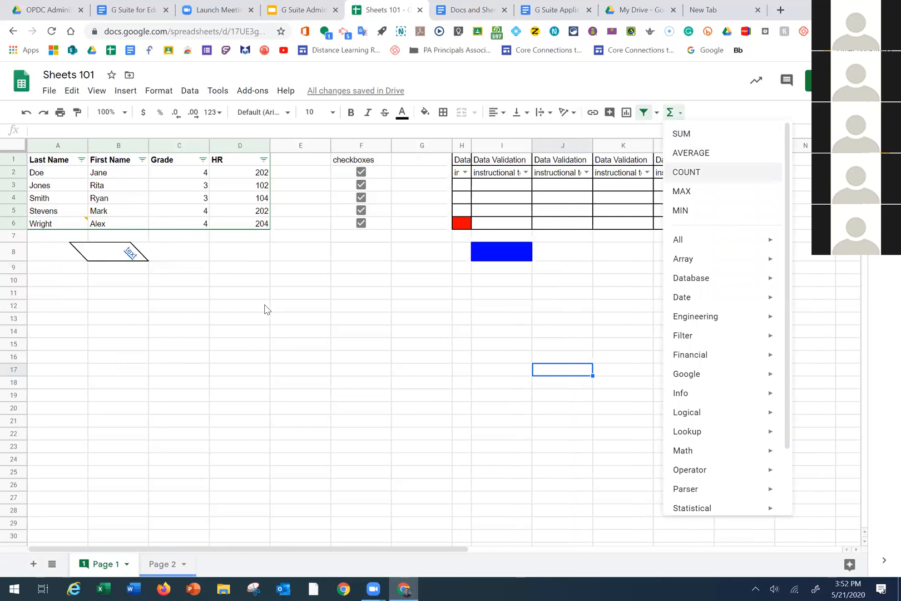
pyautogui.click(245, 241)
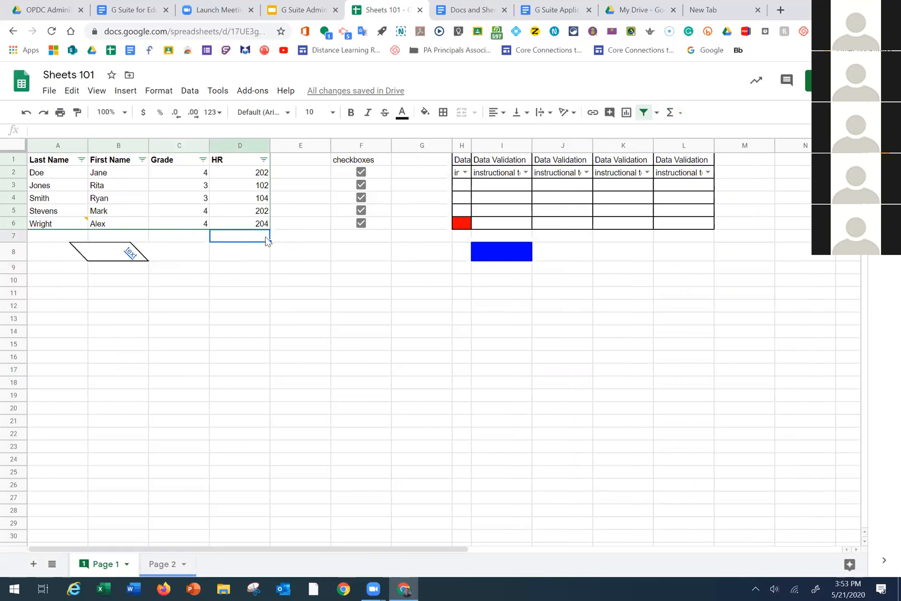
pyautogui.write('=')
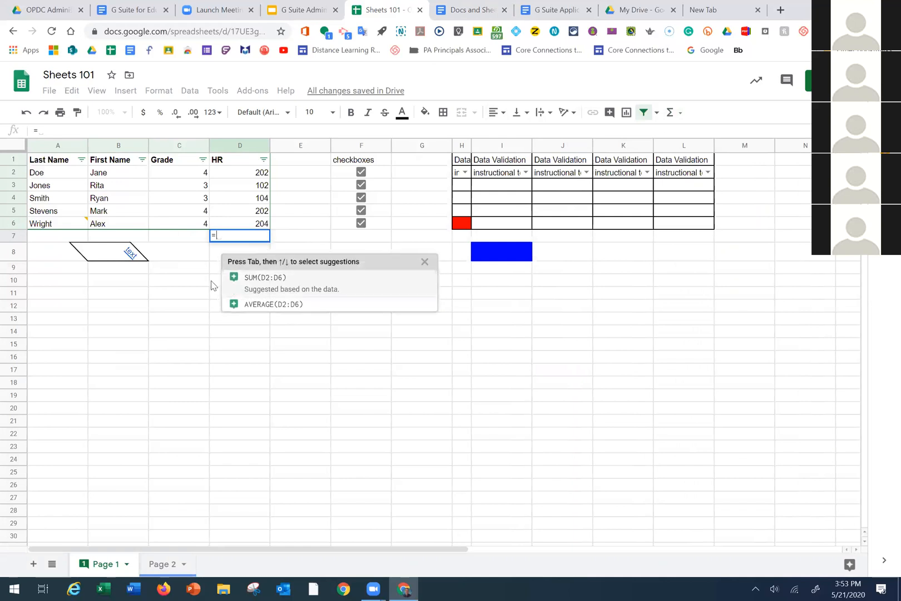
pyautogui.click(256, 282)
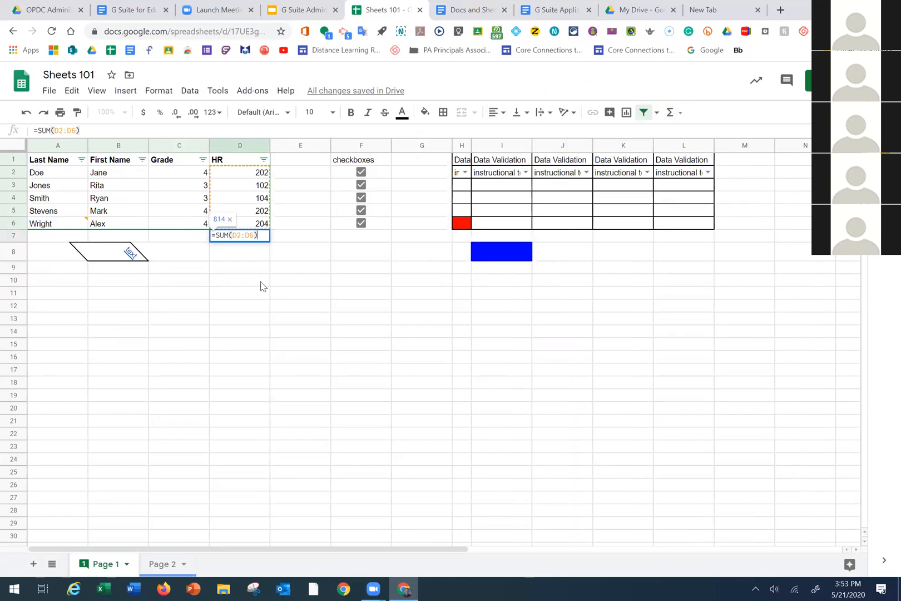
pyautogui.press('BackSpace')
pyautogui.press('BackSpace')
pyautogui.press('BackSpace')
pyautogui.press('BackSpace')
pyautogui.press('BackSpace')
pyautogui.press('BackSpace')
pyautogui.press('BackSpace')
pyautogui.press('BackSpace')
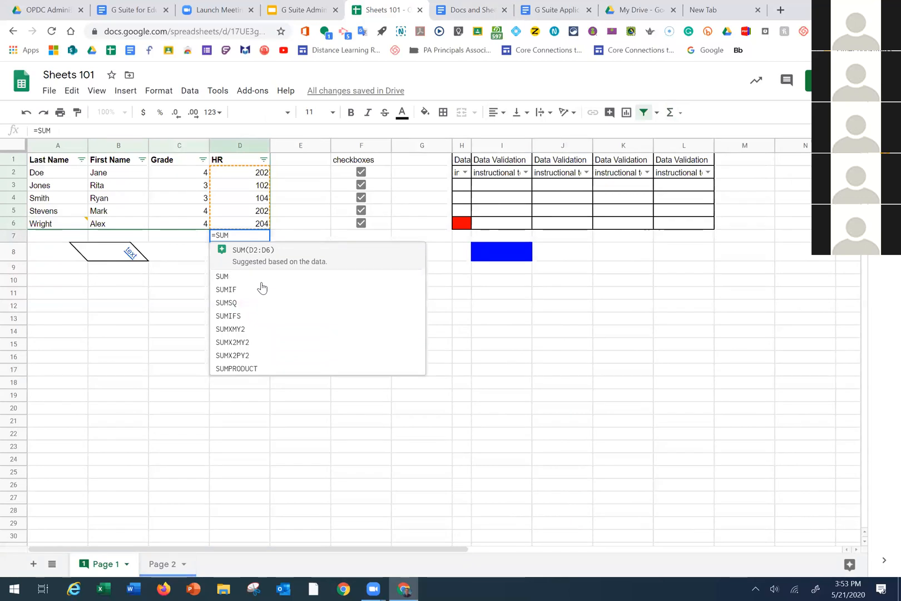
pyautogui.press('BackSpace')
pyautogui.press('BackSpace')
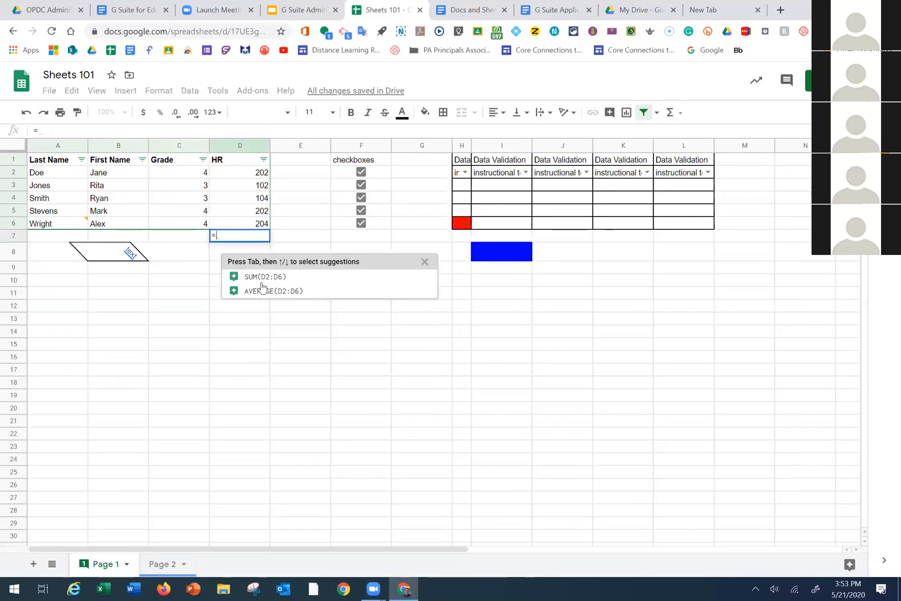
pyautogui.write('sum')
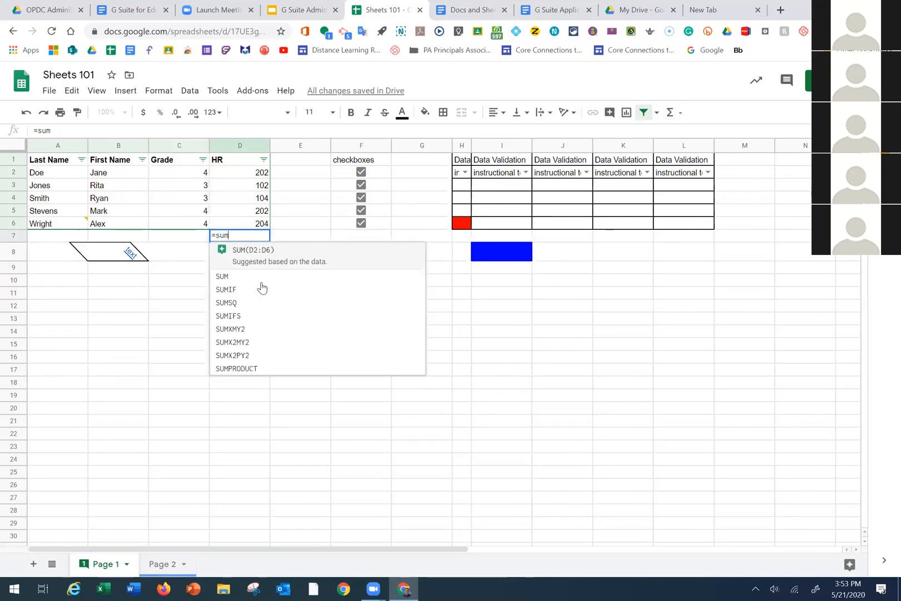
pyautogui.write('(')
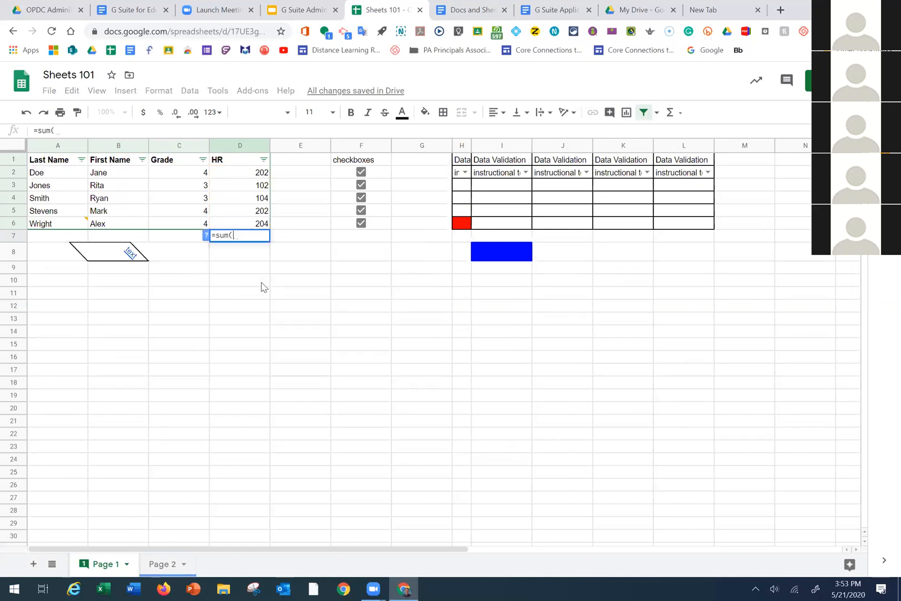
pyautogui.moveTo(267, 173); pyautogui.dragTo(267, 224)
pyautogui.write(')')
pyautogui.press('Return')
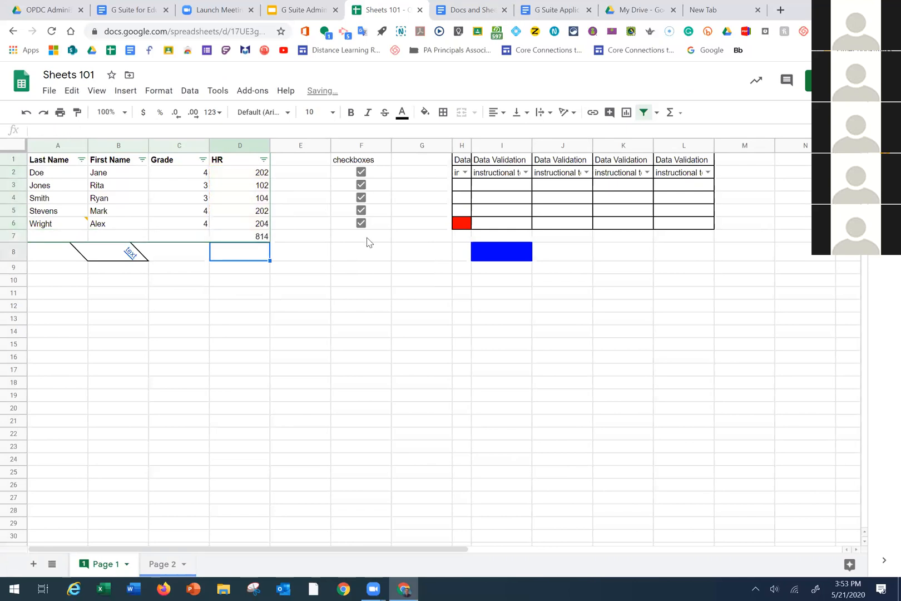
pyautogui.click(265, 237)
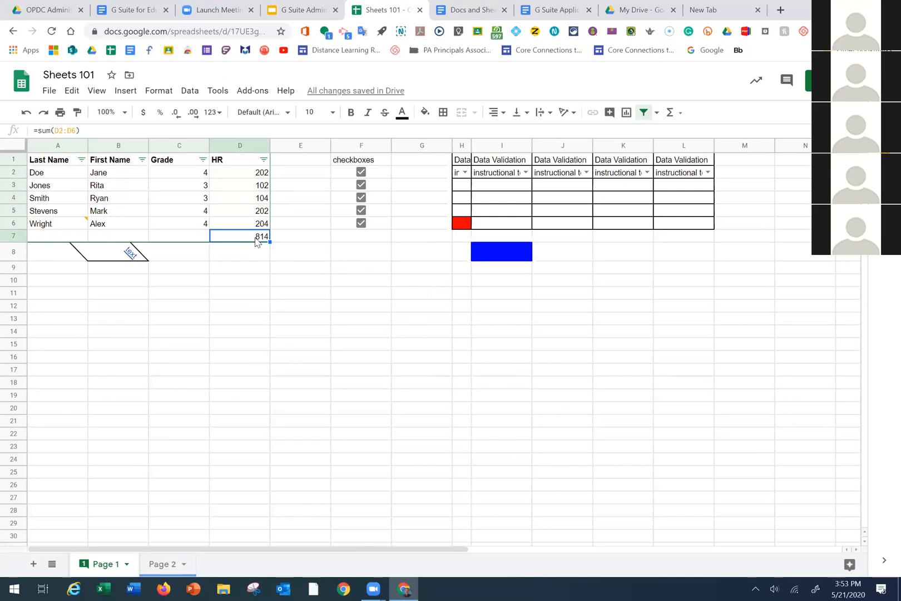
# Redo D7 as a SUM of D2:D6 from the functions list, showing 814
pyautogui.press('Delete')
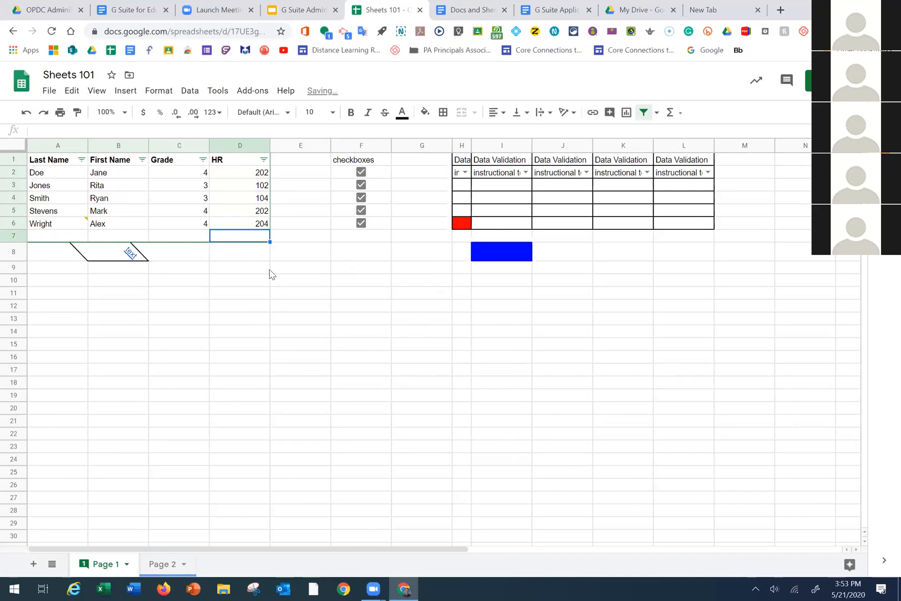
pyautogui.click(680, 114)
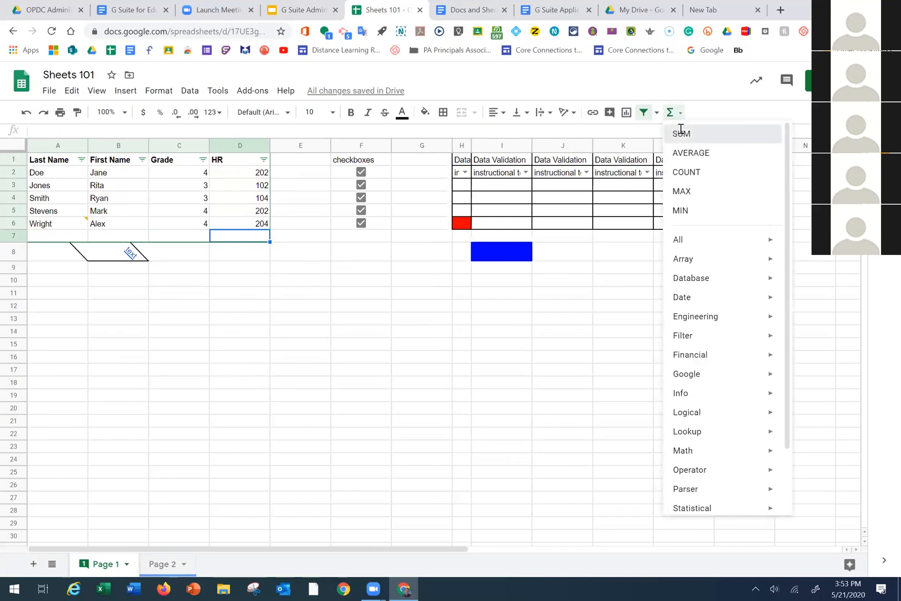
pyautogui.click(682, 133)
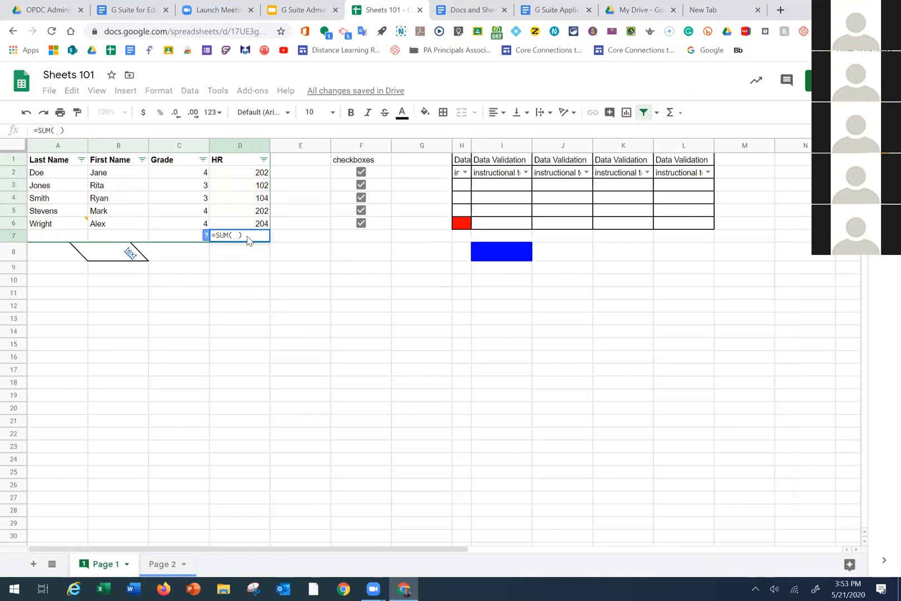
pyautogui.moveTo(254, 175); pyautogui.dragTo(258, 223)
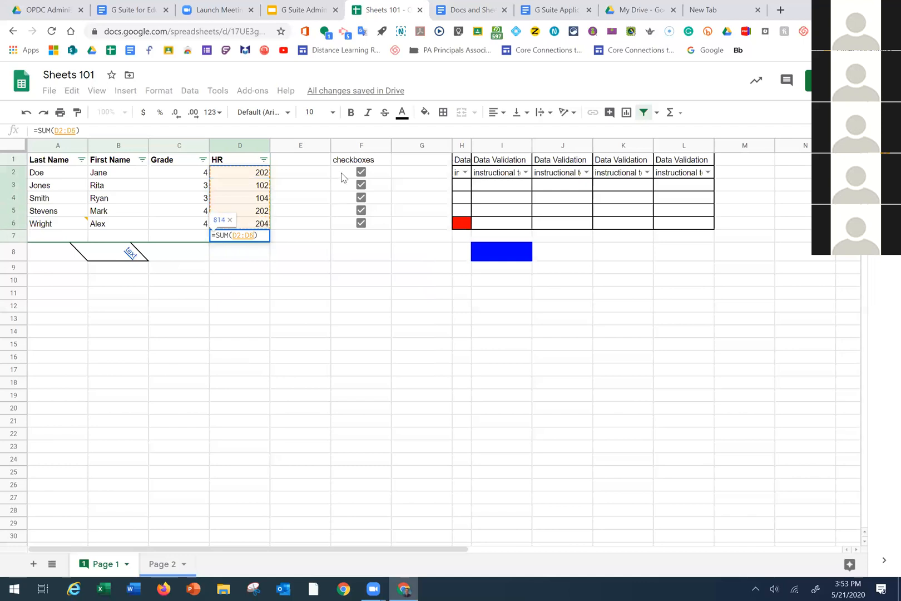
pyautogui.press('Return')
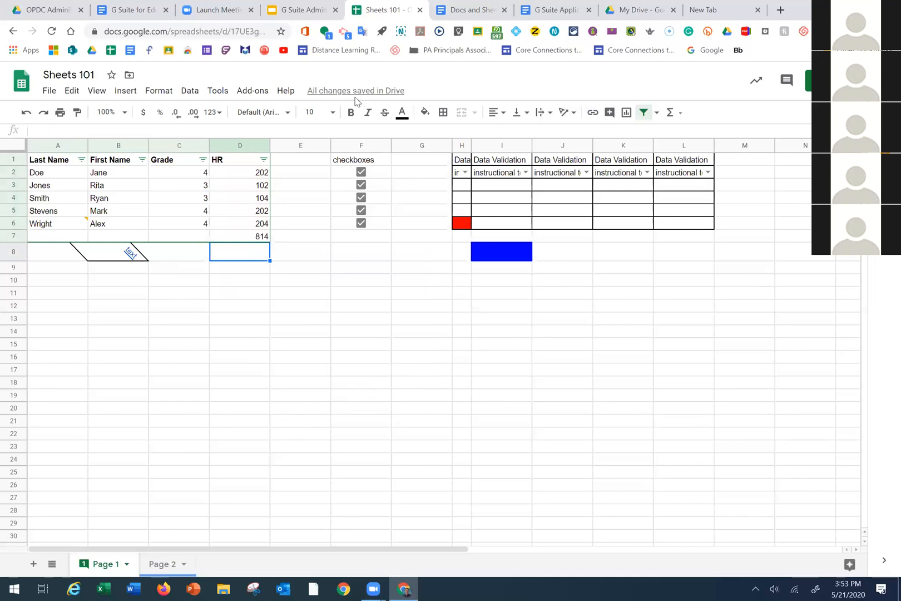
pyautogui.click(165, 94)
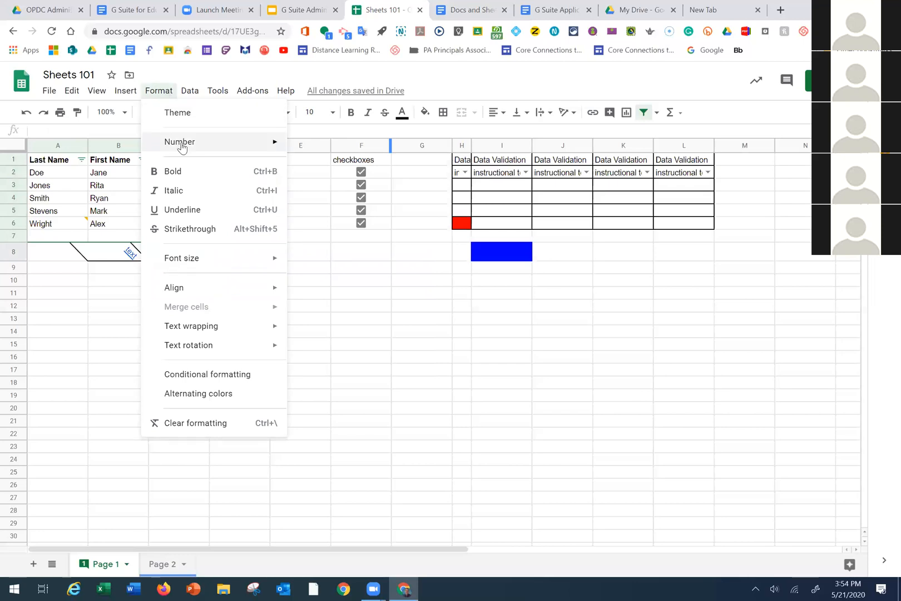
pyautogui.moveTo(203, 144)
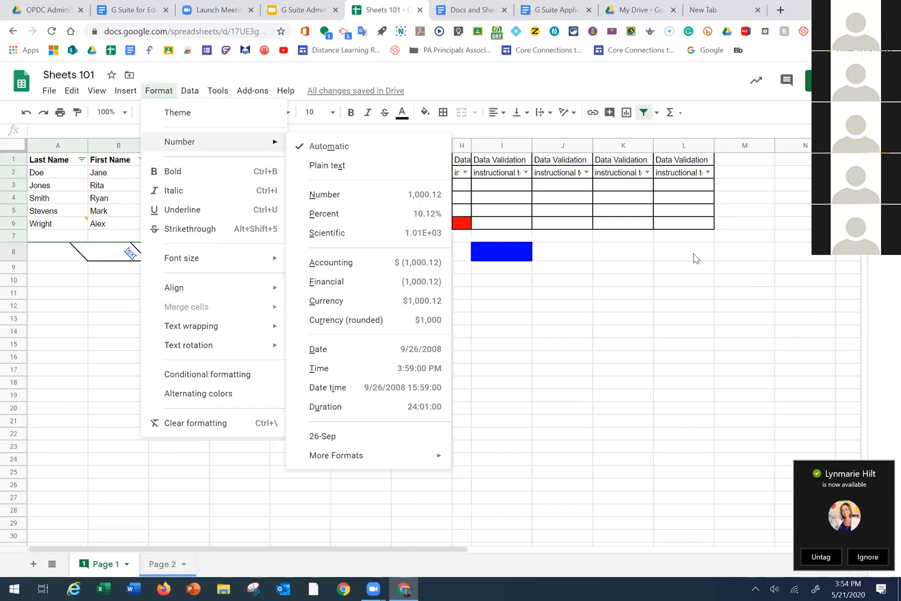
pyautogui.click(635, 333)
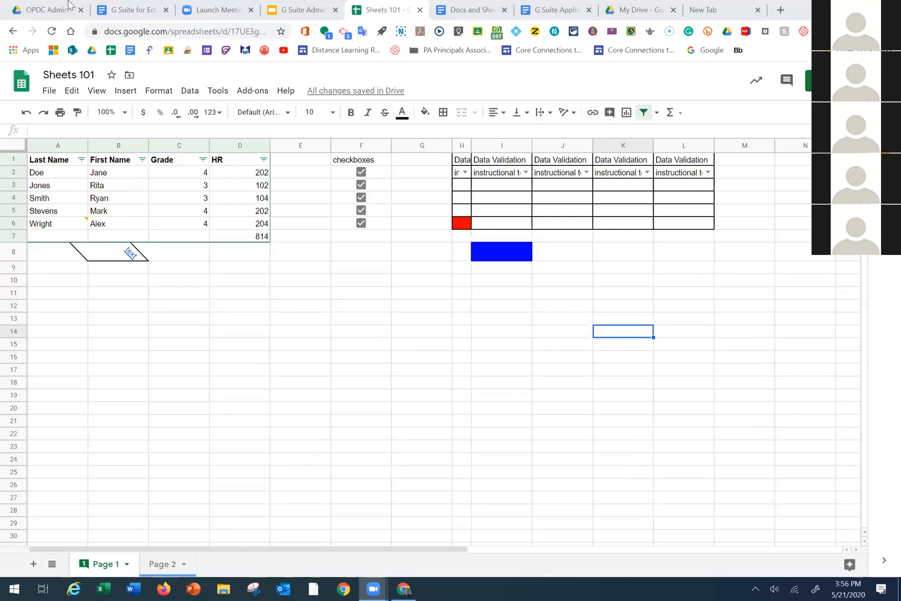
pyautogui.click(49, 92)
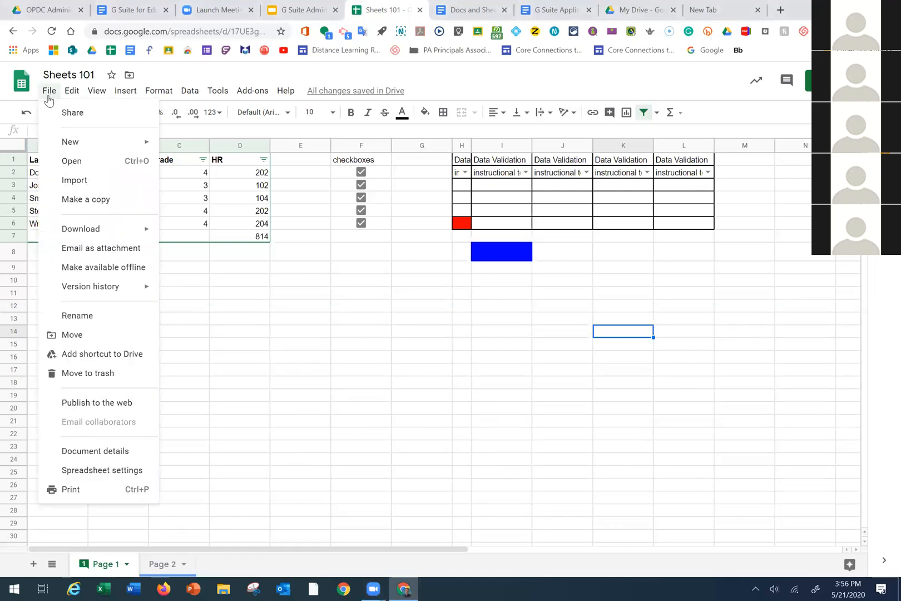
pyautogui.click(51, 94)
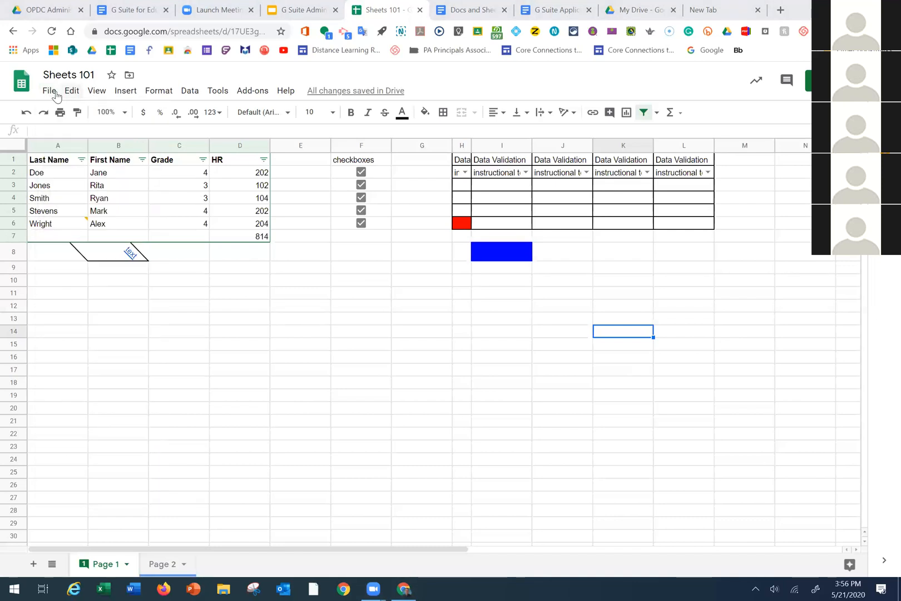
pyautogui.click(56, 94)
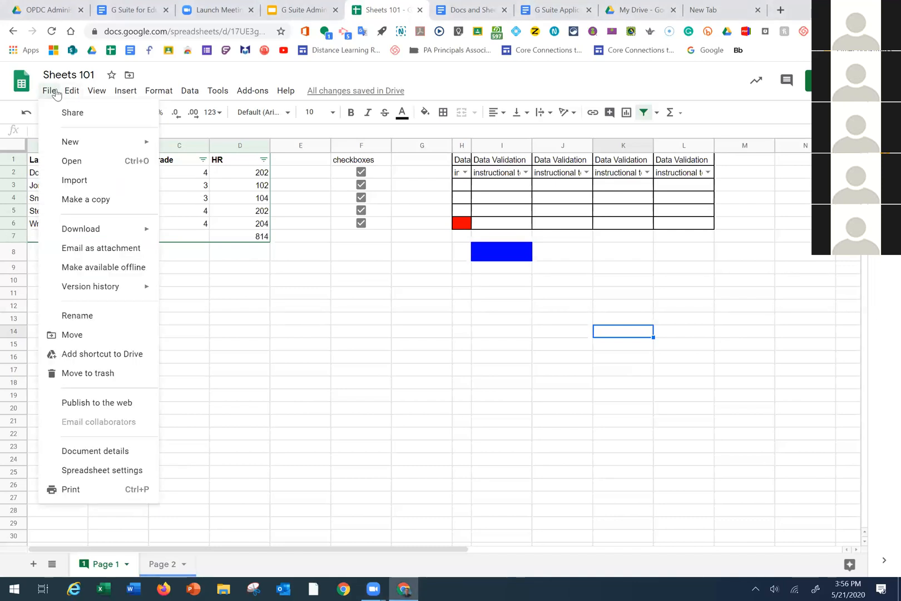
pyautogui.moveTo(72, 92)
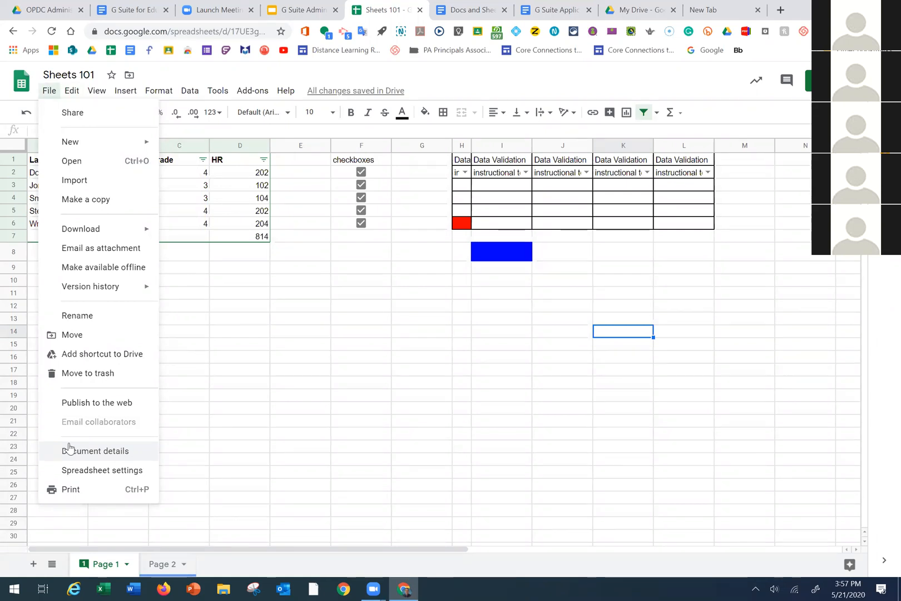
pyautogui.click(264, 346)
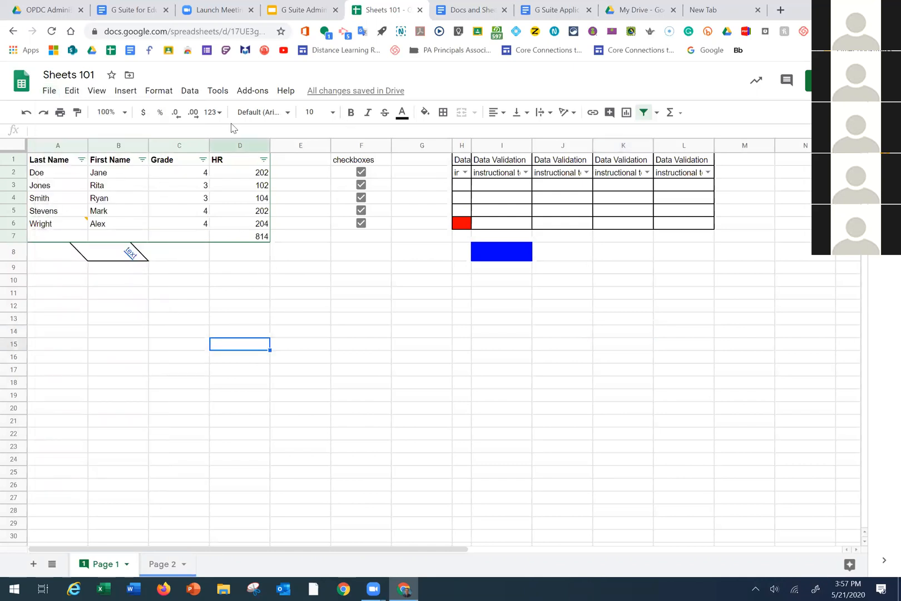
# Select header row A1:D1 and open the Protected sheets and ranges panel for it
pyautogui.click(188, 270)
pyautogui.moveTo(40, 162); pyautogui.dragTo(207, 166)
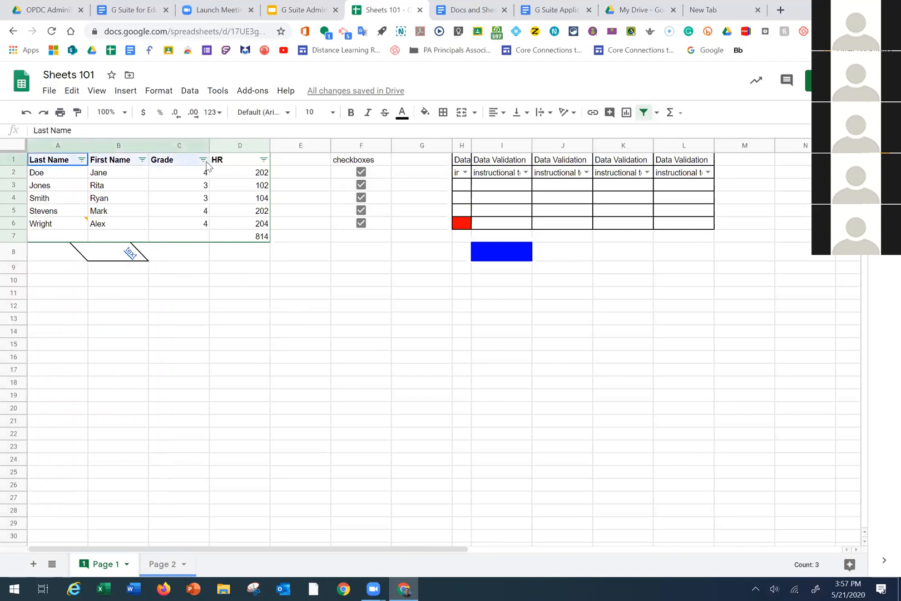
pyautogui.click(68, 162)
pyautogui.moveTo(68, 161); pyautogui.dragTo(223, 171)
pyautogui.click(188, 91)
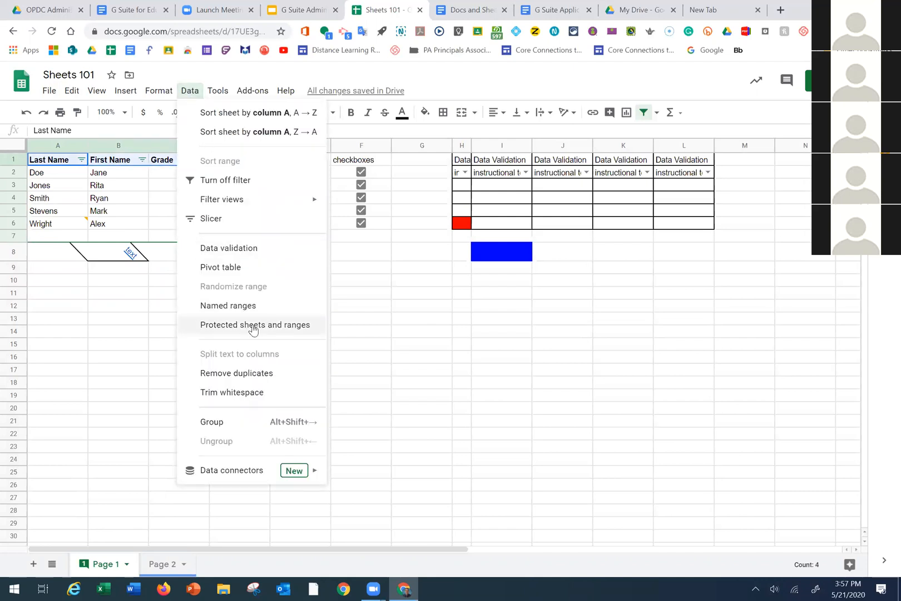
pyautogui.click(262, 328)
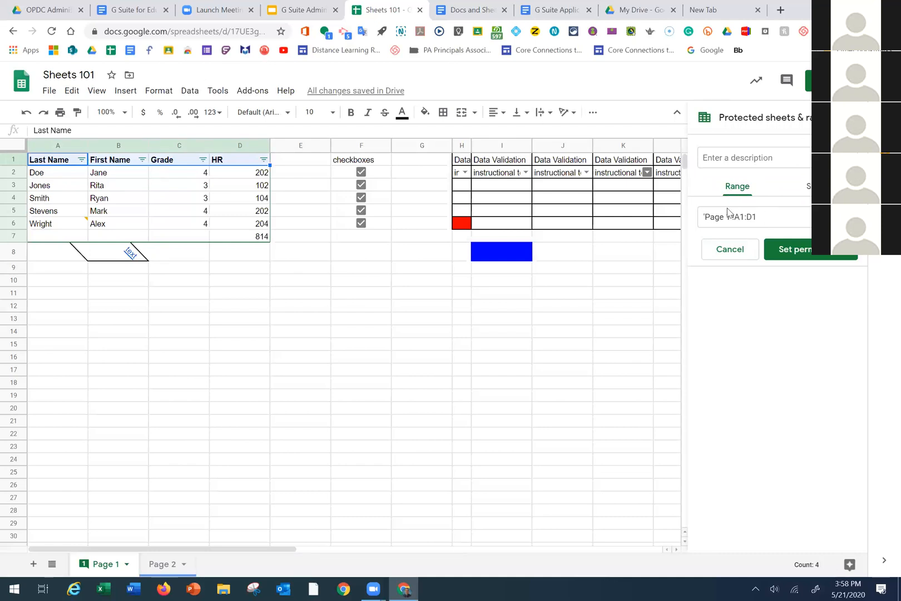
# Describe the A1:D1 protected range as 'Headers' and set it to only warn on edits
pyautogui.click(748, 160)
pyautogui.write('Headers')
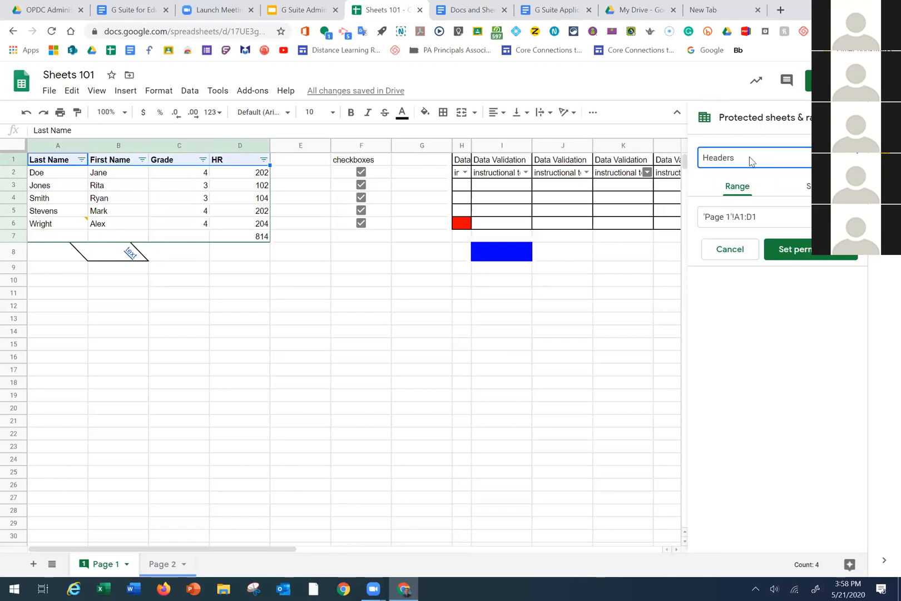
pyautogui.click(835, 257)
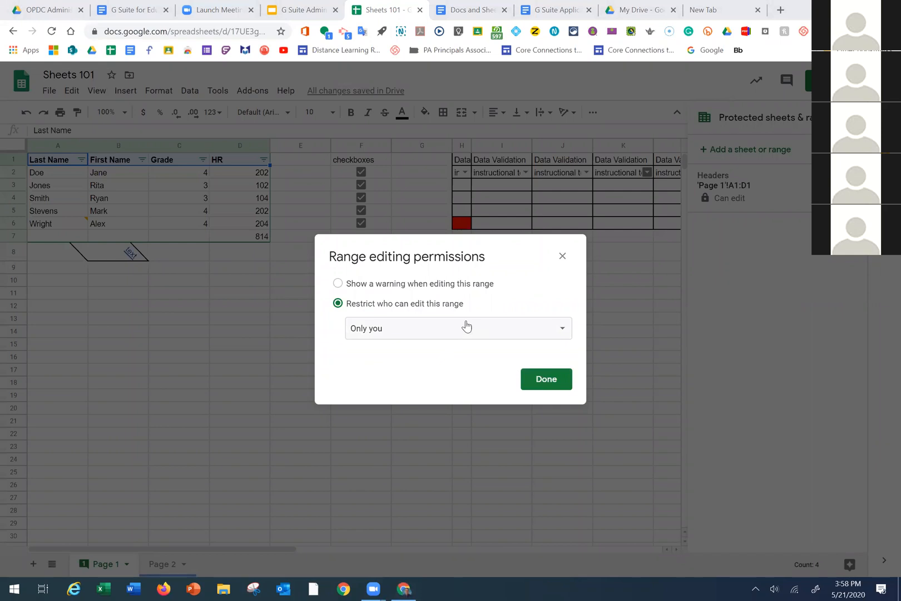
pyautogui.click(337, 283)
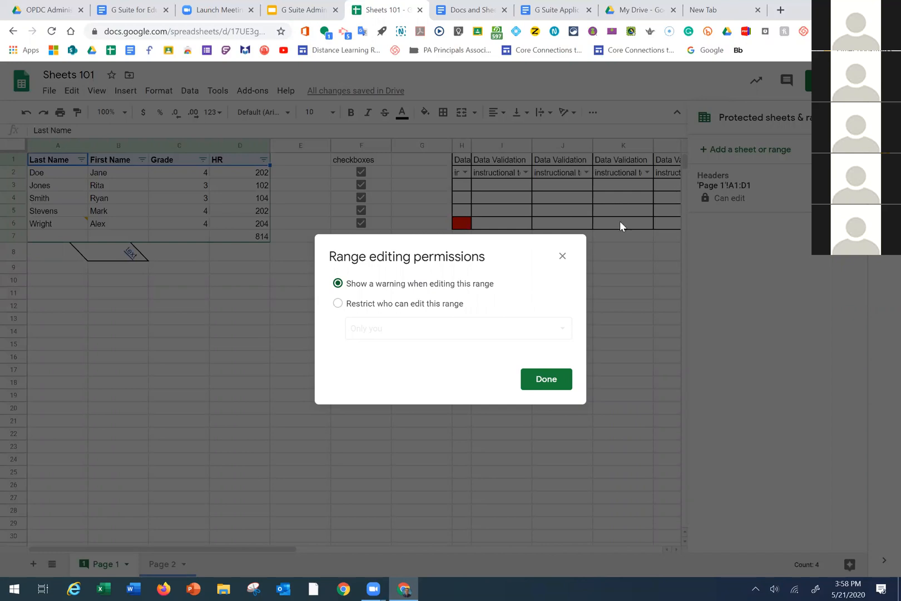
pyautogui.click(563, 256)
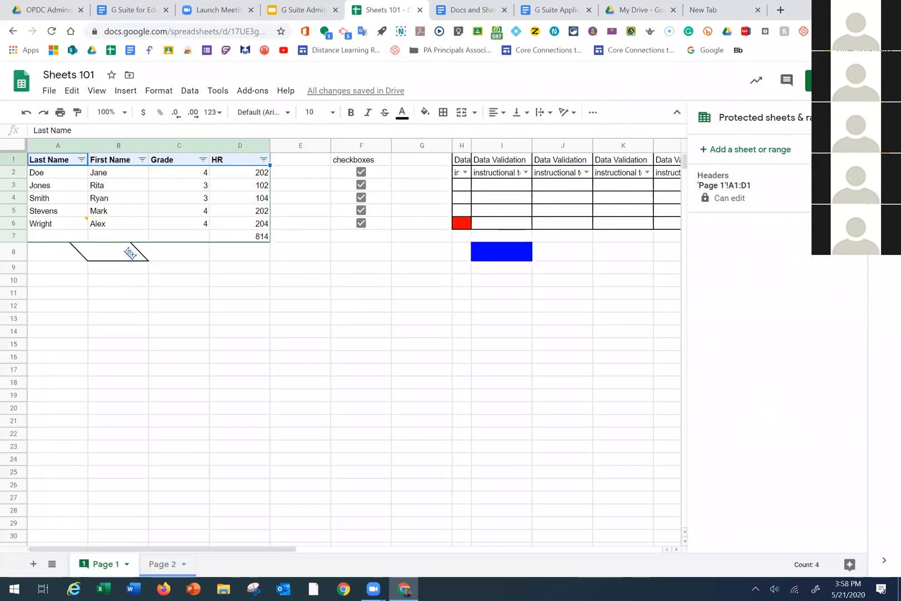
# Close the protected ranges panel and switch to the My Drive folder list
pyautogui.click(853, 118)
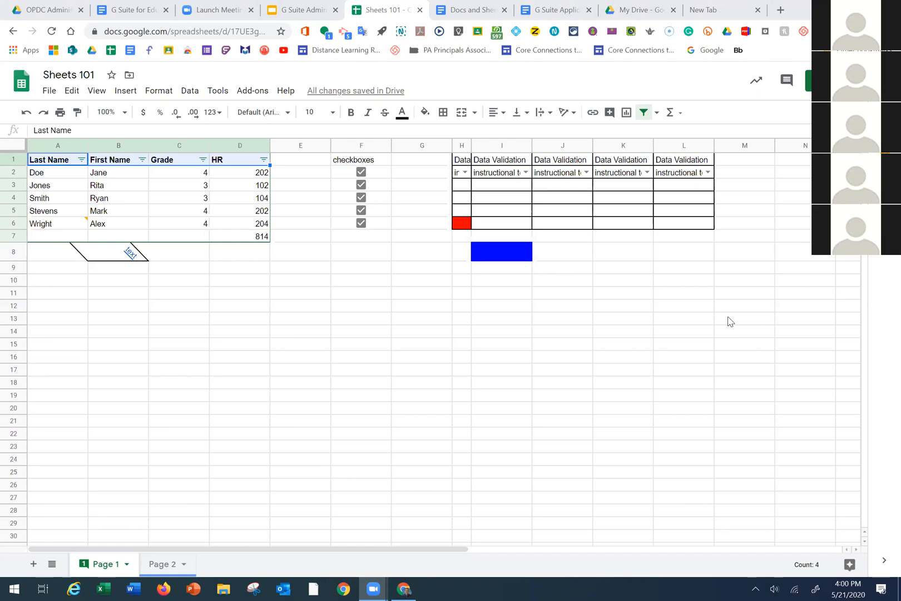
pyautogui.click(643, 8)
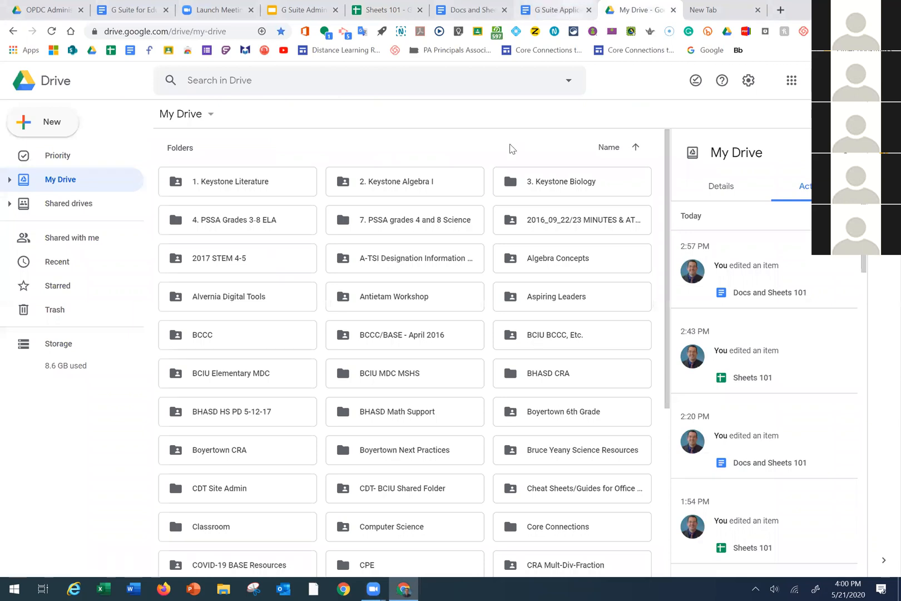
# Switch to the Admin Assistants Schedule document and scroll to its Sessions 1–5 table with join links
pyautogui.hotkey('ctrl', 'shift', 'Tab')
pyautogui.scroll(8, 489, 311)
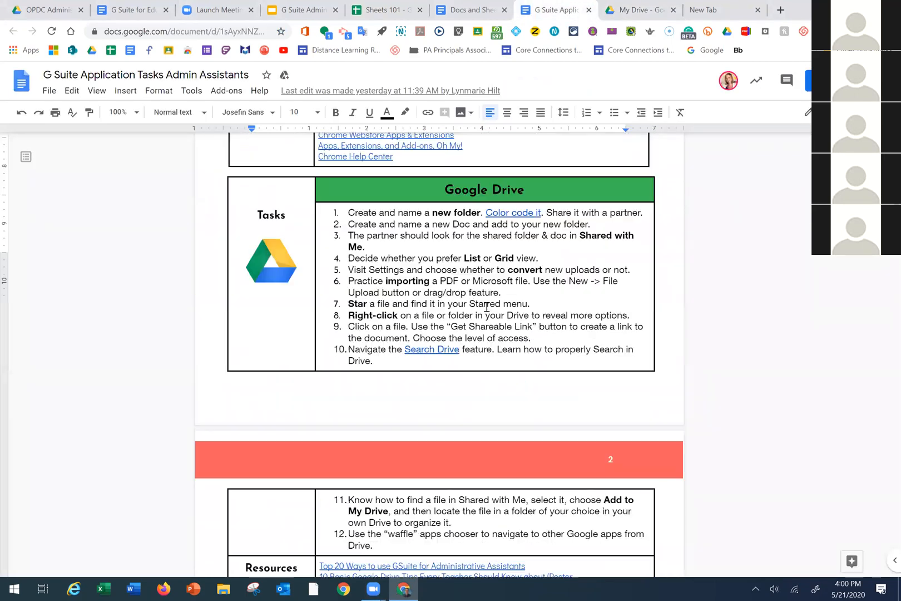
pyautogui.scroll(7, 487, 307)
pyautogui.click(461, 10)
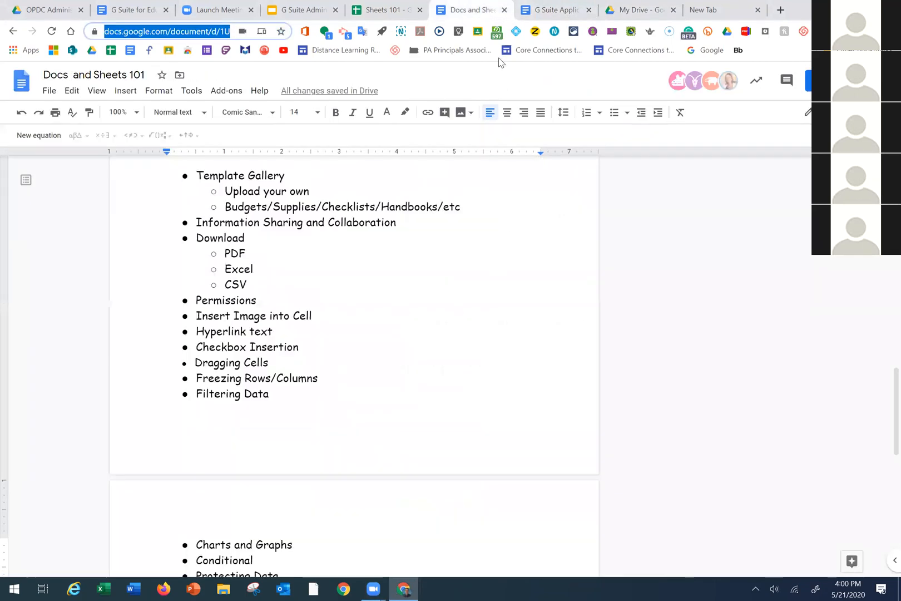
pyautogui.click(127, 10)
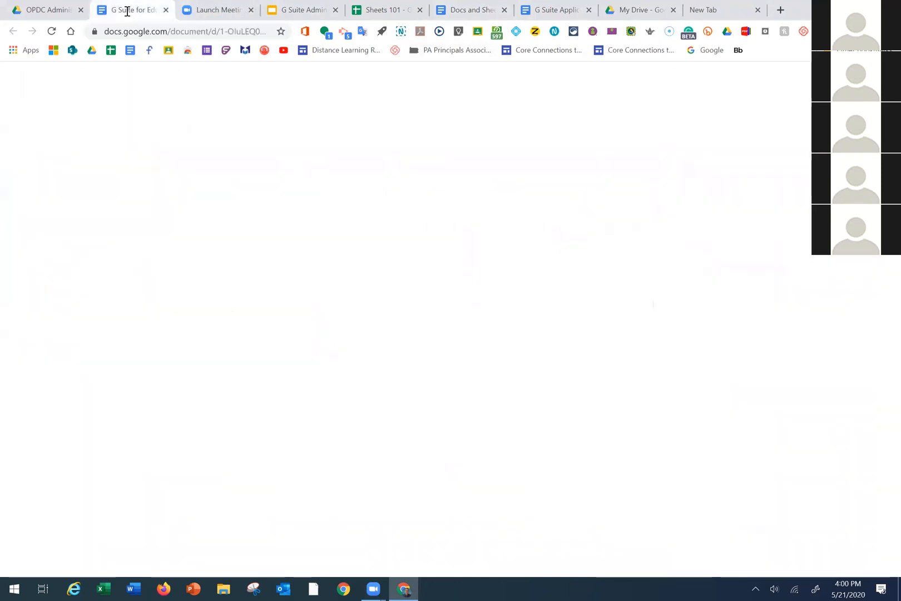
pyautogui.scroll(-2, 577, 253)
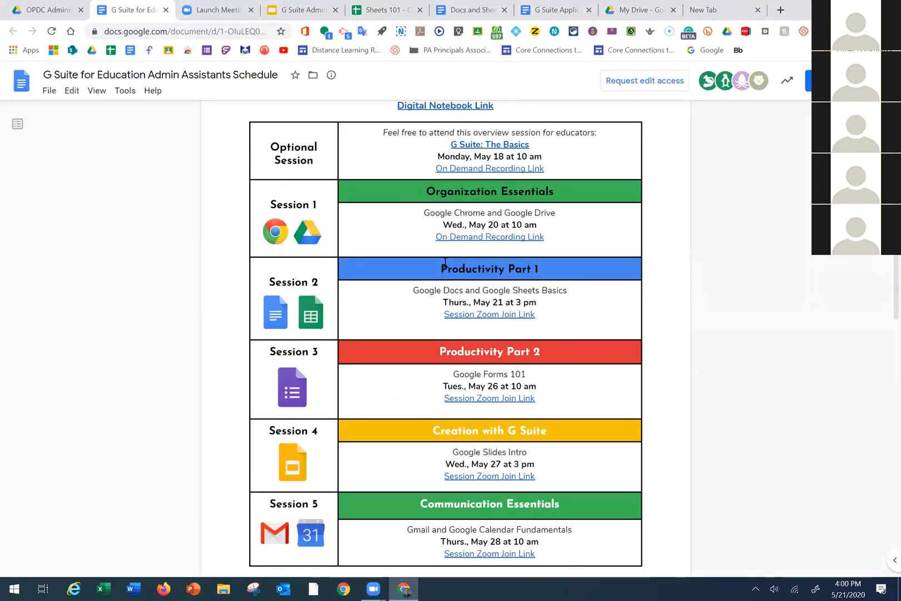
pyautogui.scroll(-1, 445, 261)
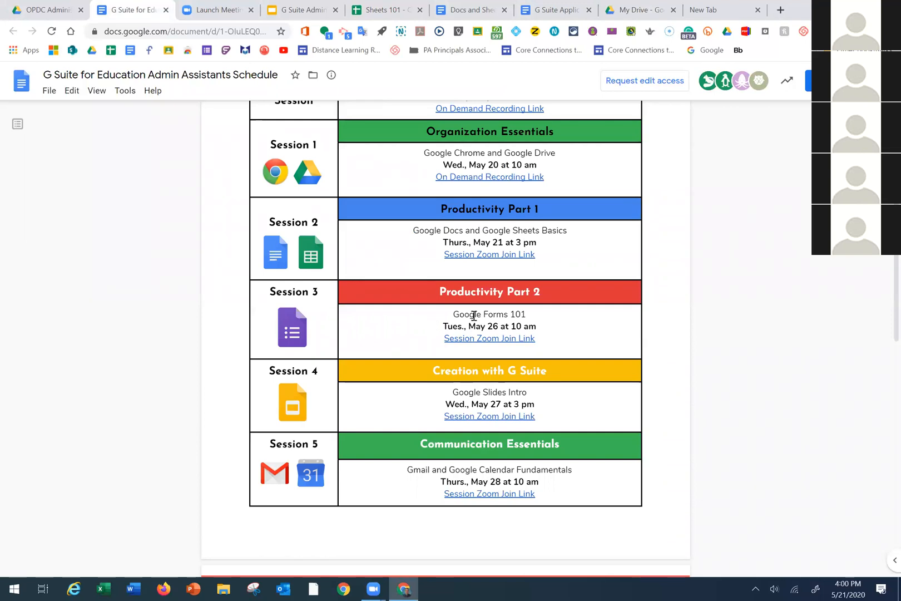